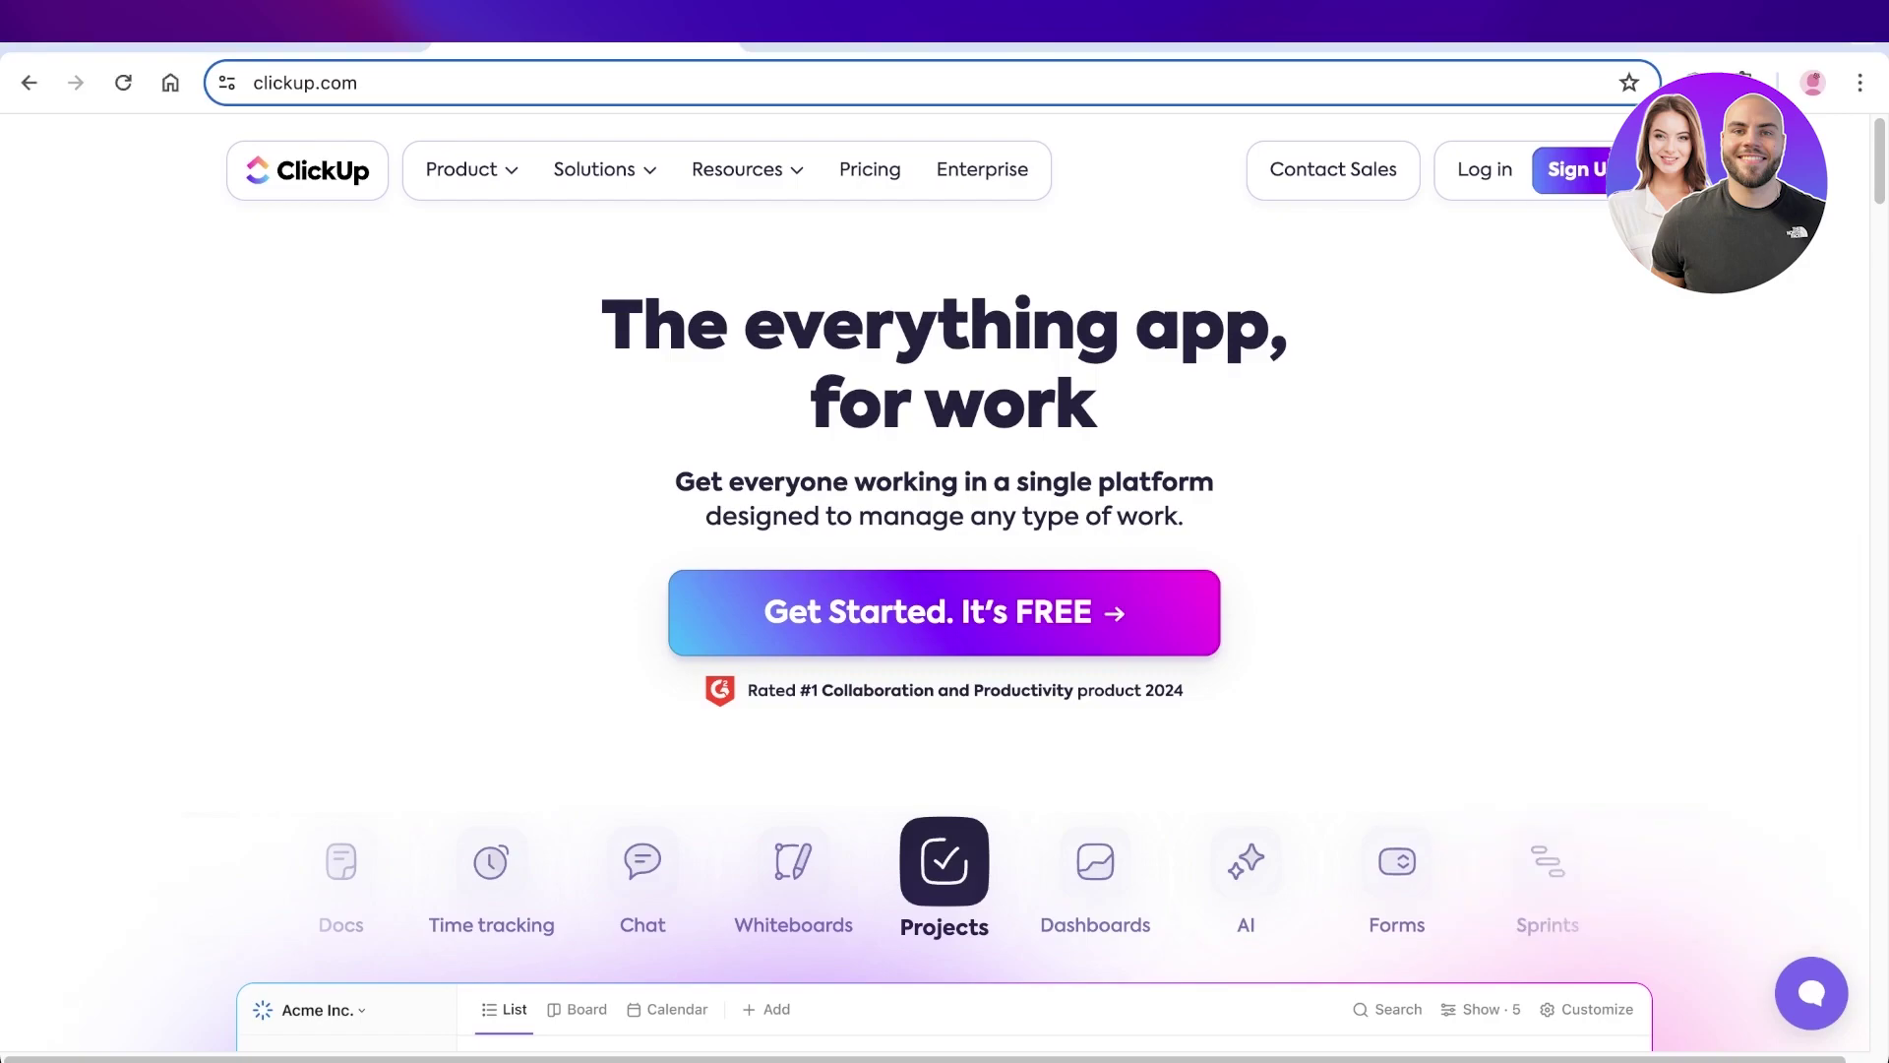
- Scroll the clickup.com homepage down past Get Started to the feature icons and sample task list preview
{"action": "scroll", "coordinate": [945, 591], "scroll_direction": "down", "scroll_amount": 3}
{"action": "scroll", "coordinate": [945, 591], "scroll_direction": "down", "scroll_amount": 3}
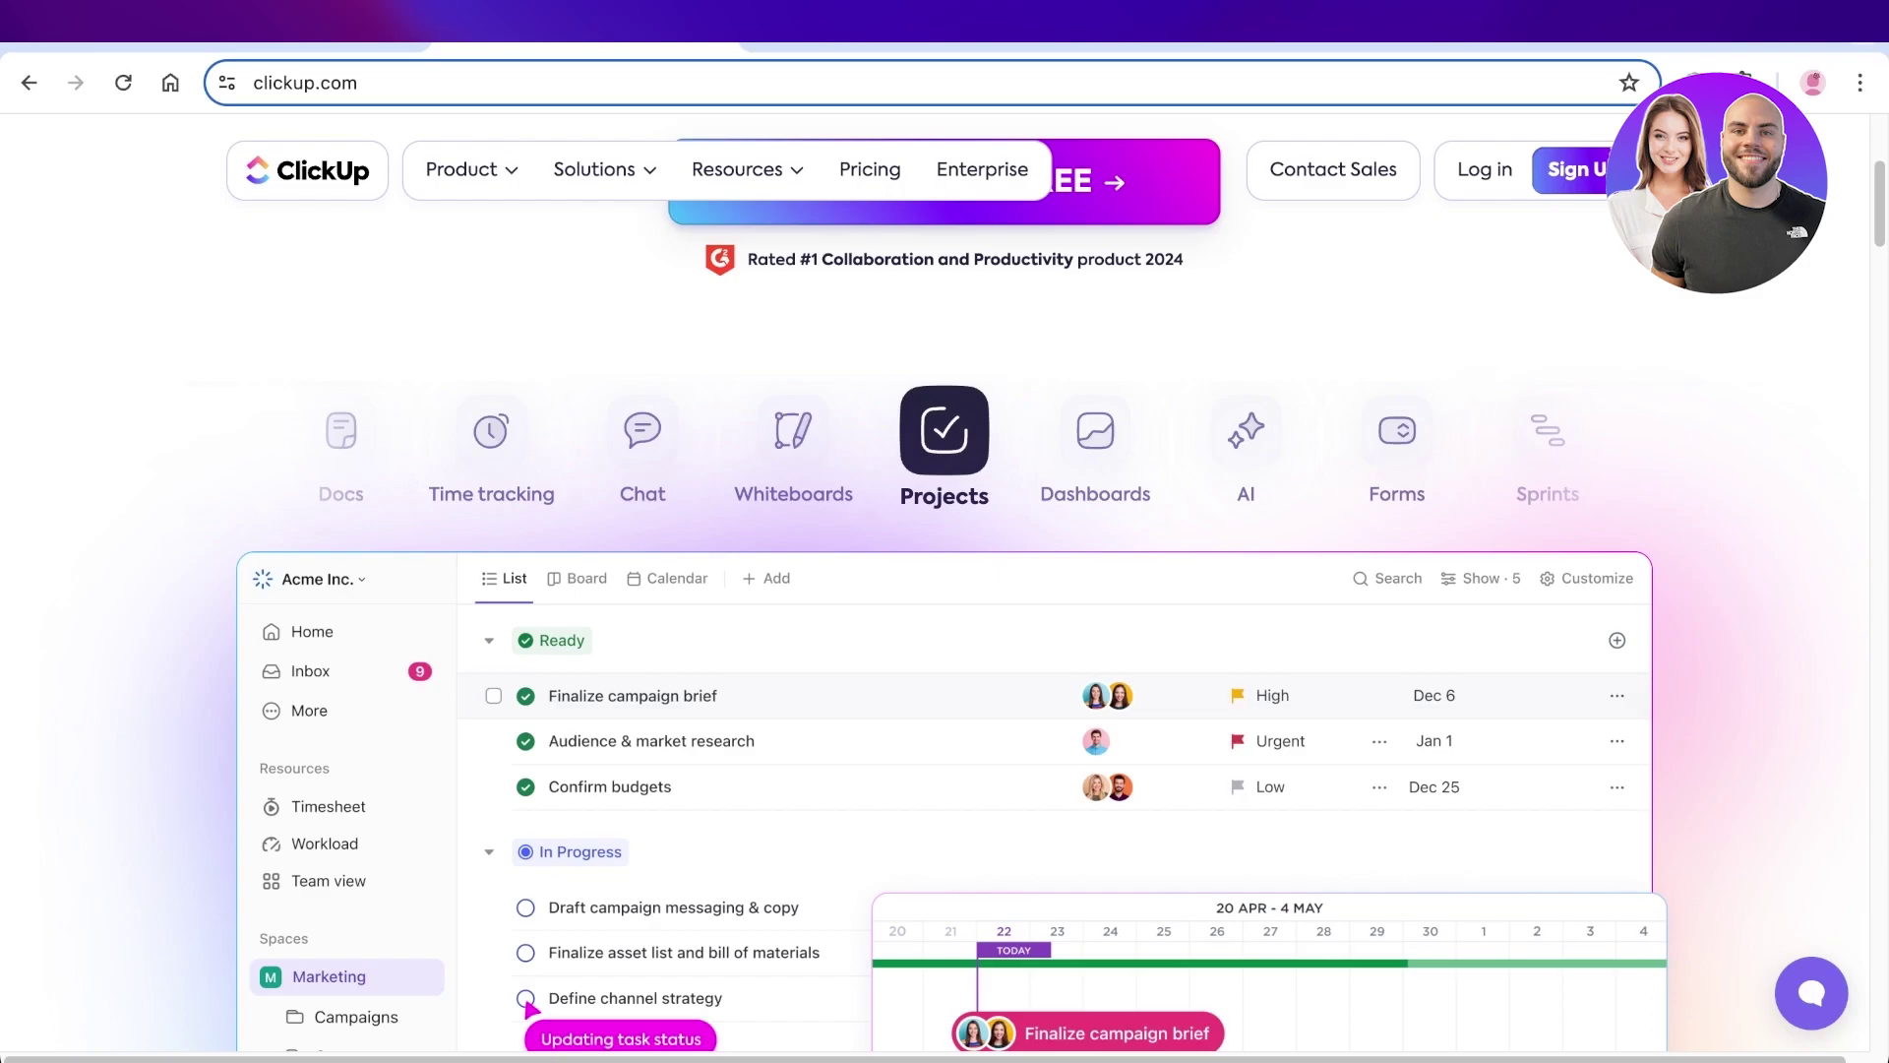
{"action": "scroll", "coordinate": [945, 591], "scroll_direction": "down", "scroll_amount": 1}
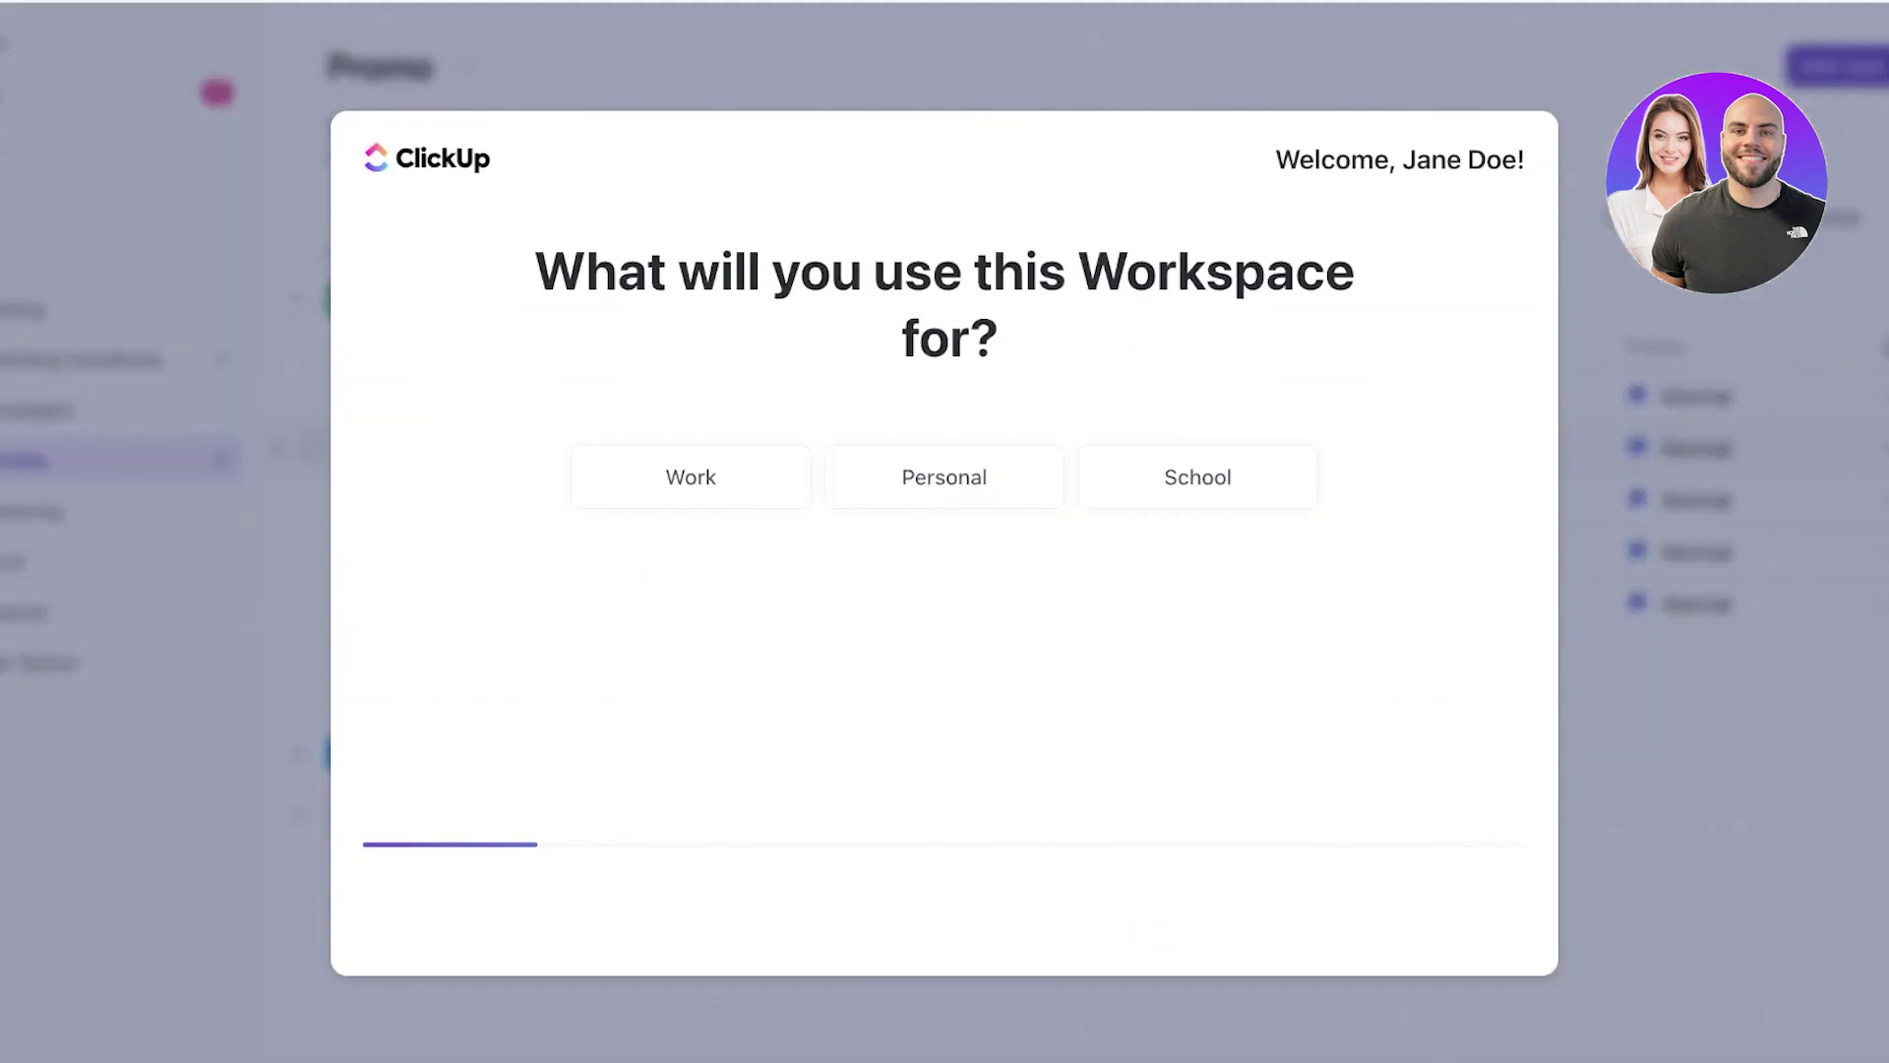
- Answer the team-size onboarding question and continue to the empty Space overview
{"action": "left_click", "coordinate": [944, 477]}
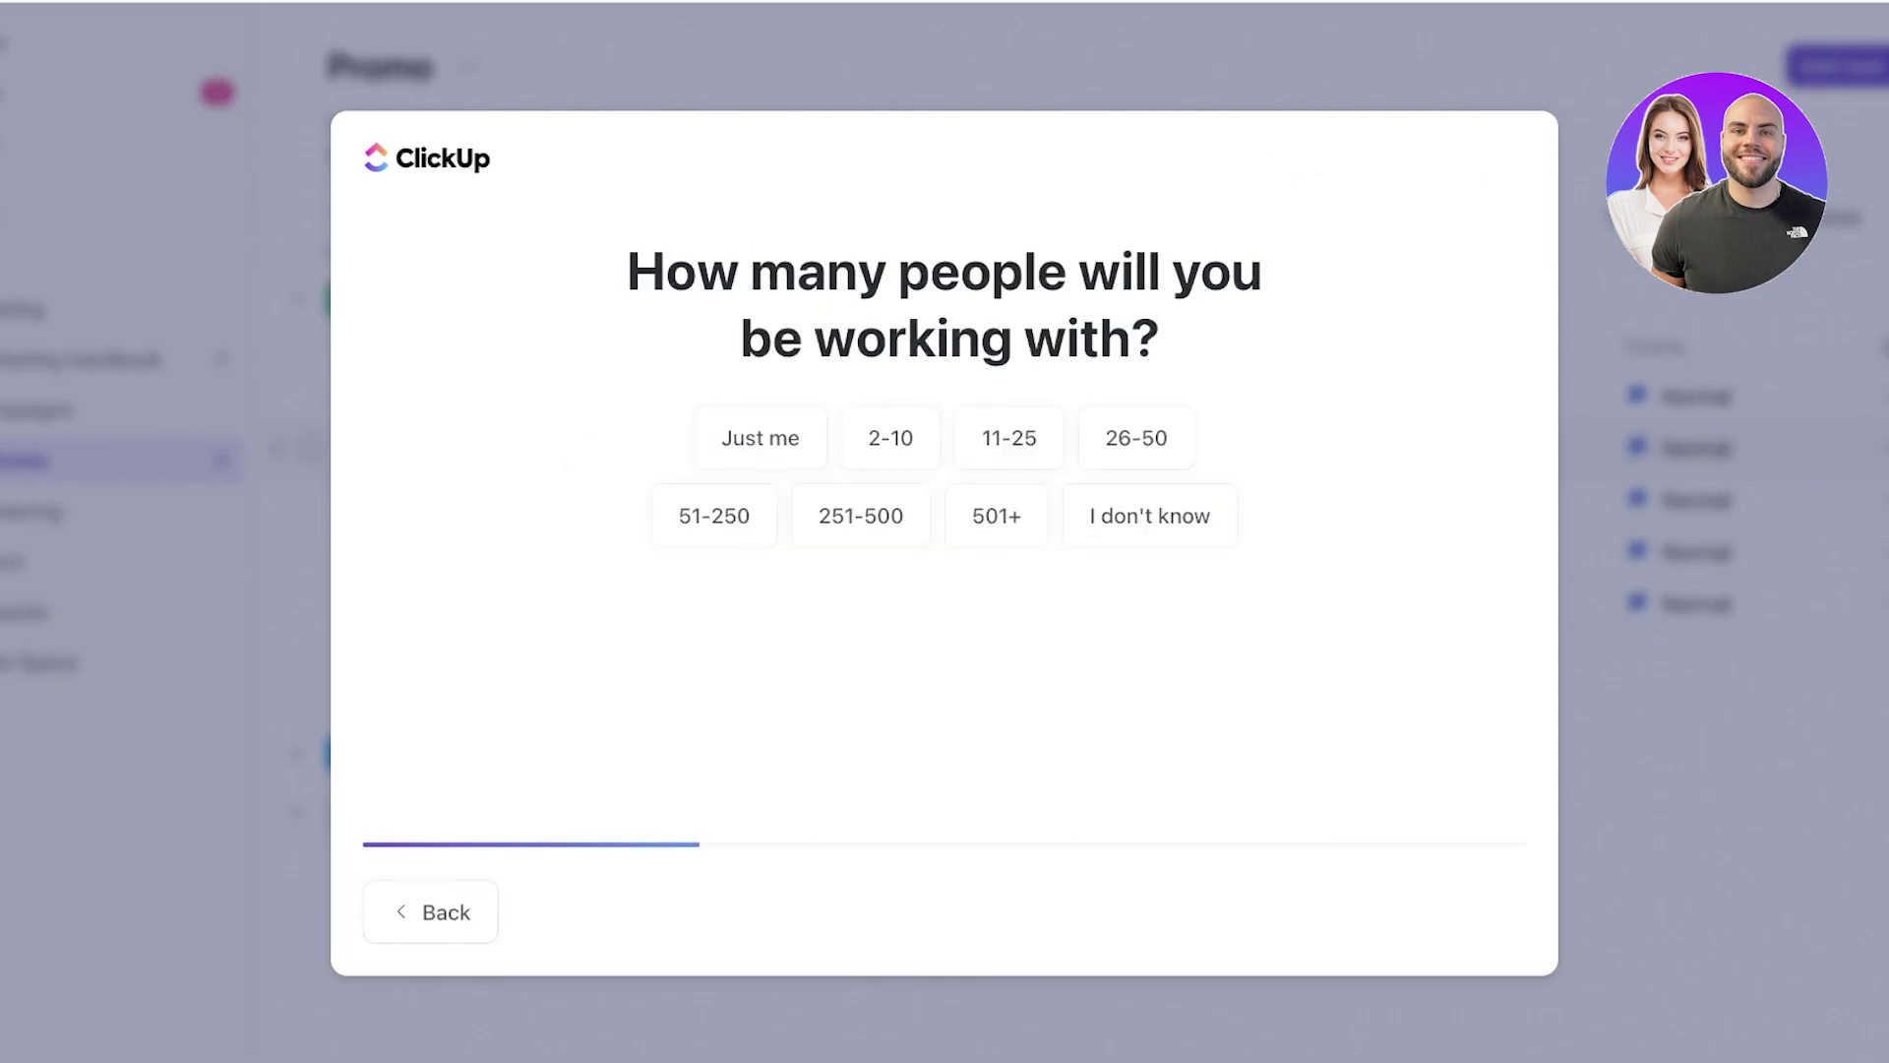
{"action": "left_click", "coordinate": [759, 434]}
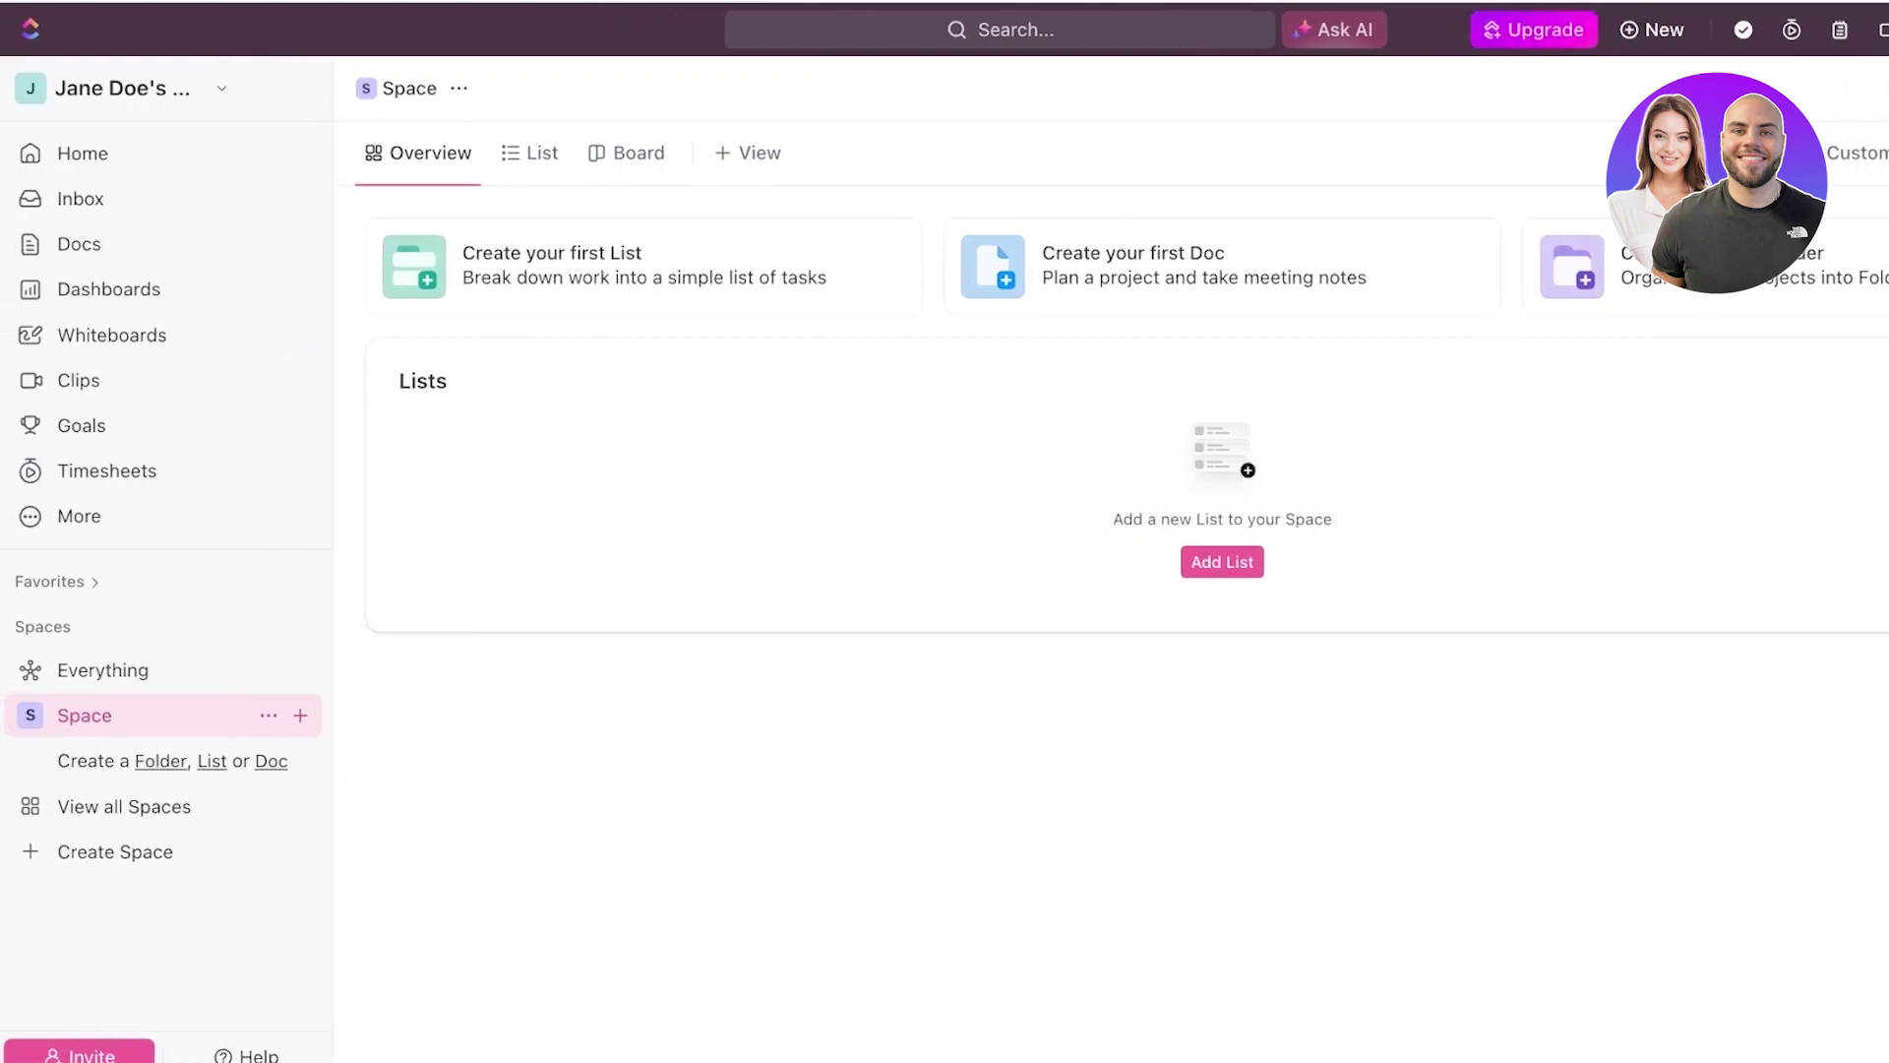
- Look through the workspace menu and the user profile menu
{"action": "left_click", "coordinate": [118, 87]}
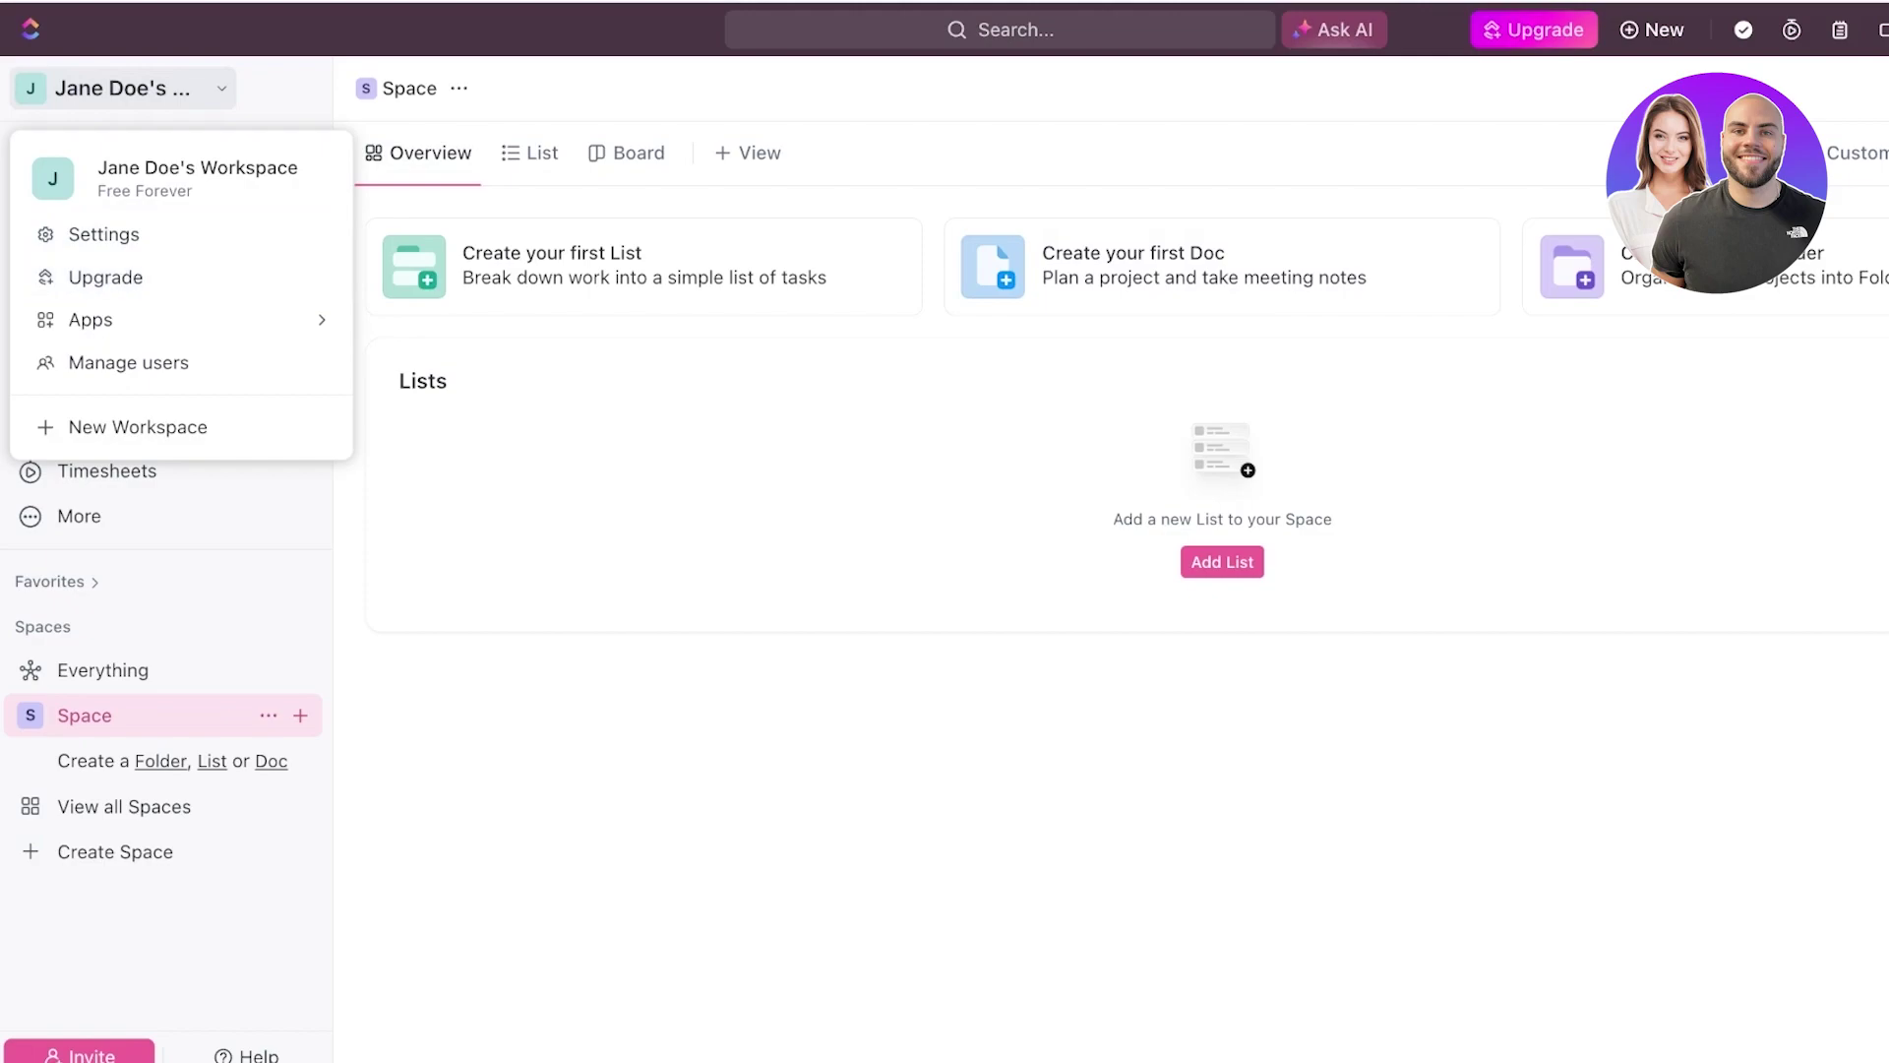
{"action": "left_click", "coordinate": [1879, 30]}
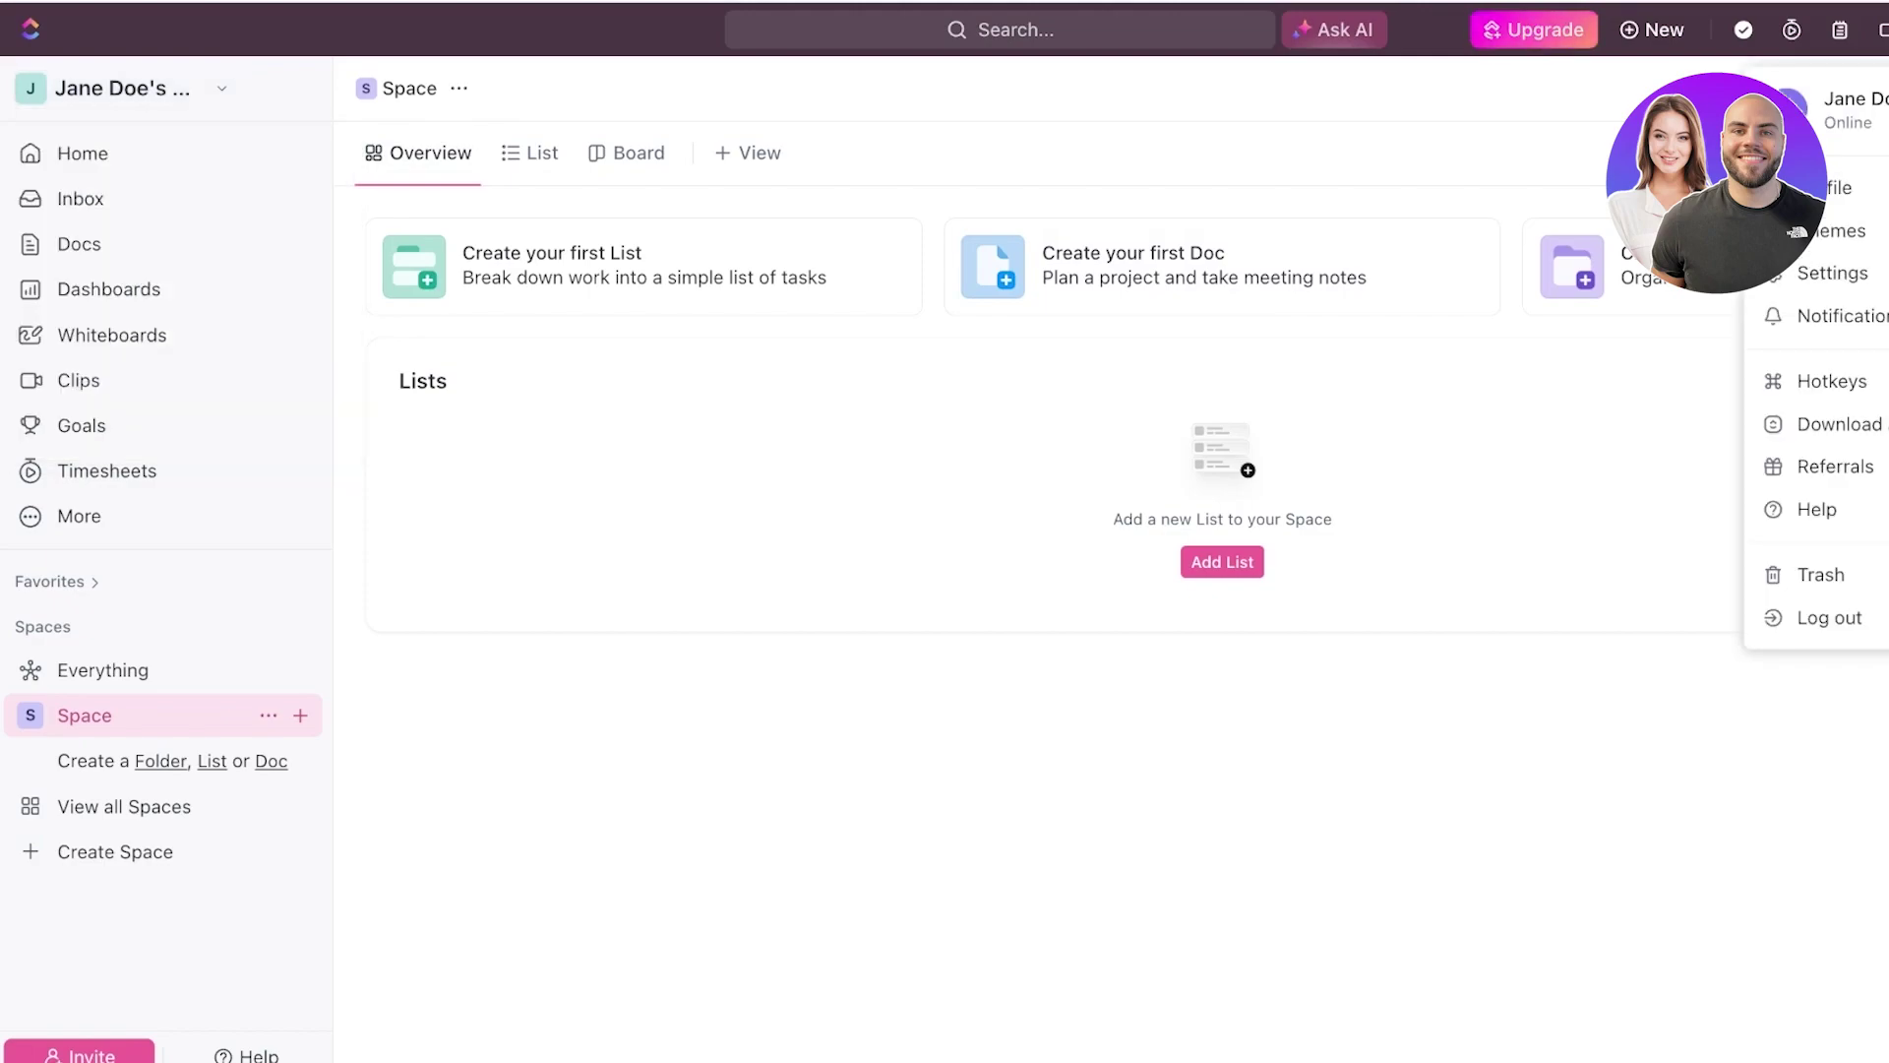
{"action": "key", "text": "Escape"}
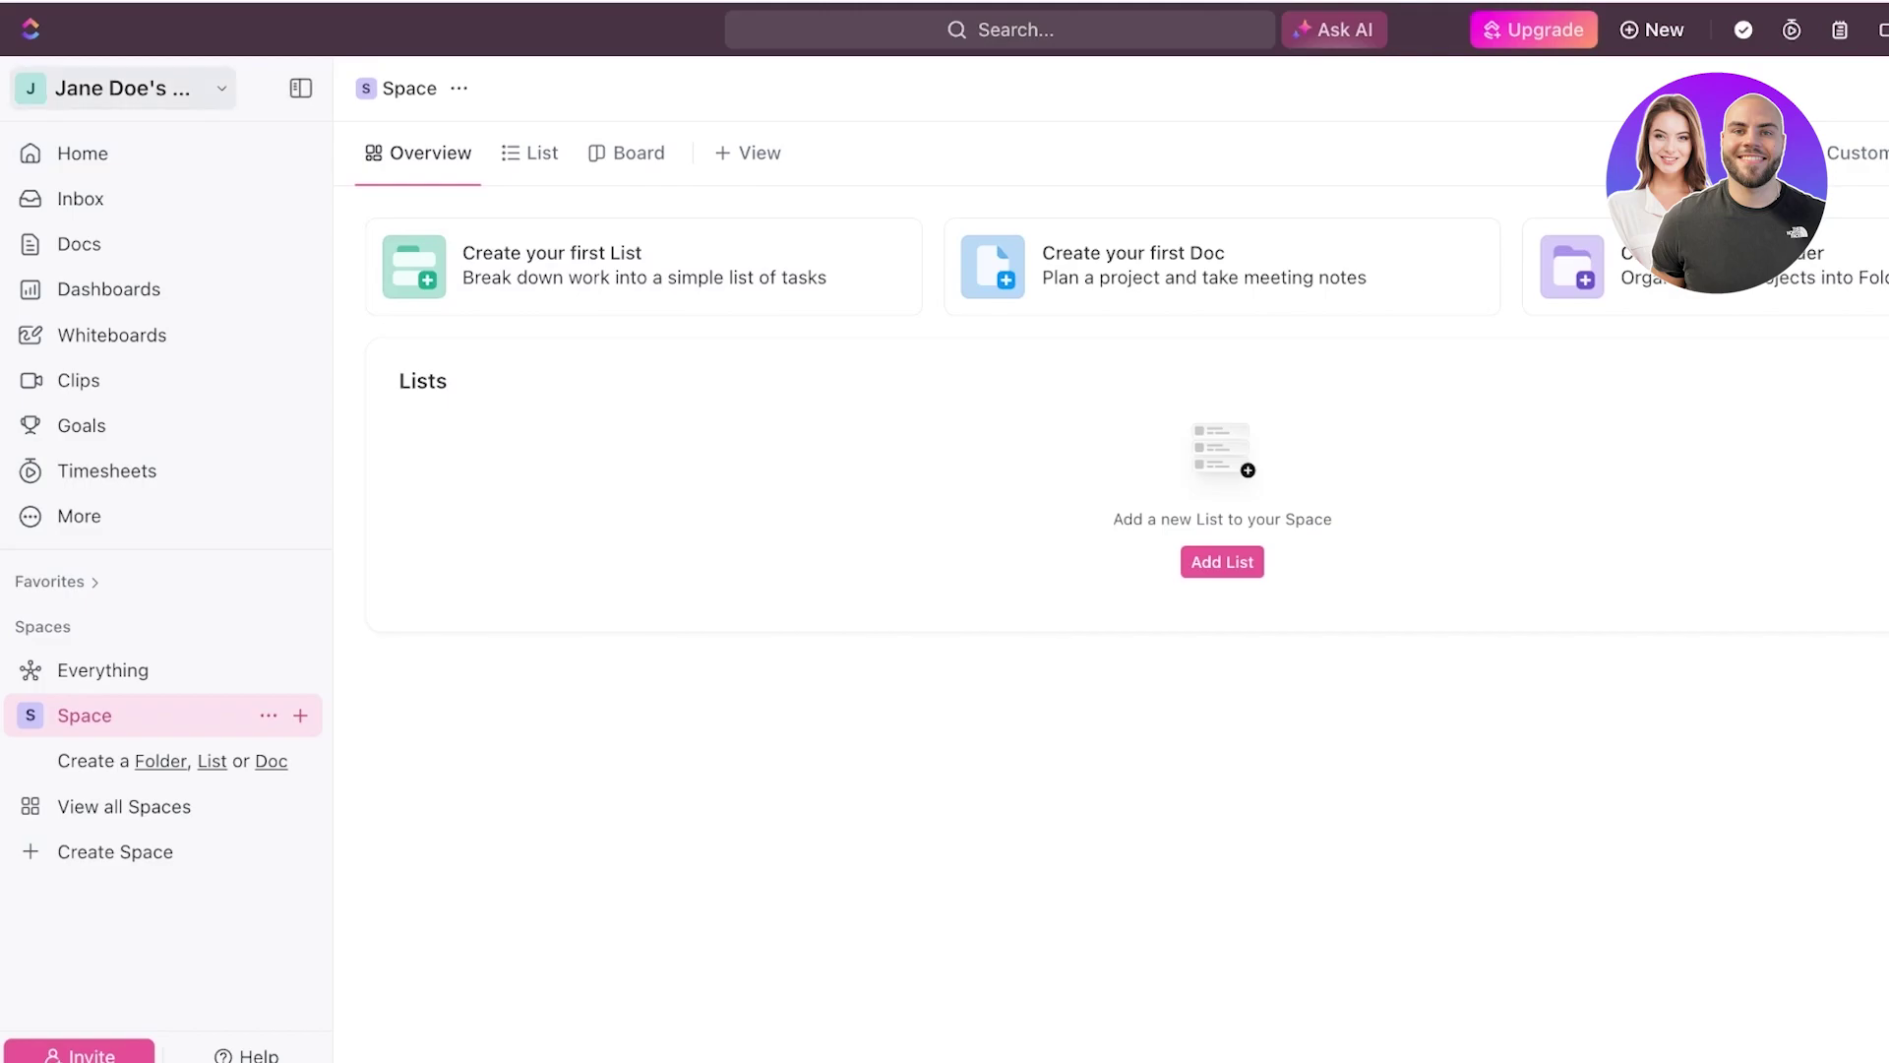
- Start a new workspace for Personal use and answer the team-size question
{"action": "left_click", "coordinate": [118, 88]}
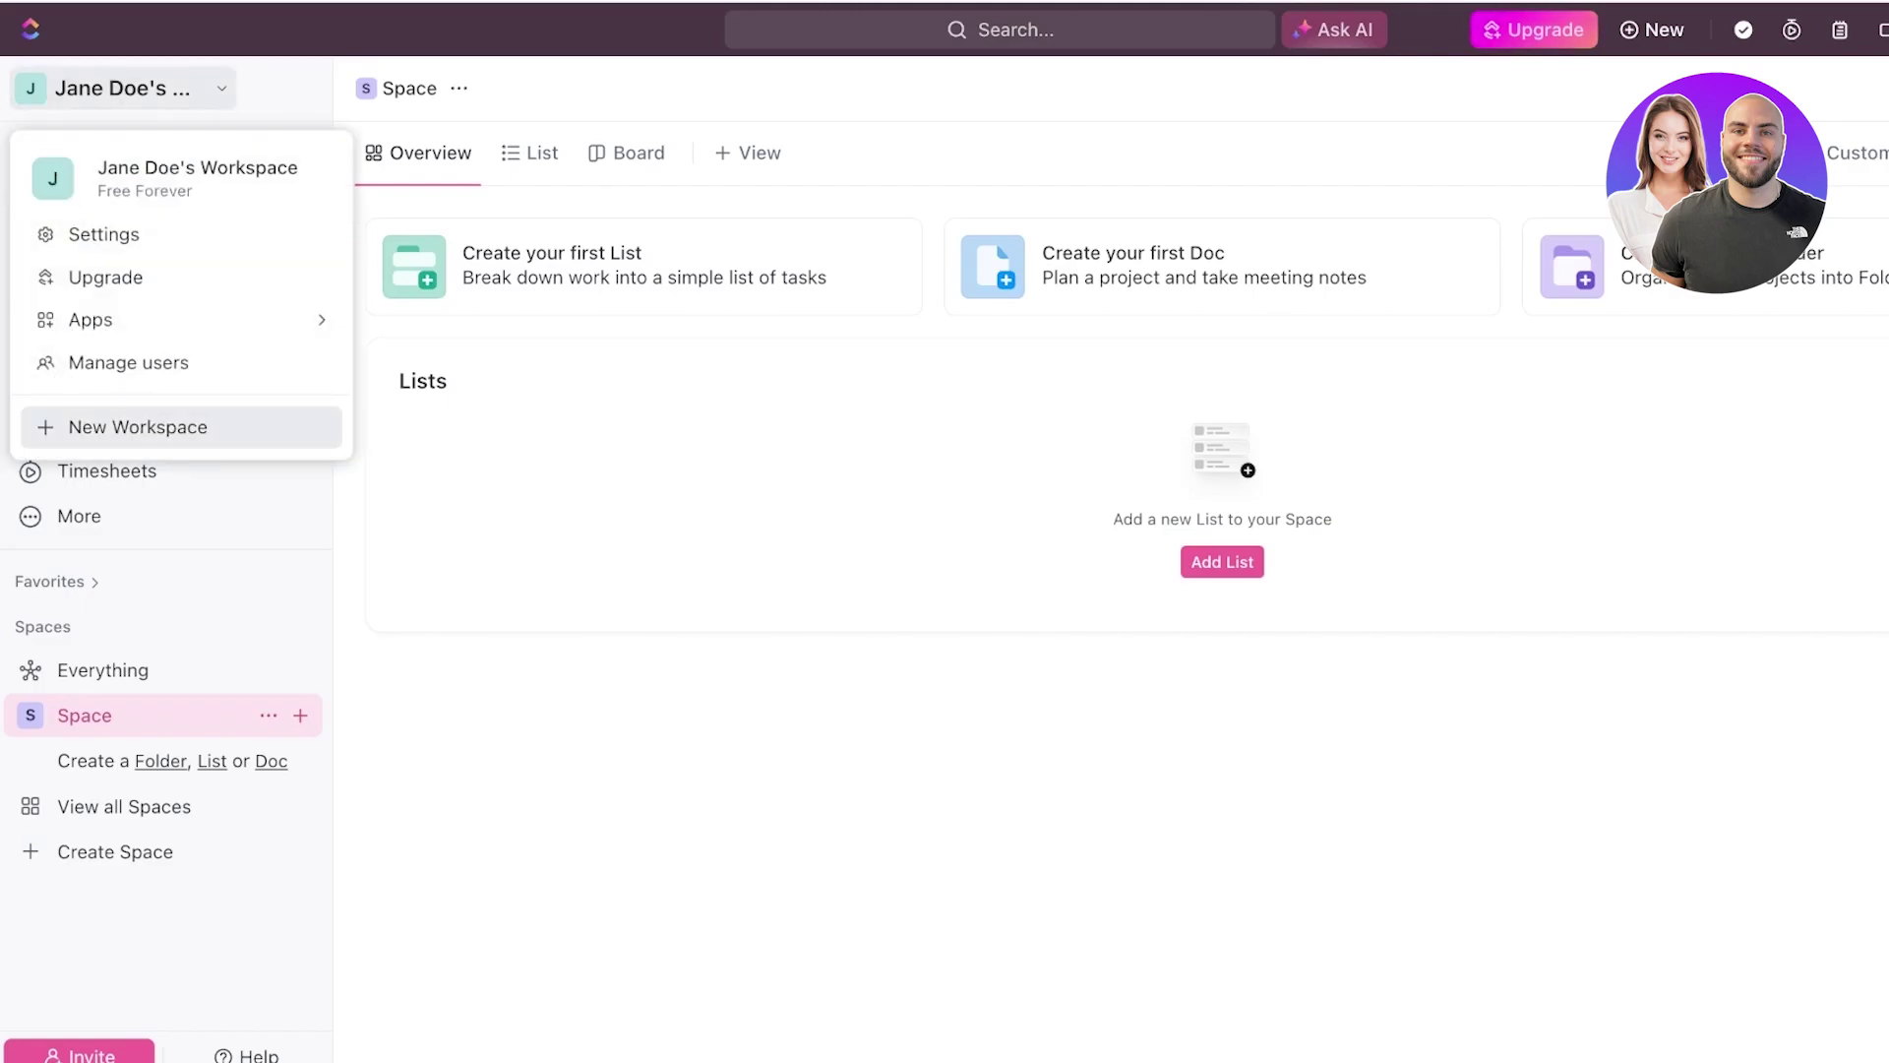
{"action": "left_click", "coordinate": [128, 426]}
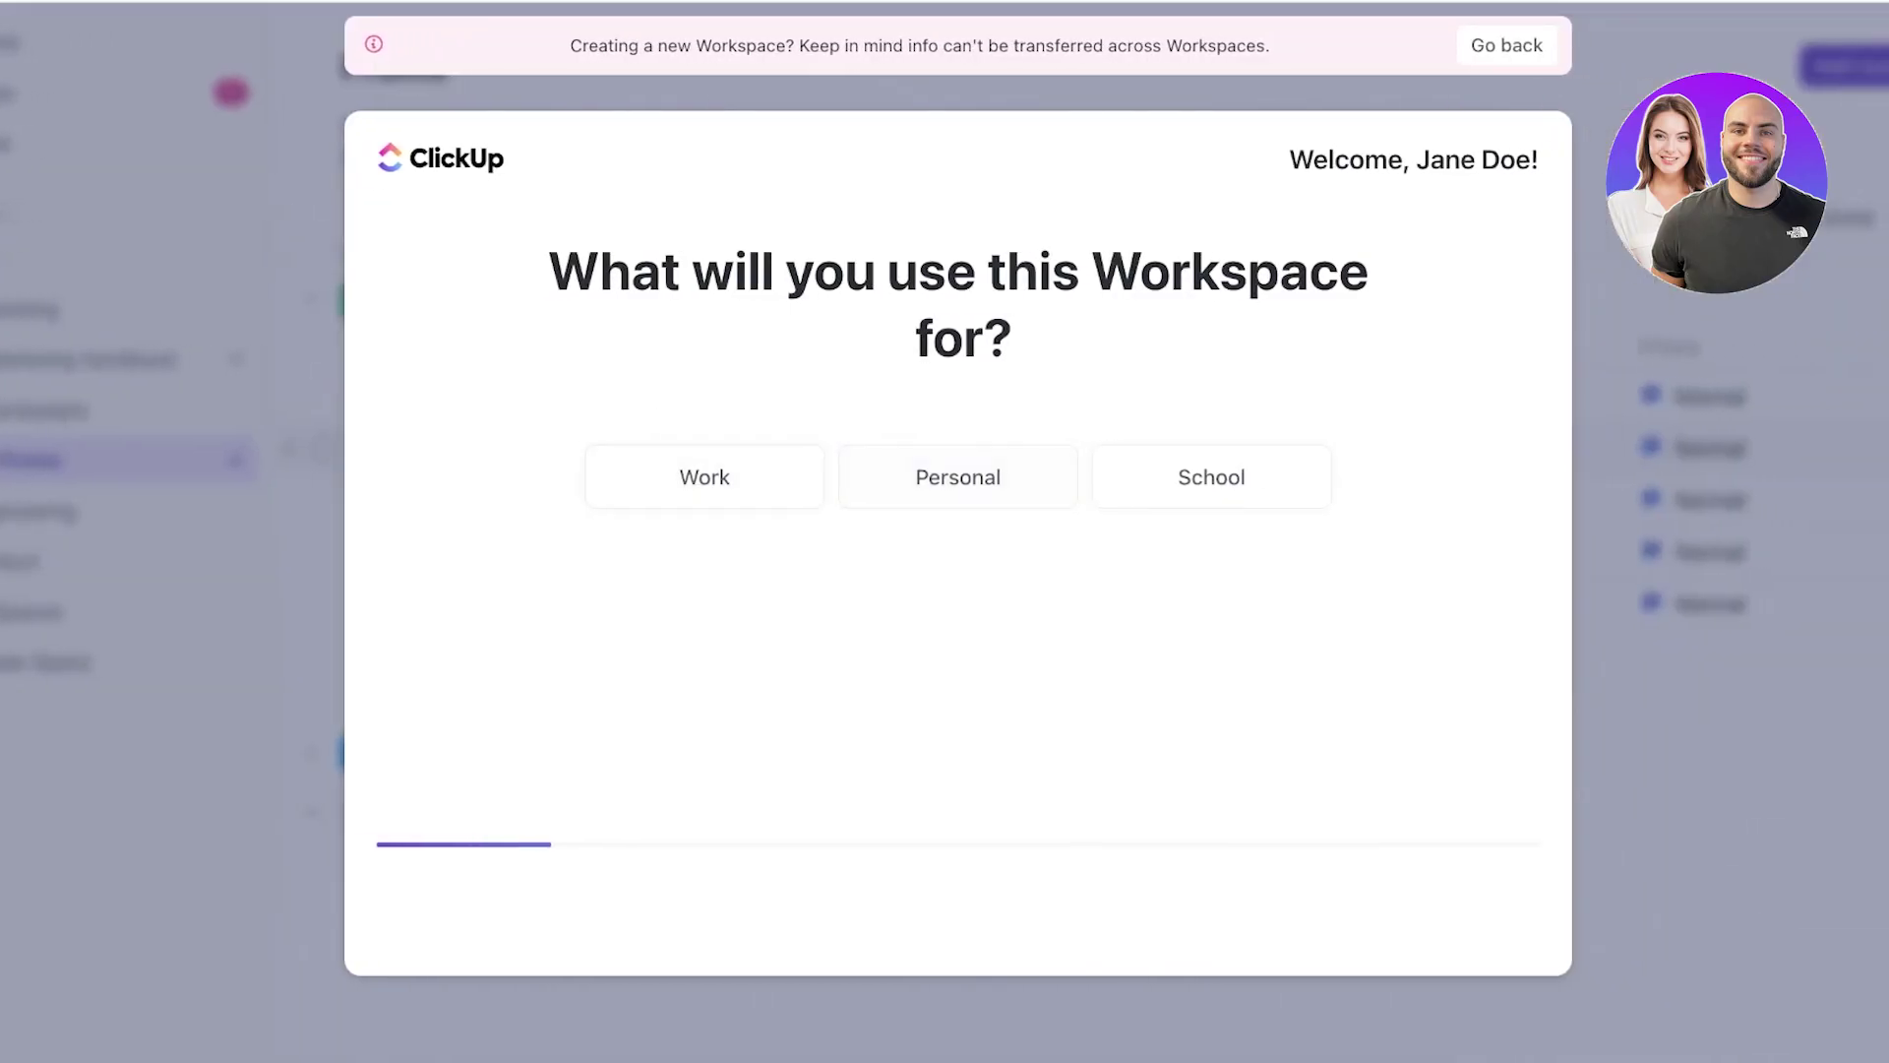
{"action": "left_click", "coordinate": [957, 476]}
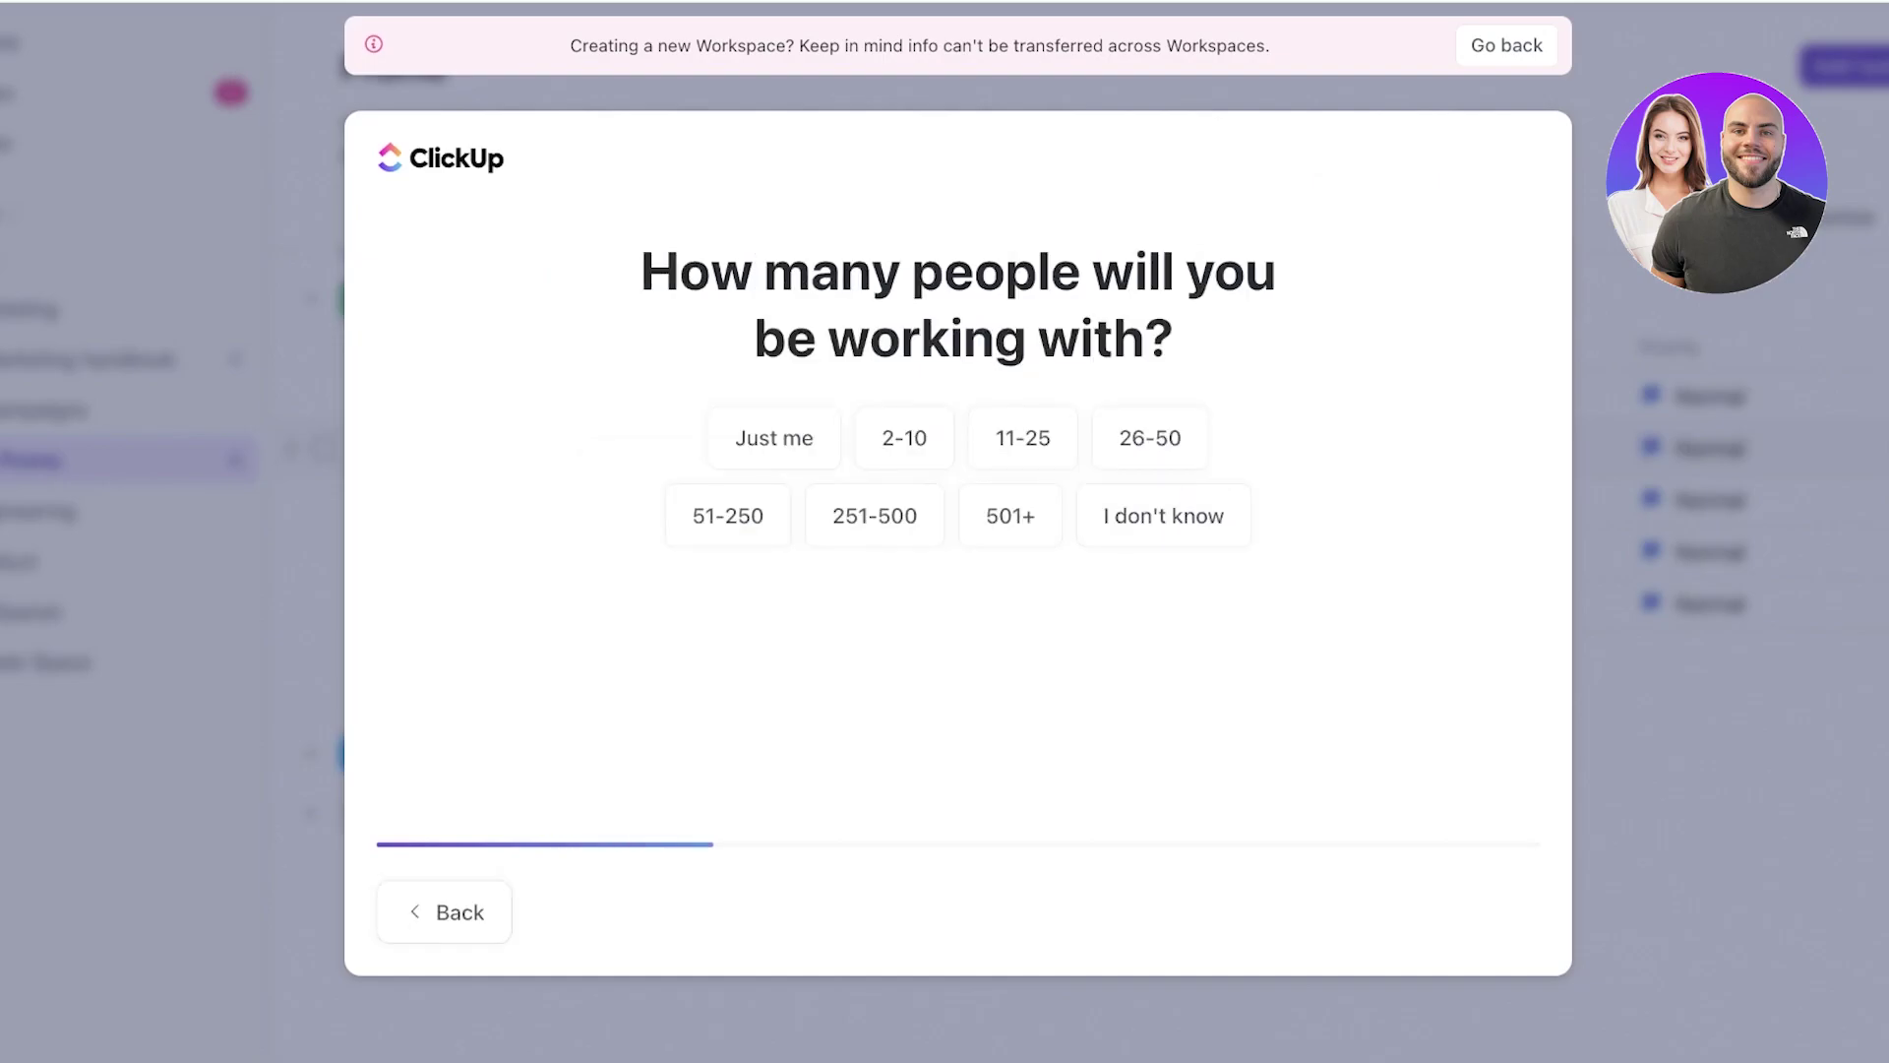
{"action": "left_click", "coordinate": [771, 434]}
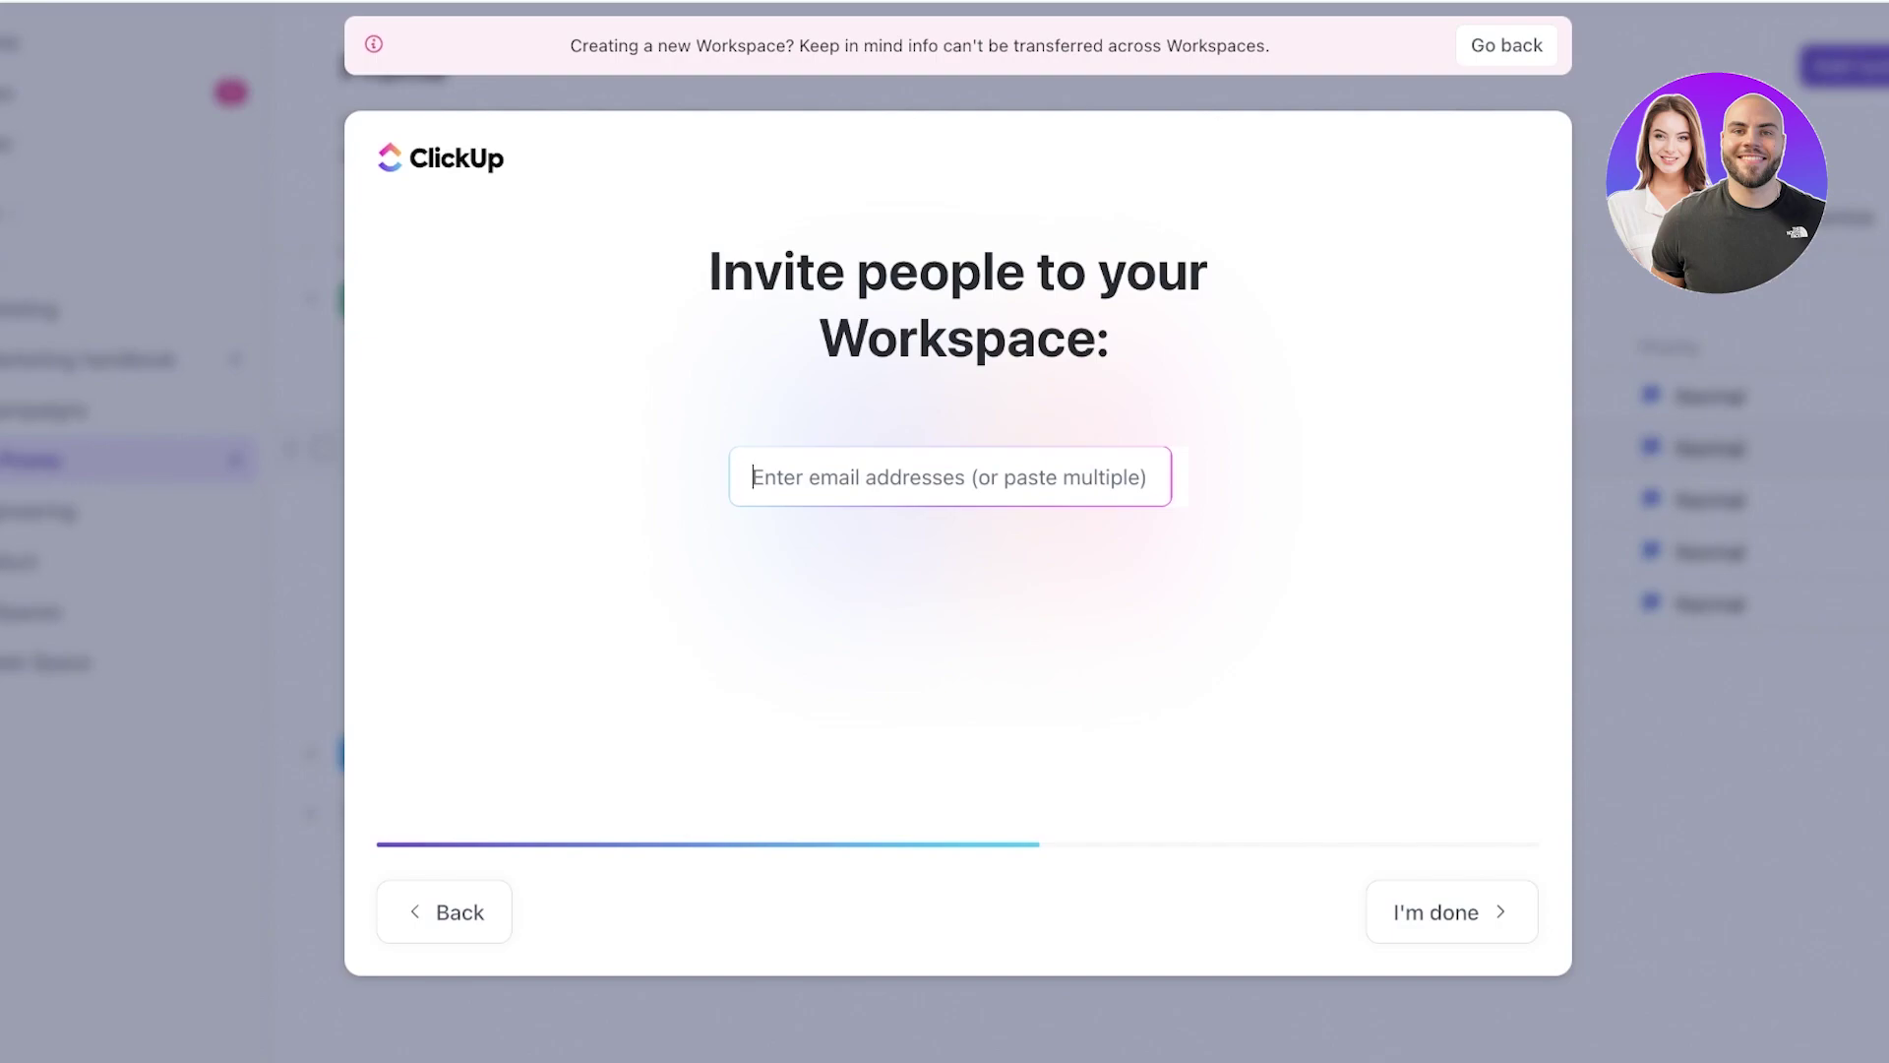
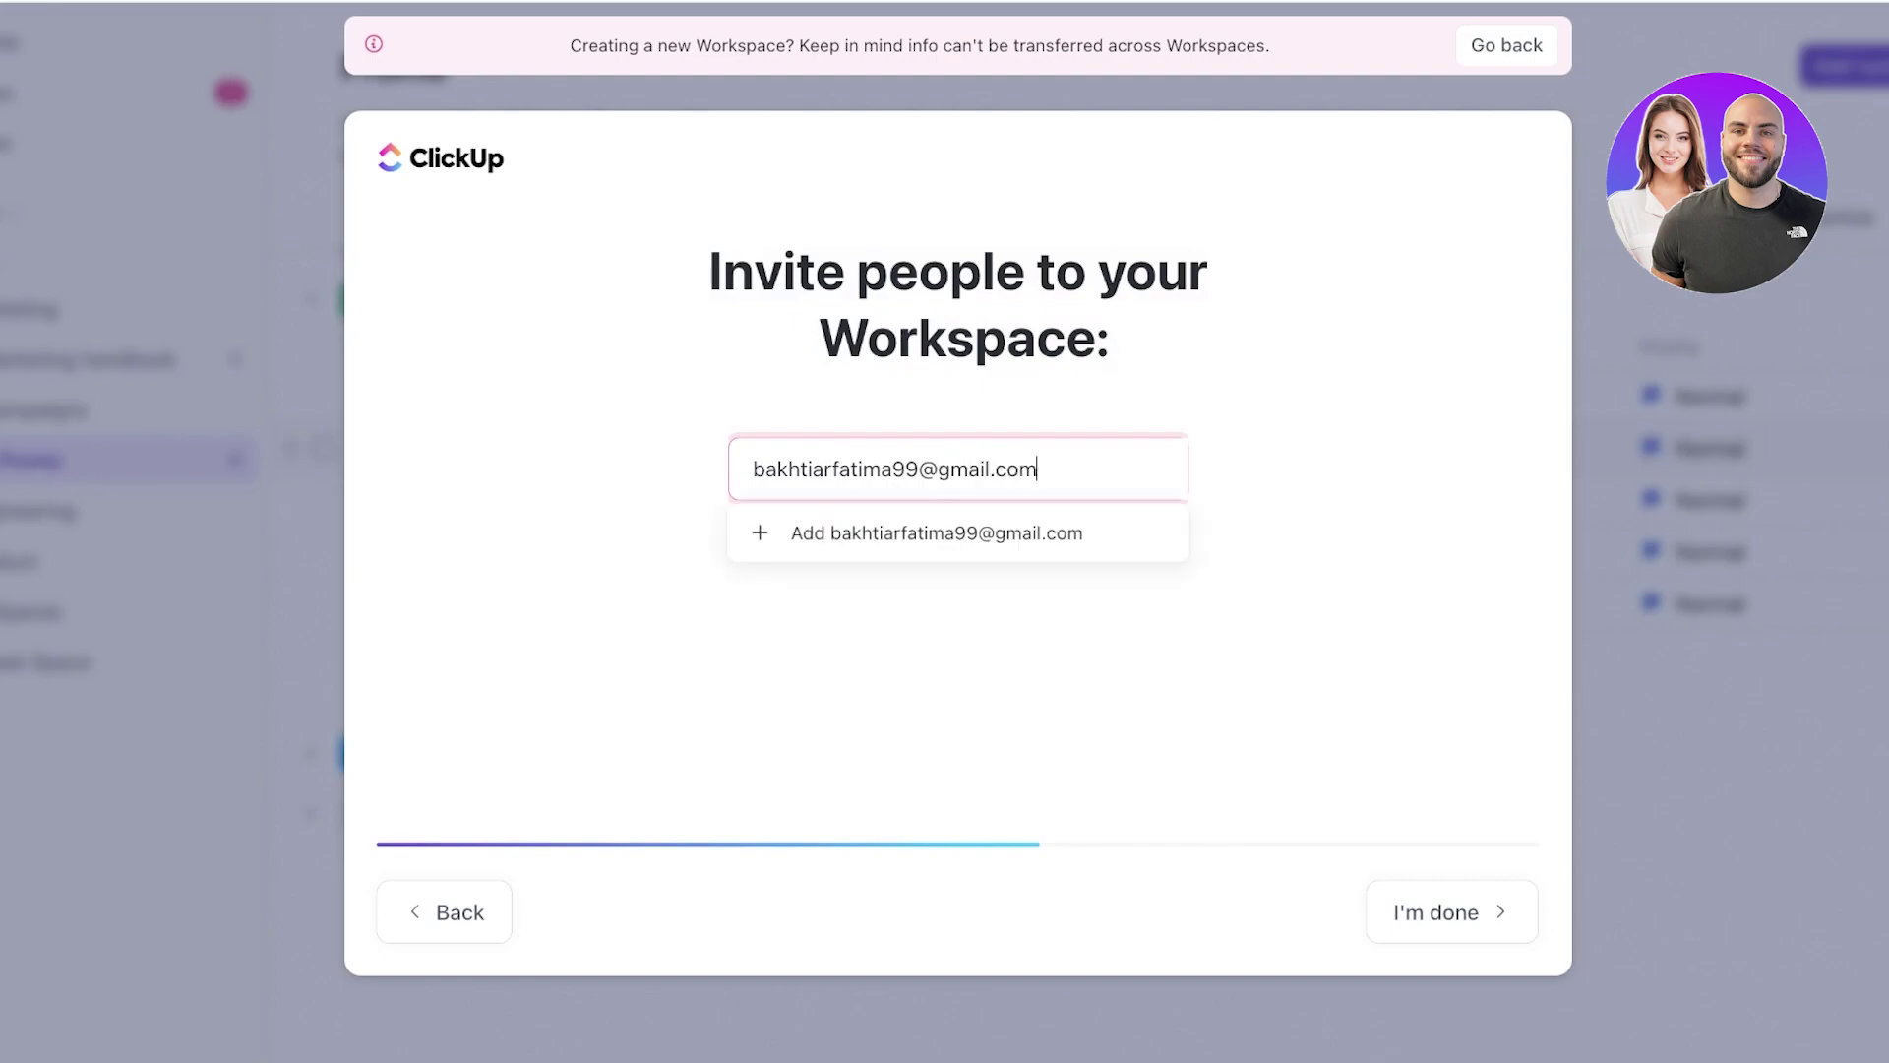
- Invite a teammate by their e-mail address and skip importing from other tools
{"action": "key", "text": "Return"}
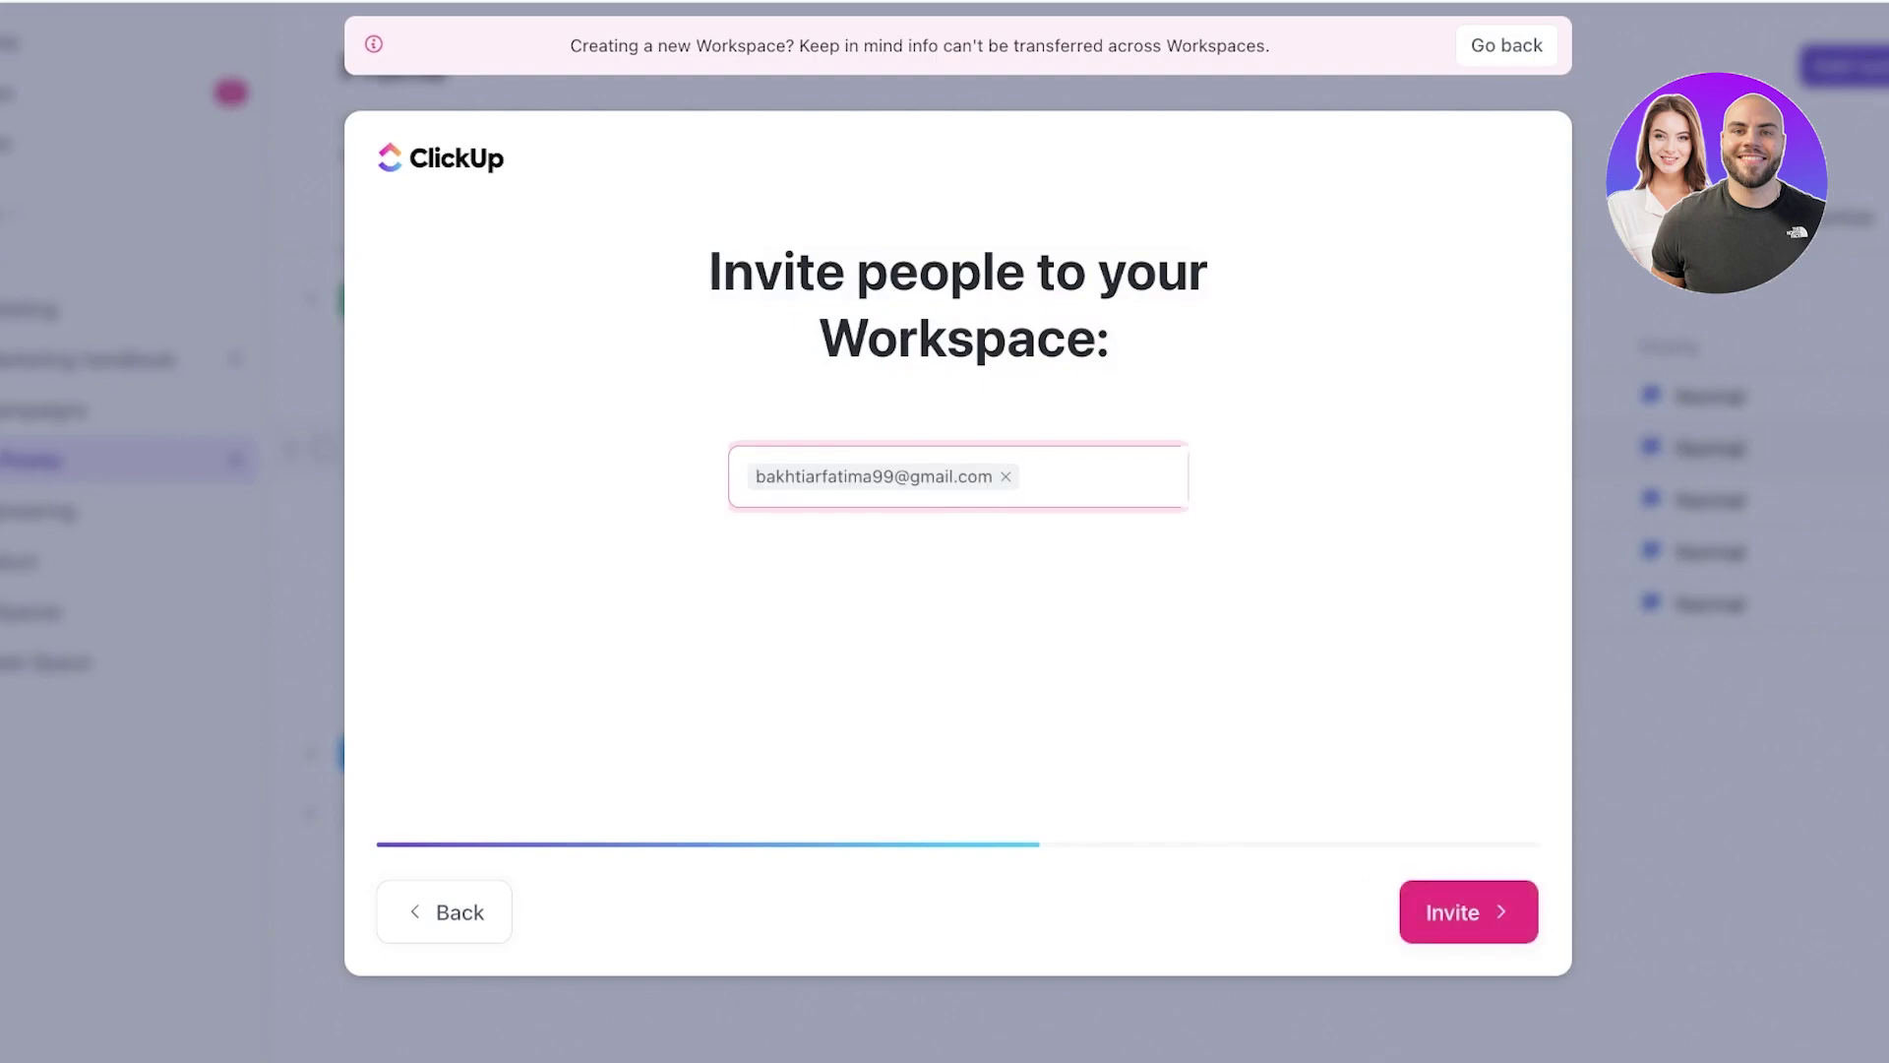
{"action": "key", "text": "Return"}
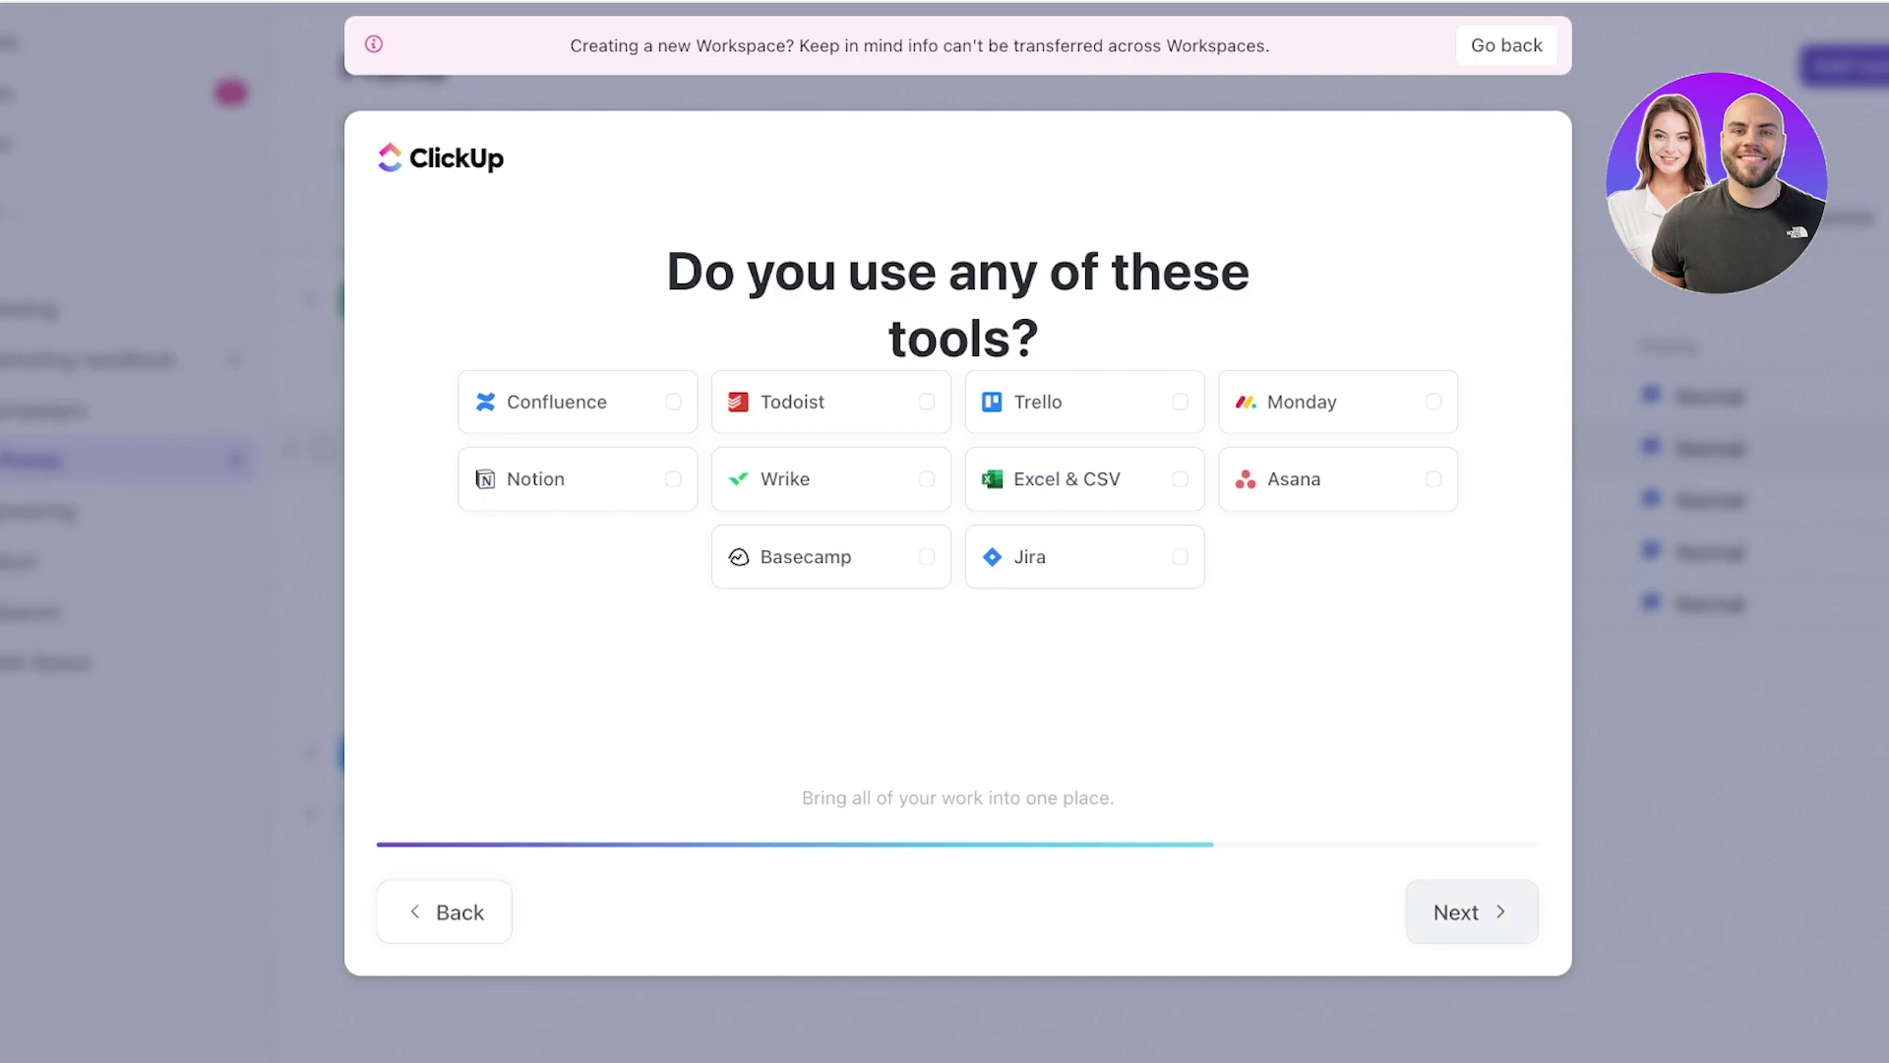
{"action": "left_click", "coordinate": [1471, 912]}
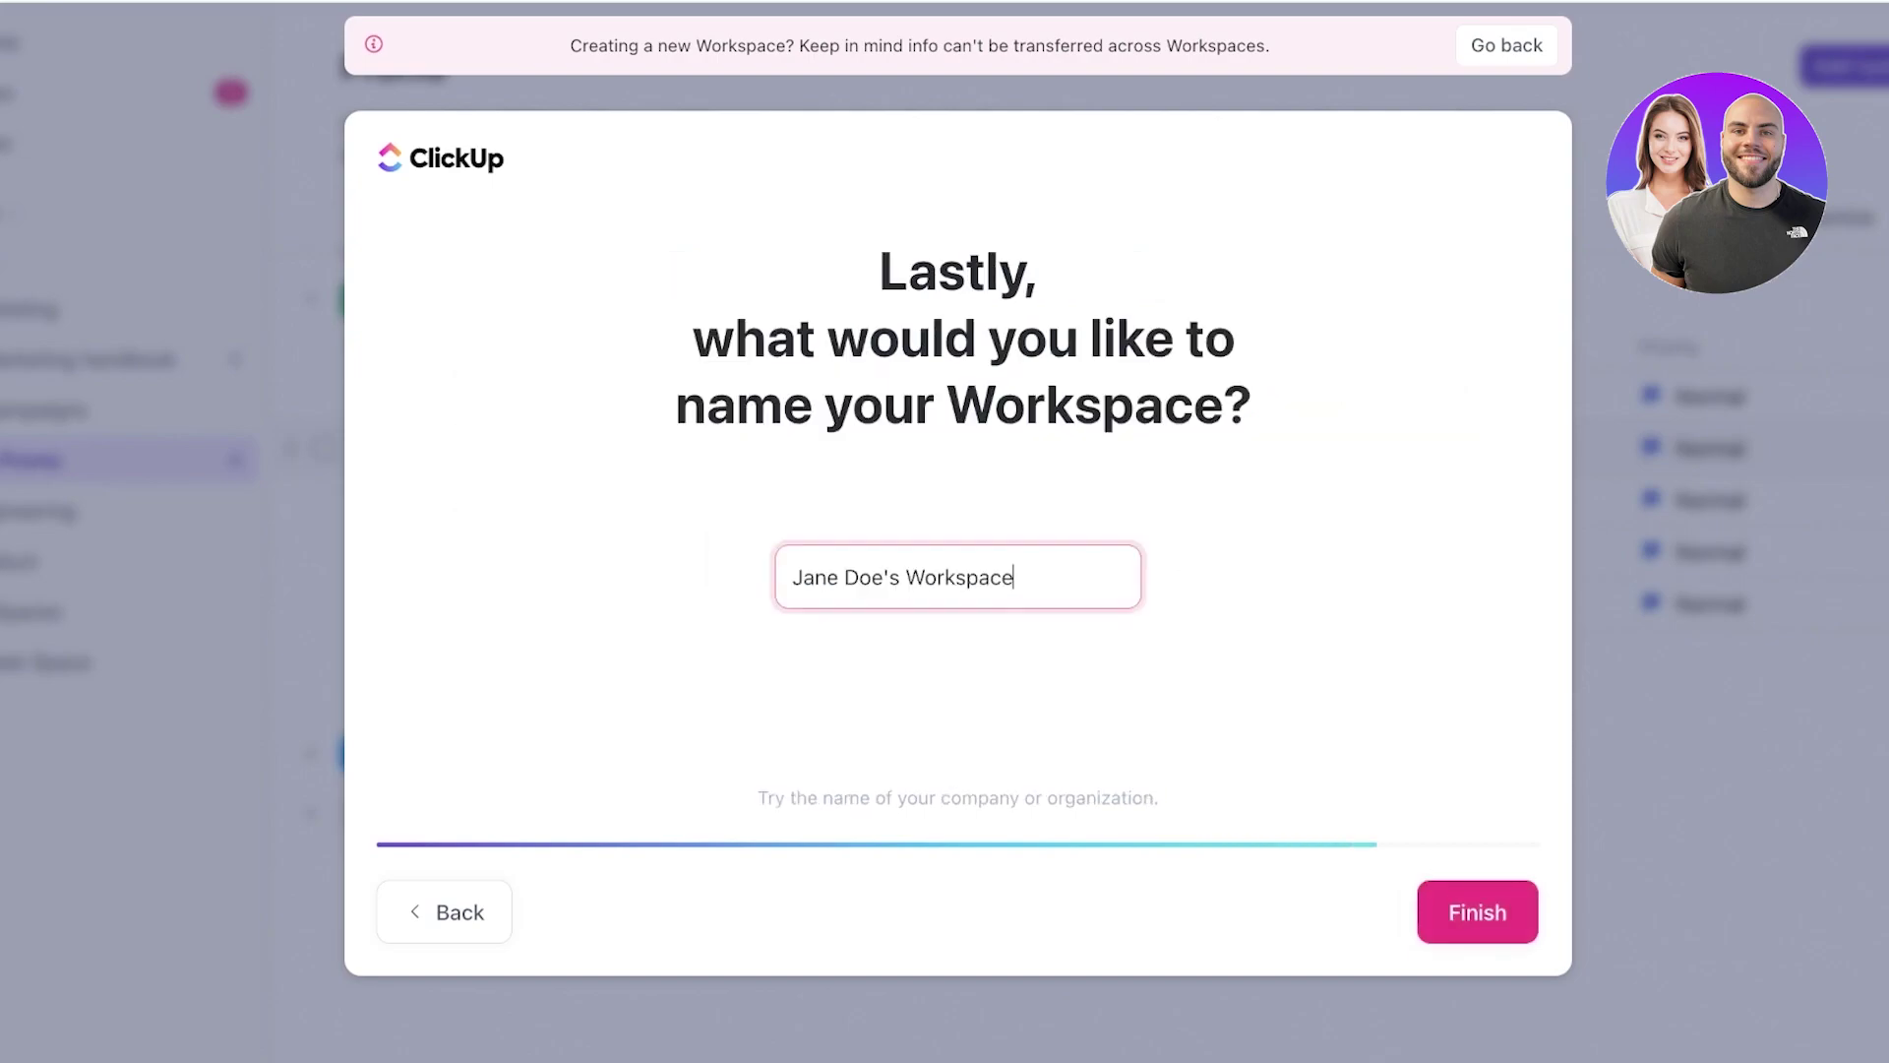
- Replace the prefilled workspace name with 'Pink Sakura' and finish creating it
{"action": "key", "text": "ctrl+shift+Left"}
{"action": "key", "text": "ctrl+shift+Left"}
{"action": "key", "text": "ctrl+shift+Left"}
{"action": "type", "text": "A"}
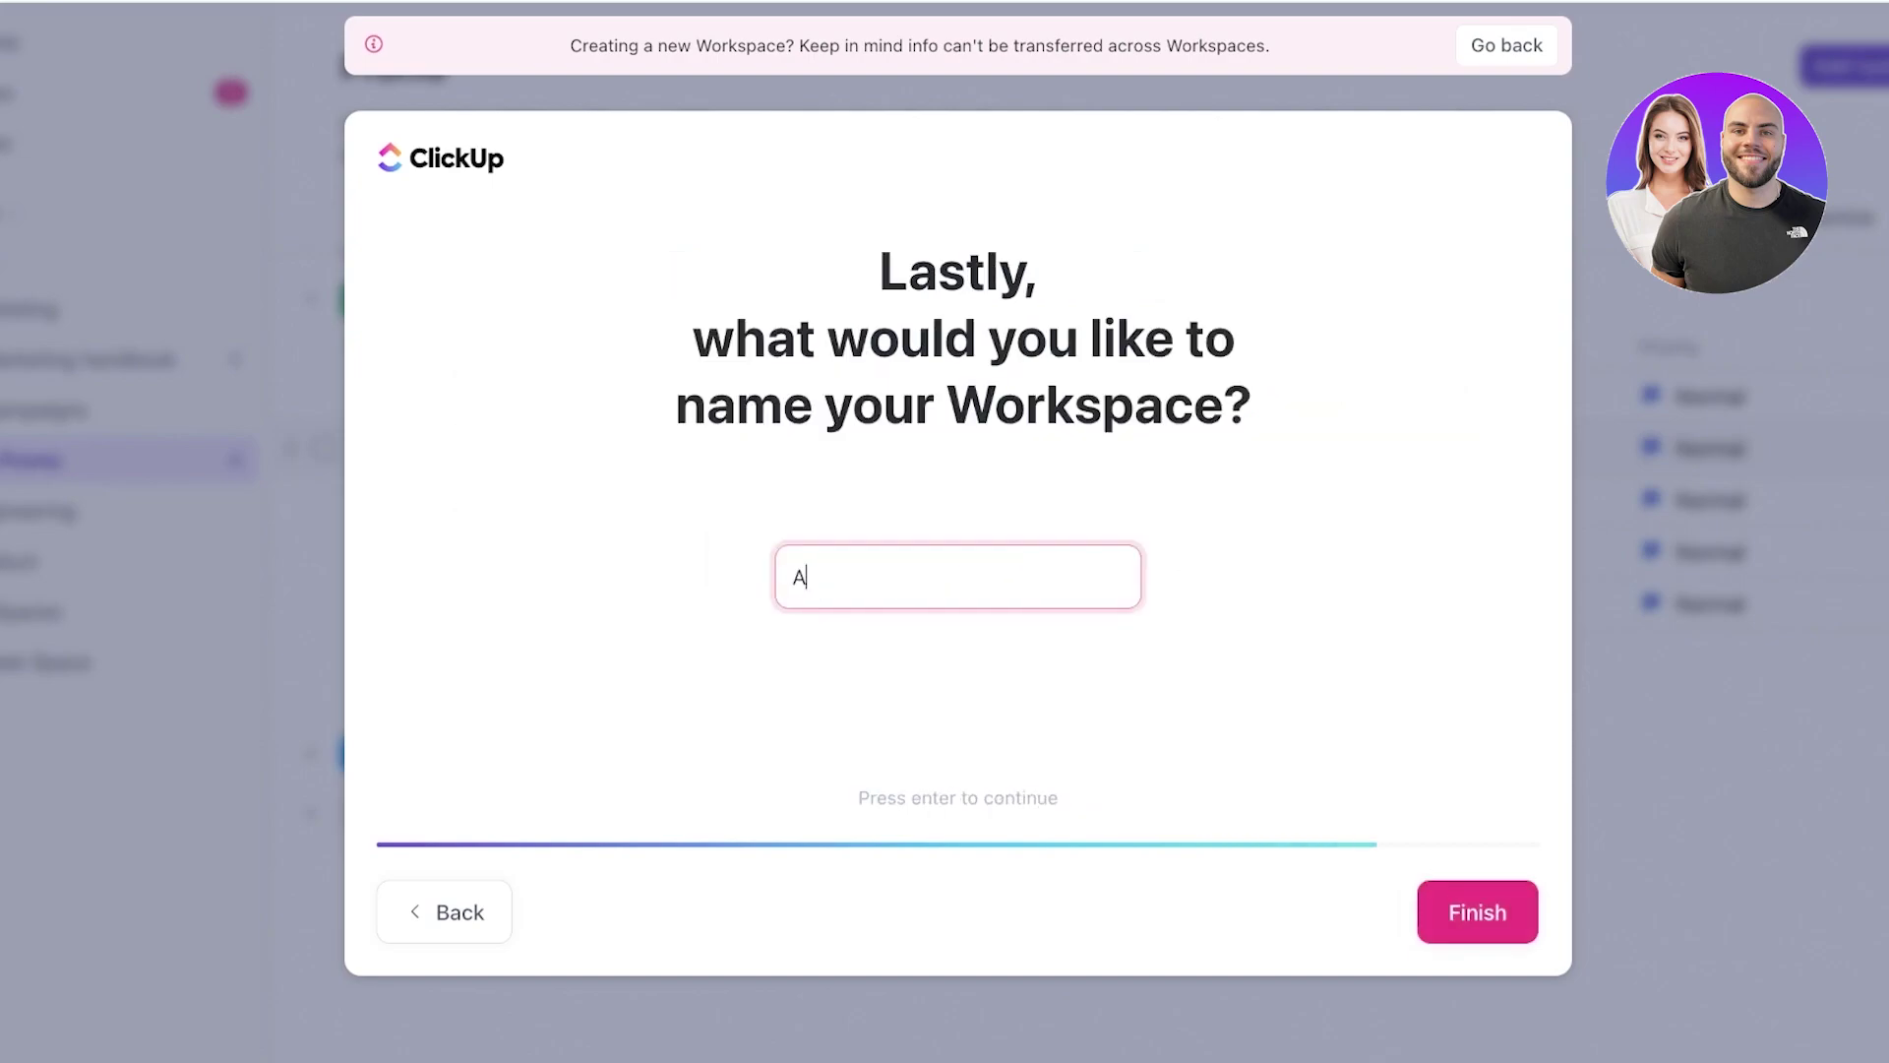
{"action": "key", "text": "BackSpace"}
{"action": "type", "text": "L"}
{"action": "key", "text": "BackSpace"}
{"action": "type", "text": "Pink Sakura"}
{"action": "key", "text": "Return"}
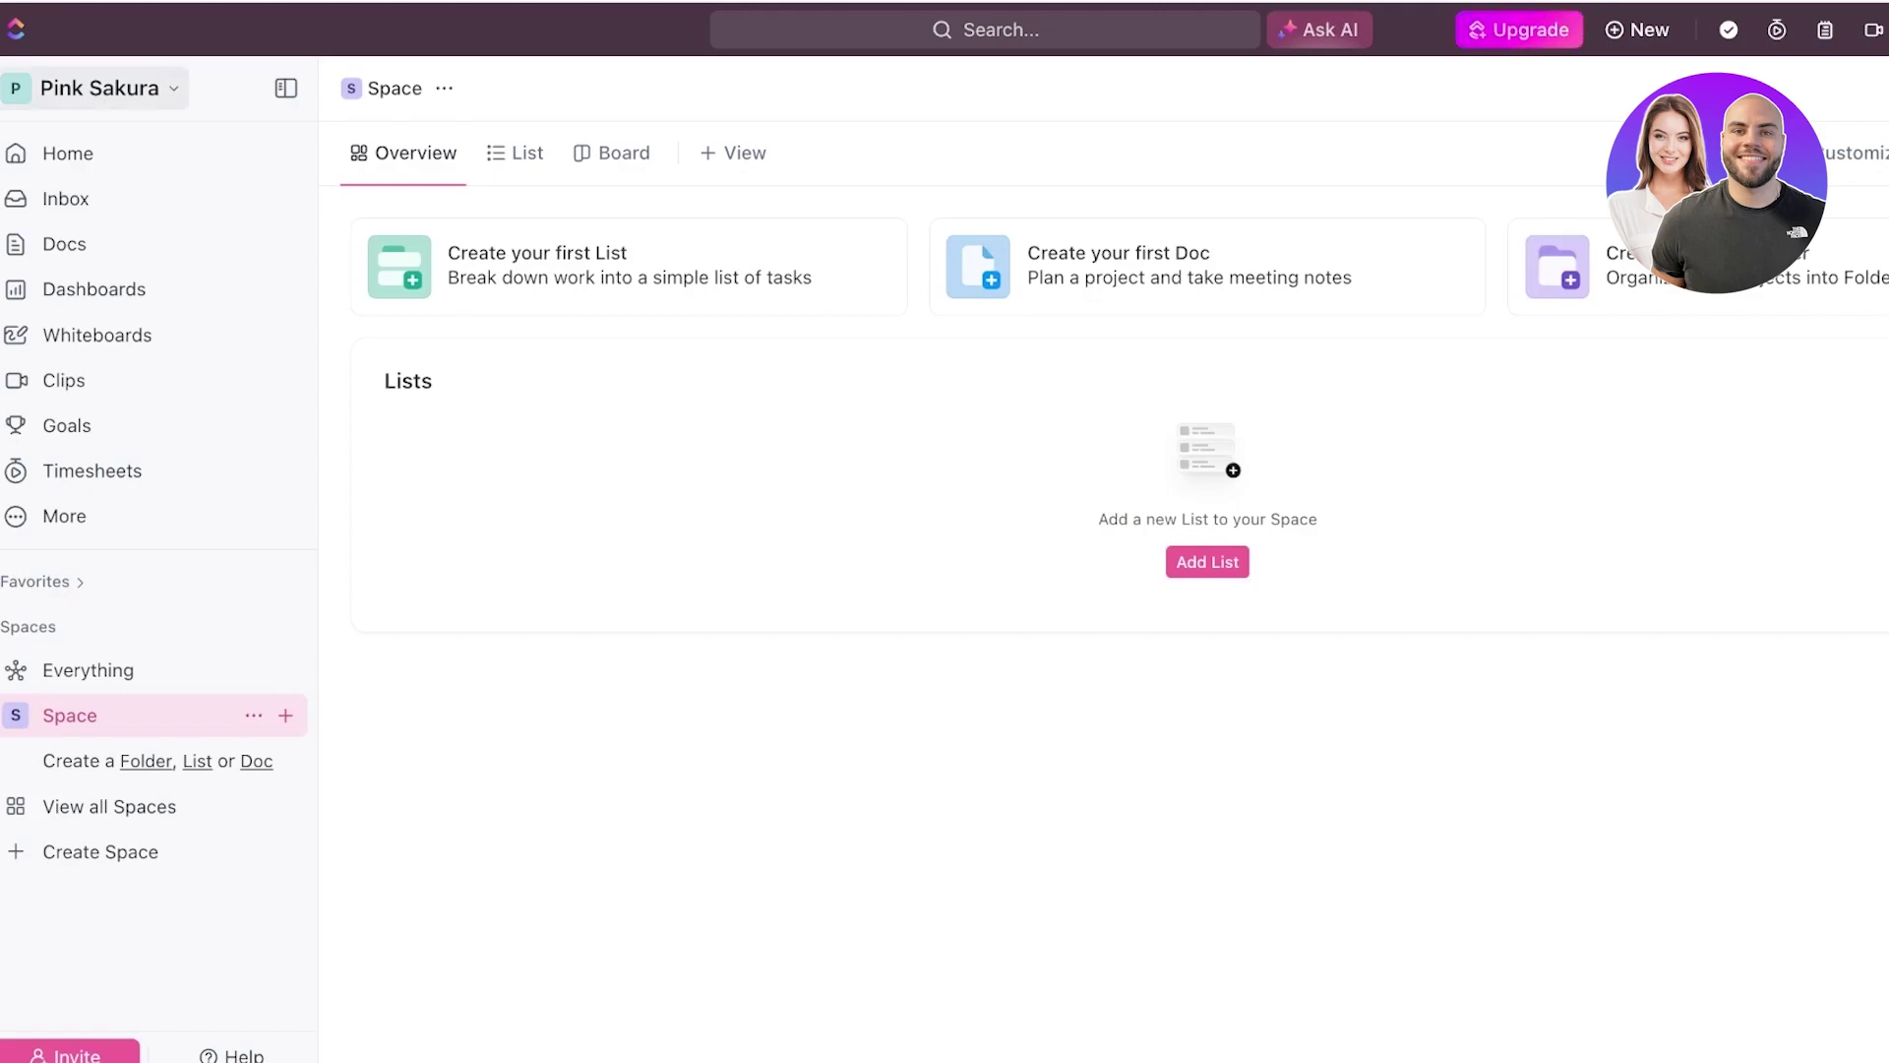
- Check the workspace menu to see the available workspaces
{"action": "left_click", "coordinate": [99, 87]}
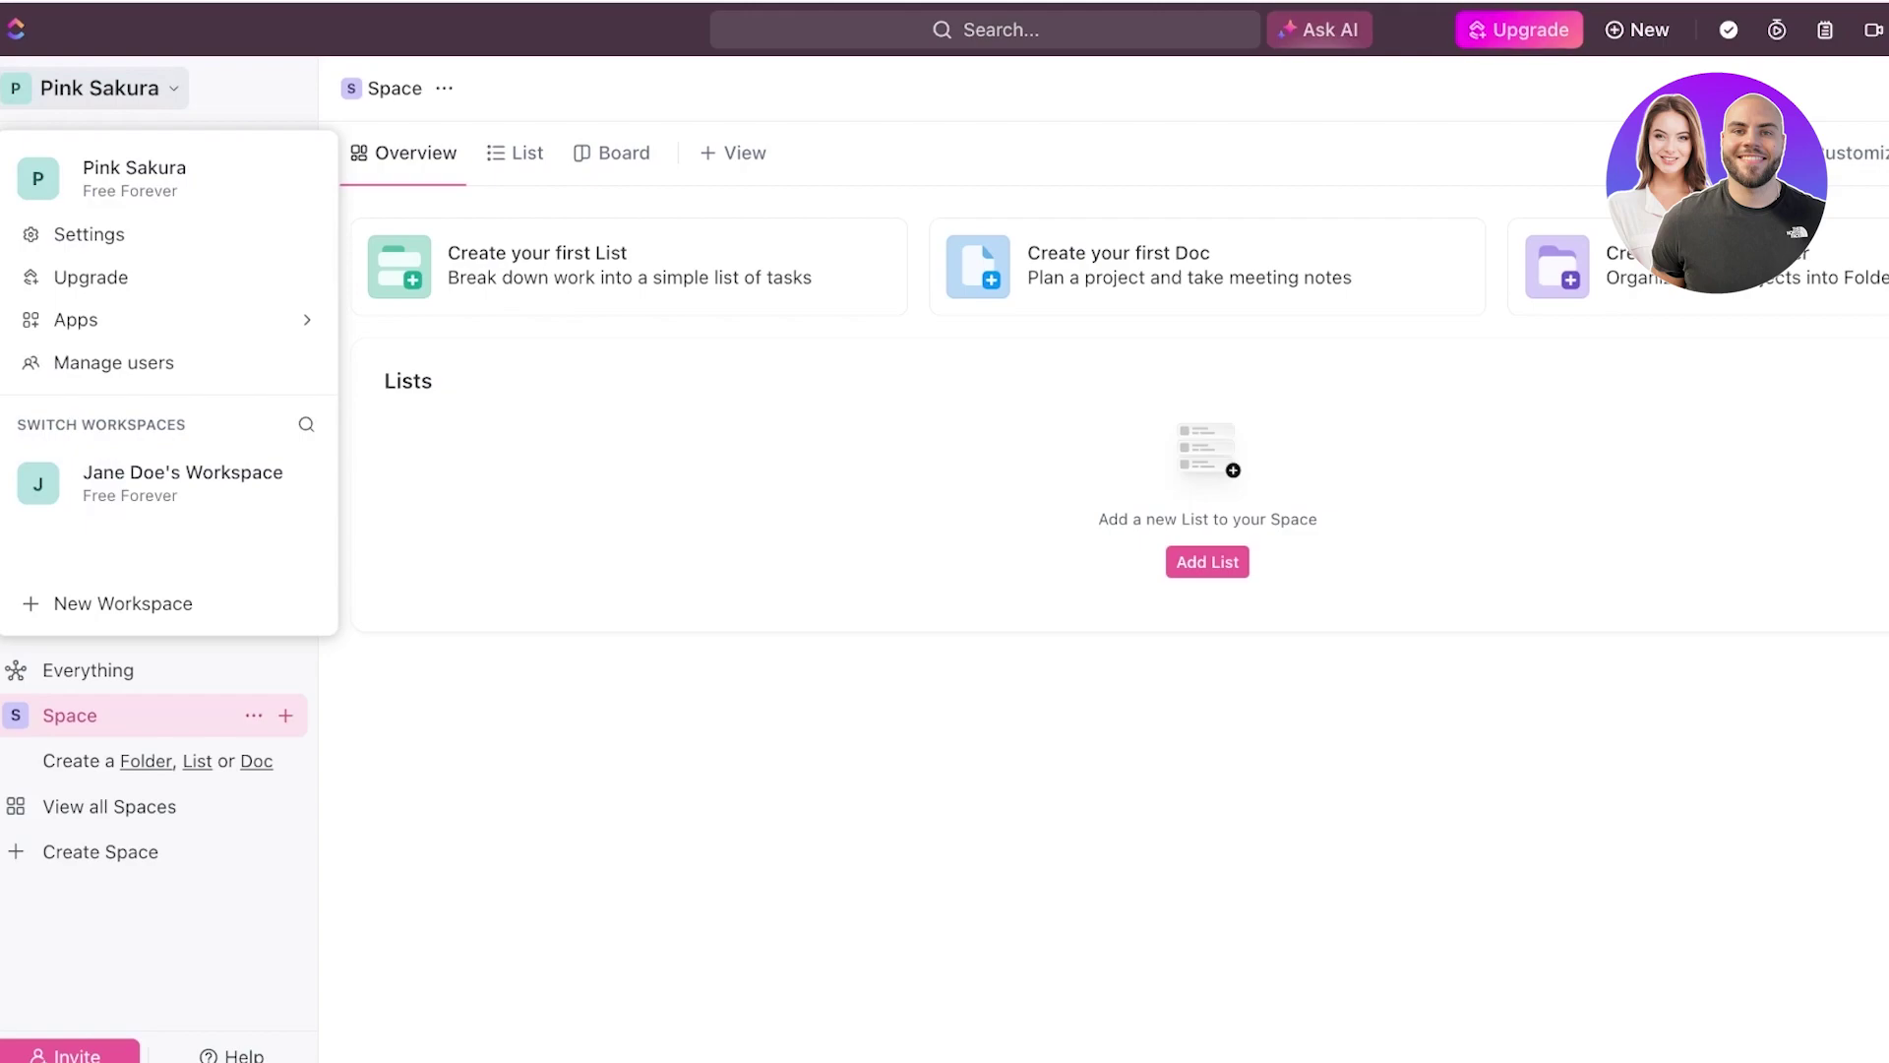
{"action": "key", "text": "Escape"}
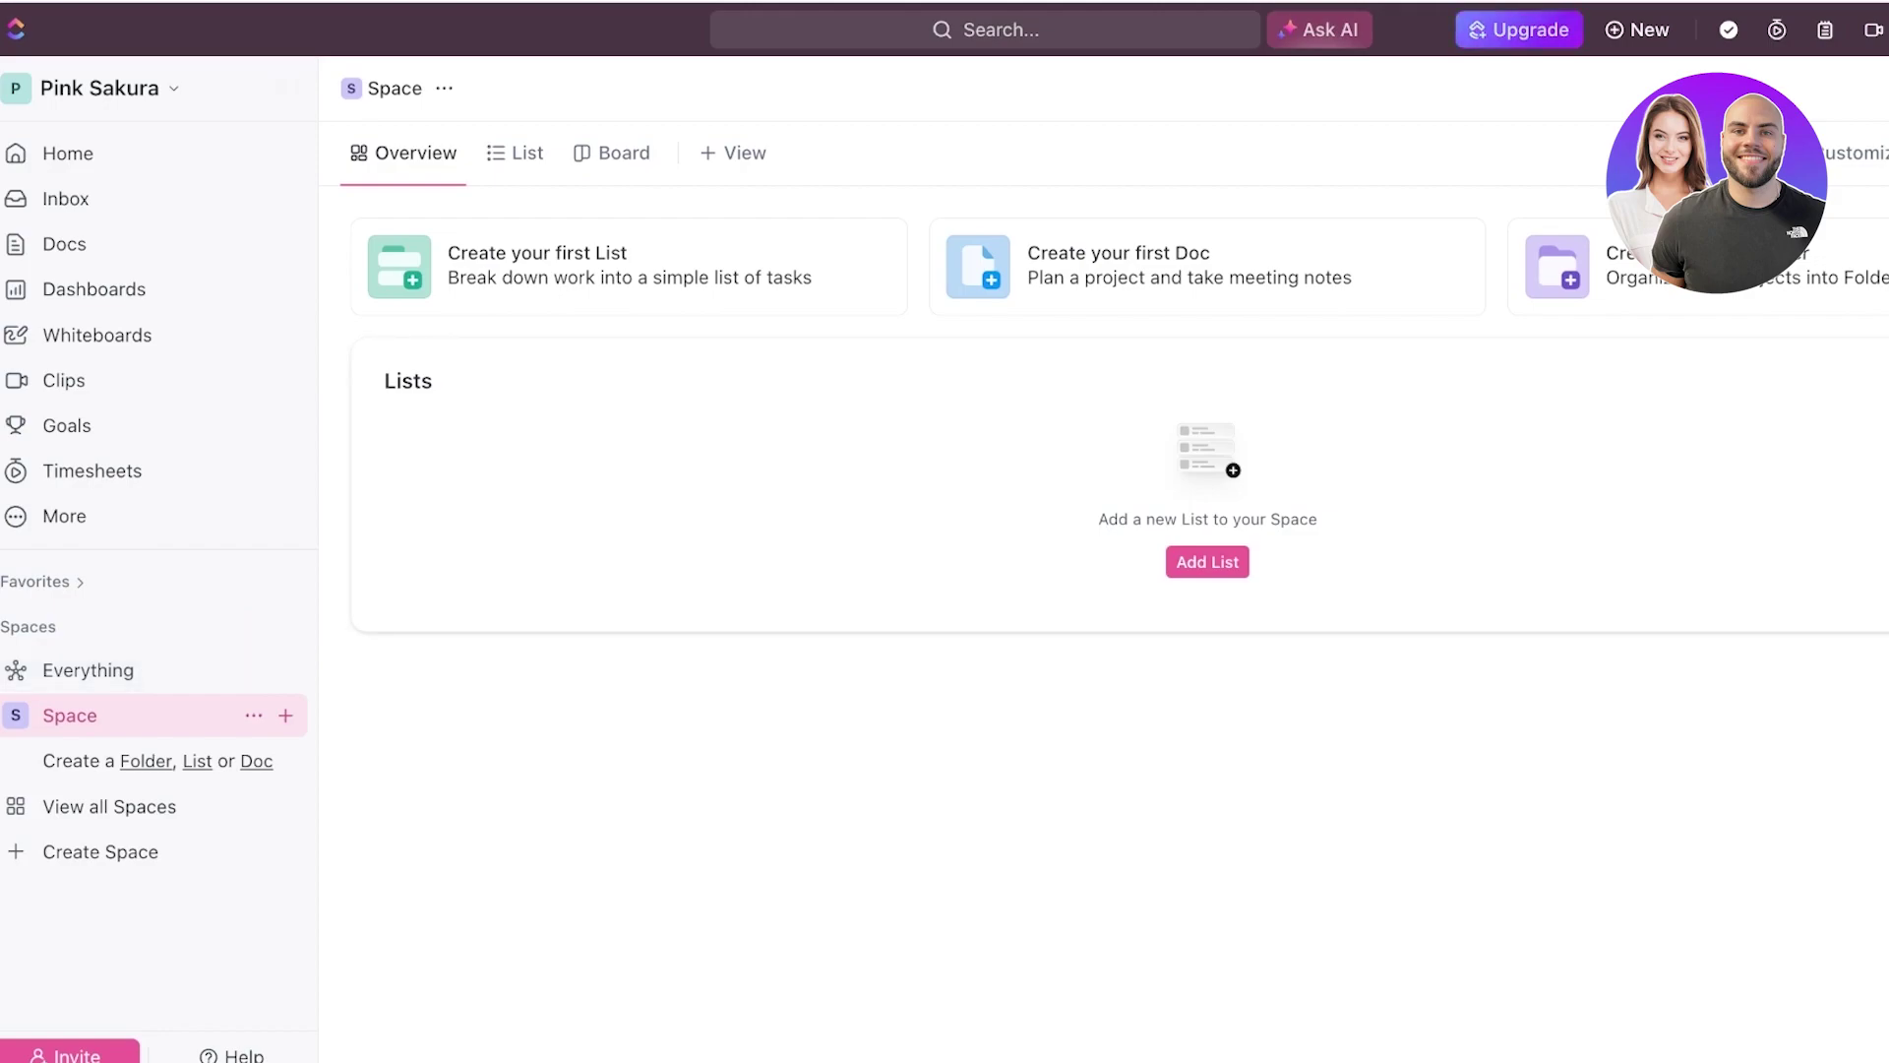
{"action": "left_click", "coordinate": [99, 88]}
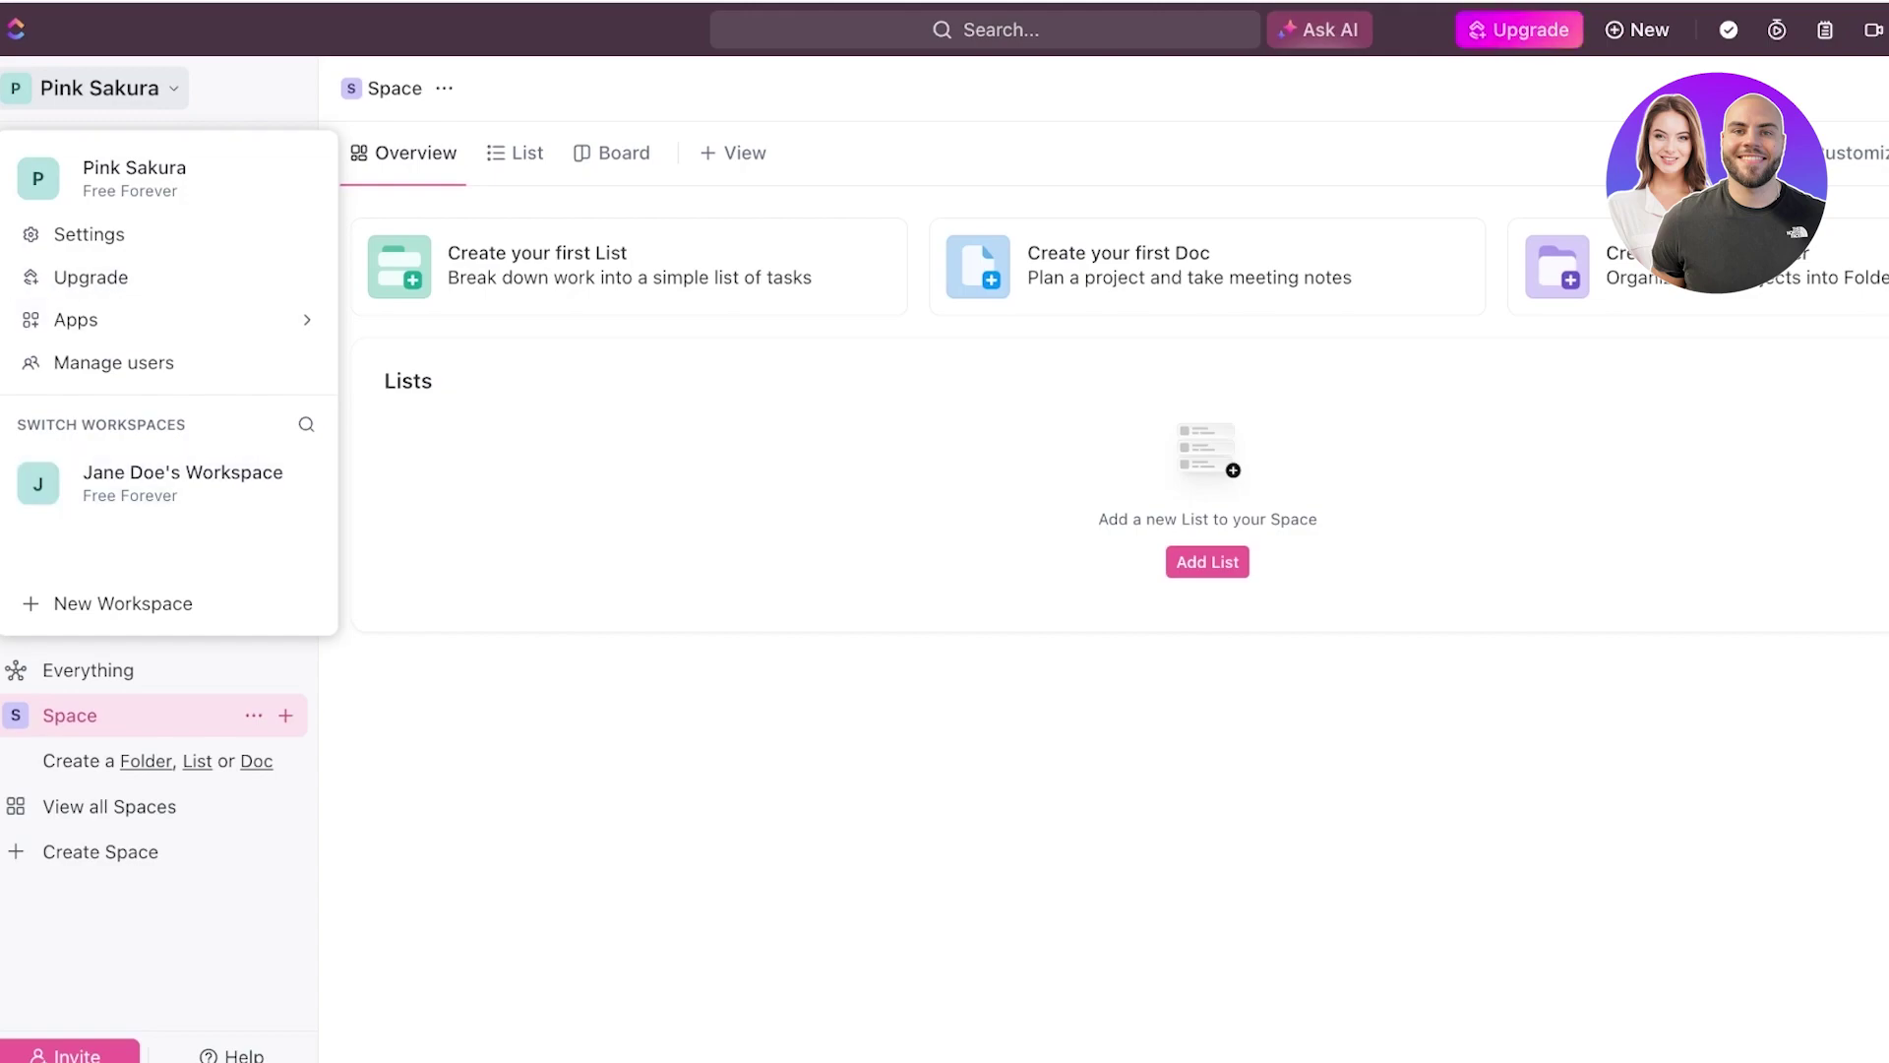
{"action": "key", "text": "Escape"}
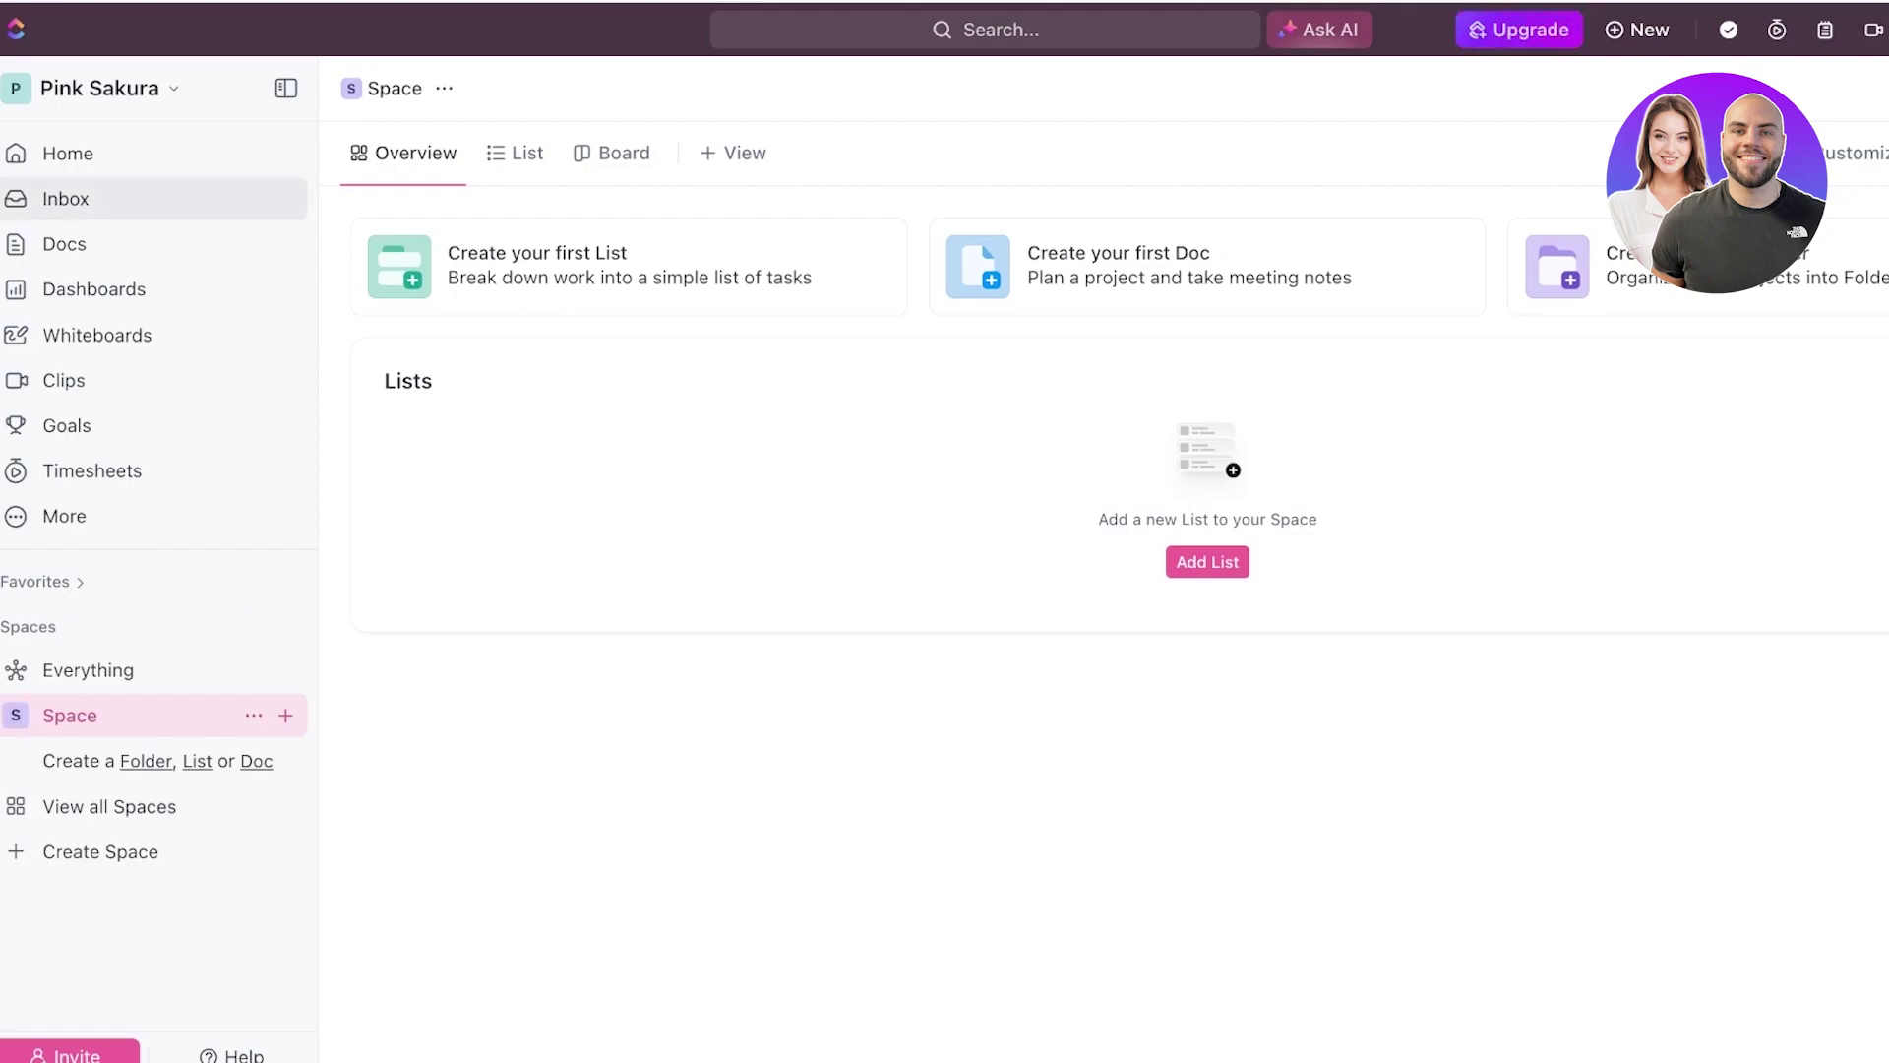
- Go to the Pink Sakura Home page and glance at the Space's settings menu
{"action": "left_click", "coordinate": [68, 152]}
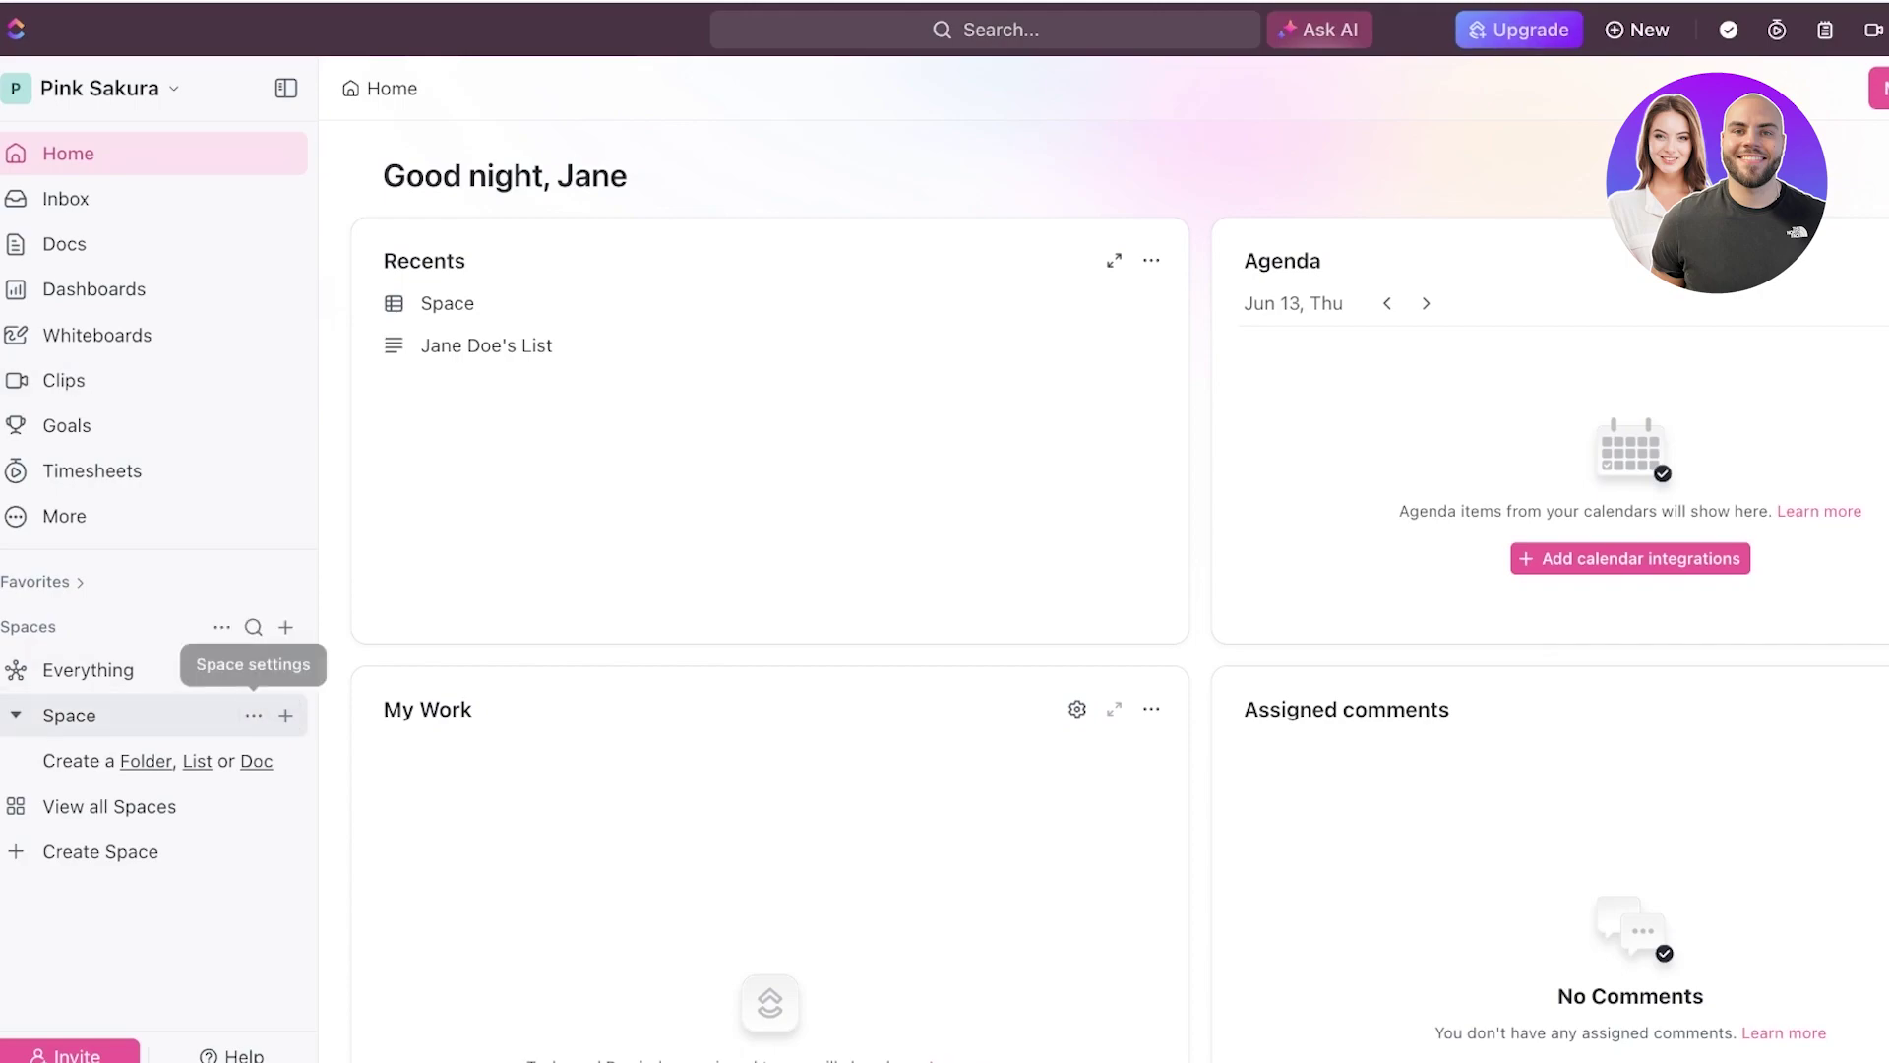
{"action": "left_click", "coordinate": [253, 715]}
{"action": "key", "text": "Escape"}
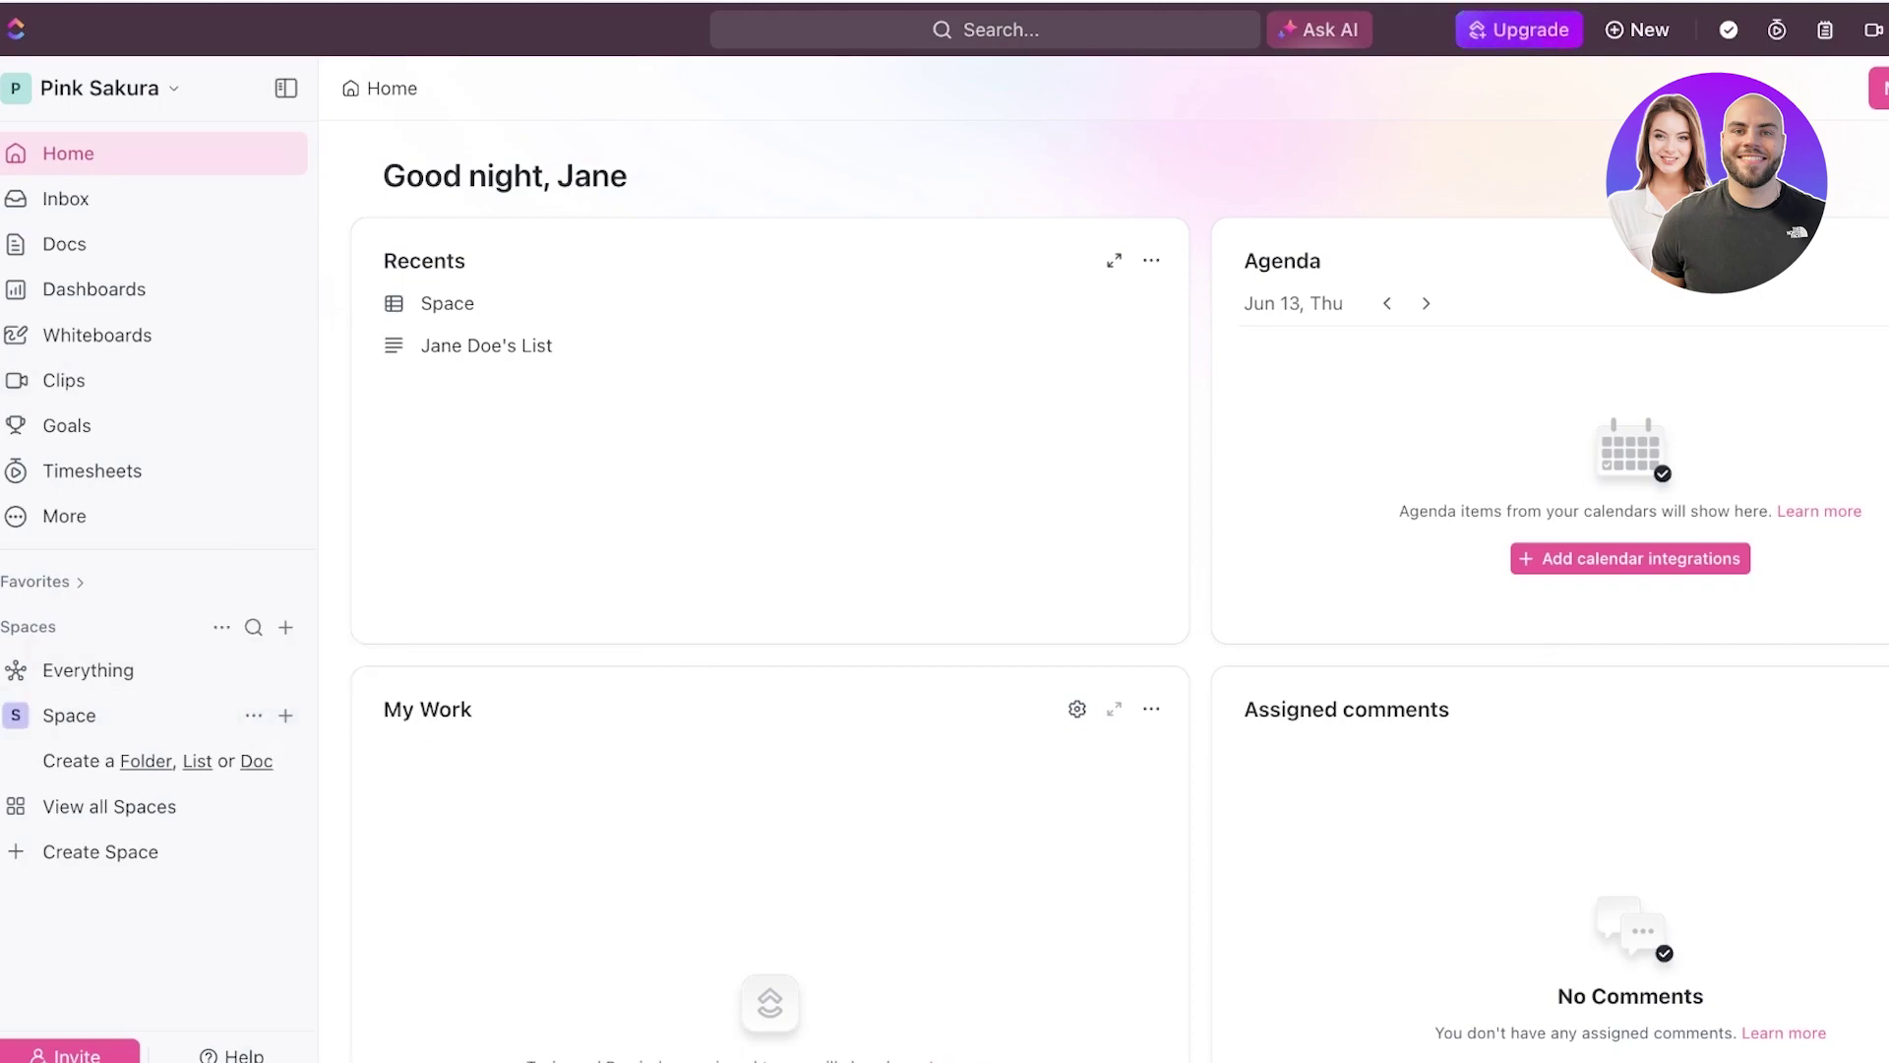
- Create a new Space named 'Instagram Management' and continue to workflow setup
{"action": "left_click", "coordinate": [98, 851]}
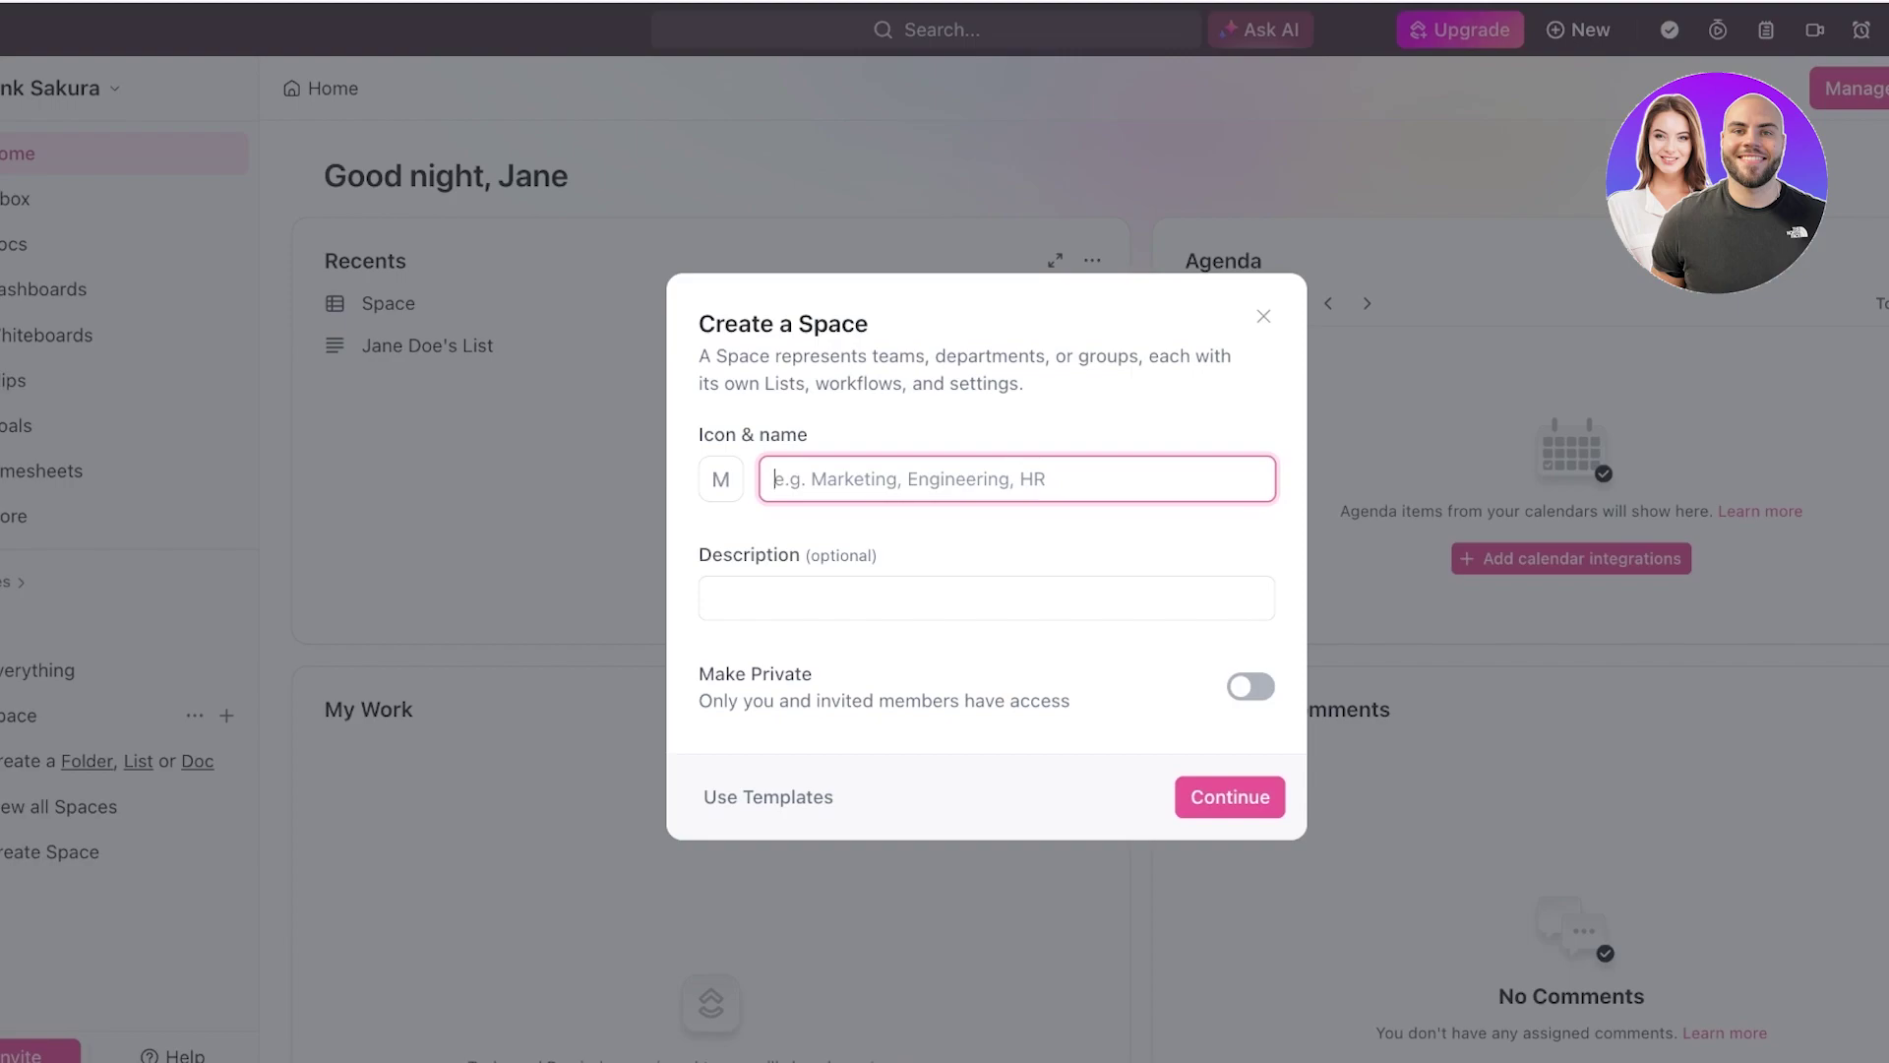
{"action": "type", "text": "M"}
{"action": "key", "text": "BackSpace"}
{"action": "type", "text": "Instagram Mark"}
{"action": "key", "text": "BackSpace"}
{"action": "key", "text": "BackSpace"}
{"action": "key", "text": "BackSpace"}
{"action": "key", "text": "BackSpace"}
{"action": "key", "text": "BackSpace"}
{"action": "type", "text": "Management"}
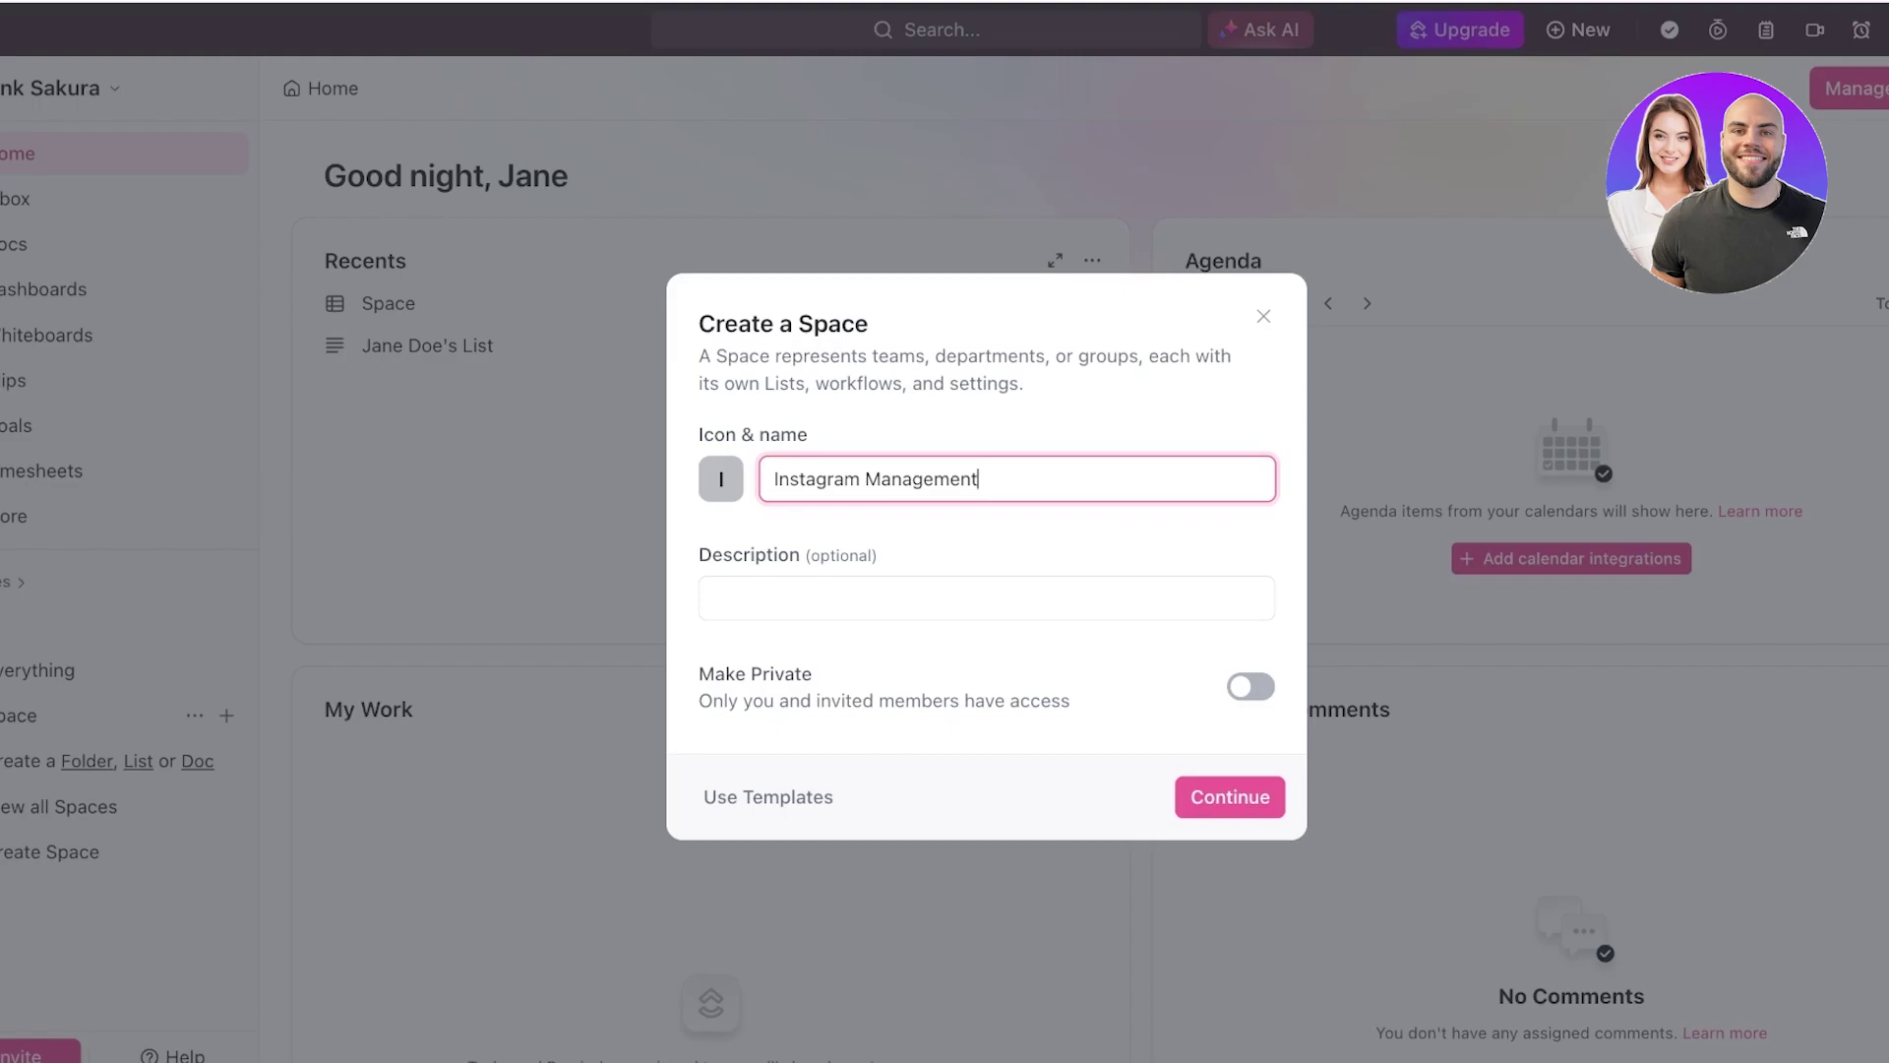
{"action": "key", "text": "Return"}
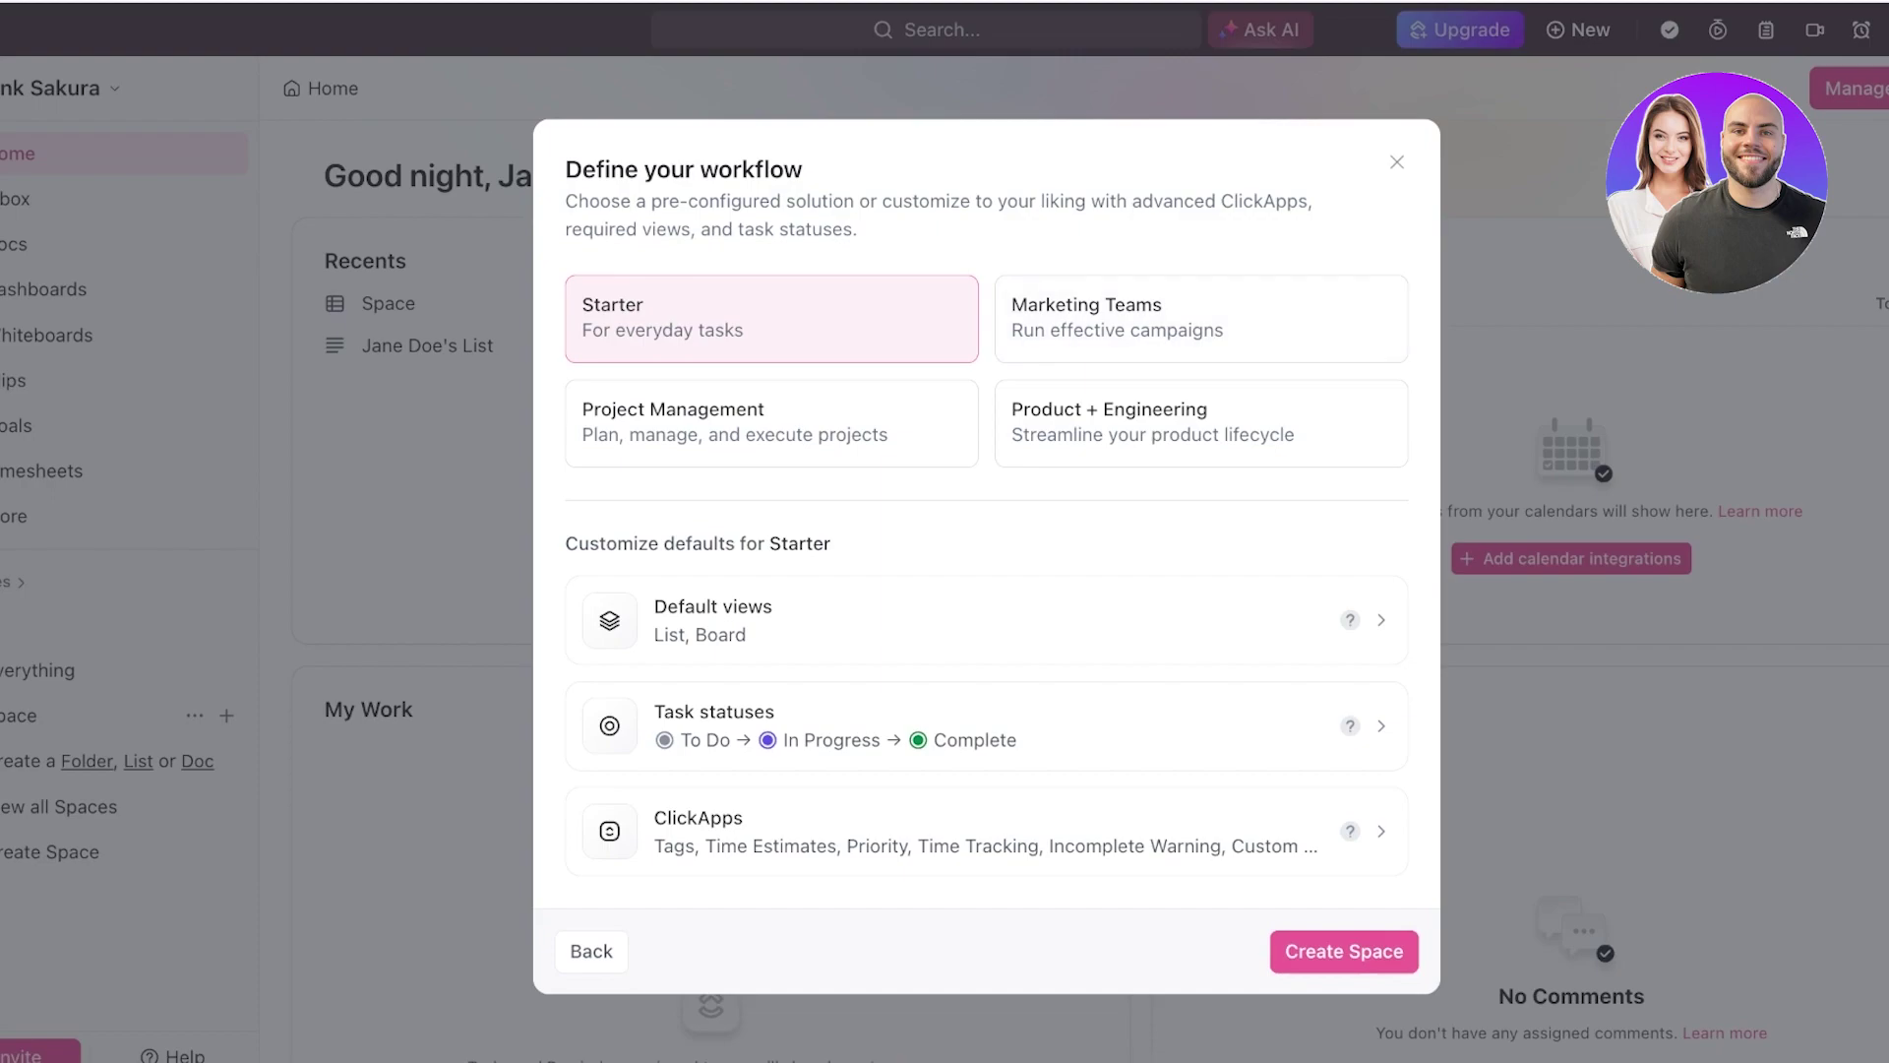
- Compare the Starter, Project Management and Product + Engineering presets, then choose Marketing Teams
{"action": "left_click", "coordinate": [1201, 318]}
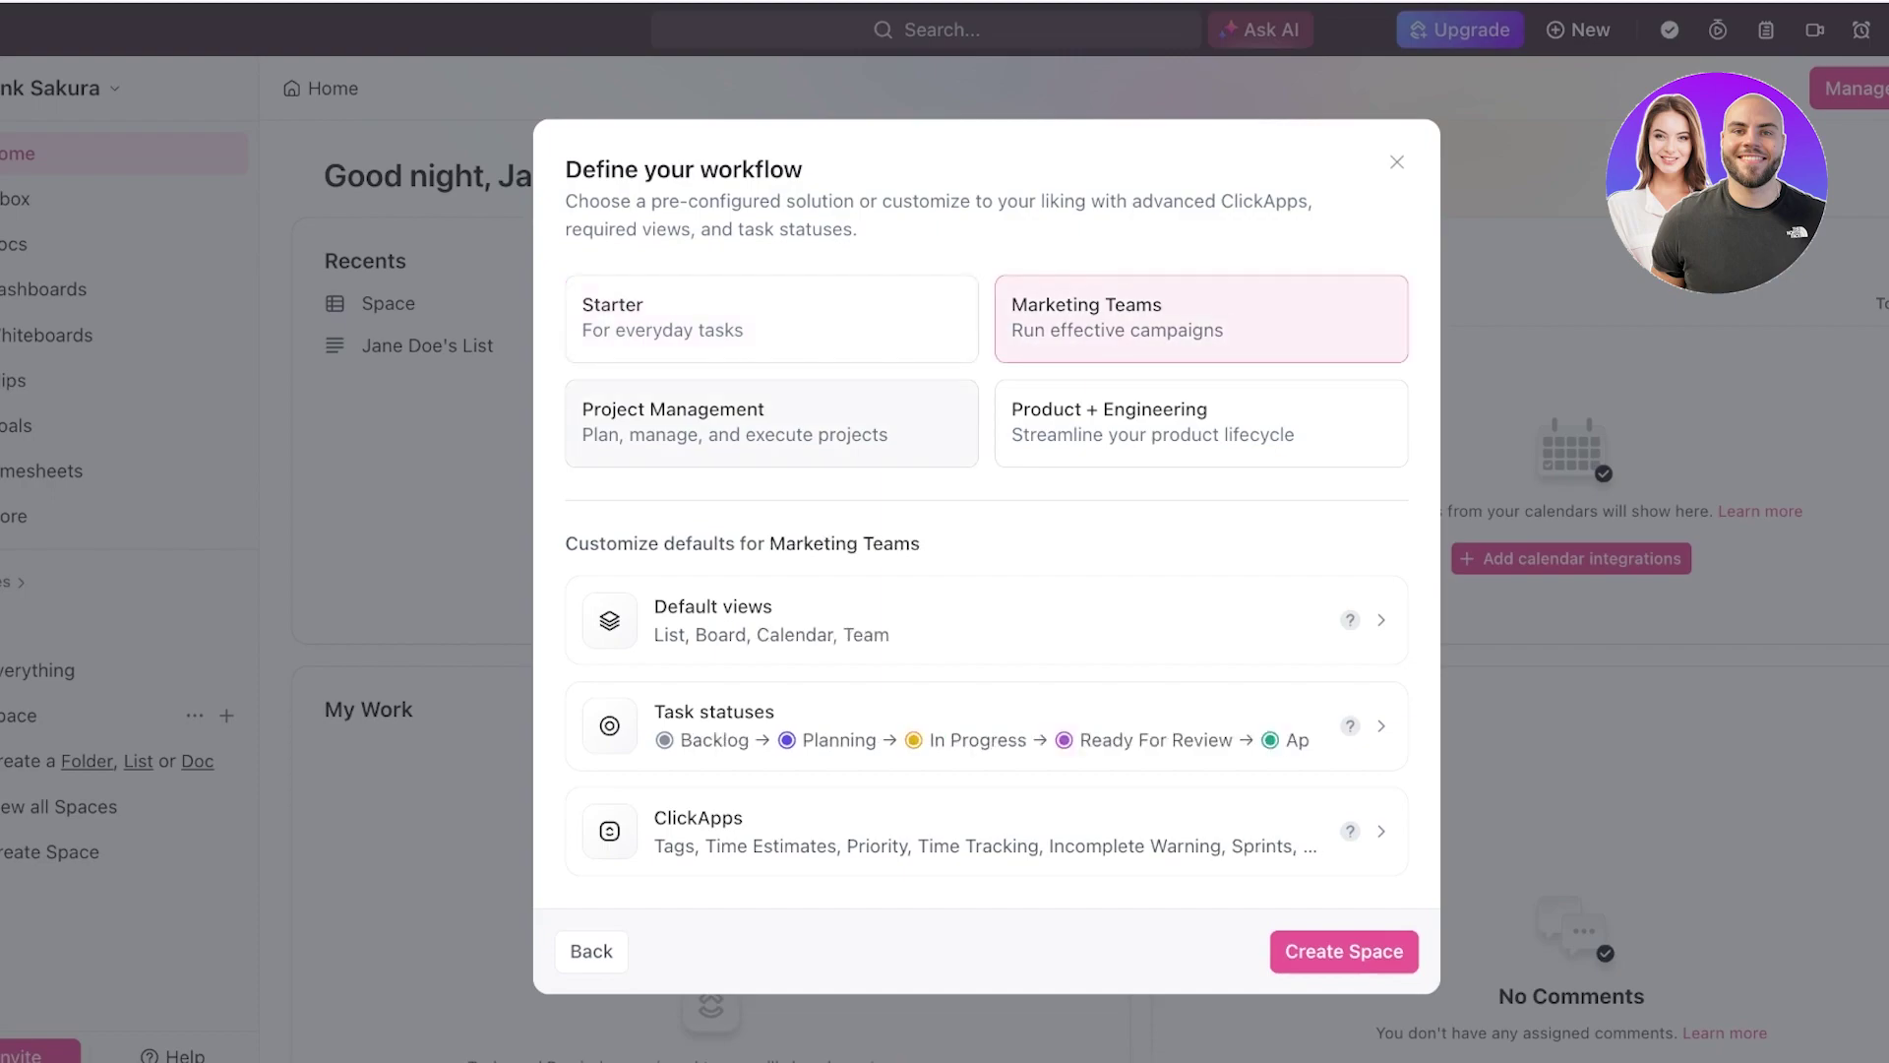
{"action": "left_click", "coordinate": [771, 423]}
{"action": "left_click", "coordinate": [1201, 423]}
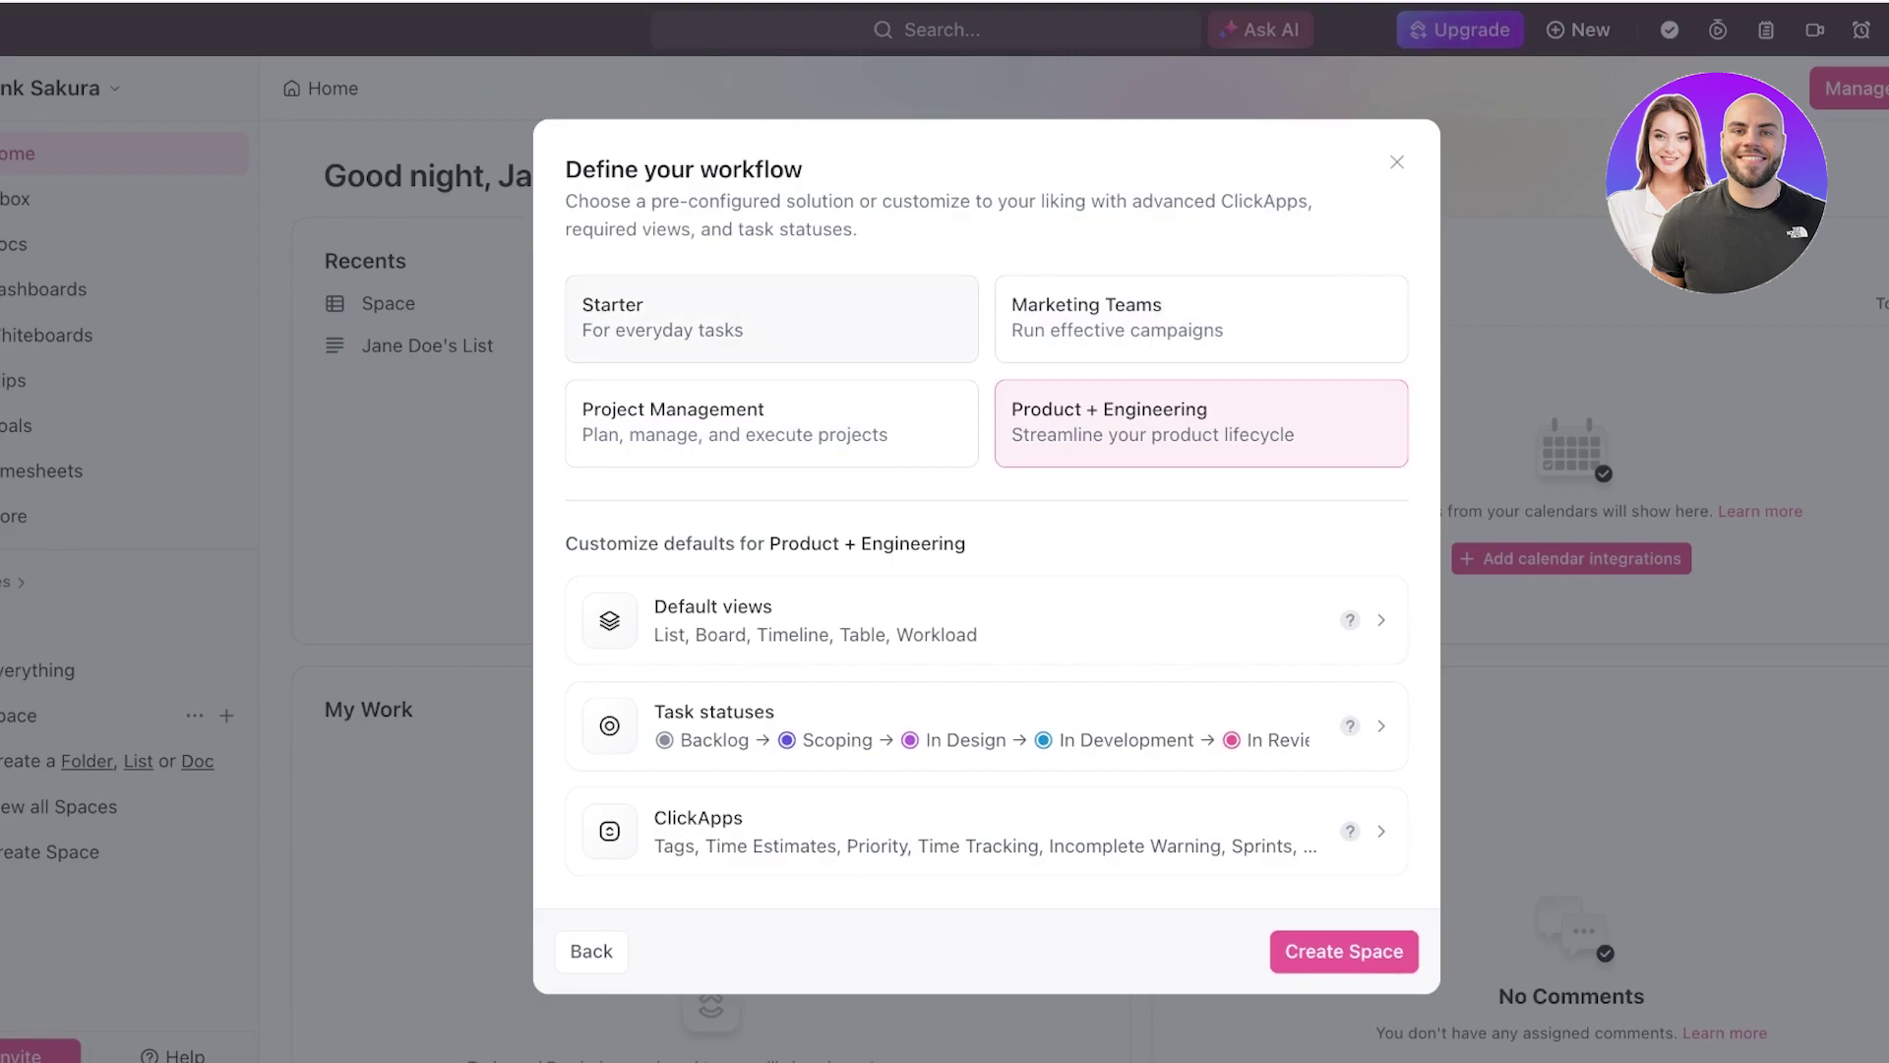
{"action": "left_click", "coordinate": [772, 318]}
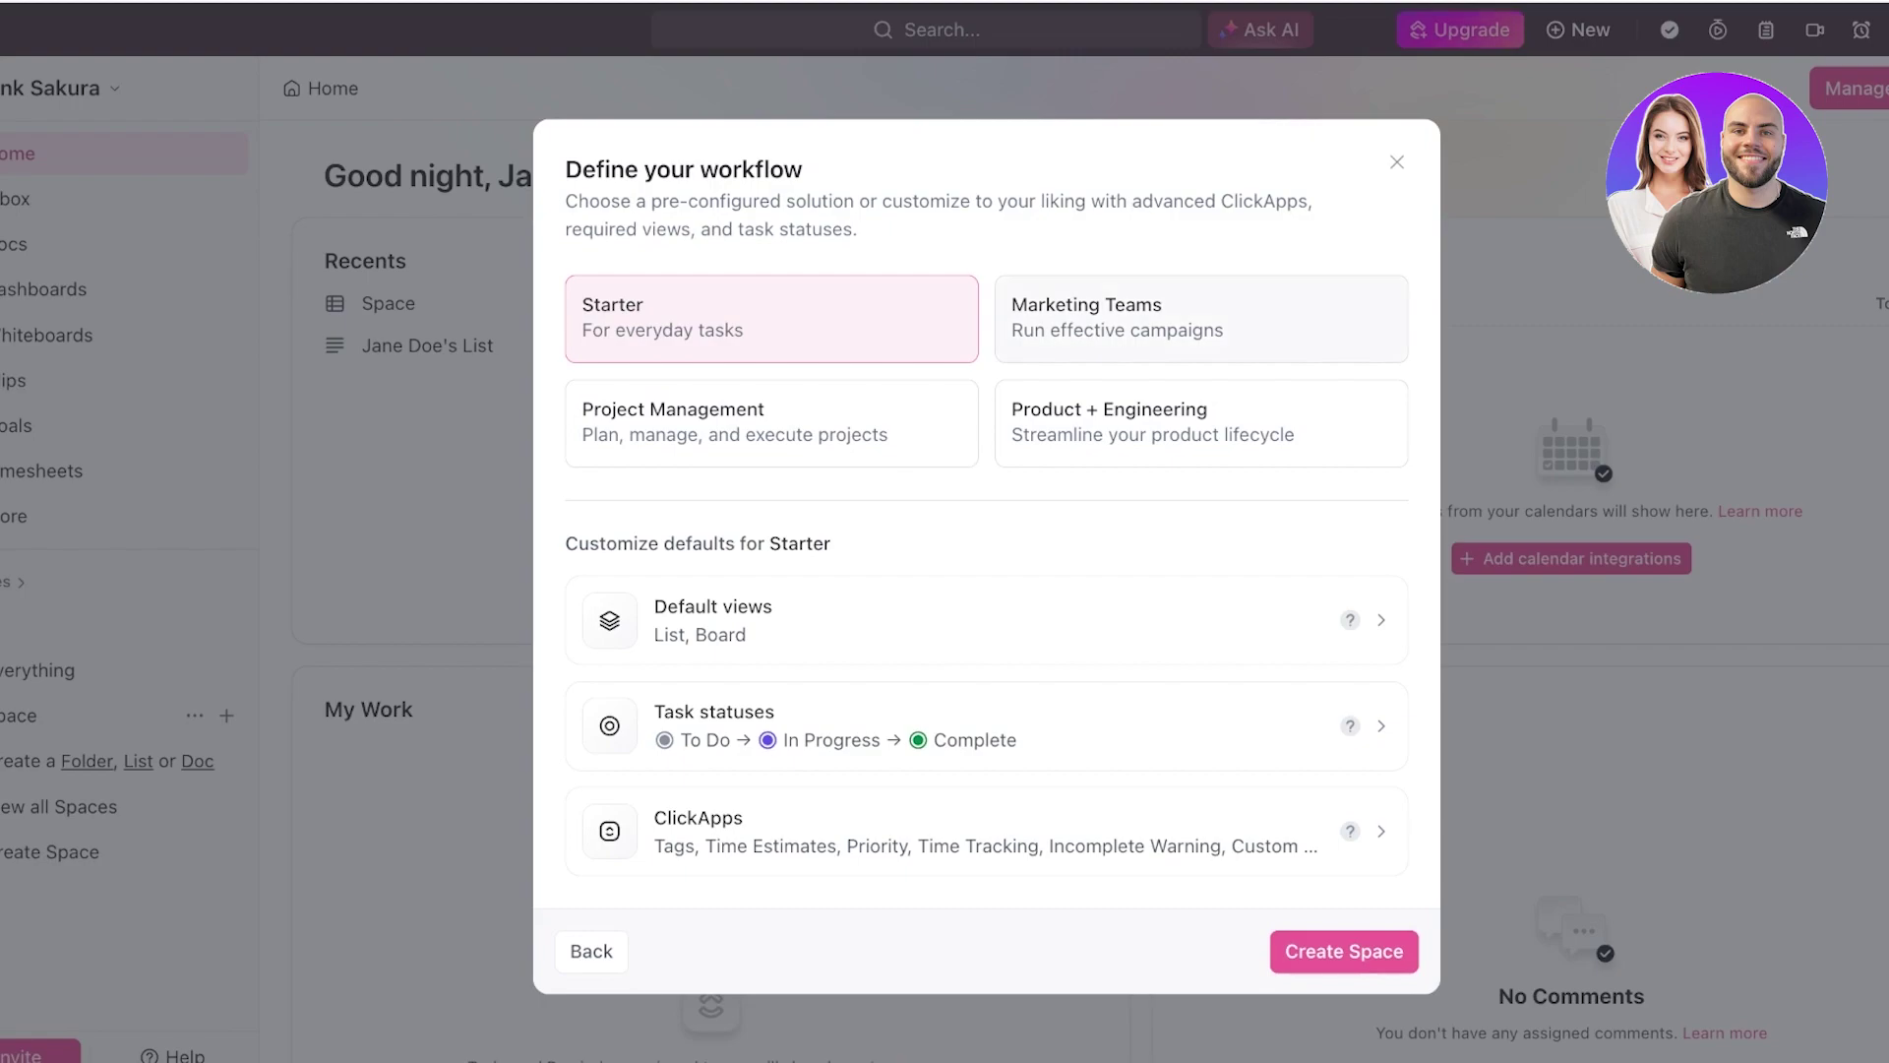
{"action": "left_click", "coordinate": [1201, 318]}
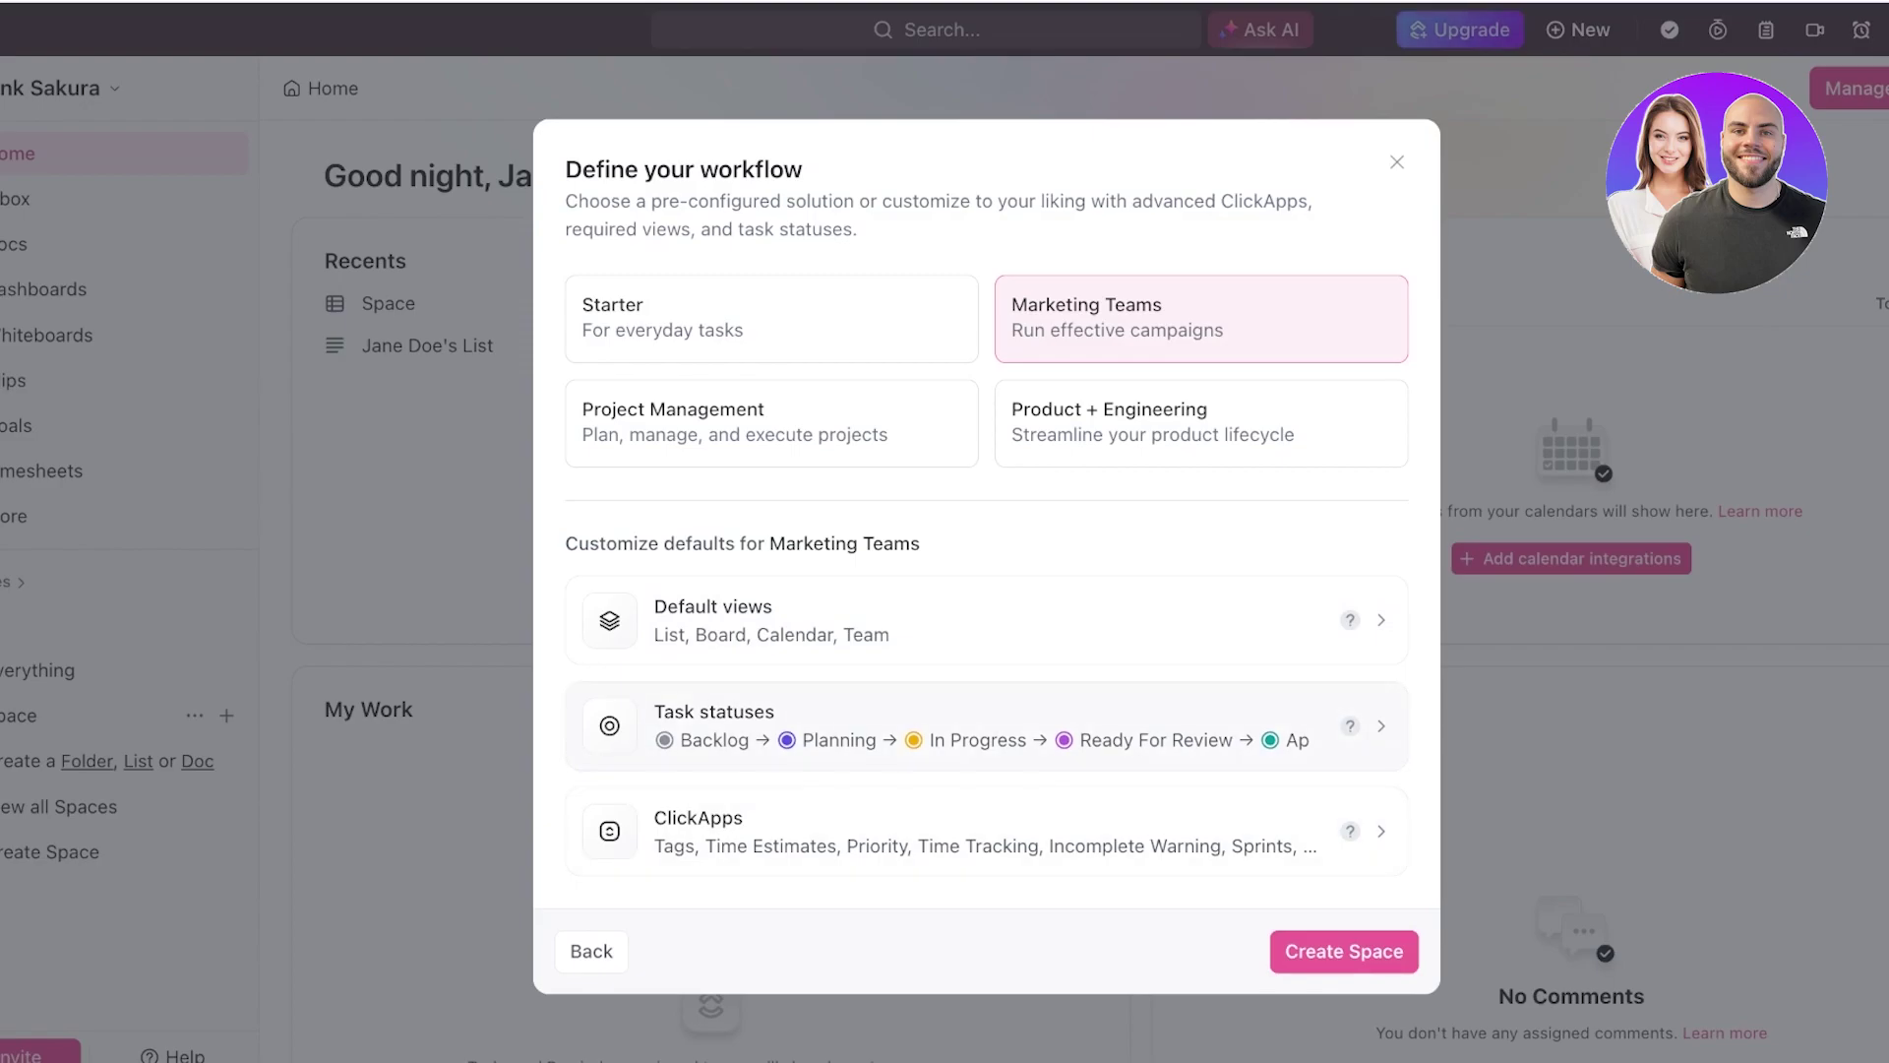
- Open the Instagram Management task status editor and review the existing statuses
{"action": "left_click", "coordinate": [984, 725]}
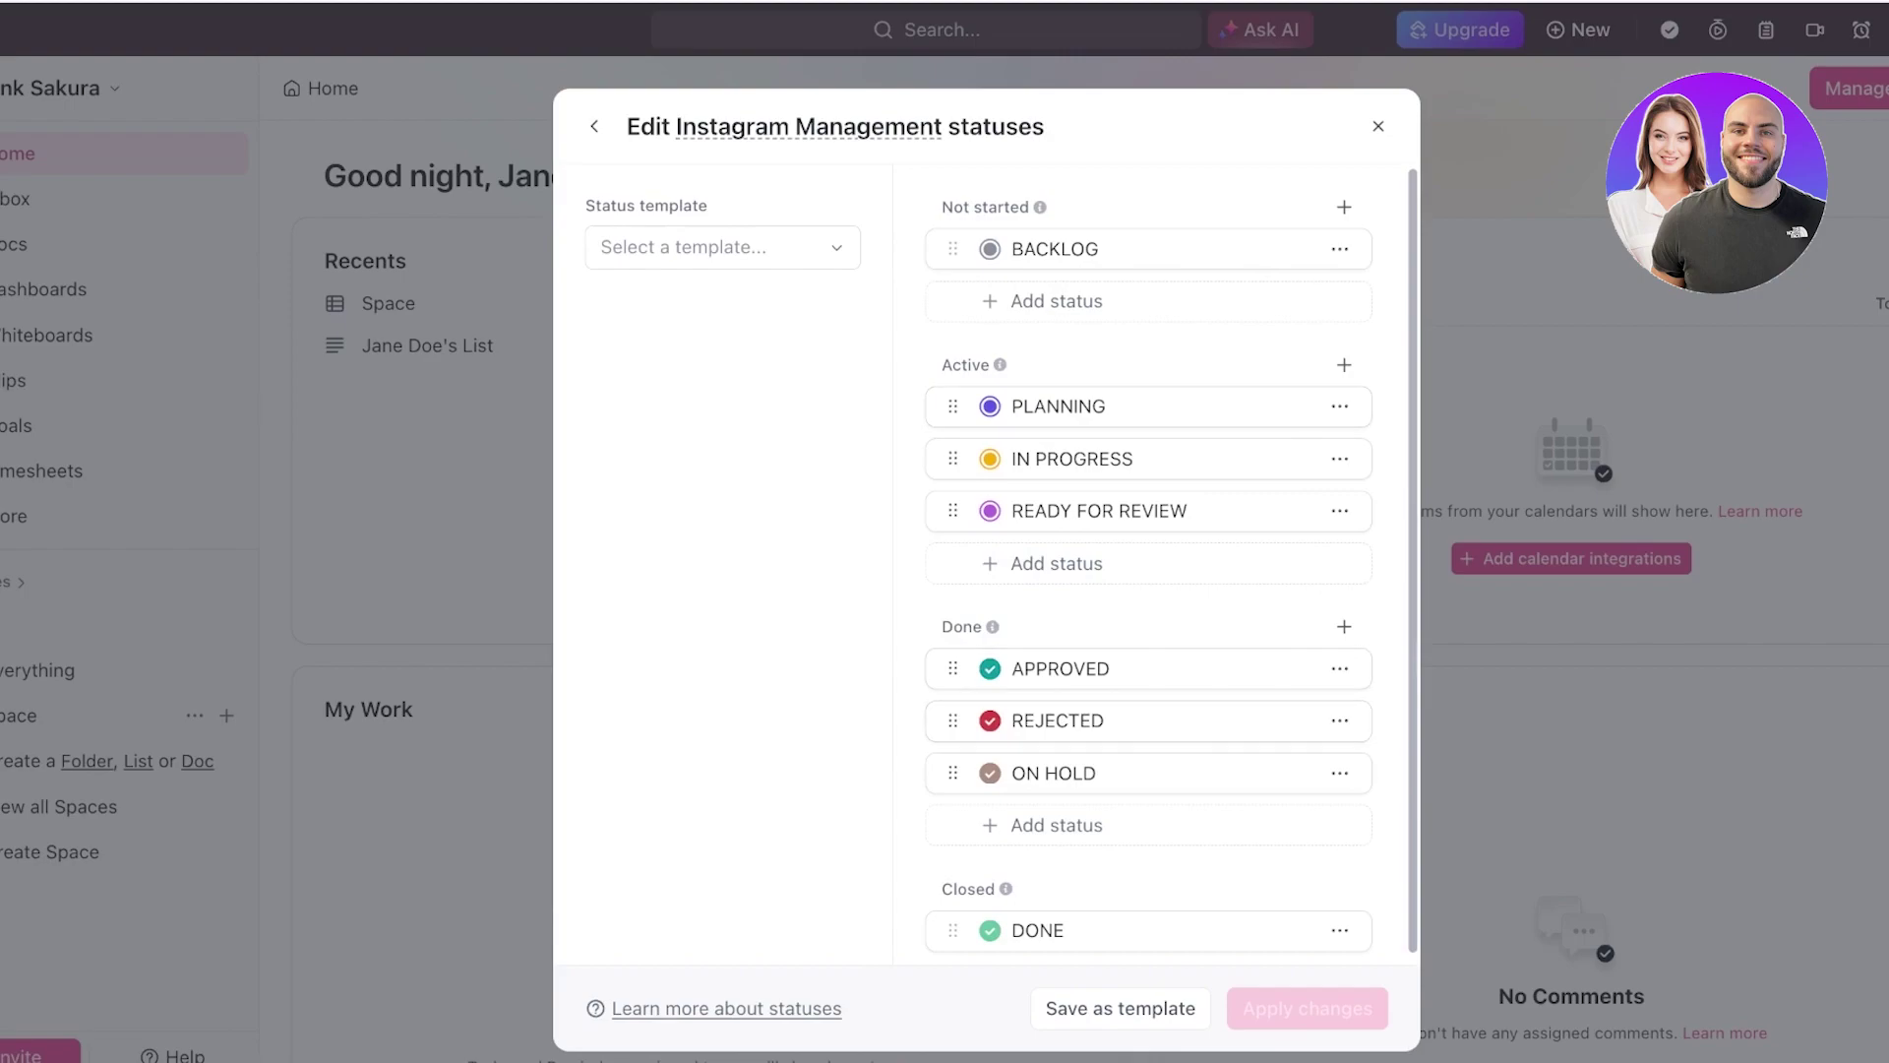
{"action": "scroll", "coordinate": [1148, 591], "scroll_direction": "down", "scroll_amount": 1}
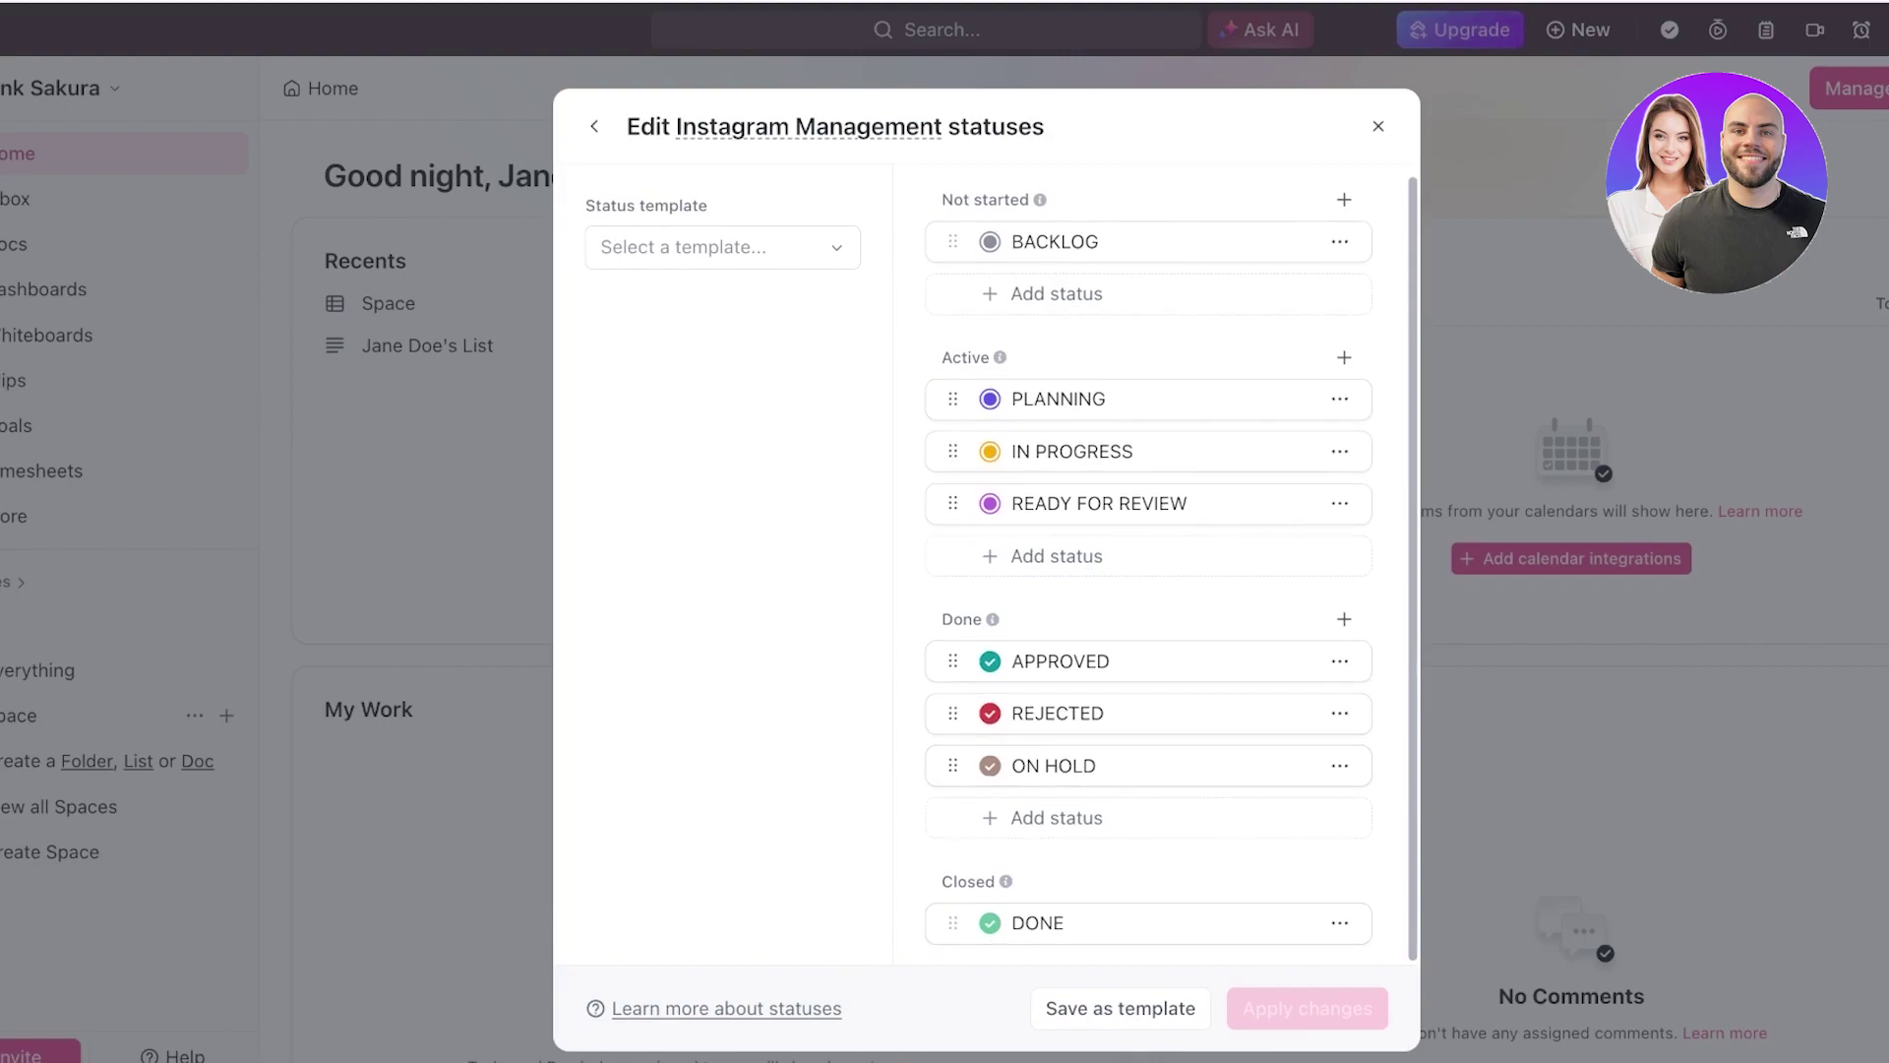
{"action": "scroll", "coordinate": [1148, 590], "scroll_direction": "up", "scroll_amount": 1}
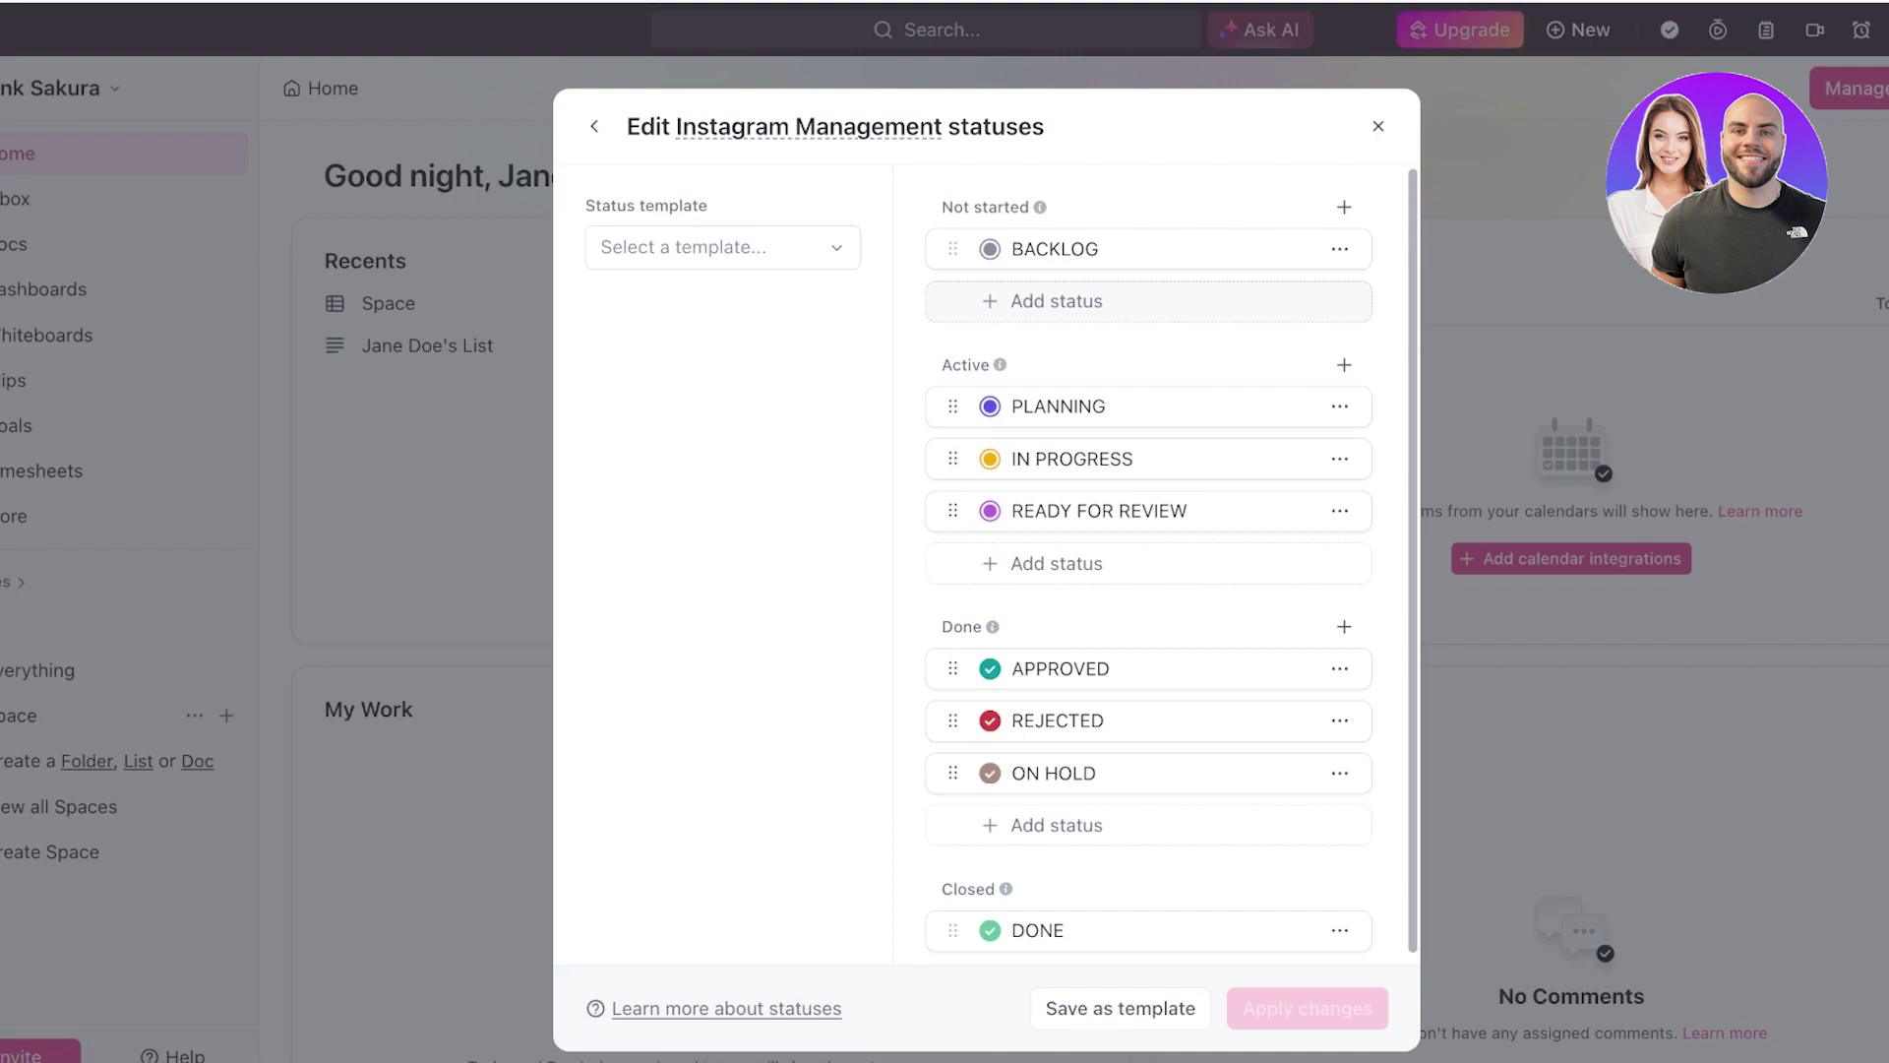
- Add a grey INSPIRATION status right after BACKLOG in the Not started group
{"action": "left_click", "coordinate": [1057, 301]}
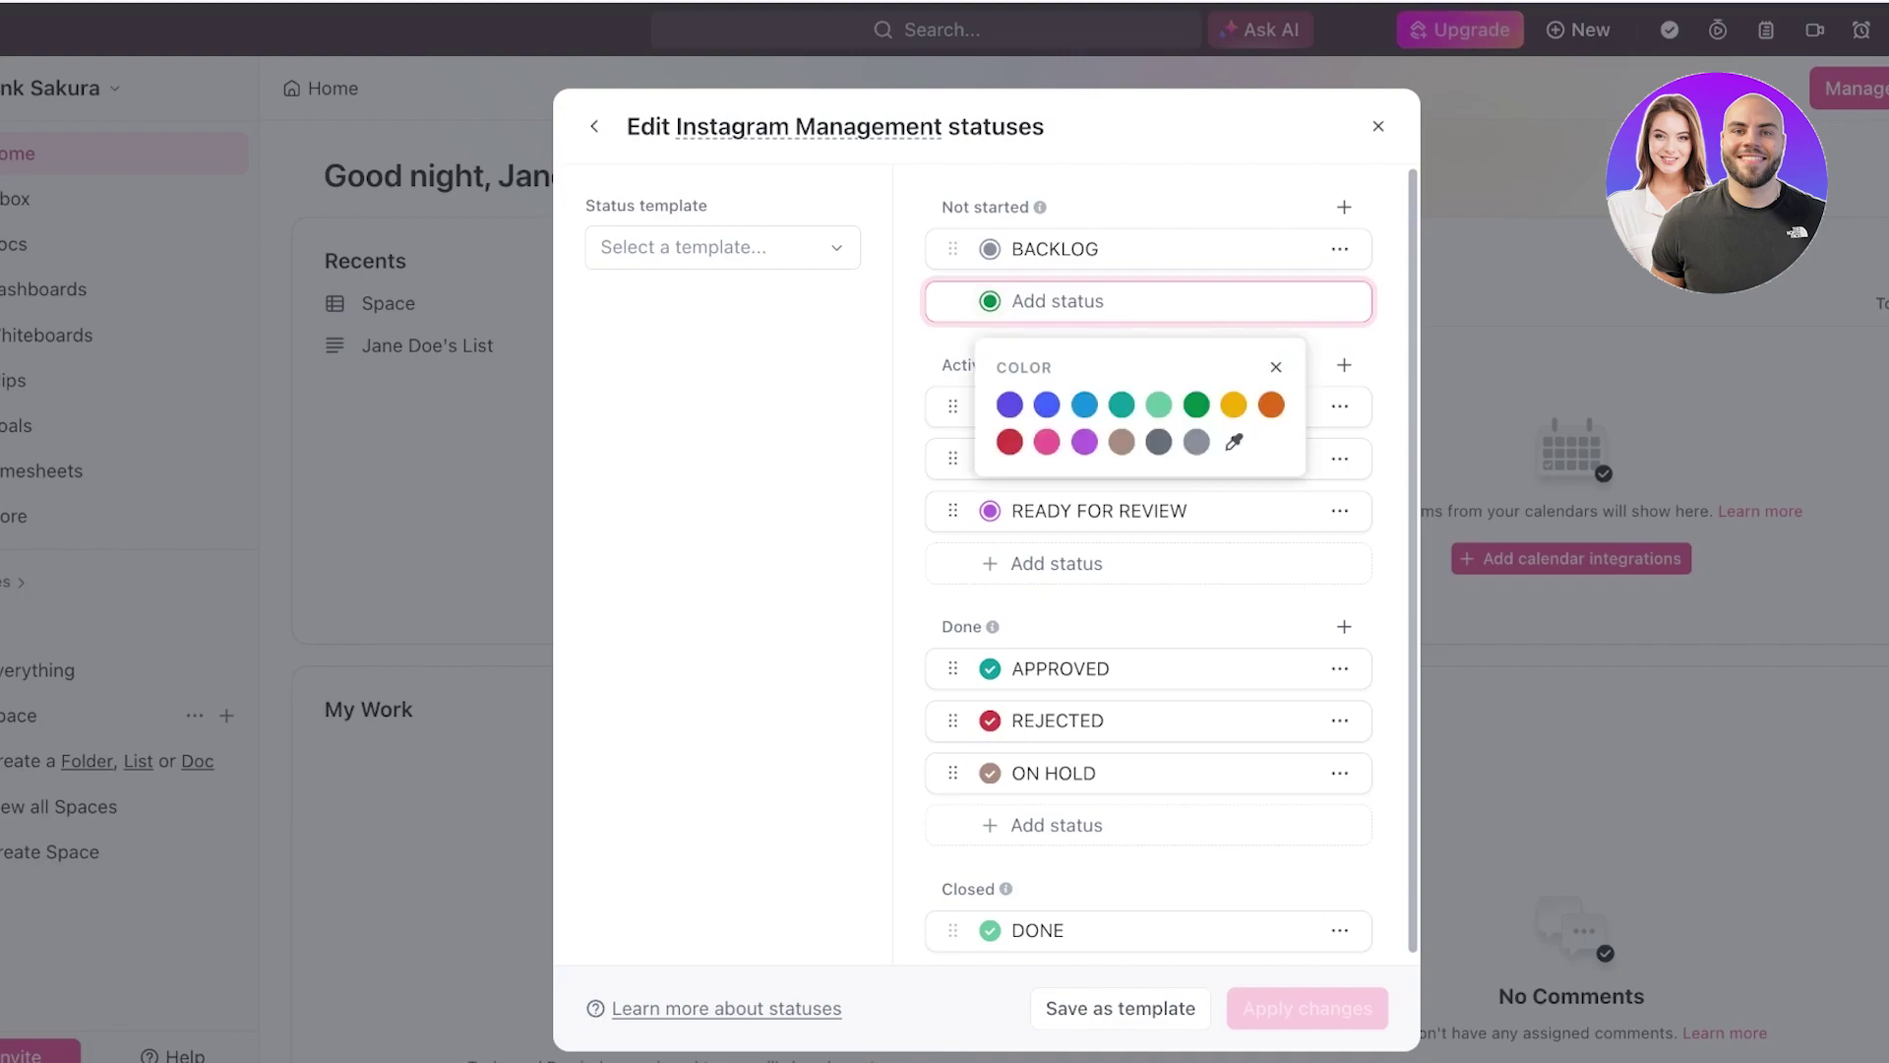
{"action": "type", "text": "R"}
{"action": "key", "text": "BackSpace"}
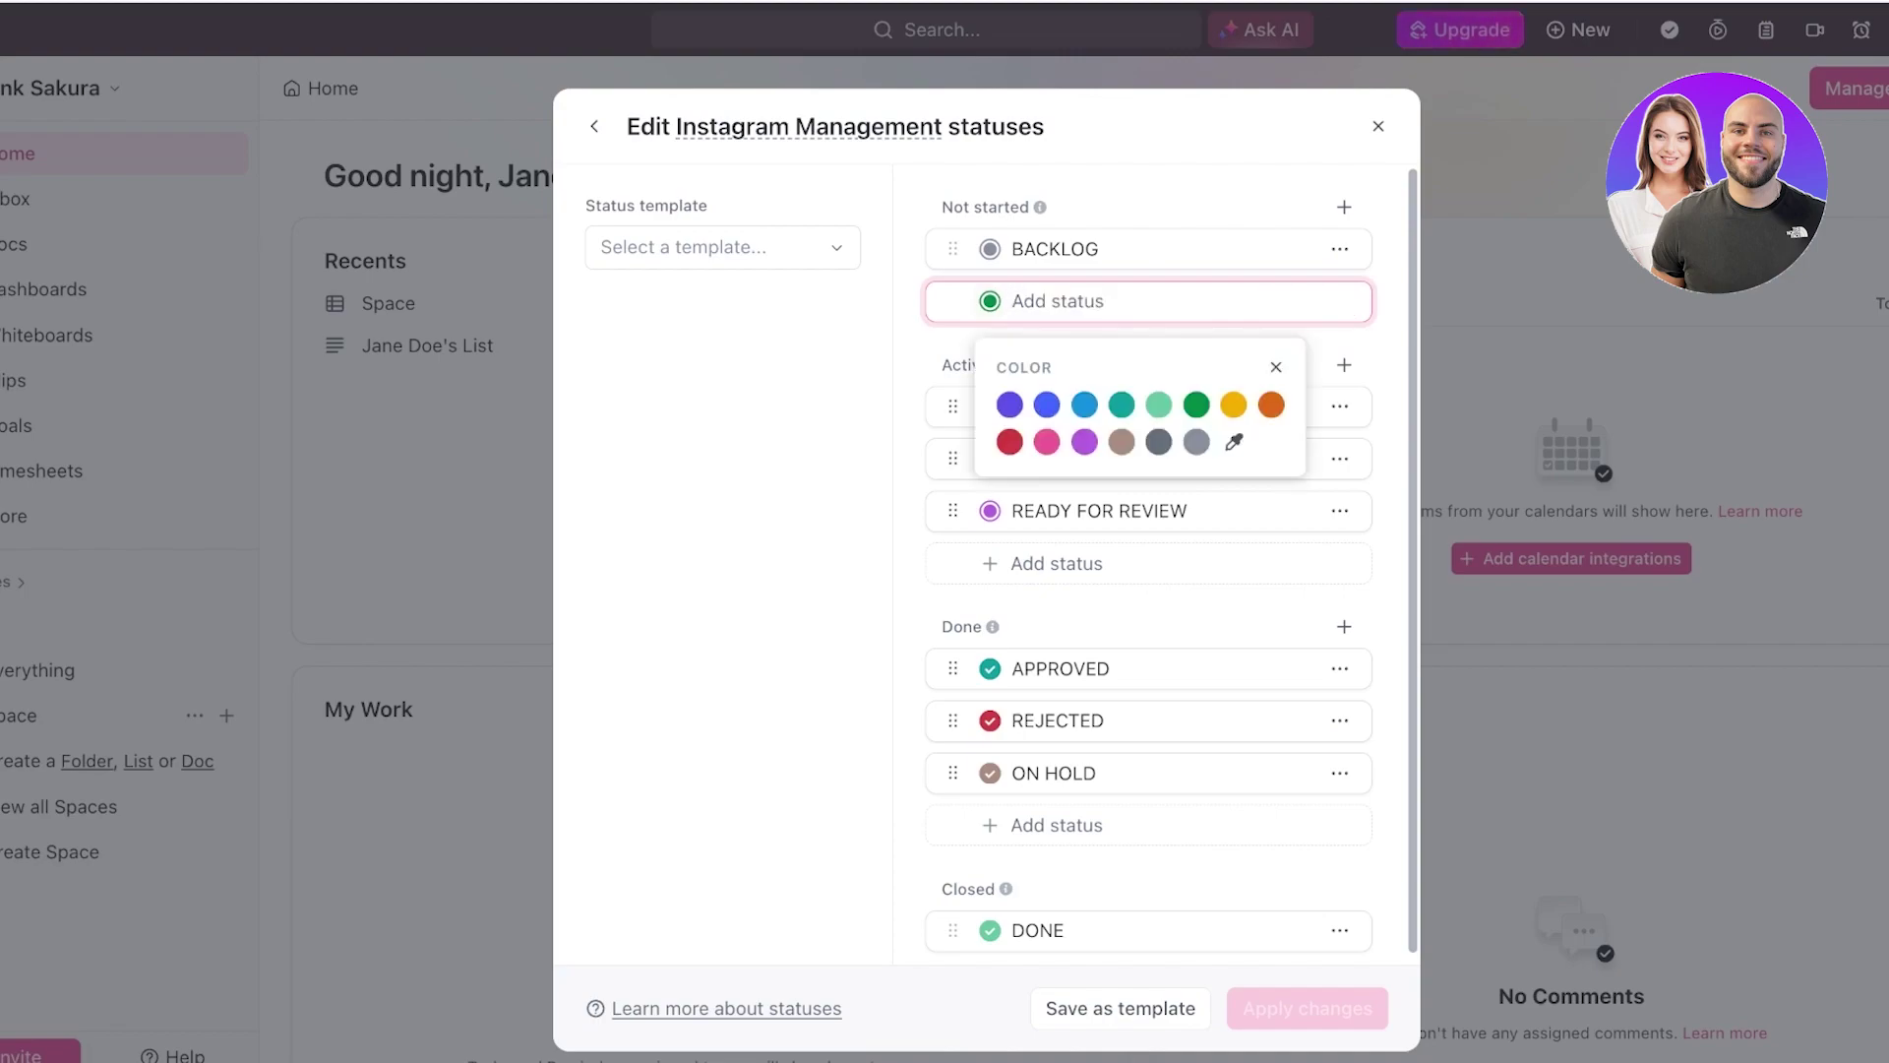
{"action": "type", "text": "INSPIRAT"}
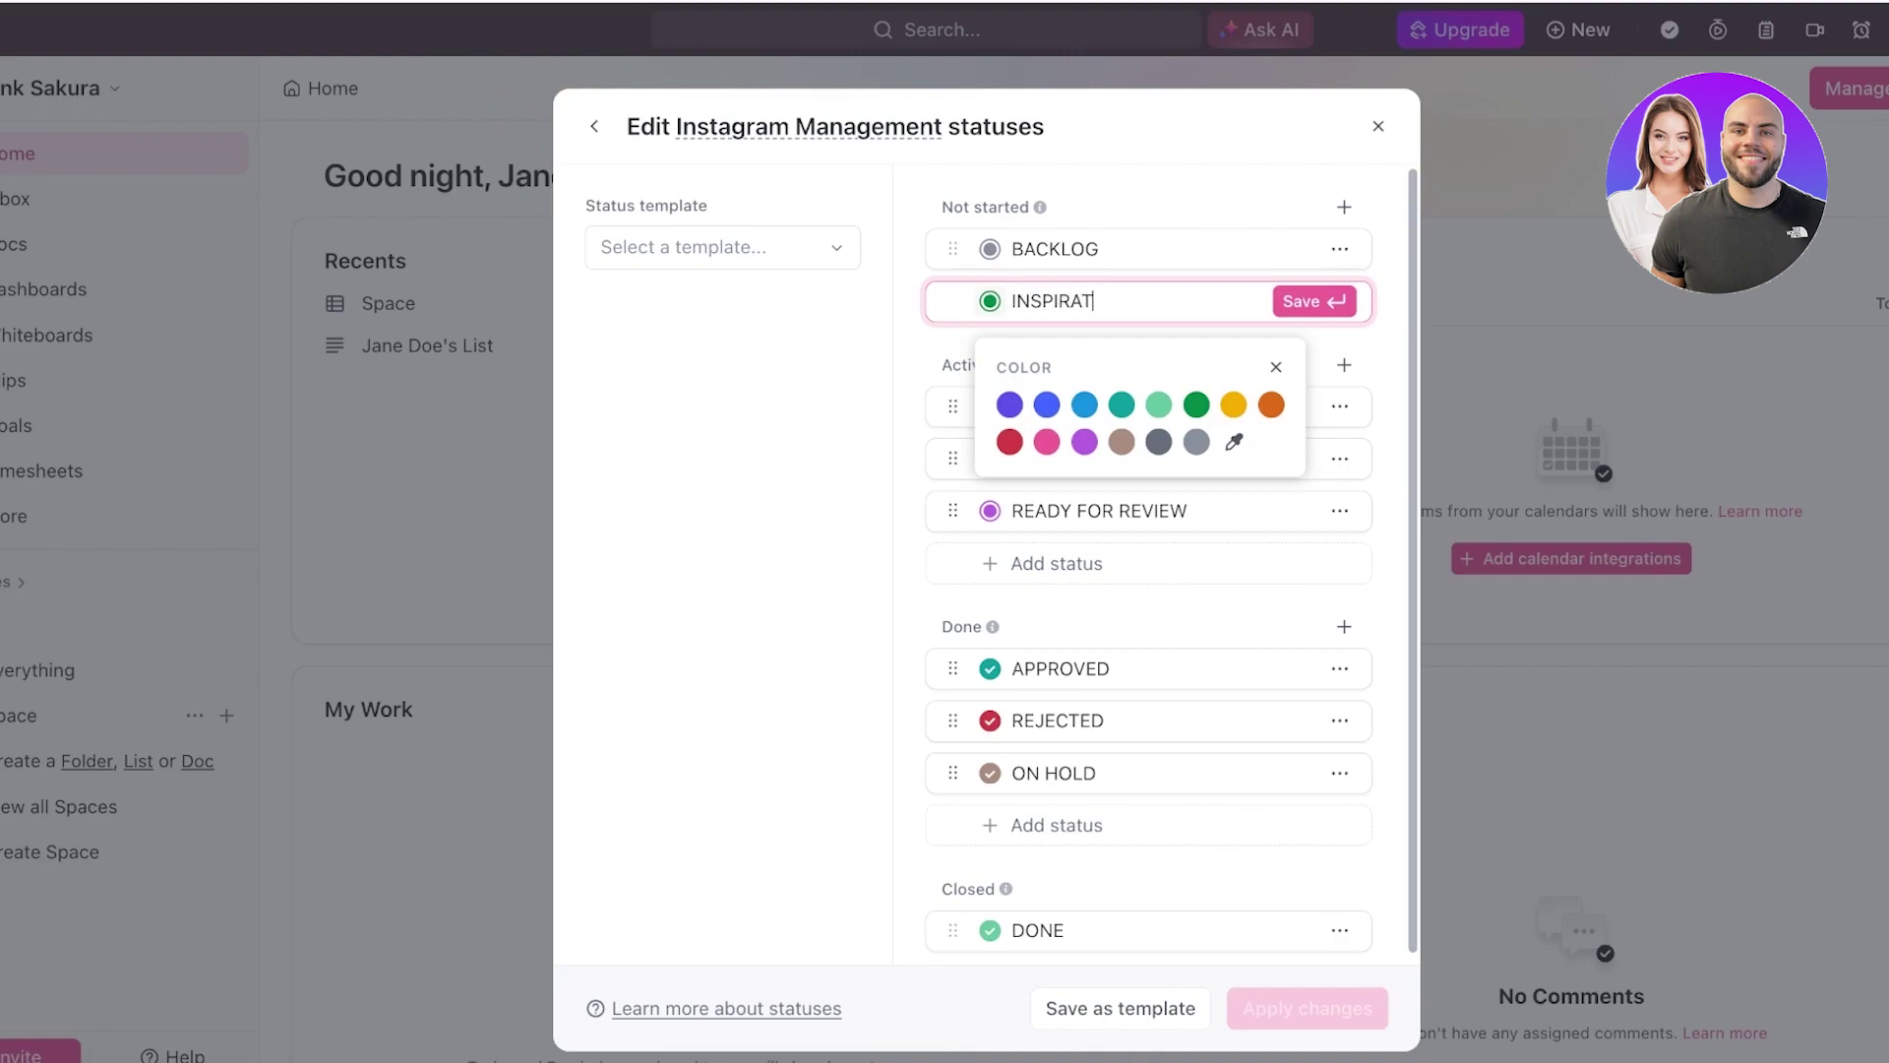
{"action": "type", "text": "ION"}
{"action": "left_click", "coordinate": [1197, 442]}
{"action": "key", "text": "Return"}
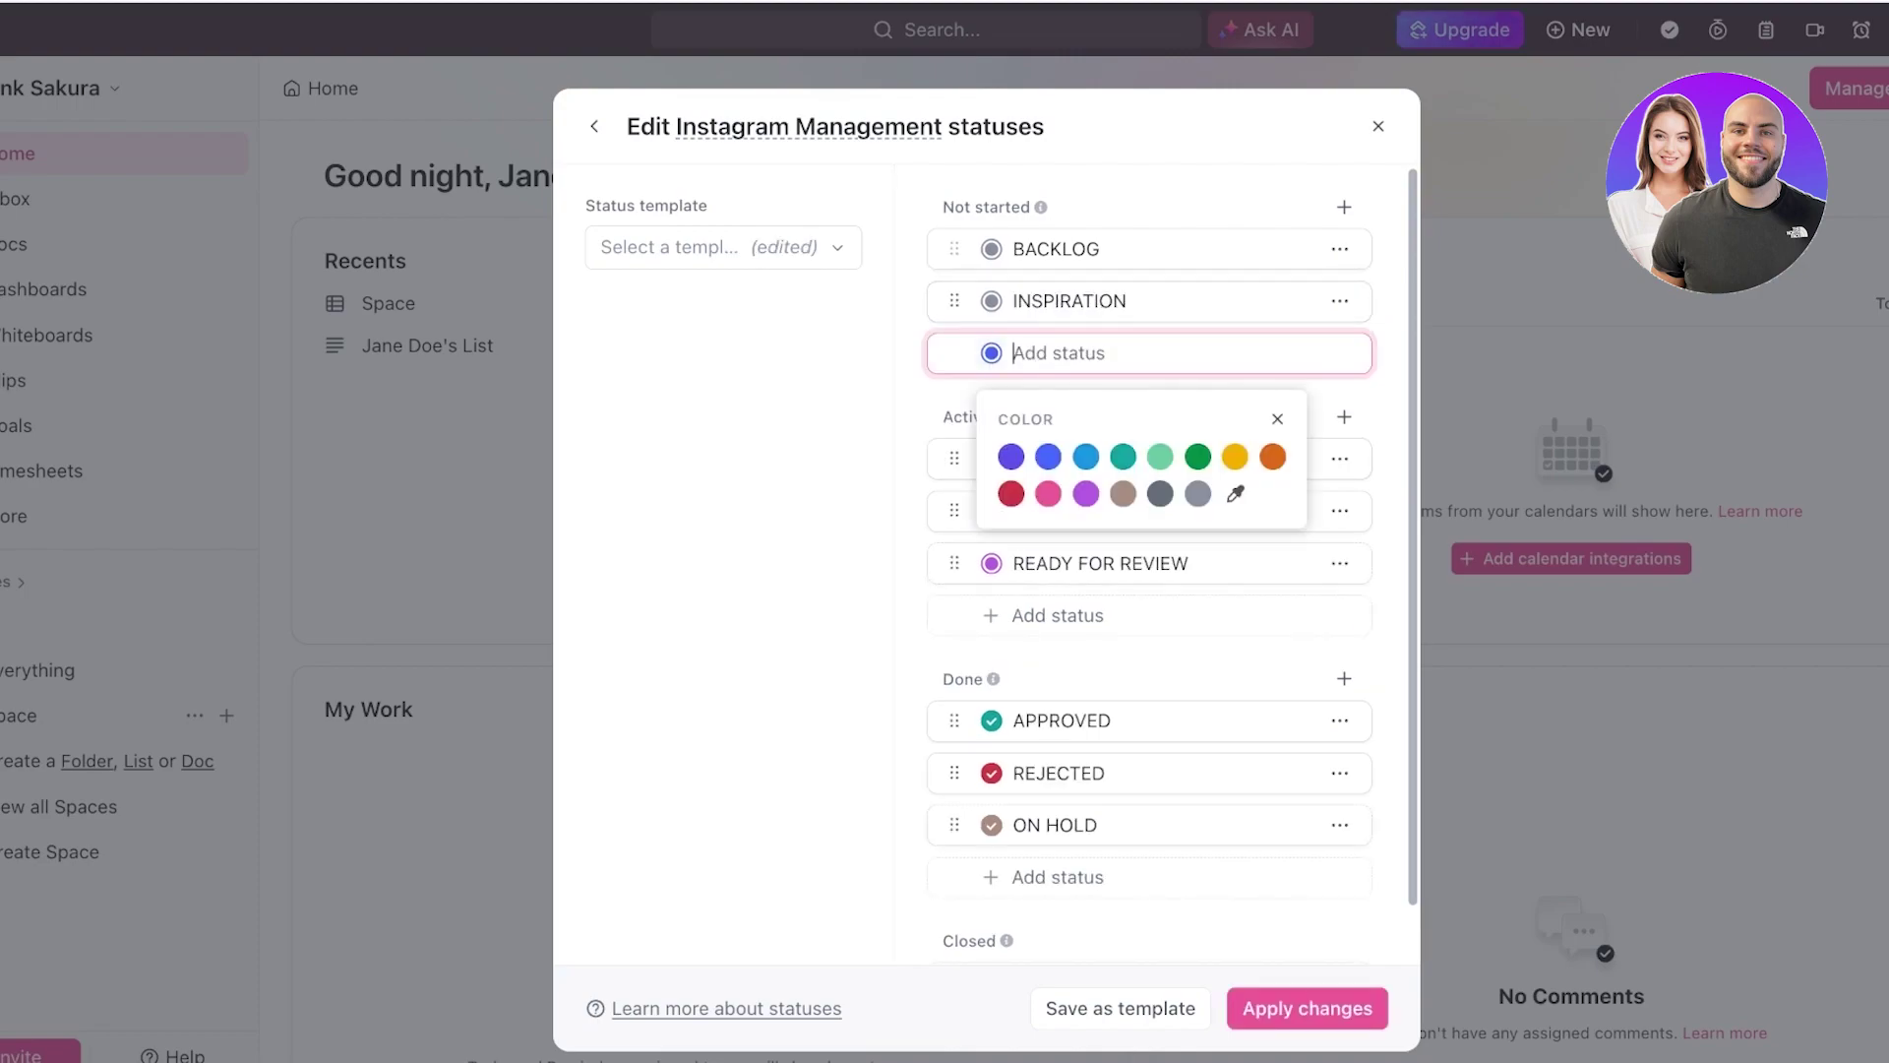
{"action": "left_click_drag", "start_coordinate": [955, 300], "coordinate": [951, 236]}
{"action": "key", "text": "Escape"}
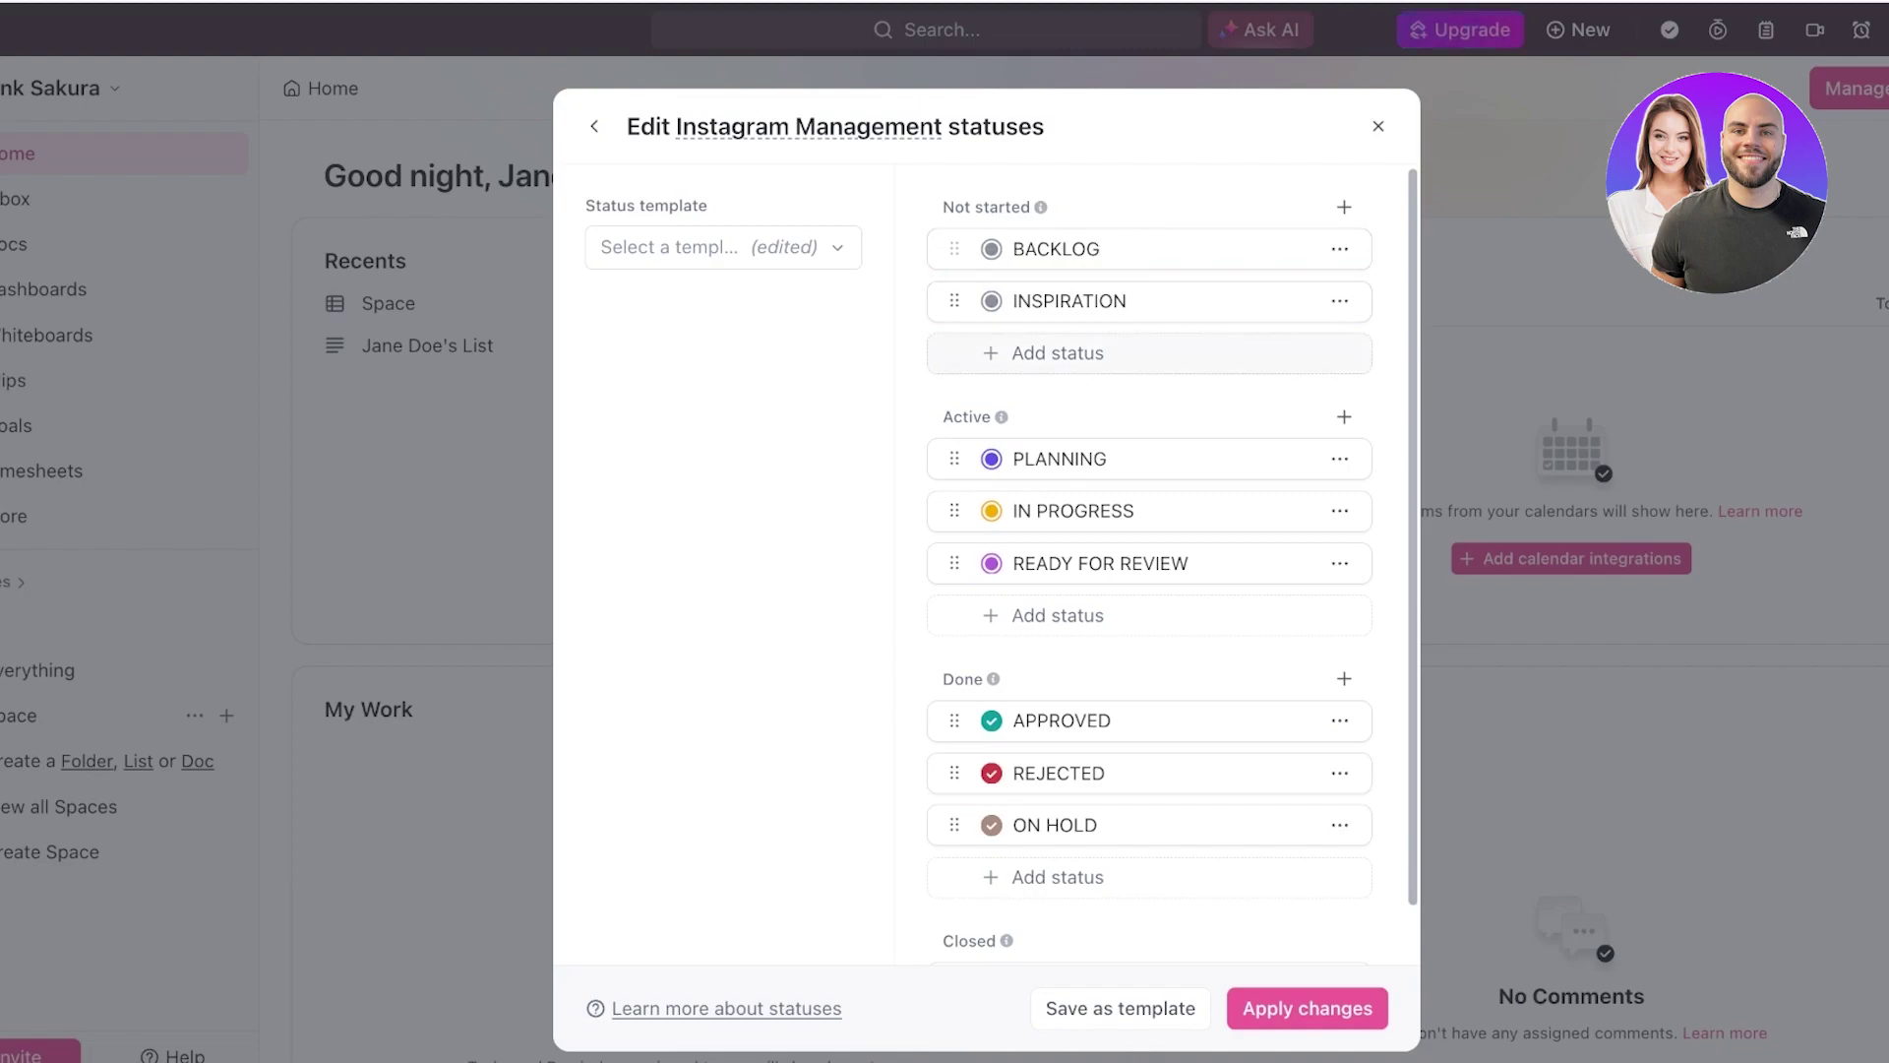
{"action": "scroll", "coordinate": [1149, 354], "scroll_direction": "down", "scroll_amount": 1}
{"action": "scroll", "coordinate": [1149, 355], "scroll_direction": "up", "scroll_amount": 1}
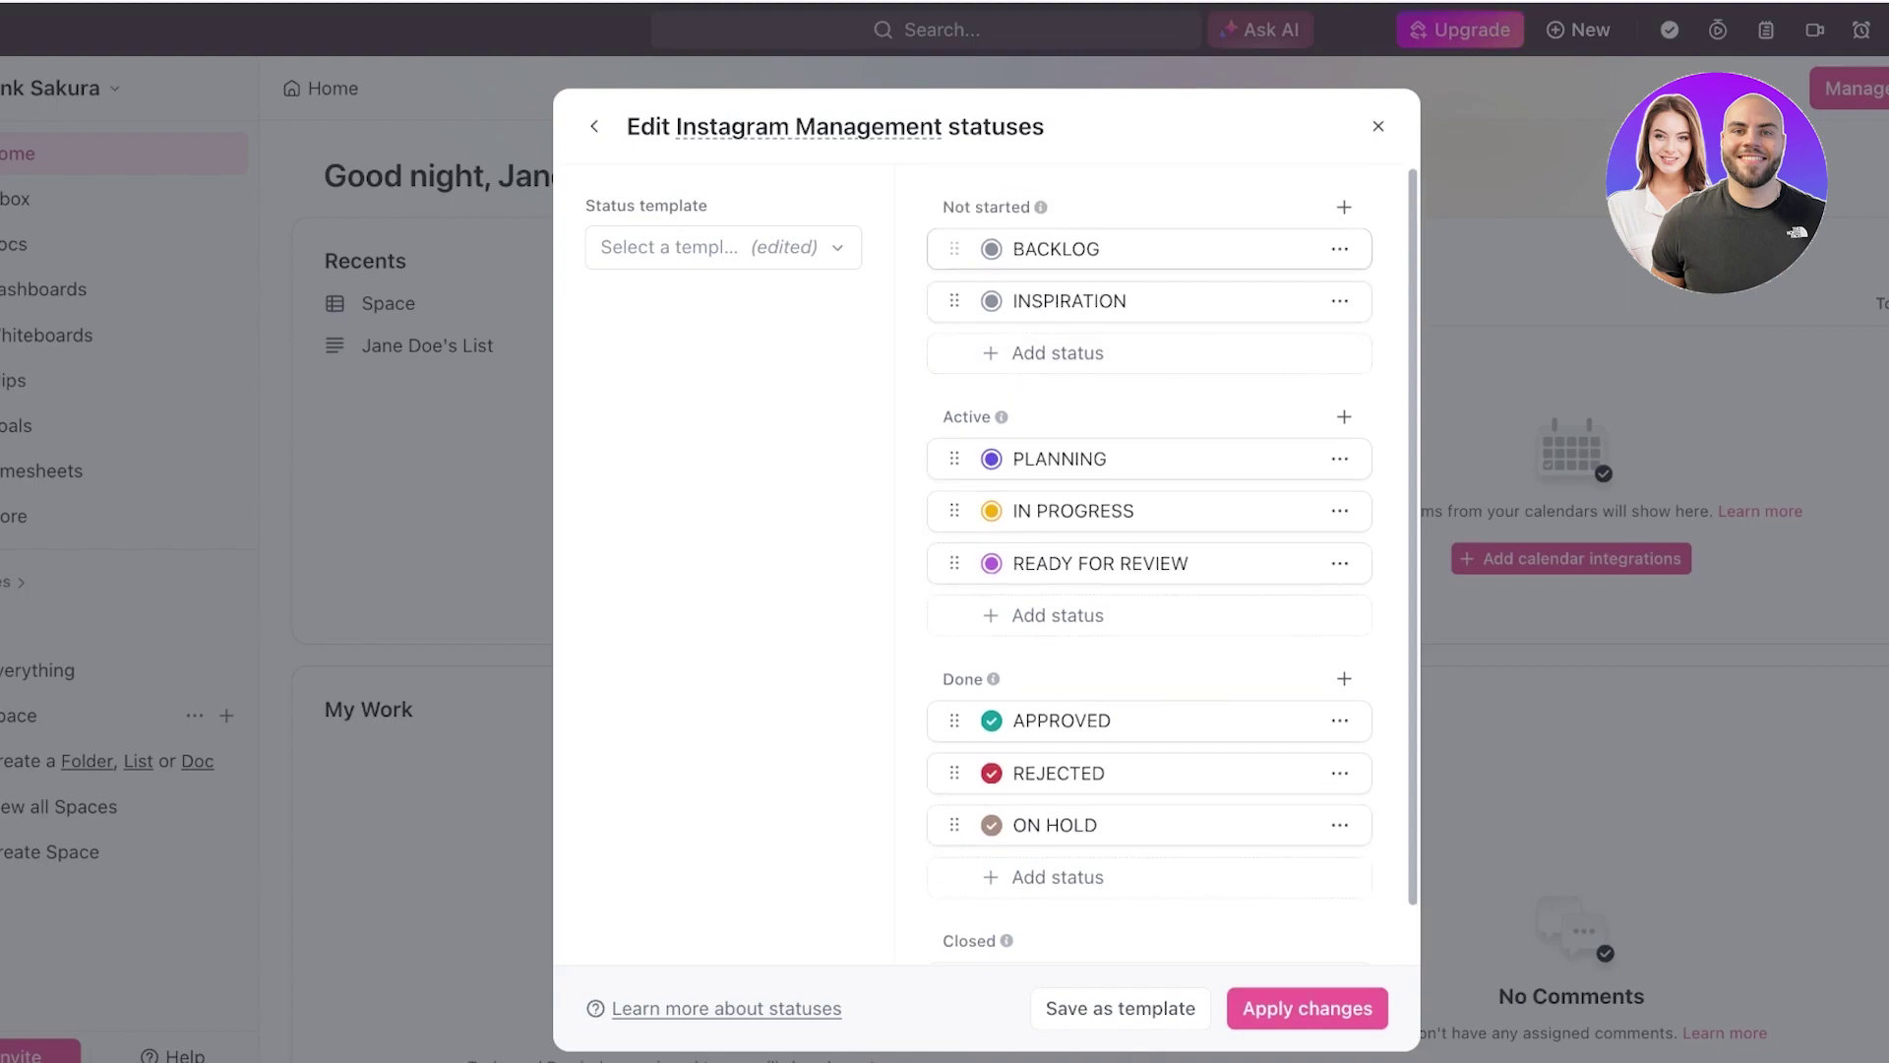
{"action": "scroll", "coordinate": [1149, 249], "scroll_direction": "down", "scroll_amount": 1}
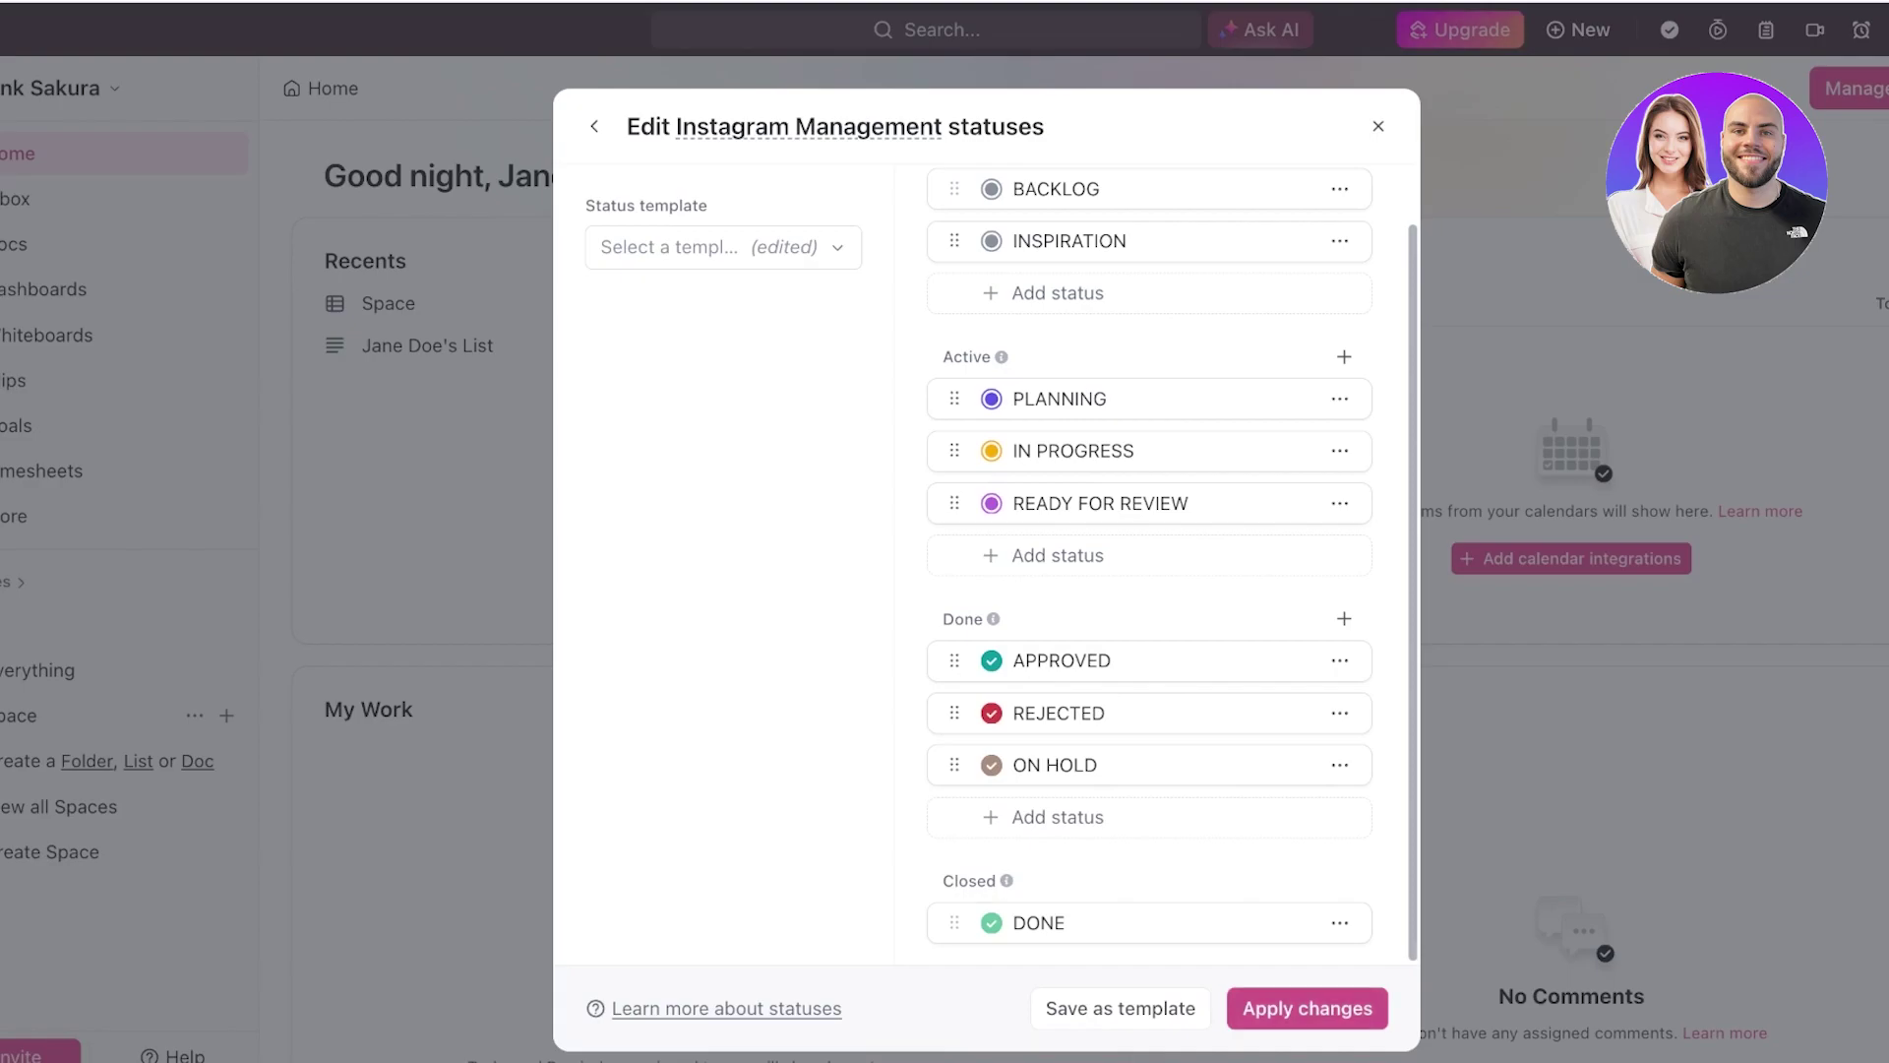
- Apply the edited Backlog-Inspiration-Planning statuses and bring up the ClickApps options
{"action": "left_click", "coordinate": [1307, 1008]}
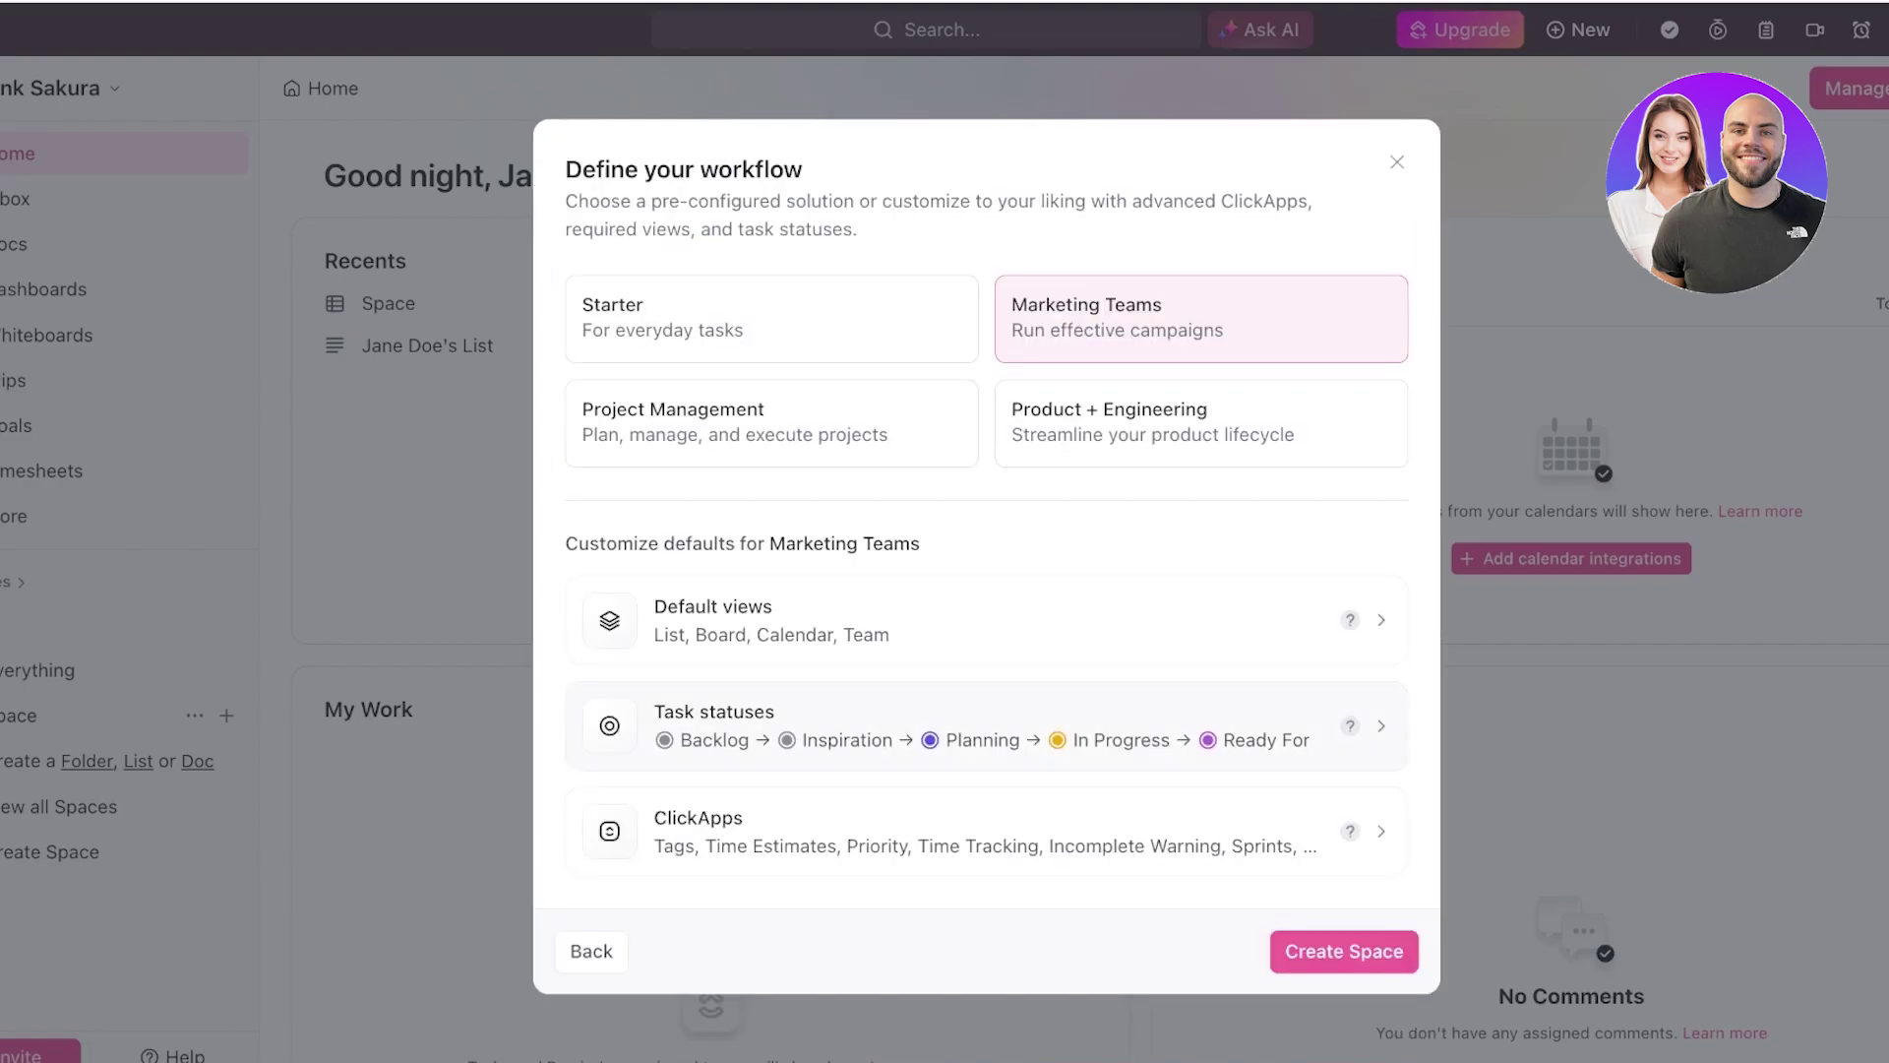
{"action": "left_click", "coordinate": [984, 832]}
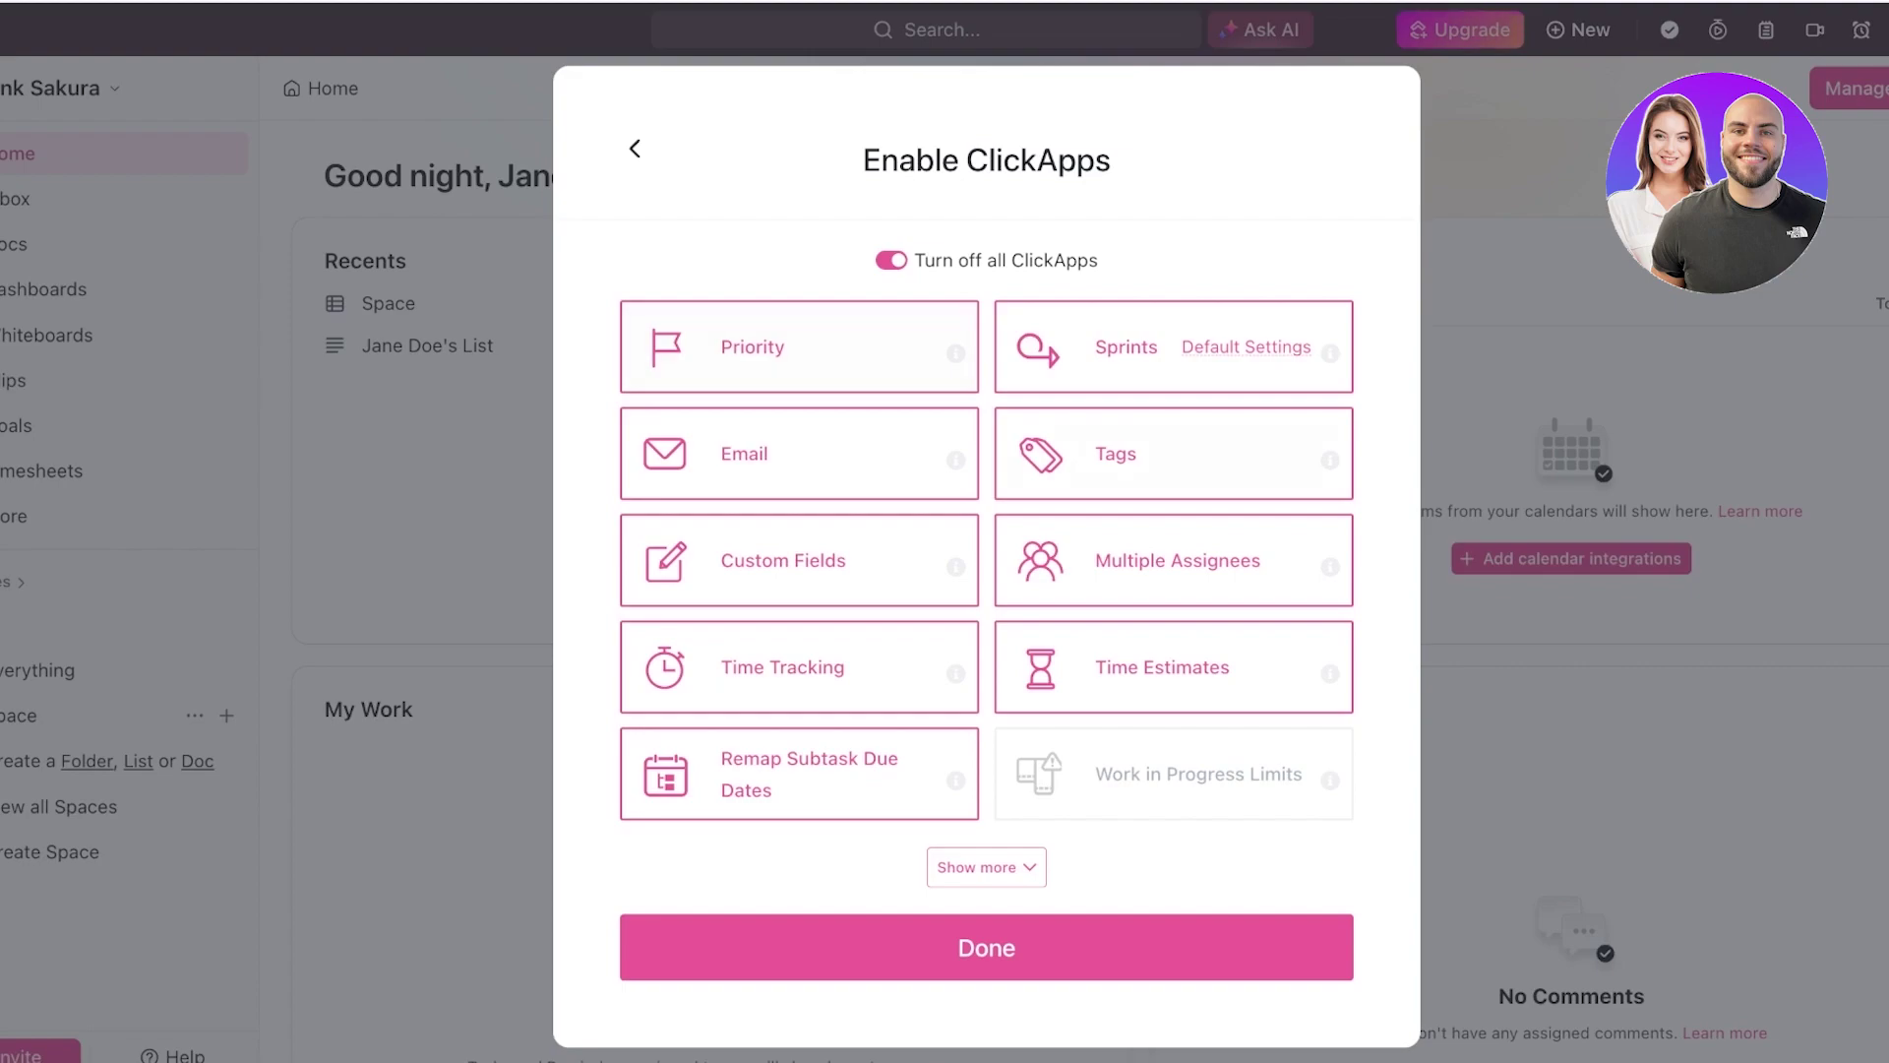
- Keep the Tags ClickApp enabled and confirm the ClickApps choices
{"action": "left_click", "coordinate": [1174, 454]}
{"action": "left_click", "coordinate": [1174, 454]}
{"action": "left_click", "coordinate": [987, 948]}
- Review the full ClickApps list, confirm it, and create the Instagram Management Space
{"action": "left_click", "coordinate": [984, 832]}
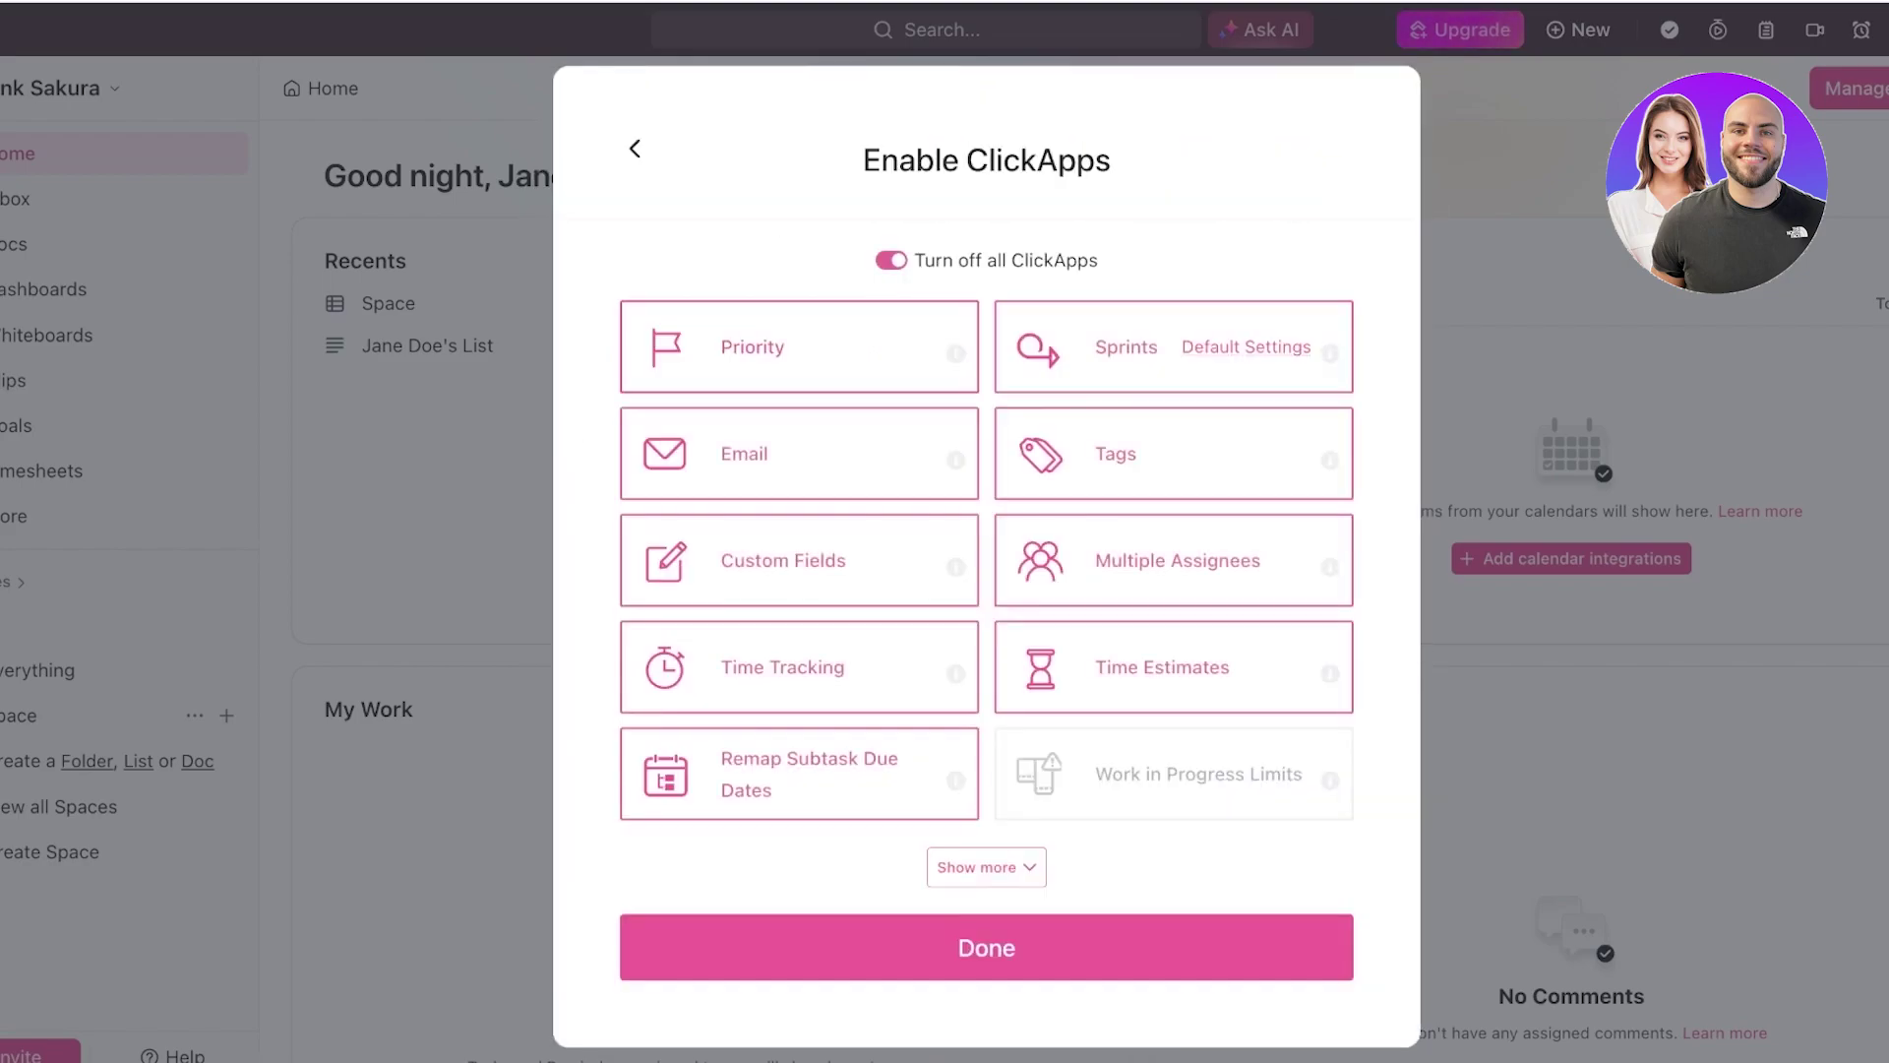
{"action": "left_click", "coordinate": [983, 866]}
{"action": "scroll", "coordinate": [979, 531], "scroll_direction": "down", "scroll_amount": 3}
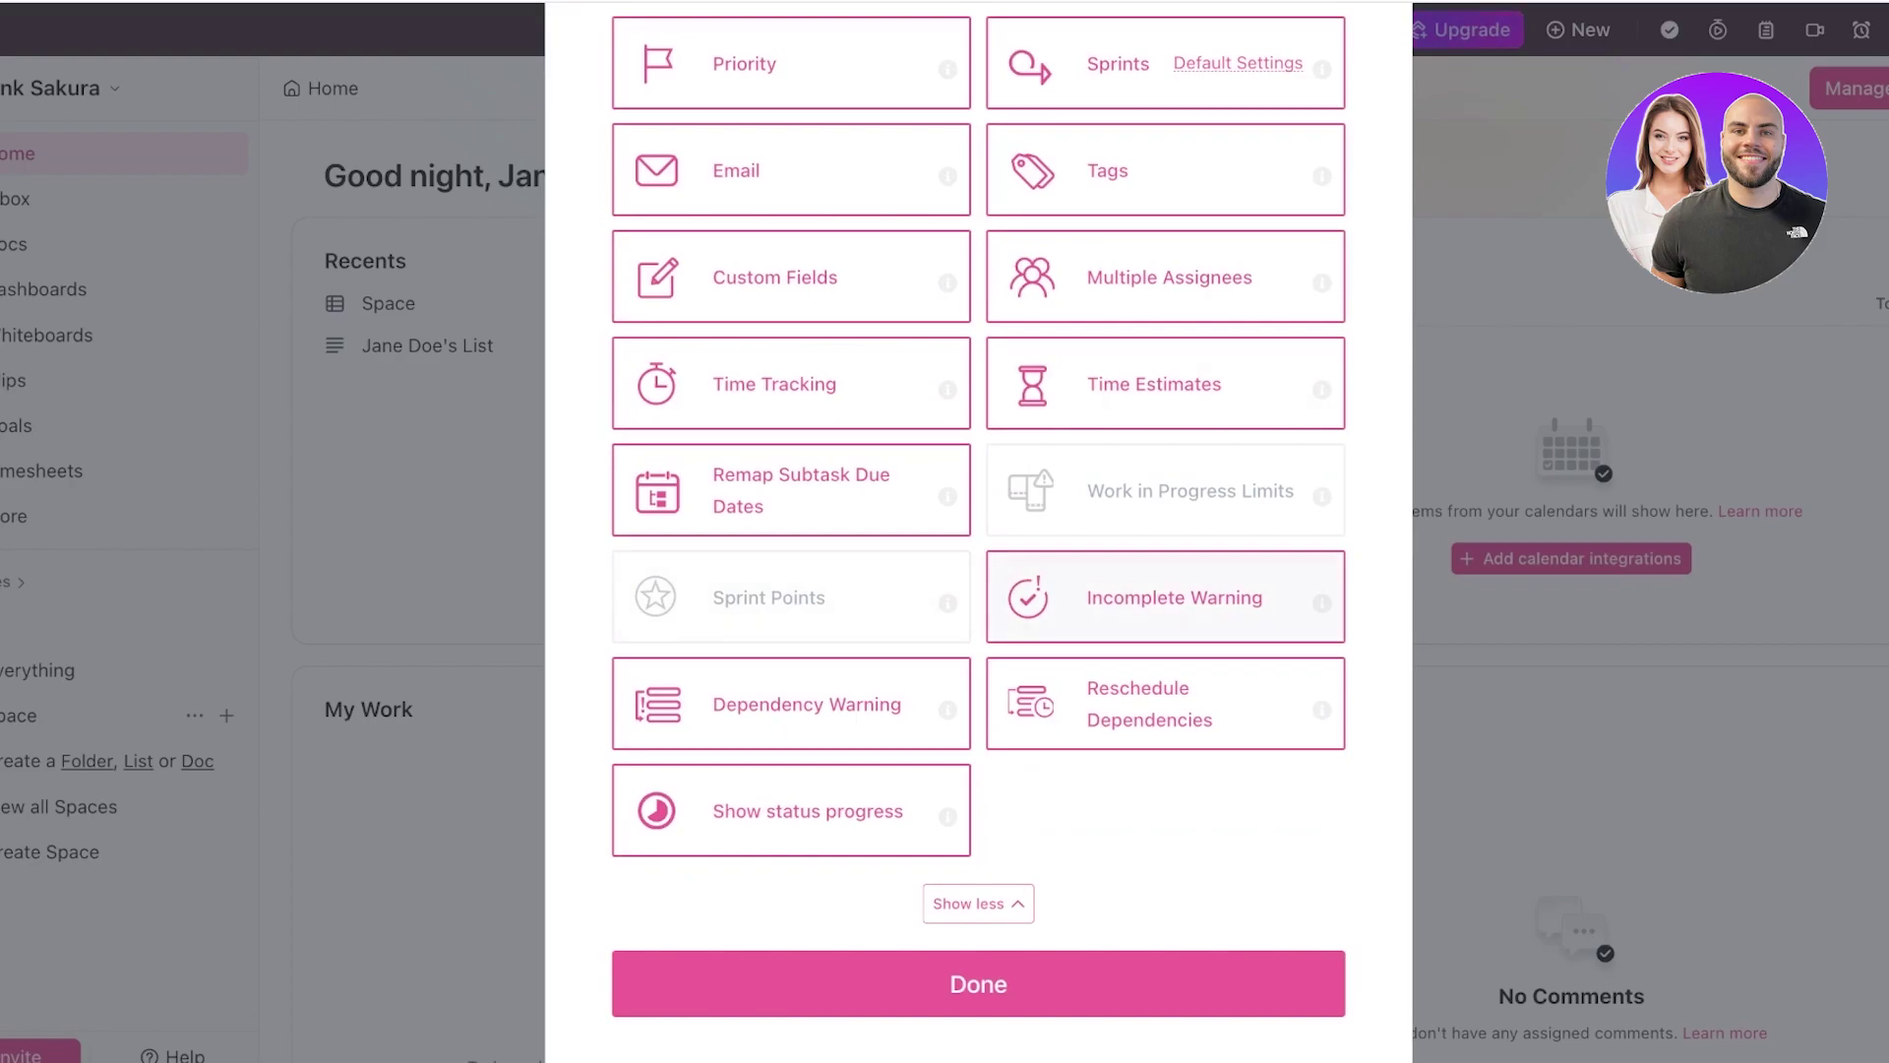
{"action": "scroll", "coordinate": [979, 531], "scroll_direction": "up", "scroll_amount": 3}
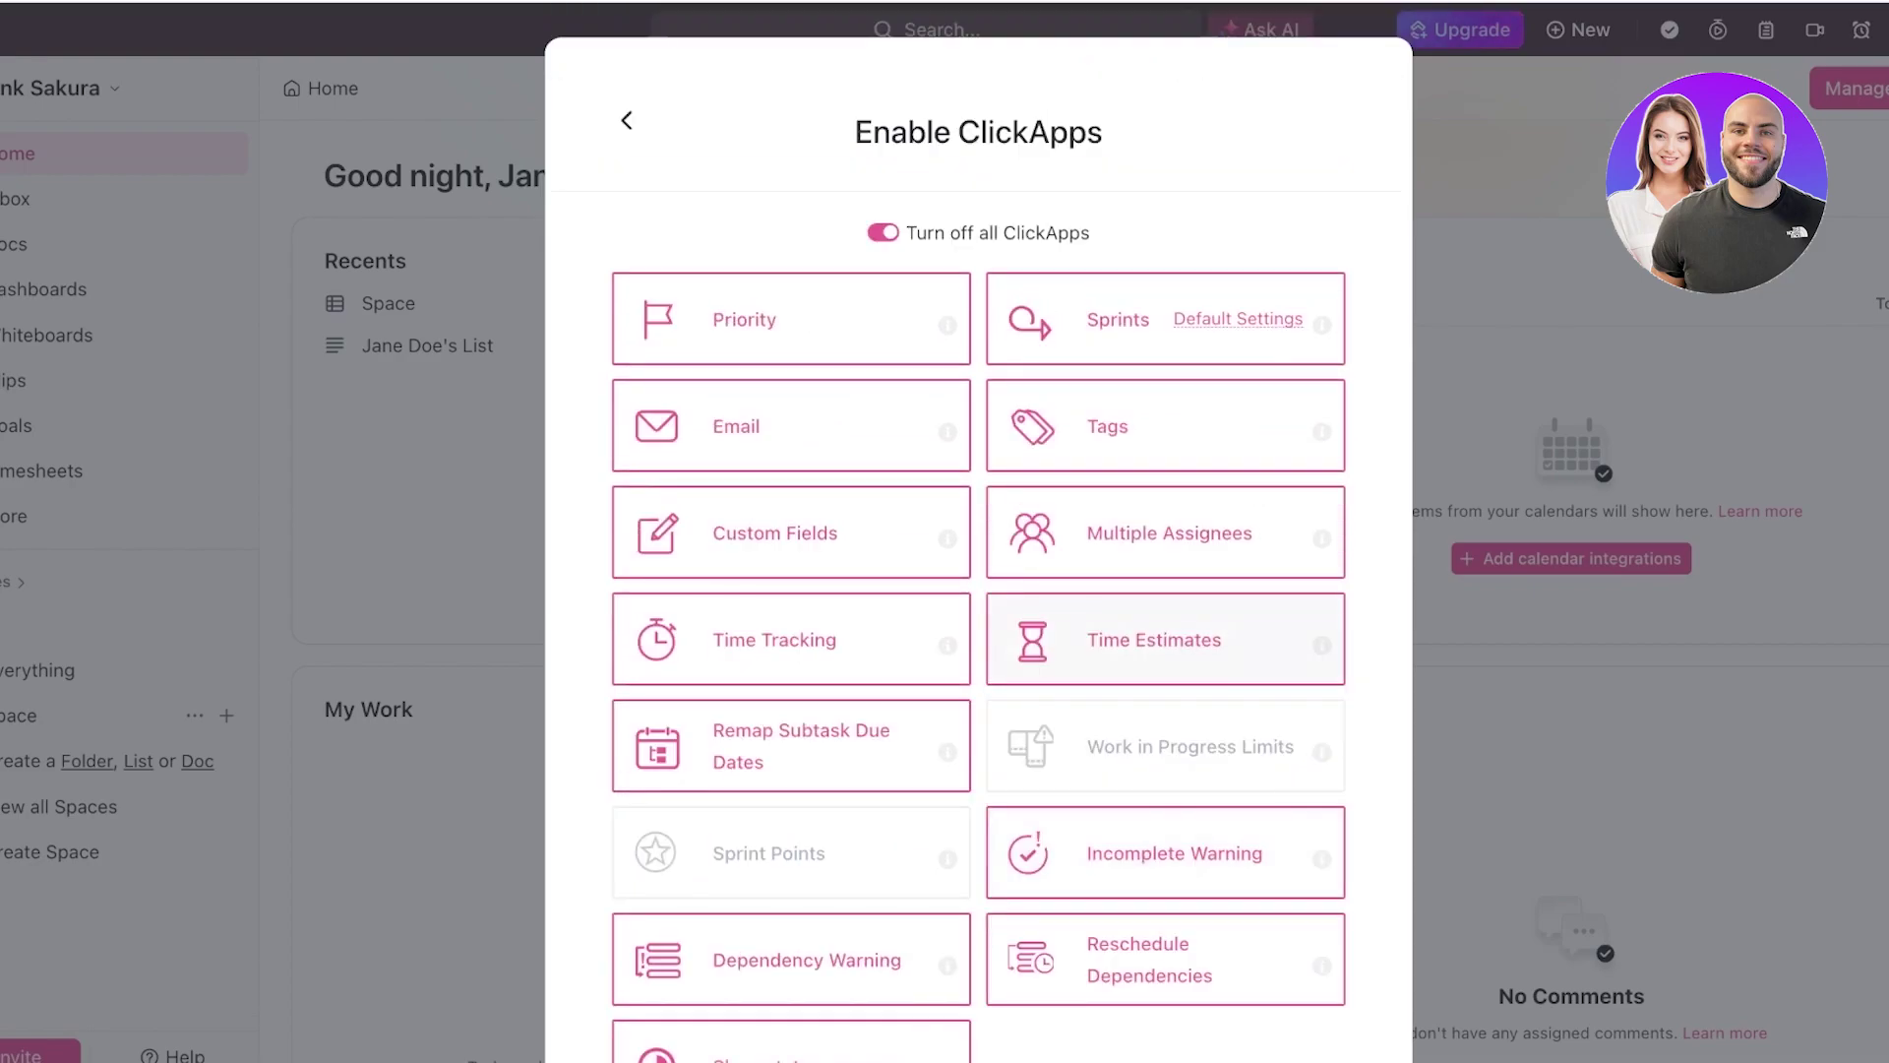
{"action": "scroll", "coordinate": [979, 532], "scroll_direction": "down", "scroll_amount": 3}
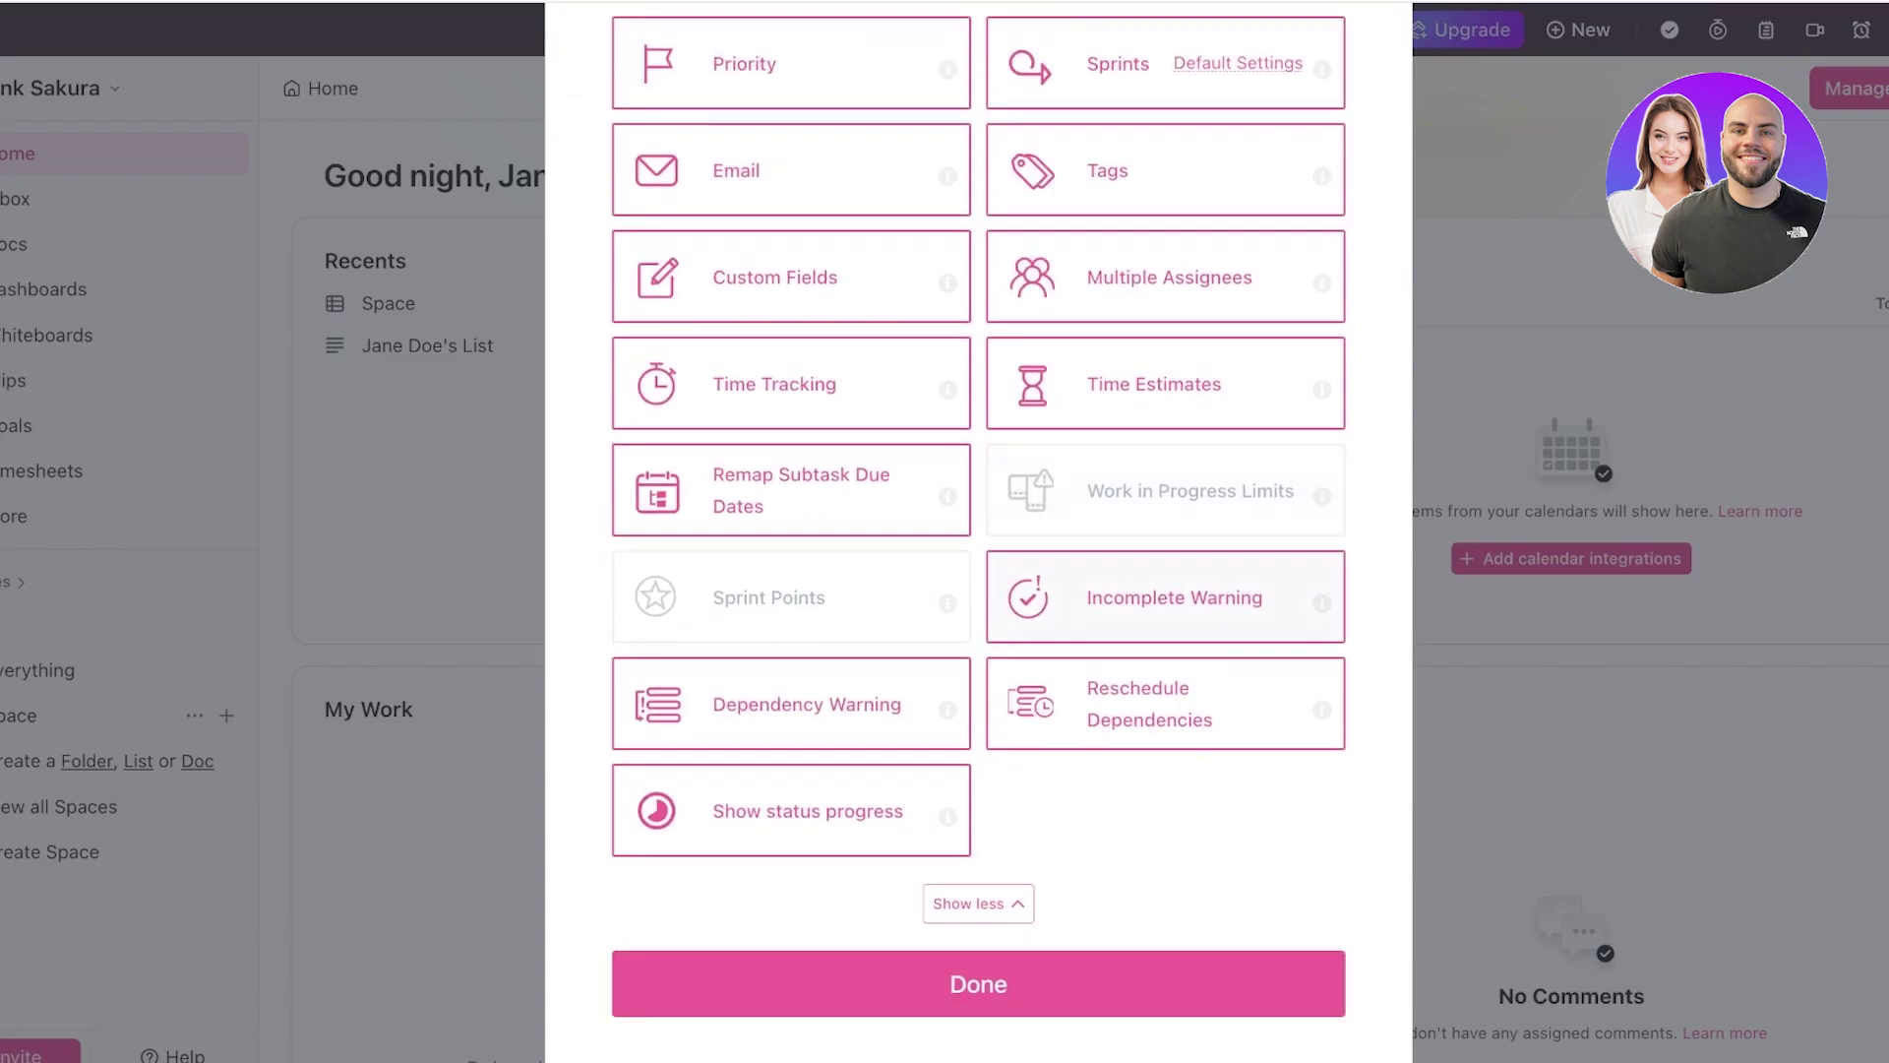
{"action": "left_click", "coordinate": [979, 984]}
{"action": "left_click", "coordinate": [1344, 951]}
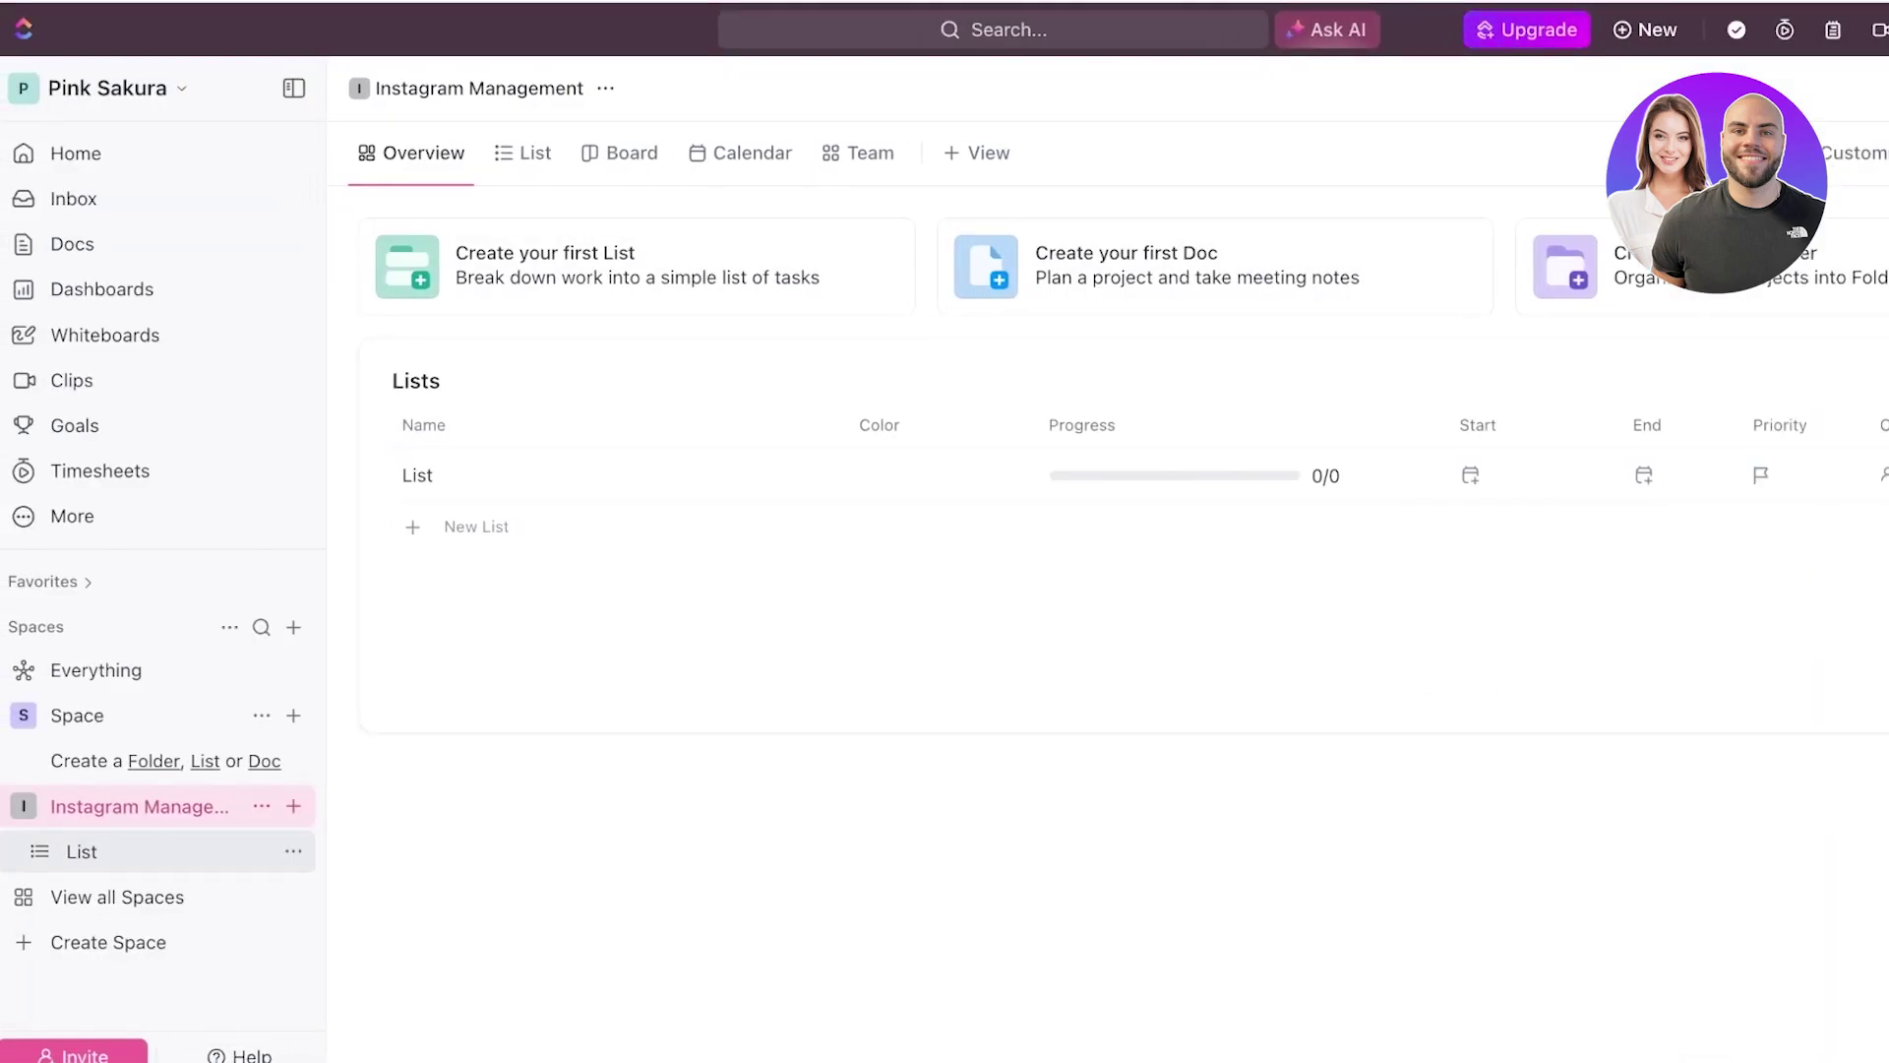
- From the Instagram Management overview, create a new list called 'Clothing Brand'
{"action": "left_click", "coordinate": [81, 851]}
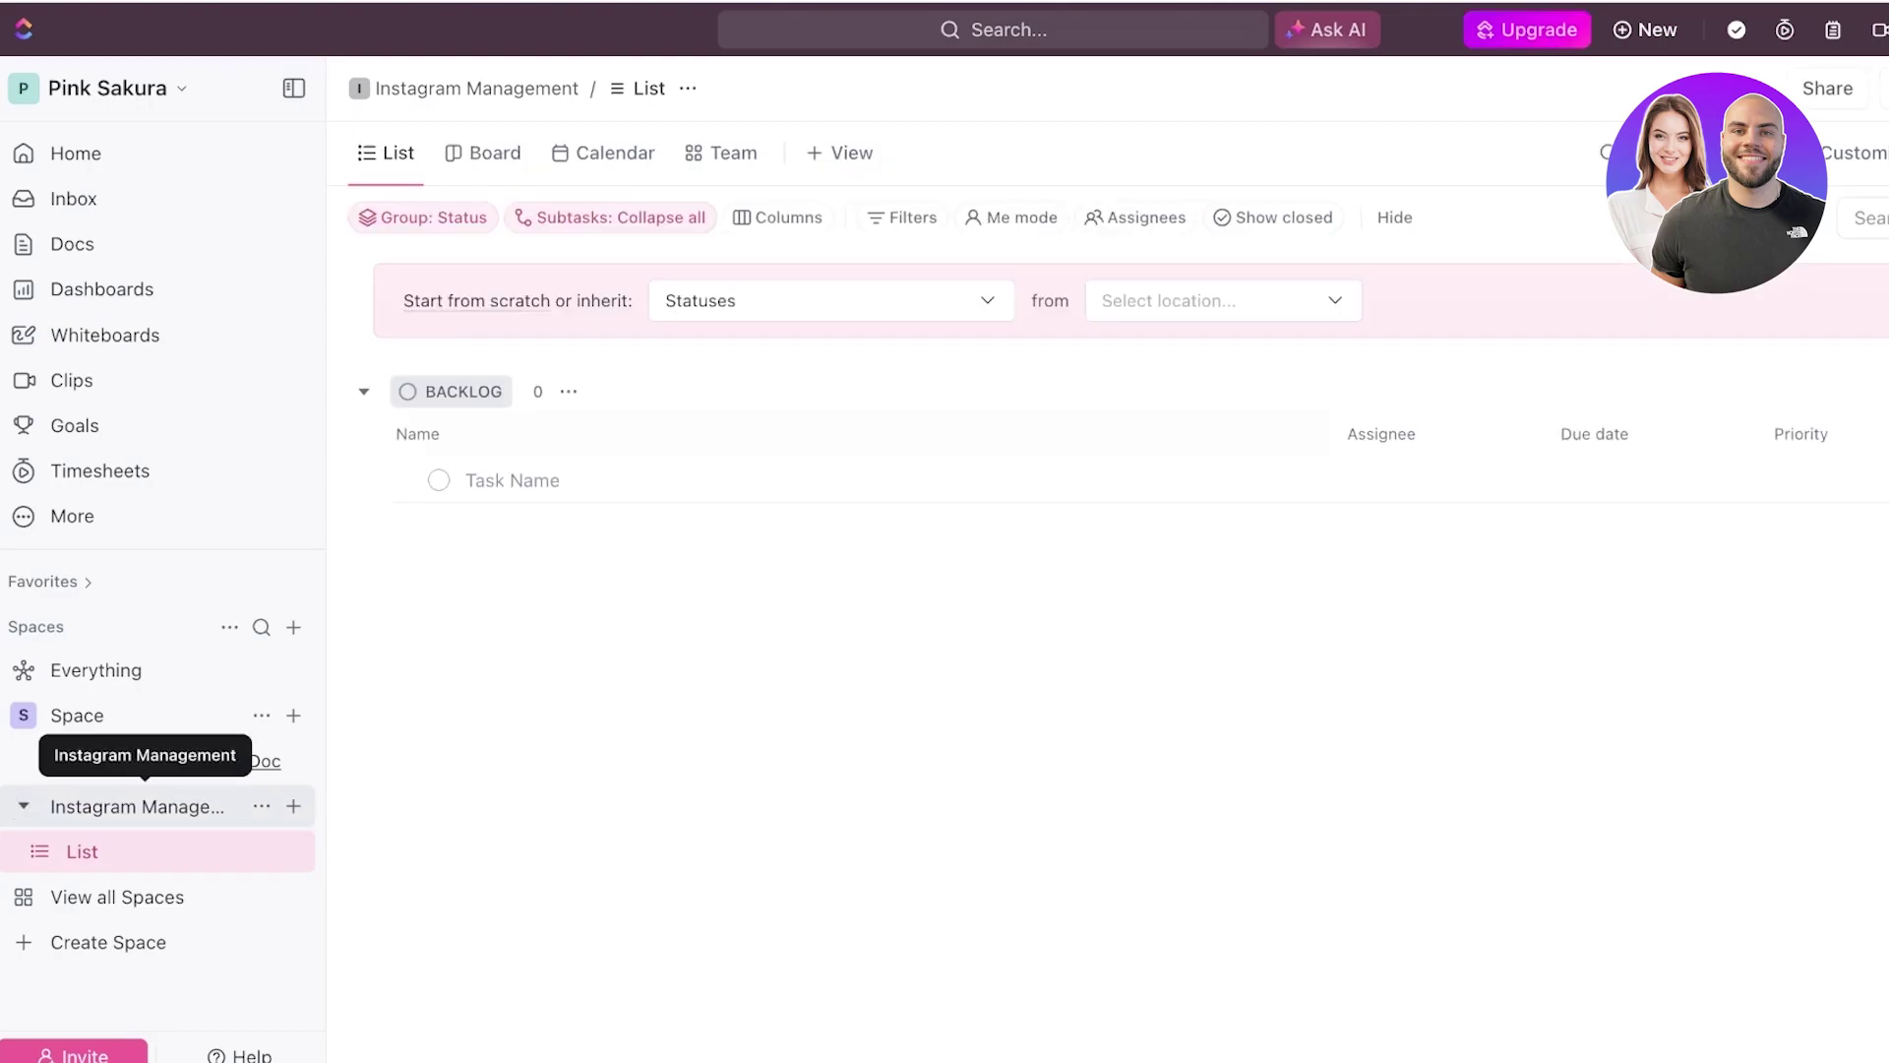
{"action": "left_click", "coordinate": [148, 806]}
{"action": "left_click", "coordinate": [82, 851]}
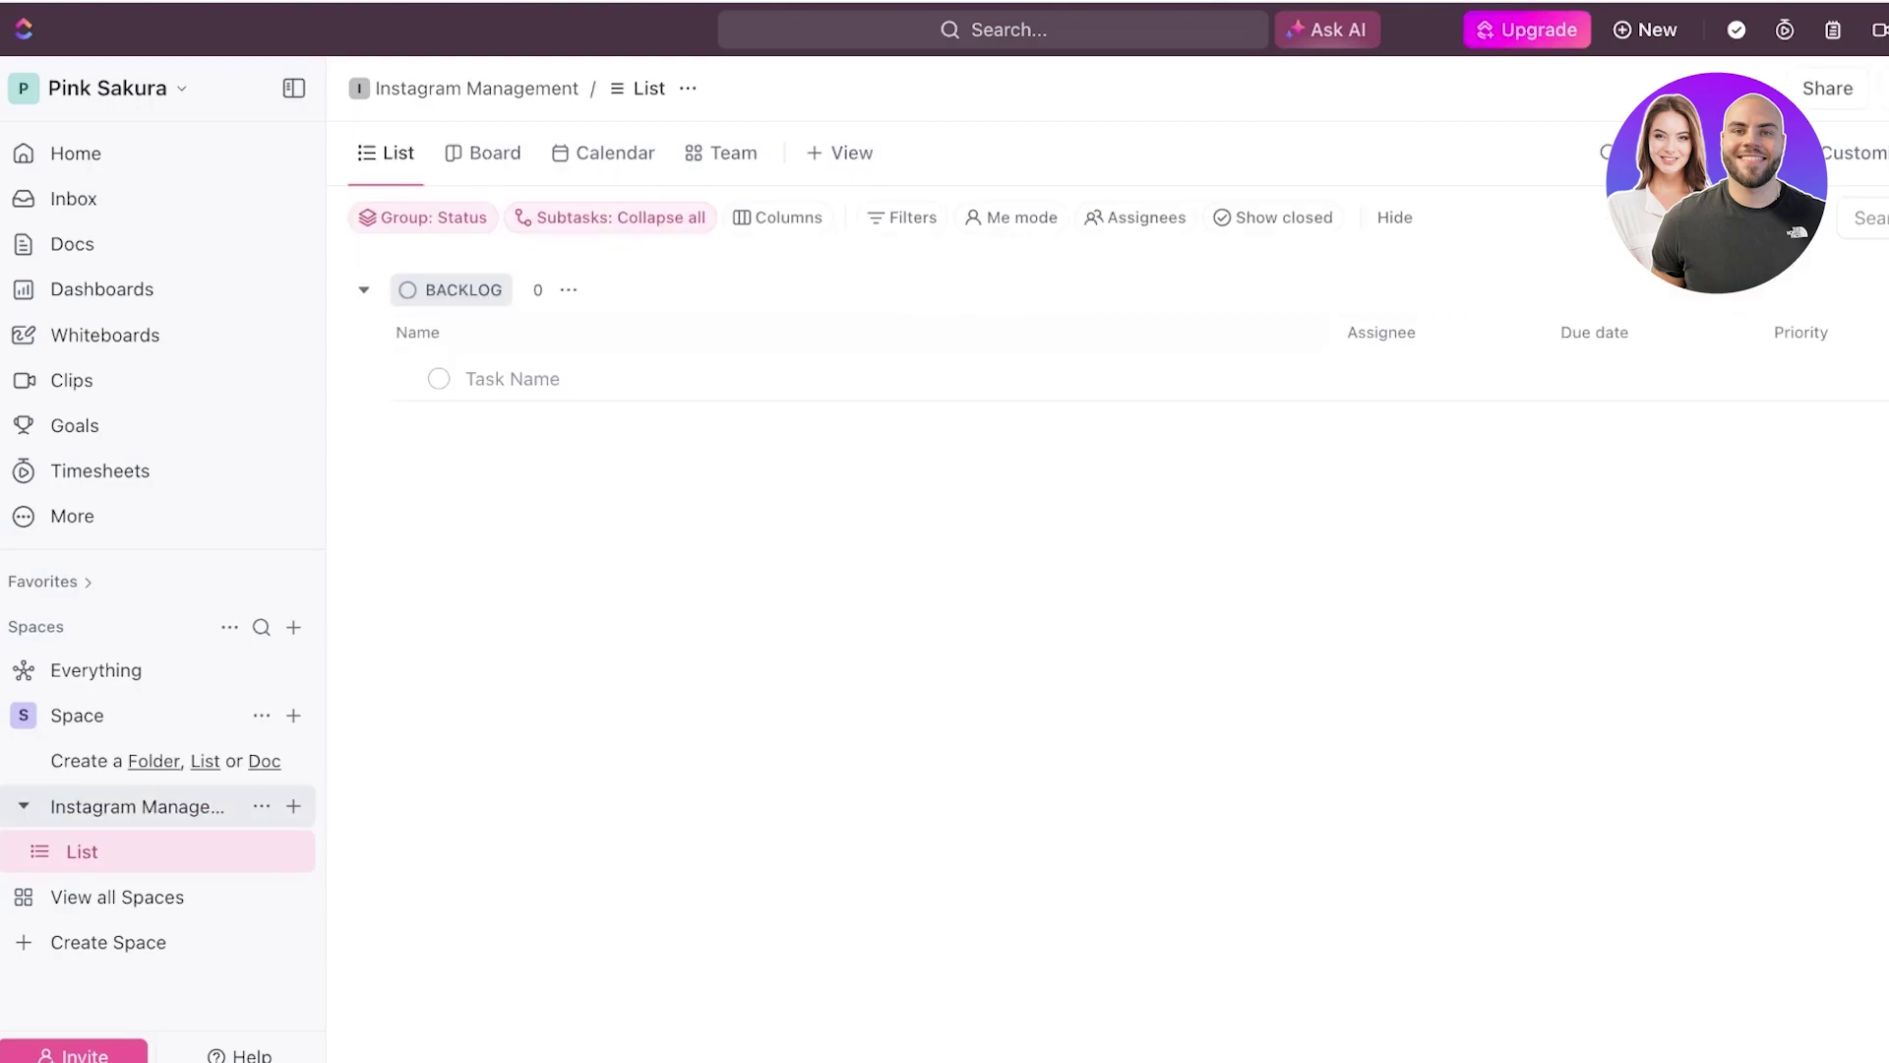
{"action": "left_click", "coordinate": [144, 806]}
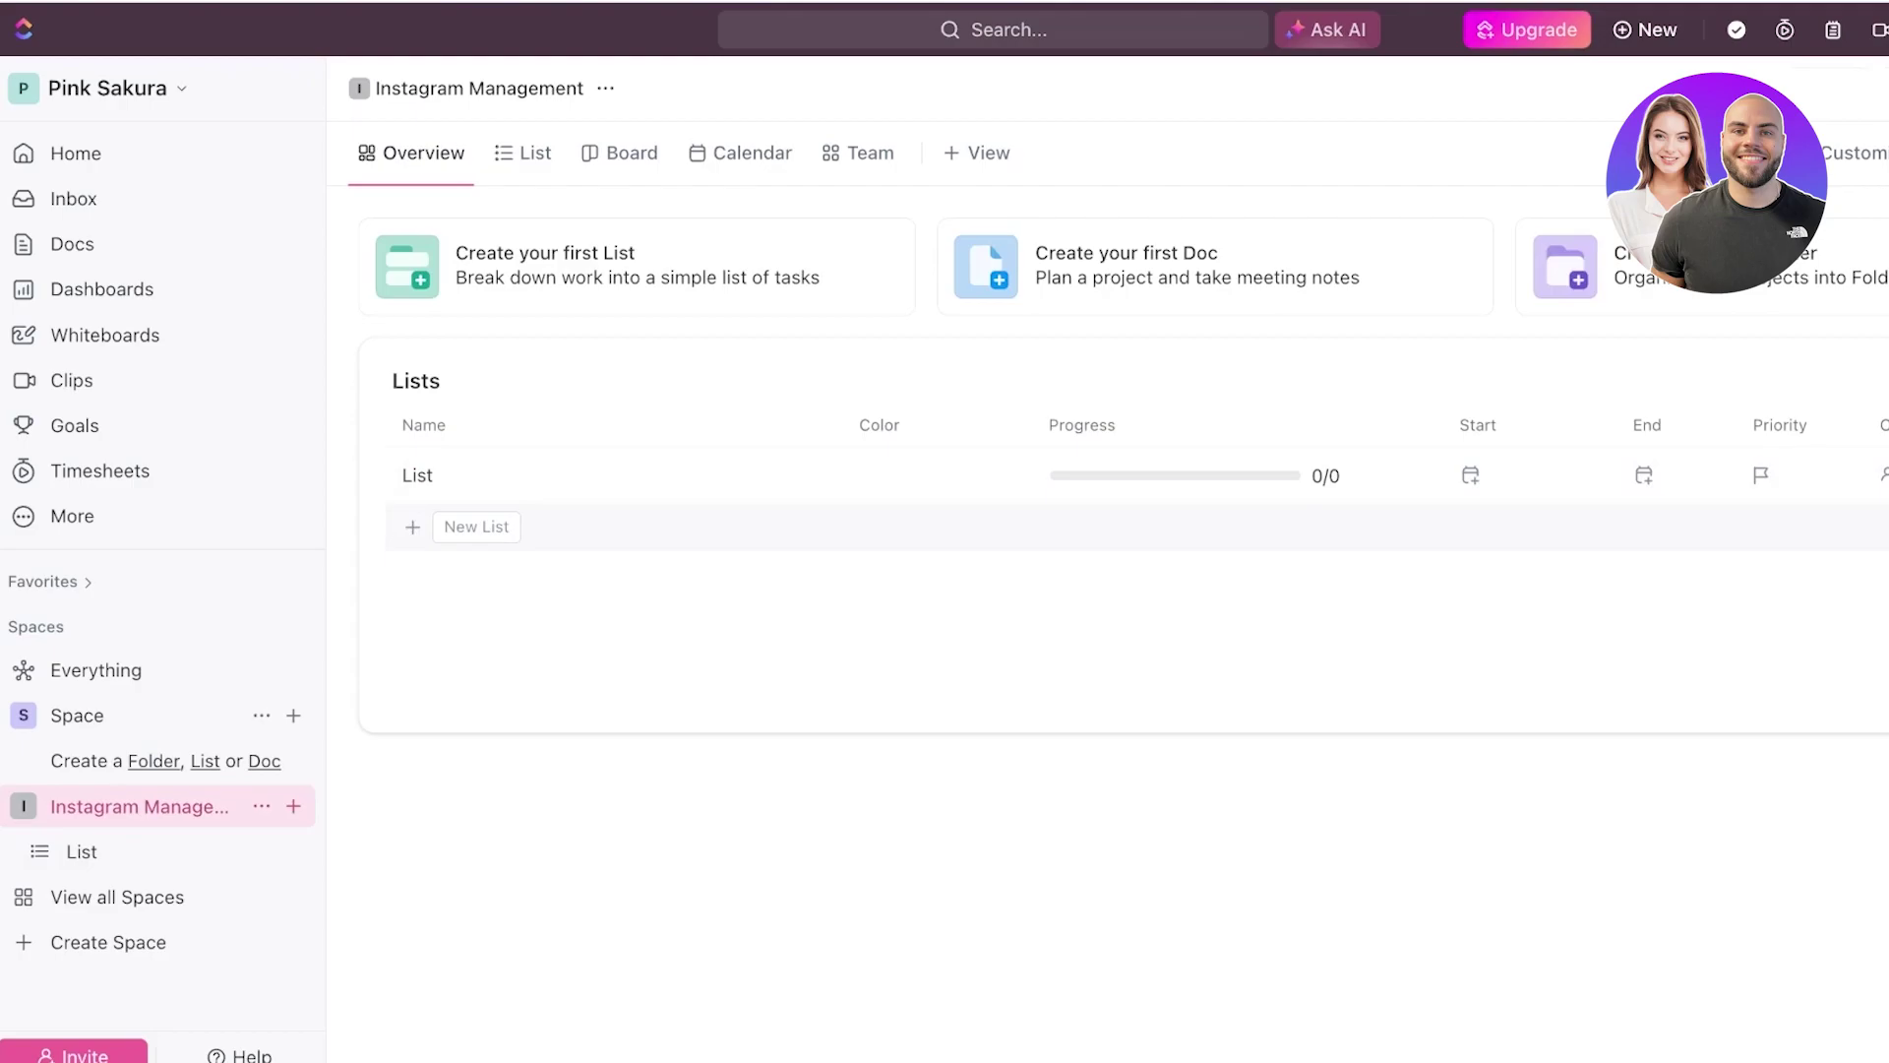
{"action": "left_click", "coordinate": [477, 527]}
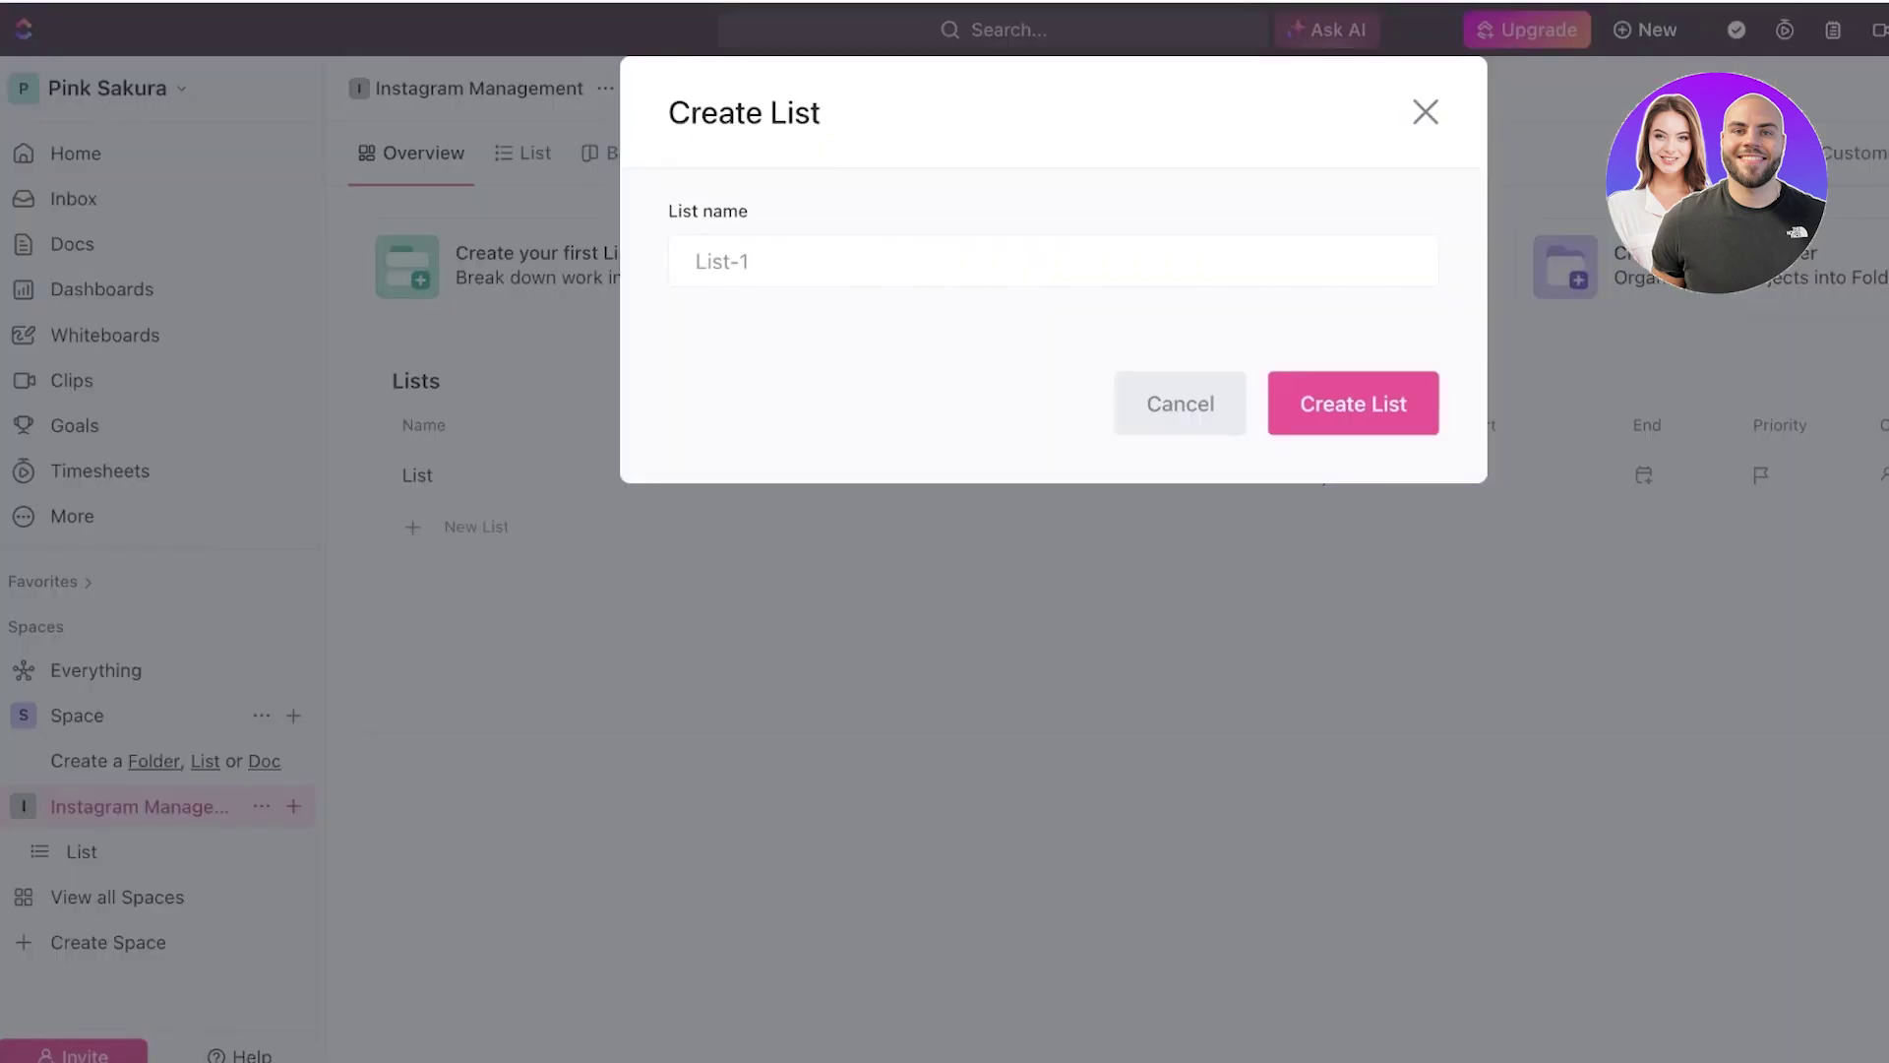
{"action": "type", "text": "P"}
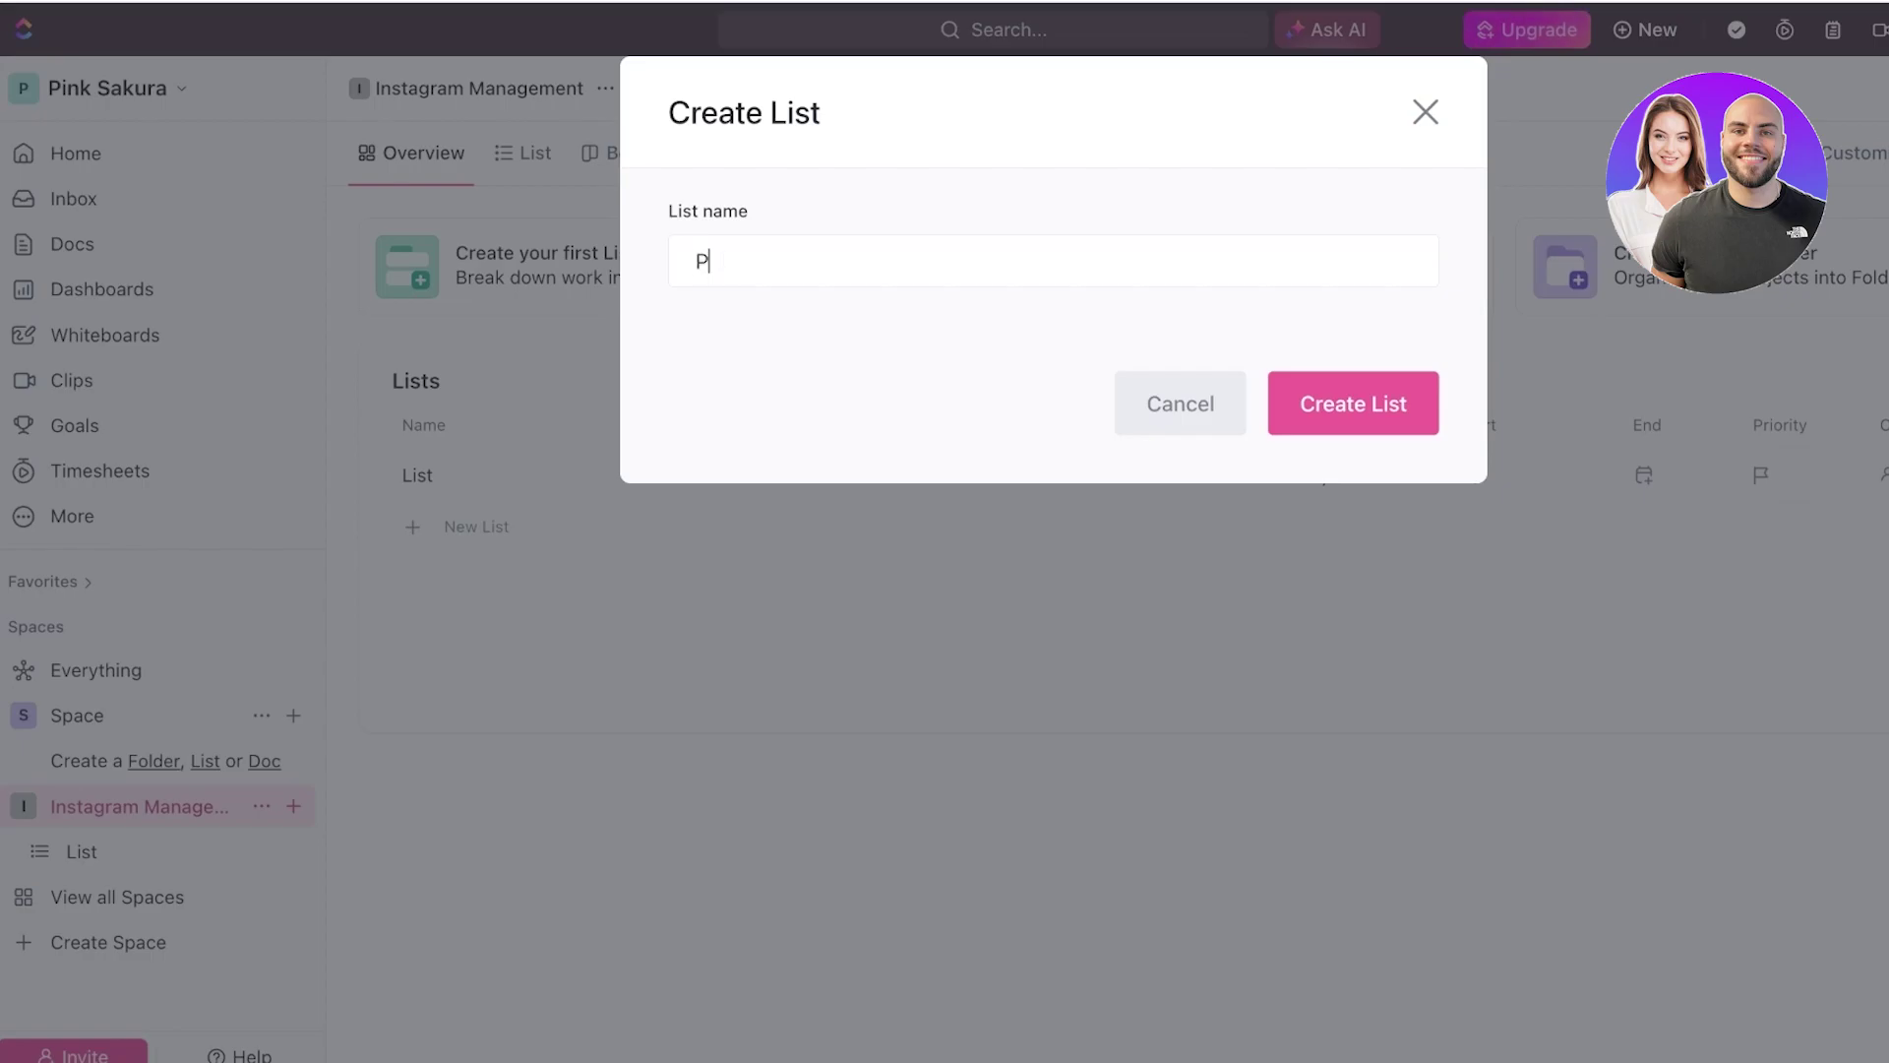
{"action": "key", "text": "BackSpace"}
{"action": "type", "text": "Clothing Brand"}
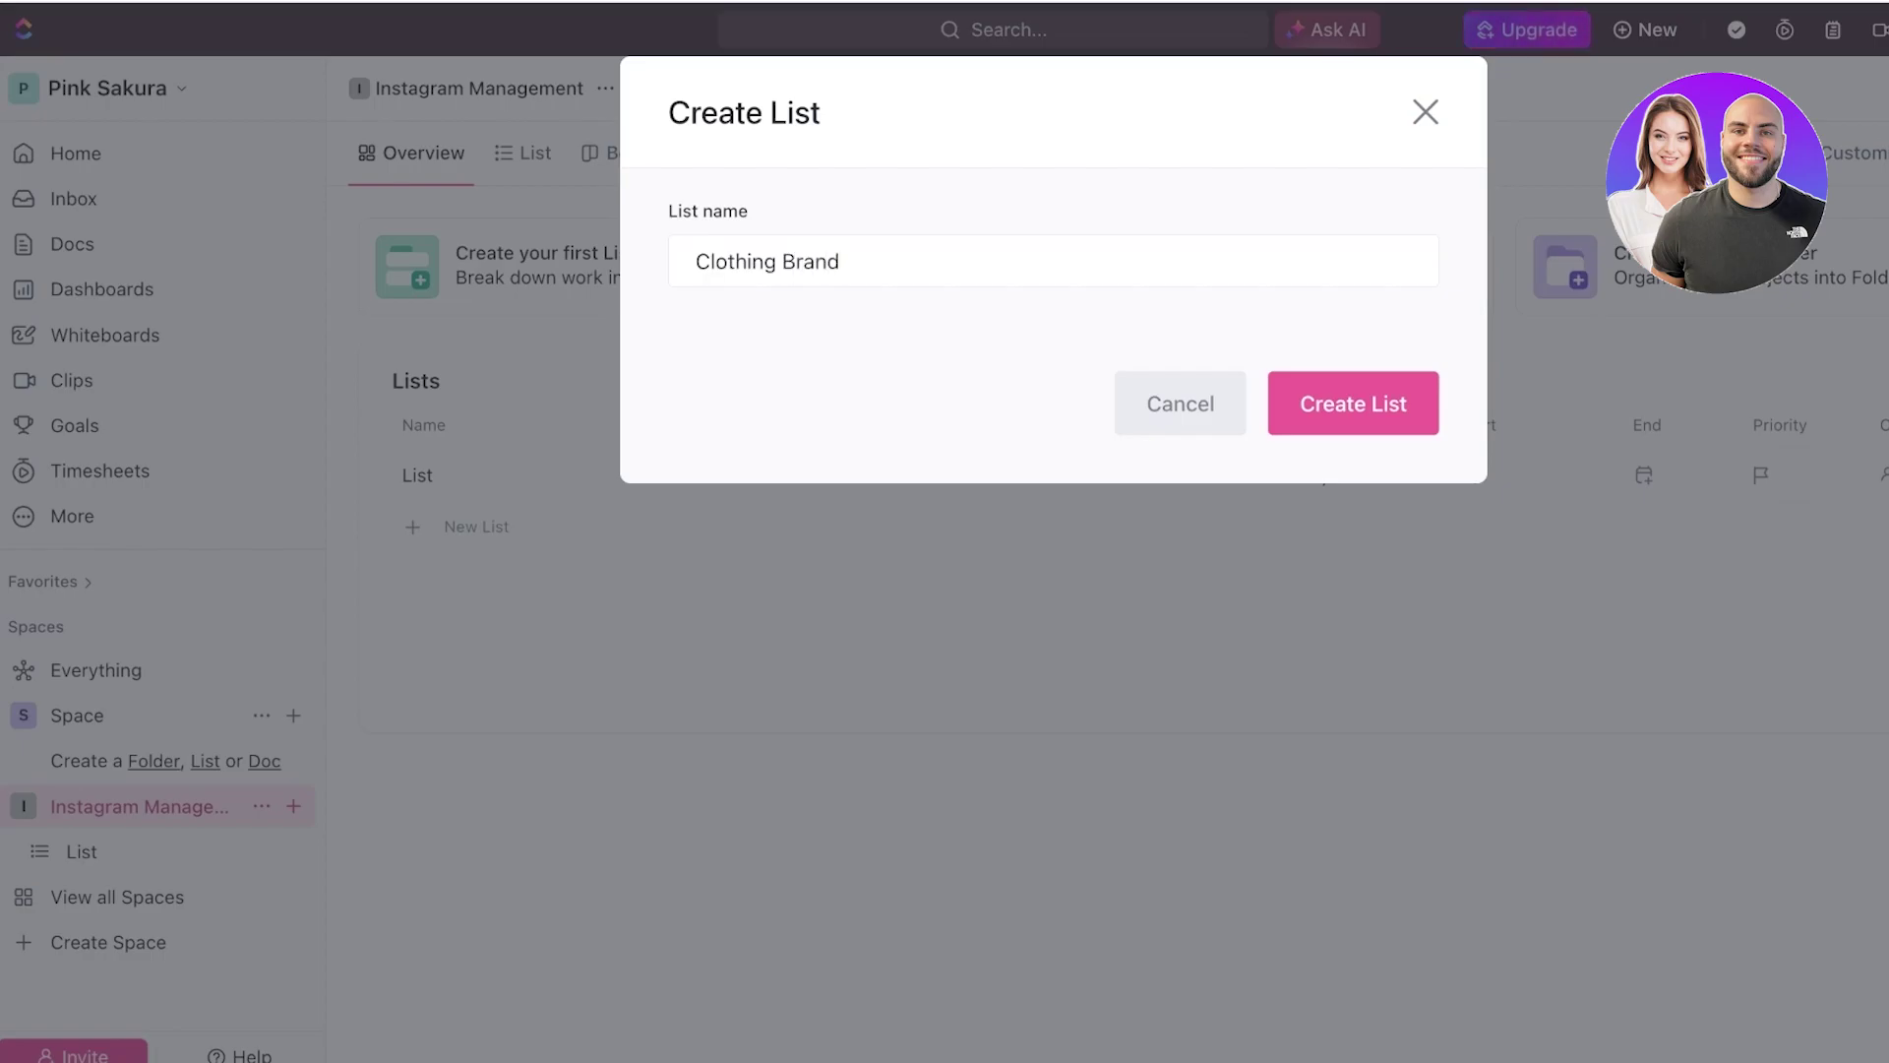
{"action": "key", "text": "Return"}
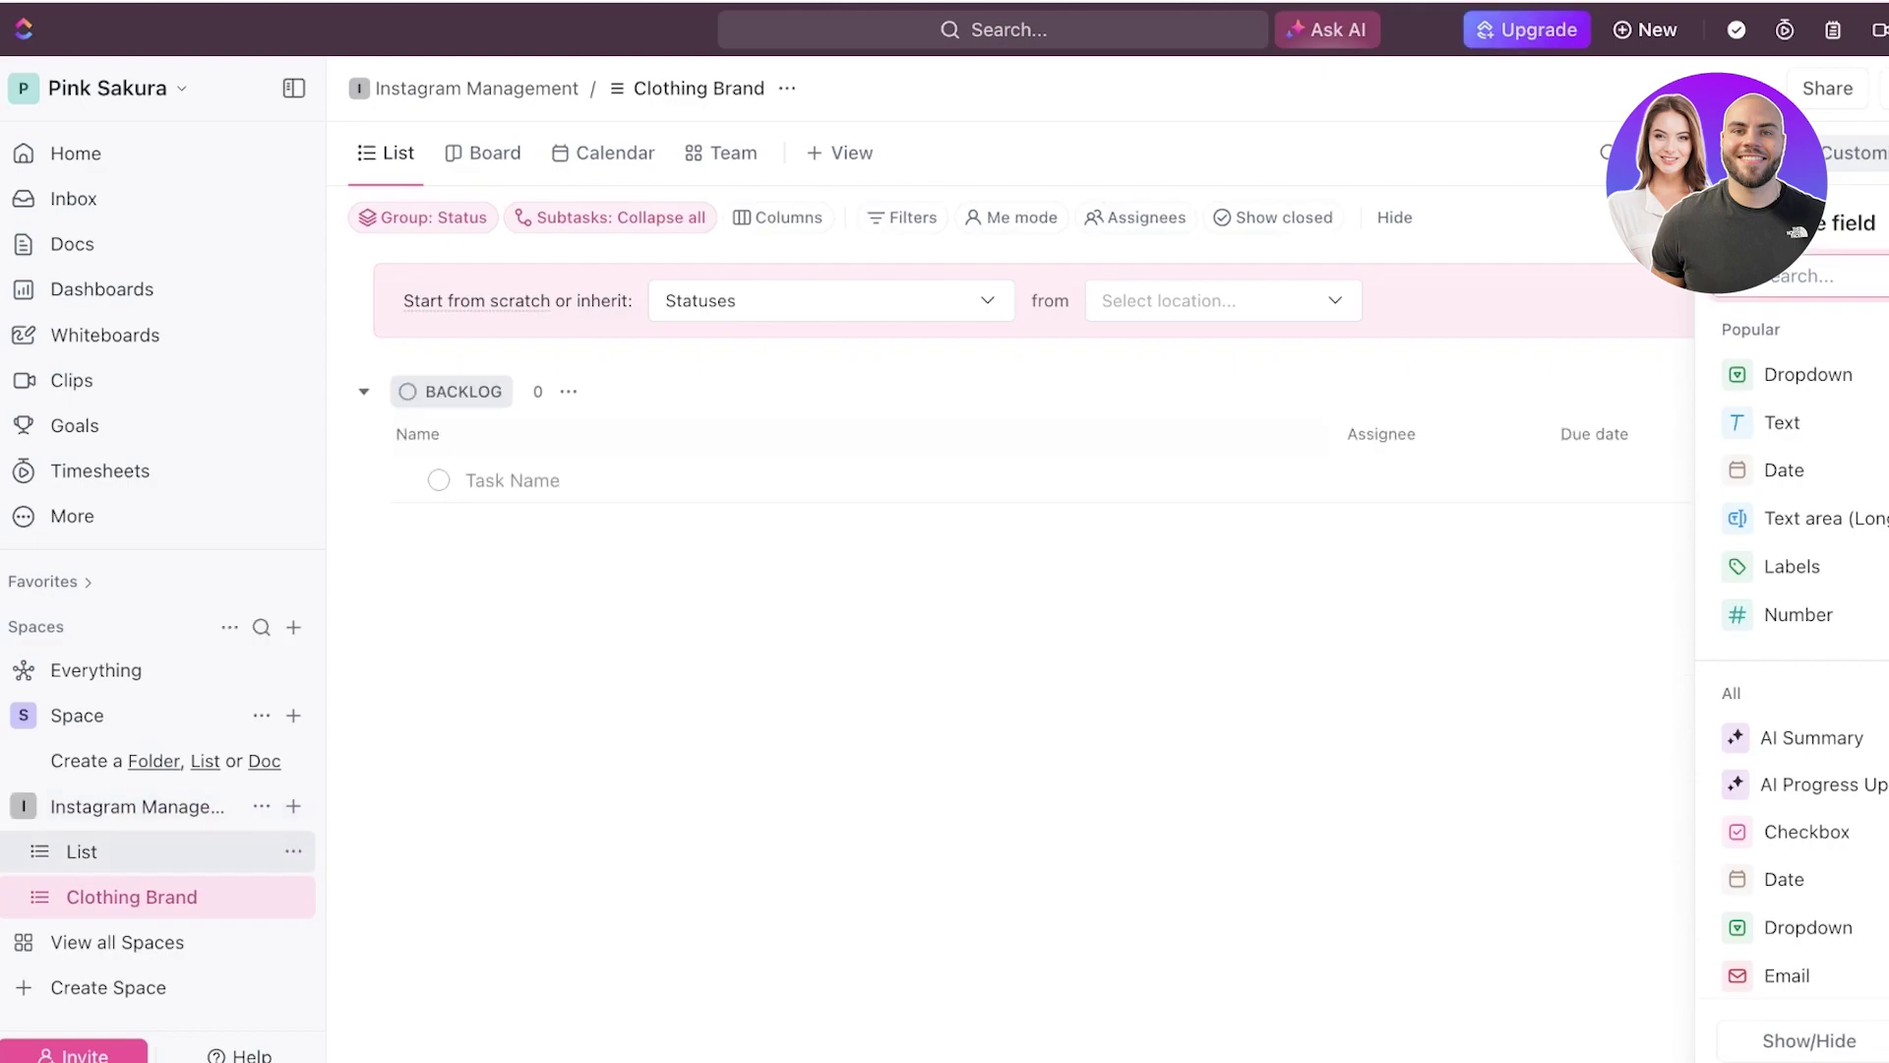
- Delete the default List from the Instagram Management space
{"action": "left_click", "coordinate": [82, 851]}
{"action": "left_click", "coordinate": [293, 851]}
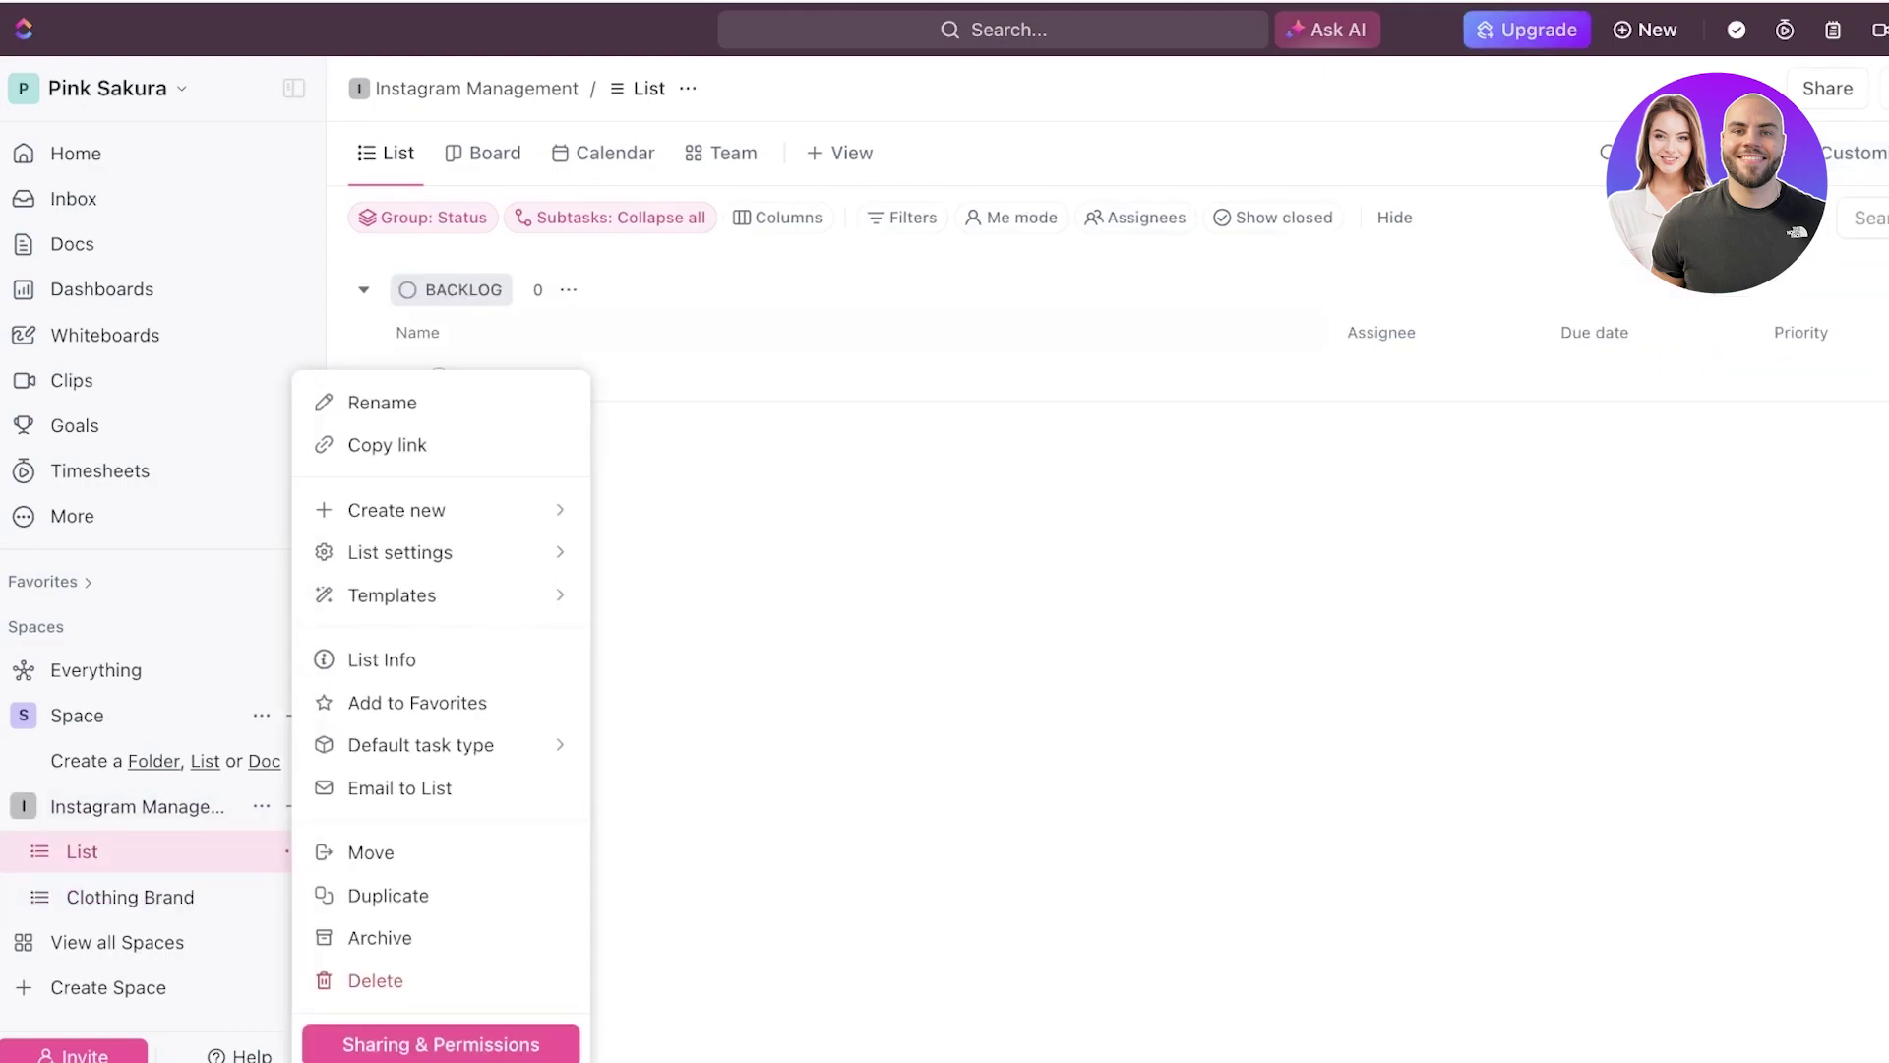
{"action": "left_click", "coordinate": [375, 980]}
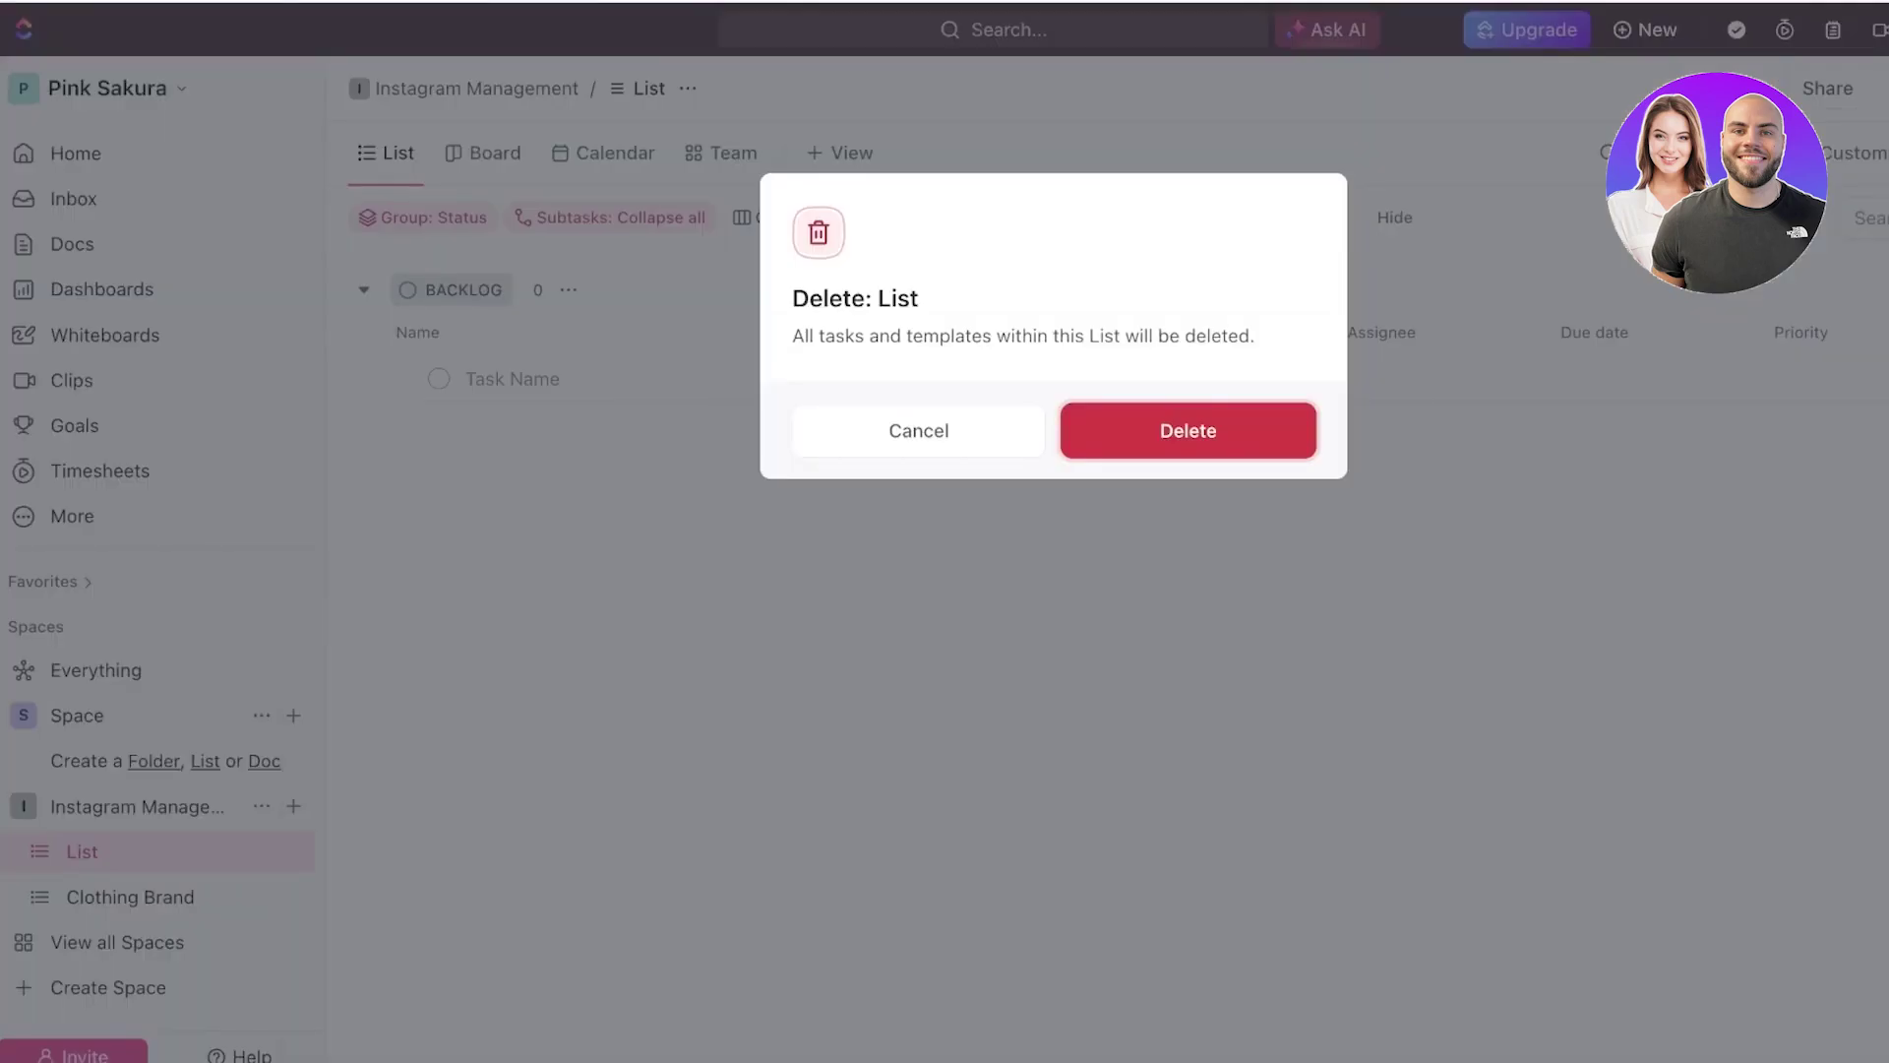
{"action": "left_click", "coordinate": [1190, 430]}
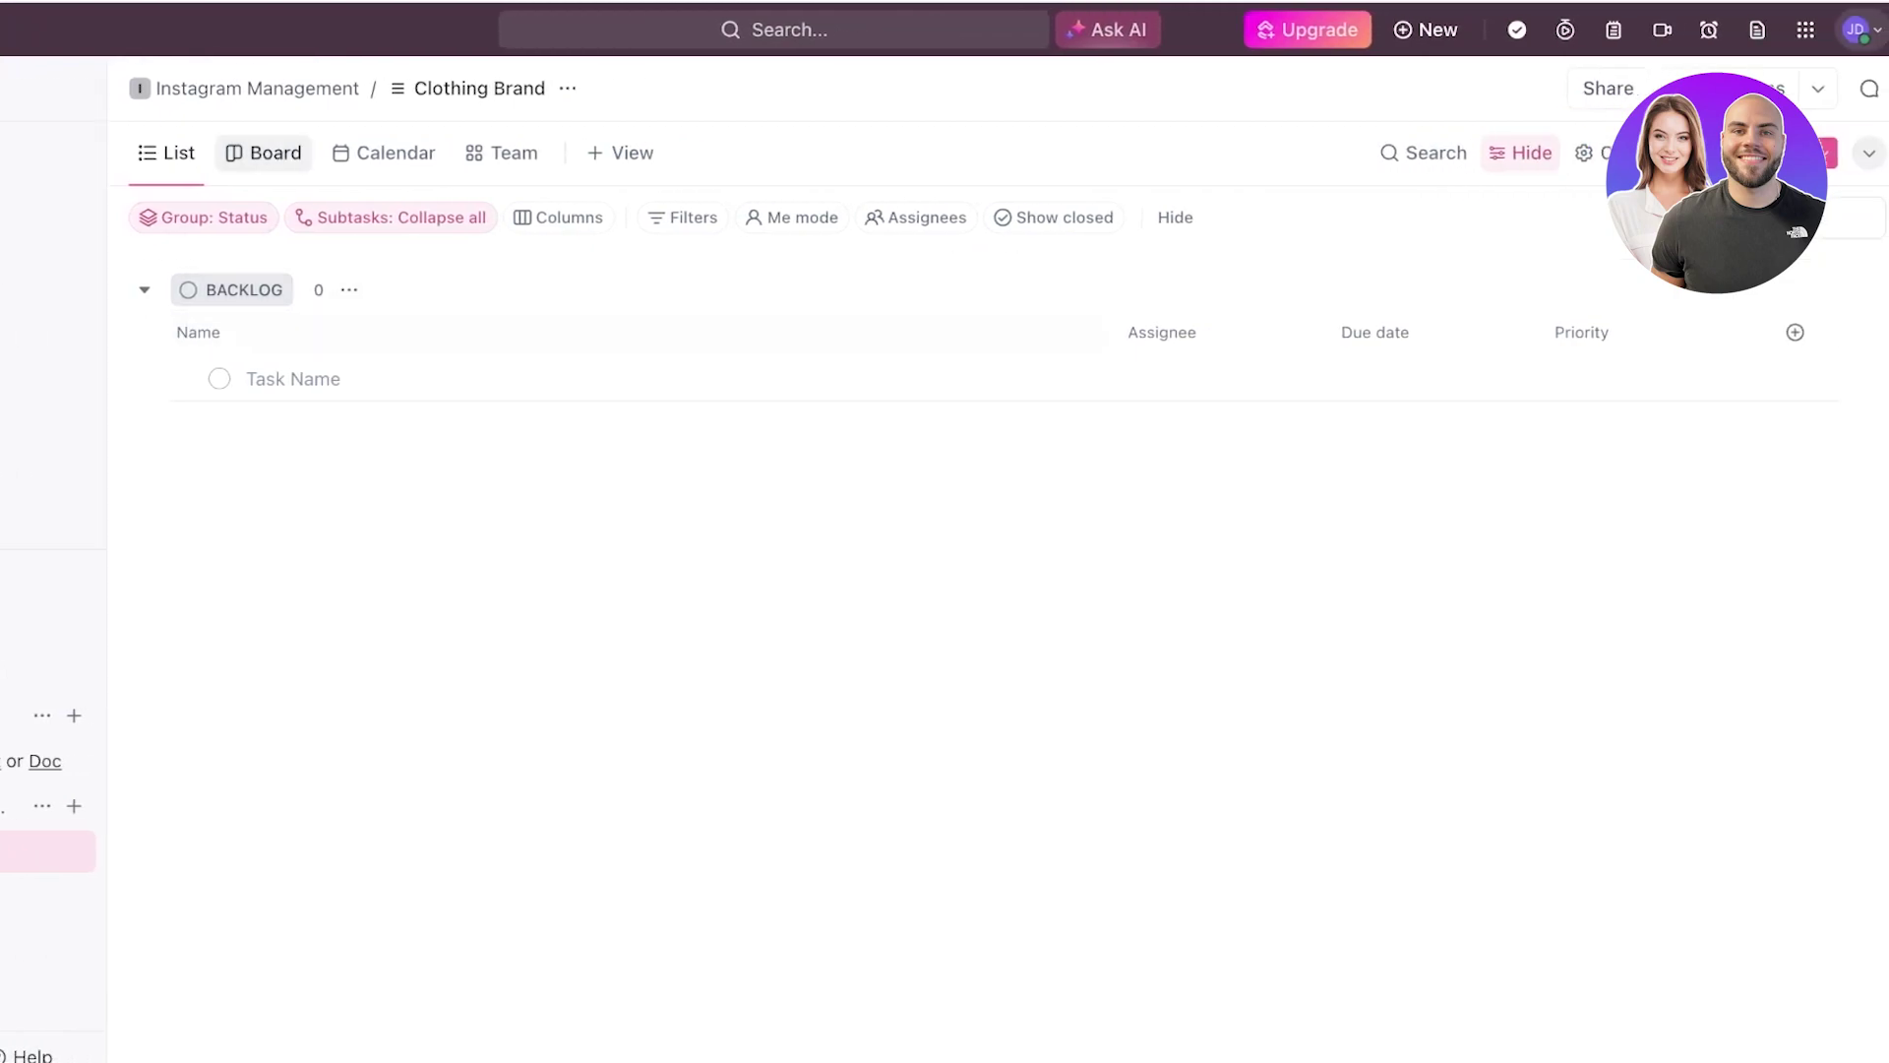
- View Clothing Brand as a Board and look over its status columns
{"action": "left_click", "coordinate": [263, 153]}
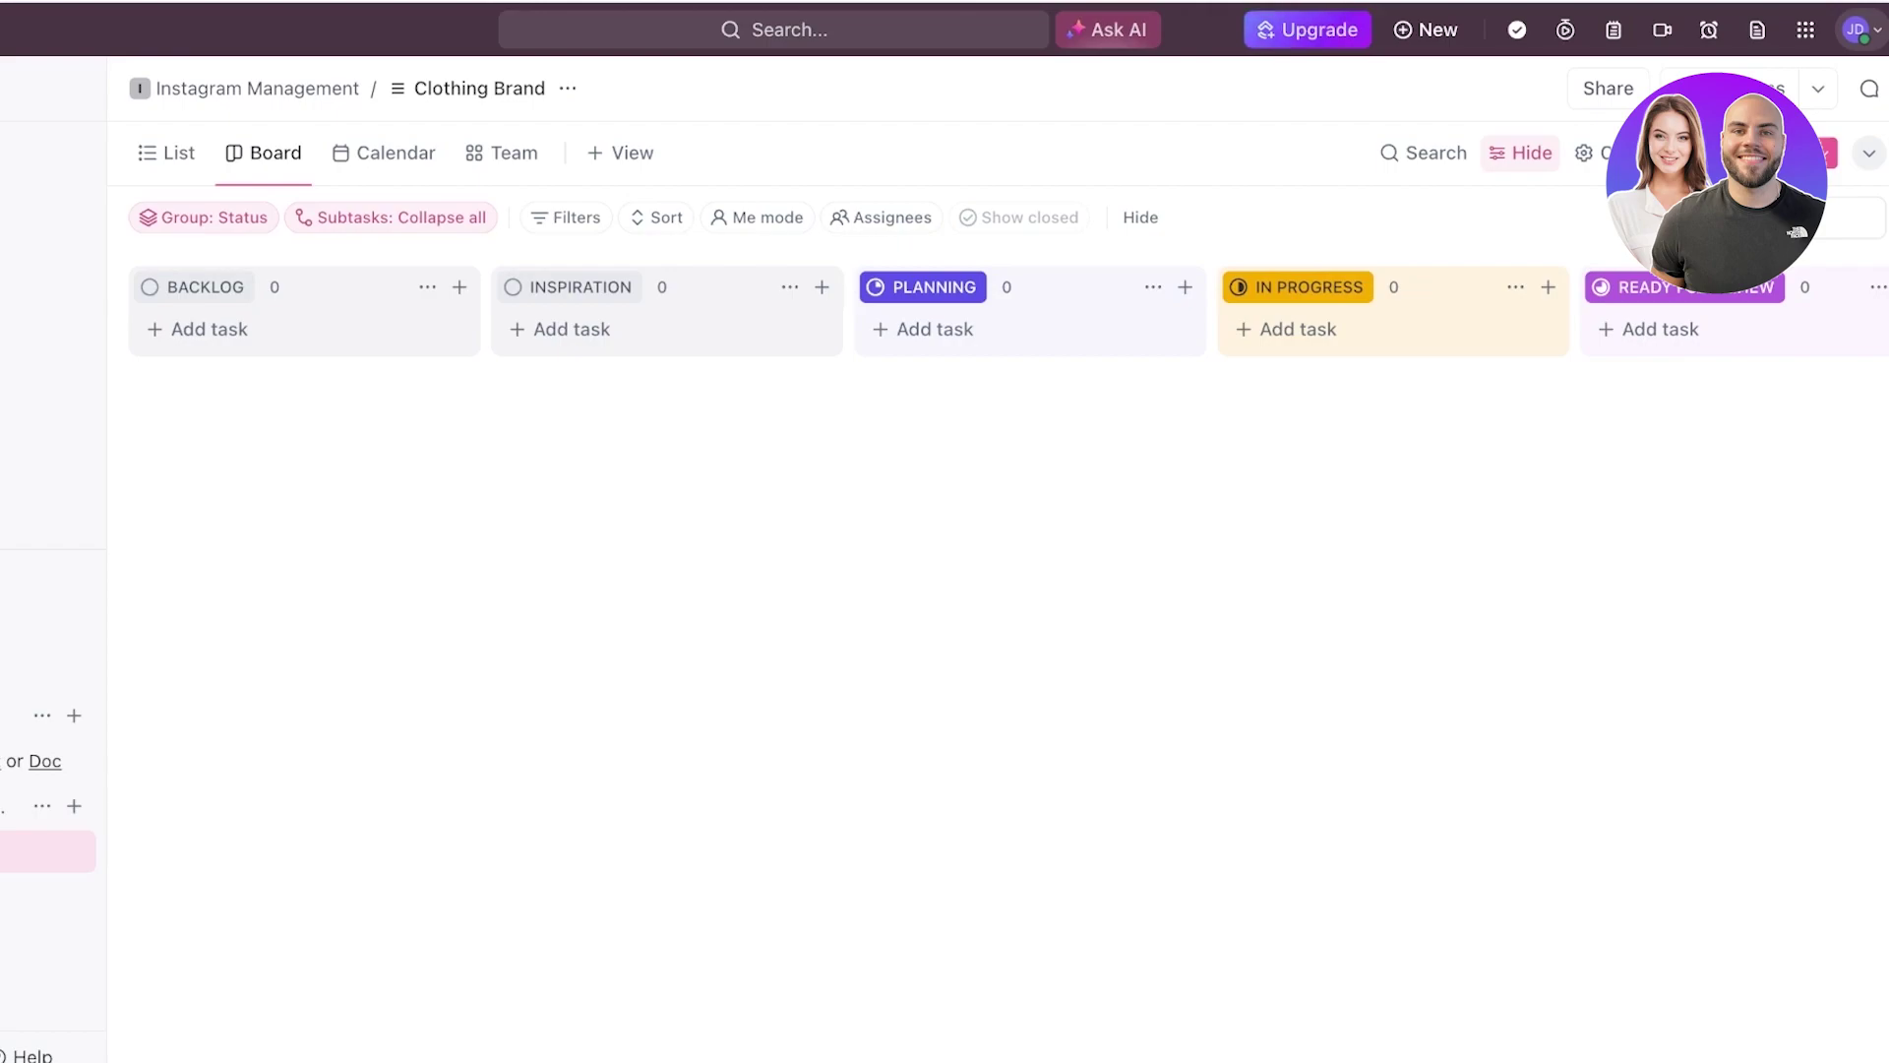
{"action": "scroll", "coordinate": [994, 309], "scroll_direction": "right", "scroll_amount": 10}
{"action": "scroll", "coordinate": [994, 310], "scroll_direction": "left", "scroll_amount": 10}
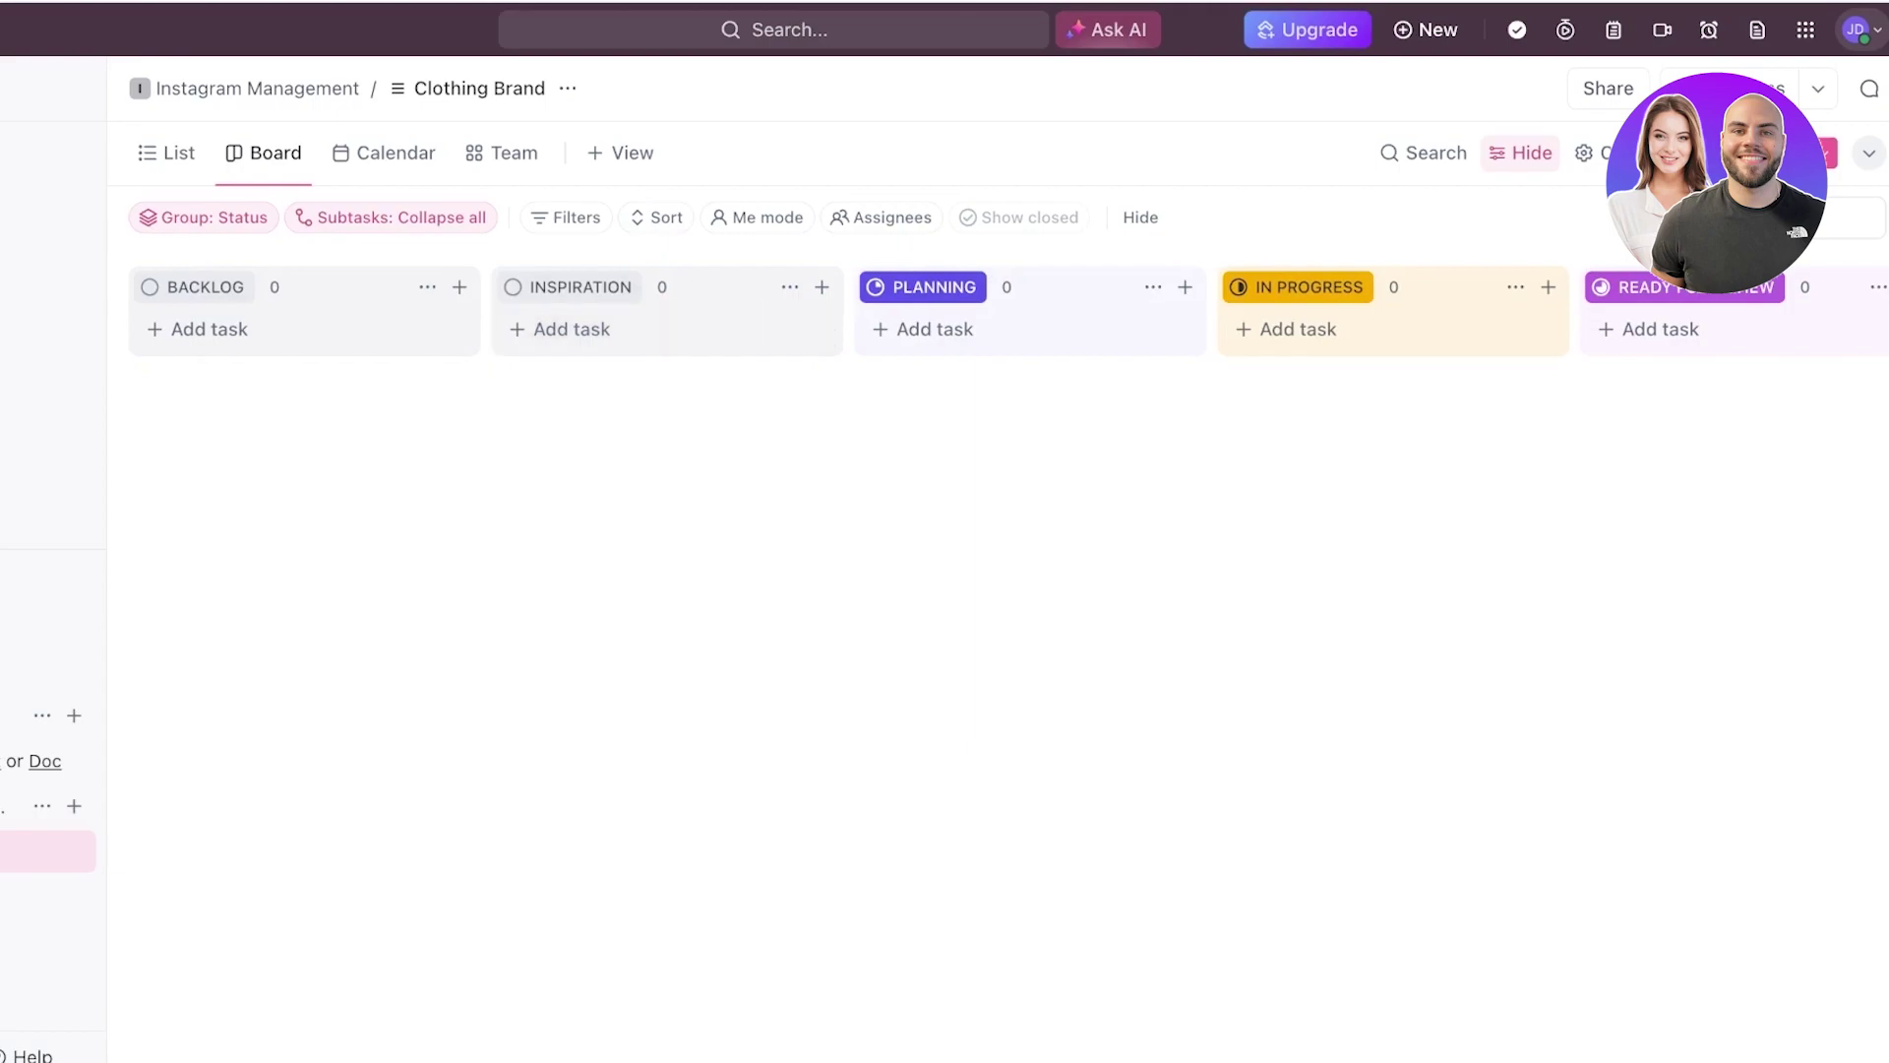
{"action": "left_click", "coordinate": [935, 329]}
{"action": "key", "text": "Escape"}
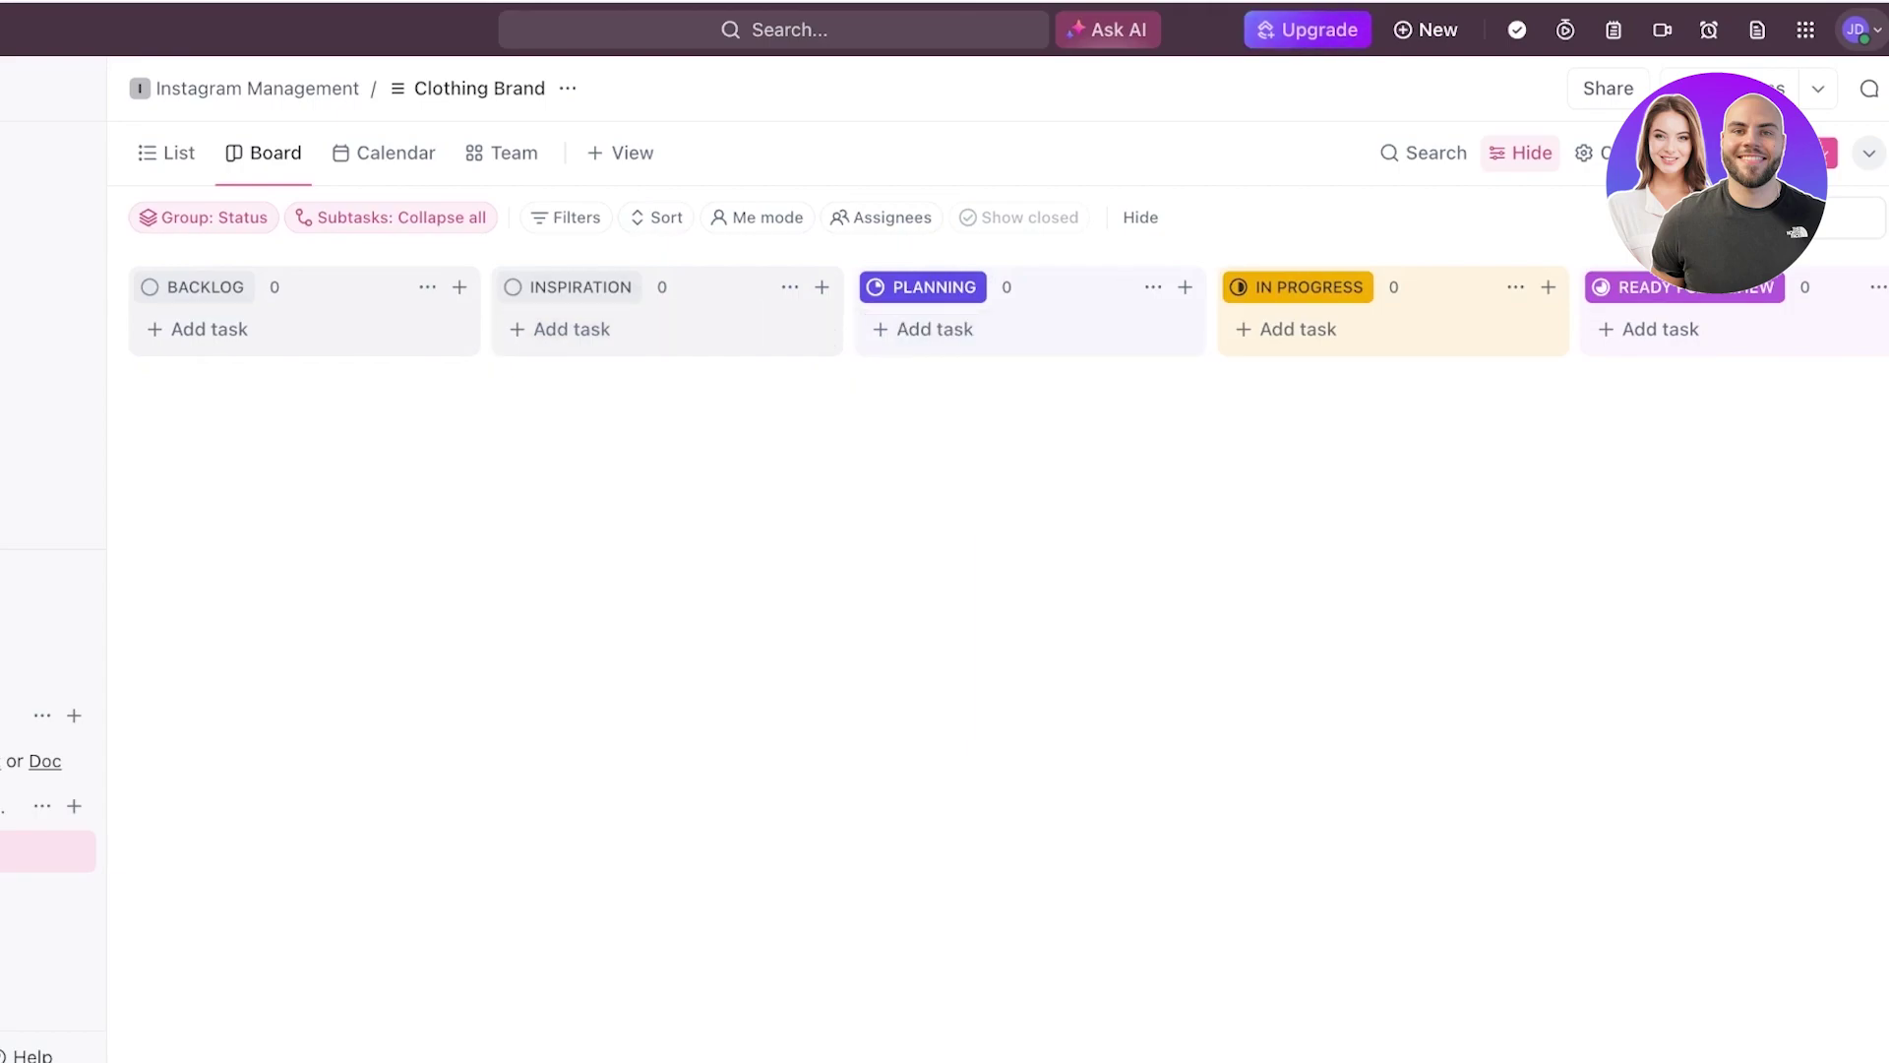
- Browse the Instagram Management overview and Clothing Brand board, dismissing the space options
{"action": "left_click", "coordinate": [138, 806]}
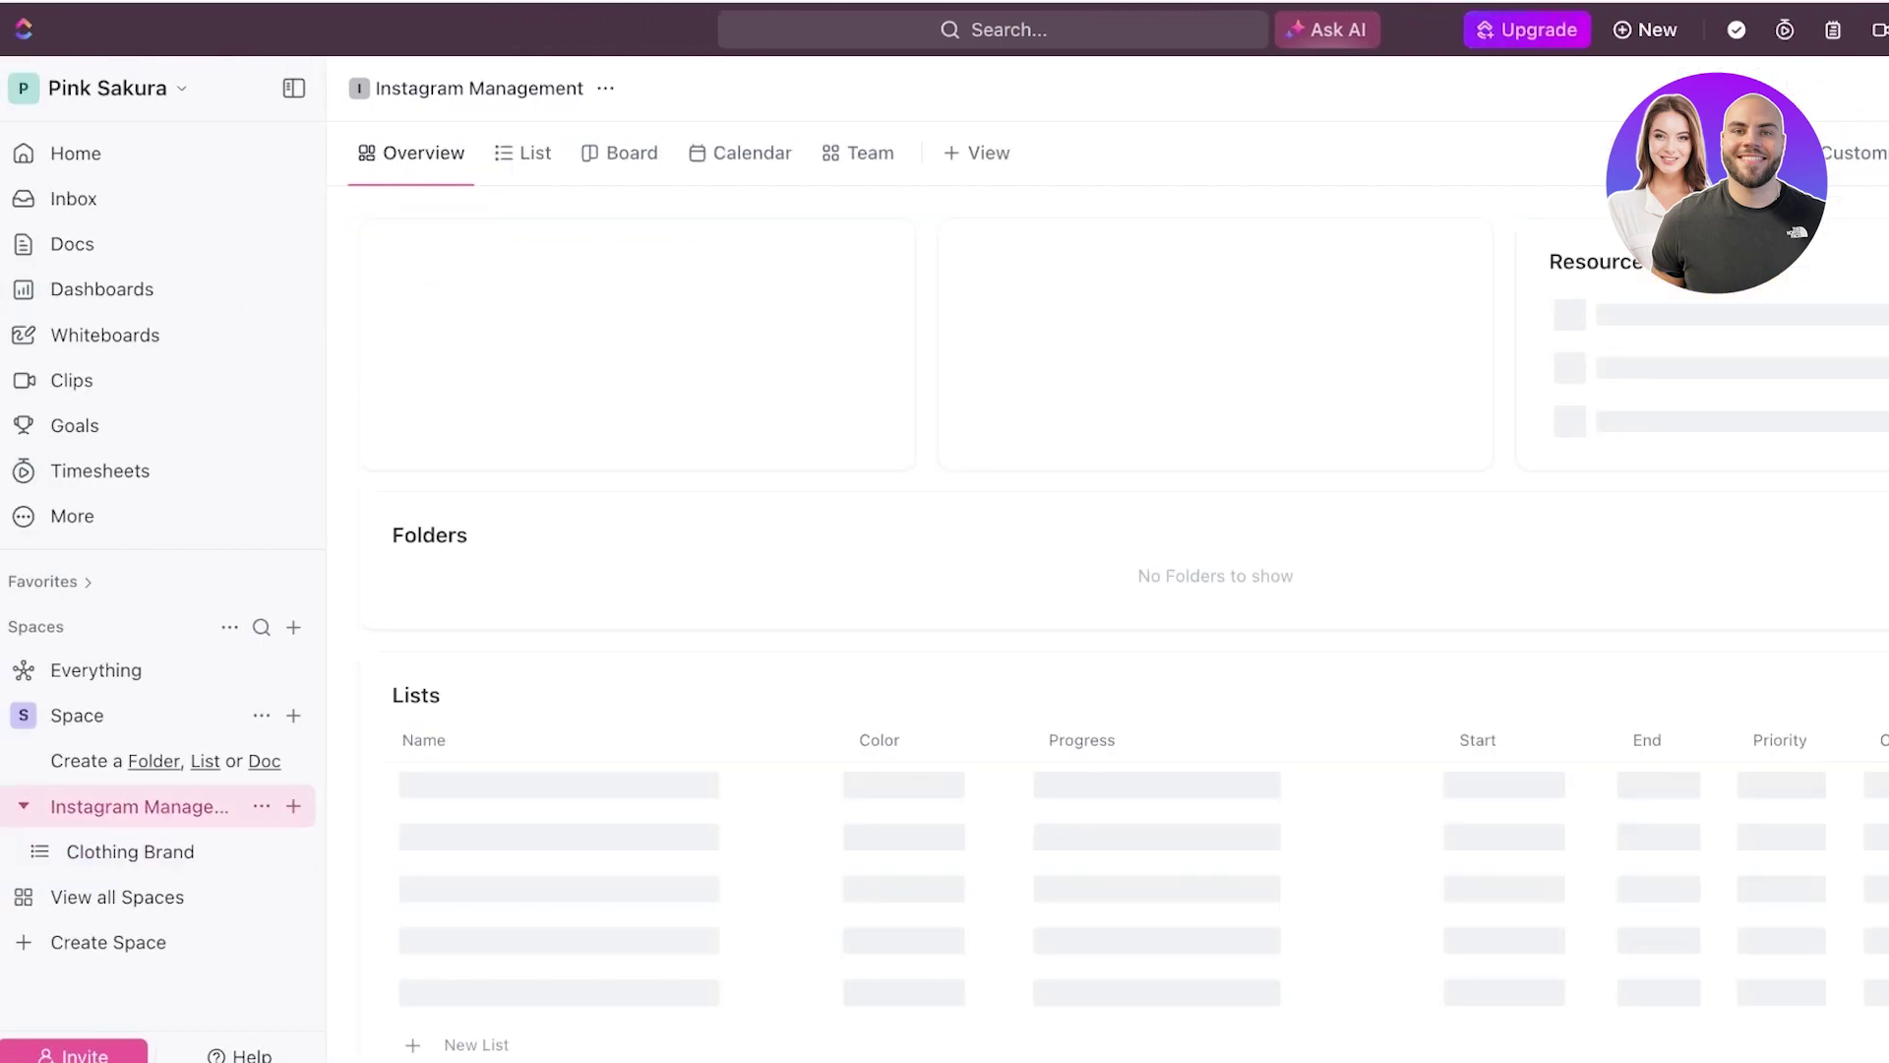
{"action": "left_click", "coordinate": [130, 852]}
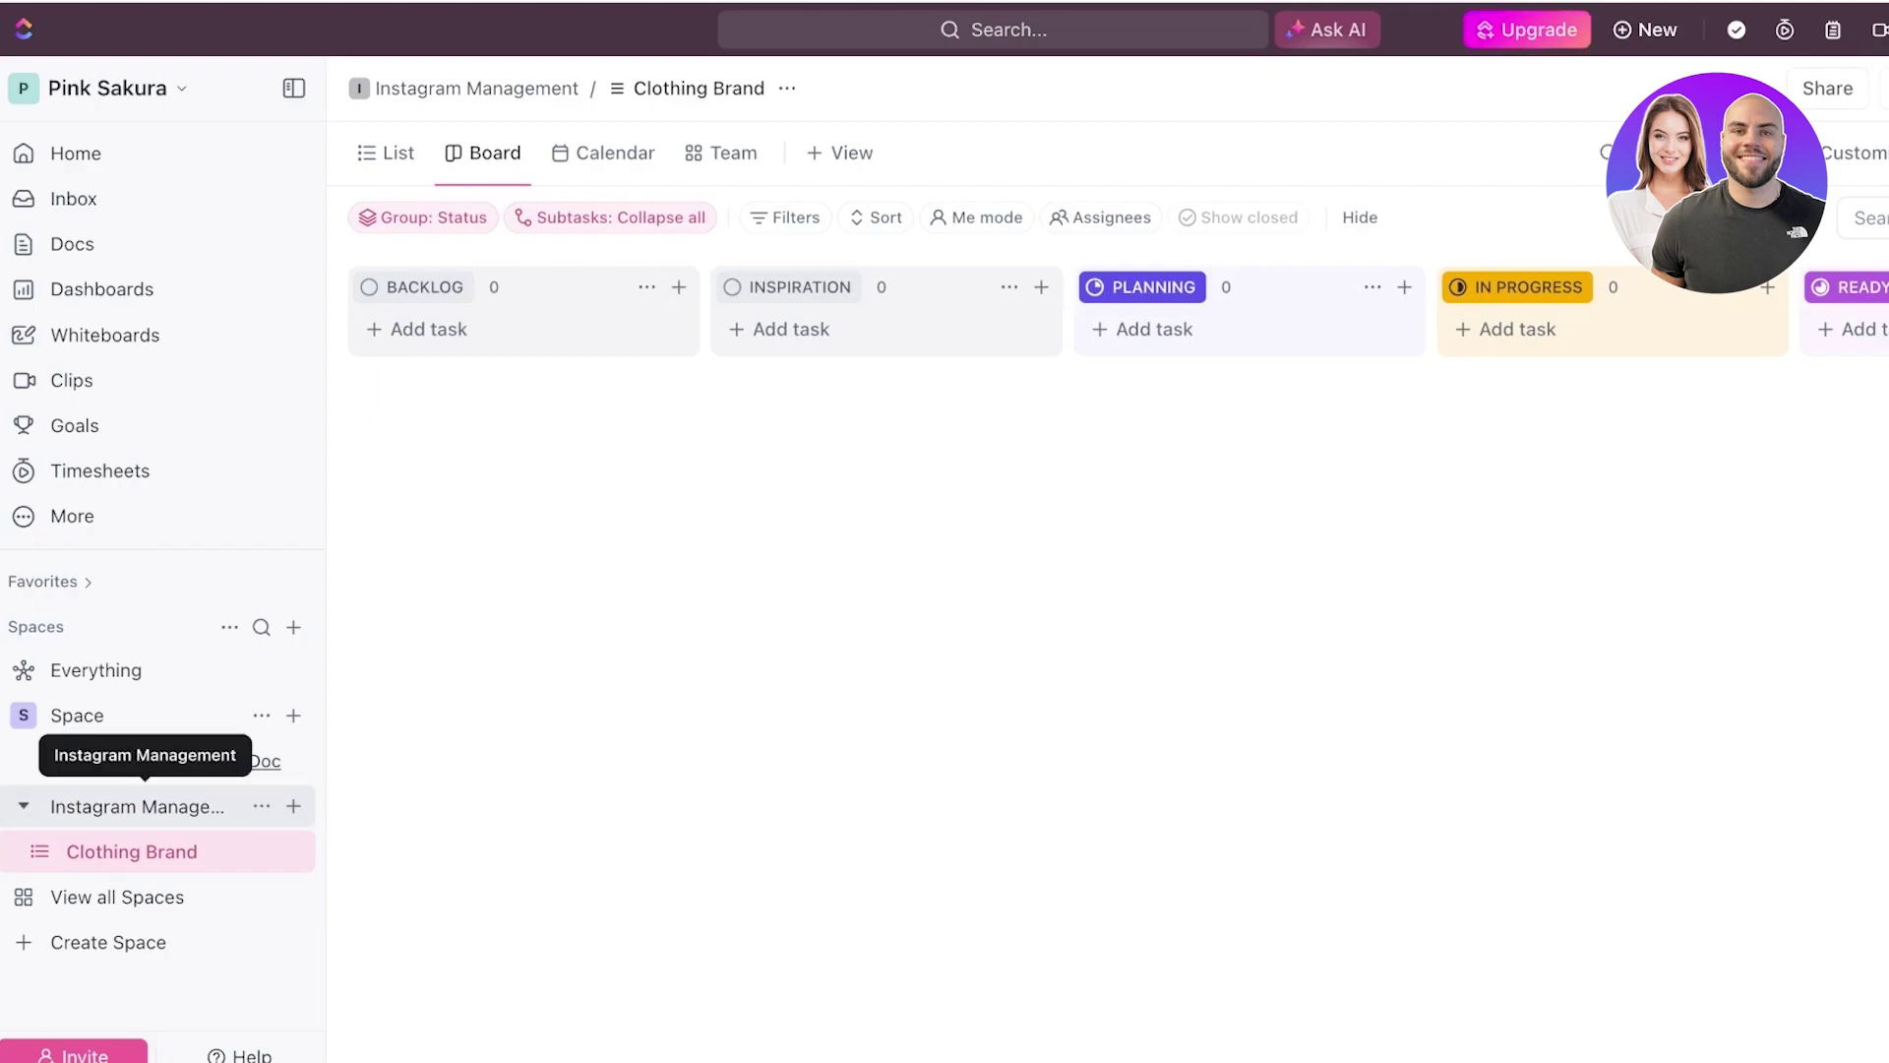
{"action": "left_click", "coordinate": [261, 806]}
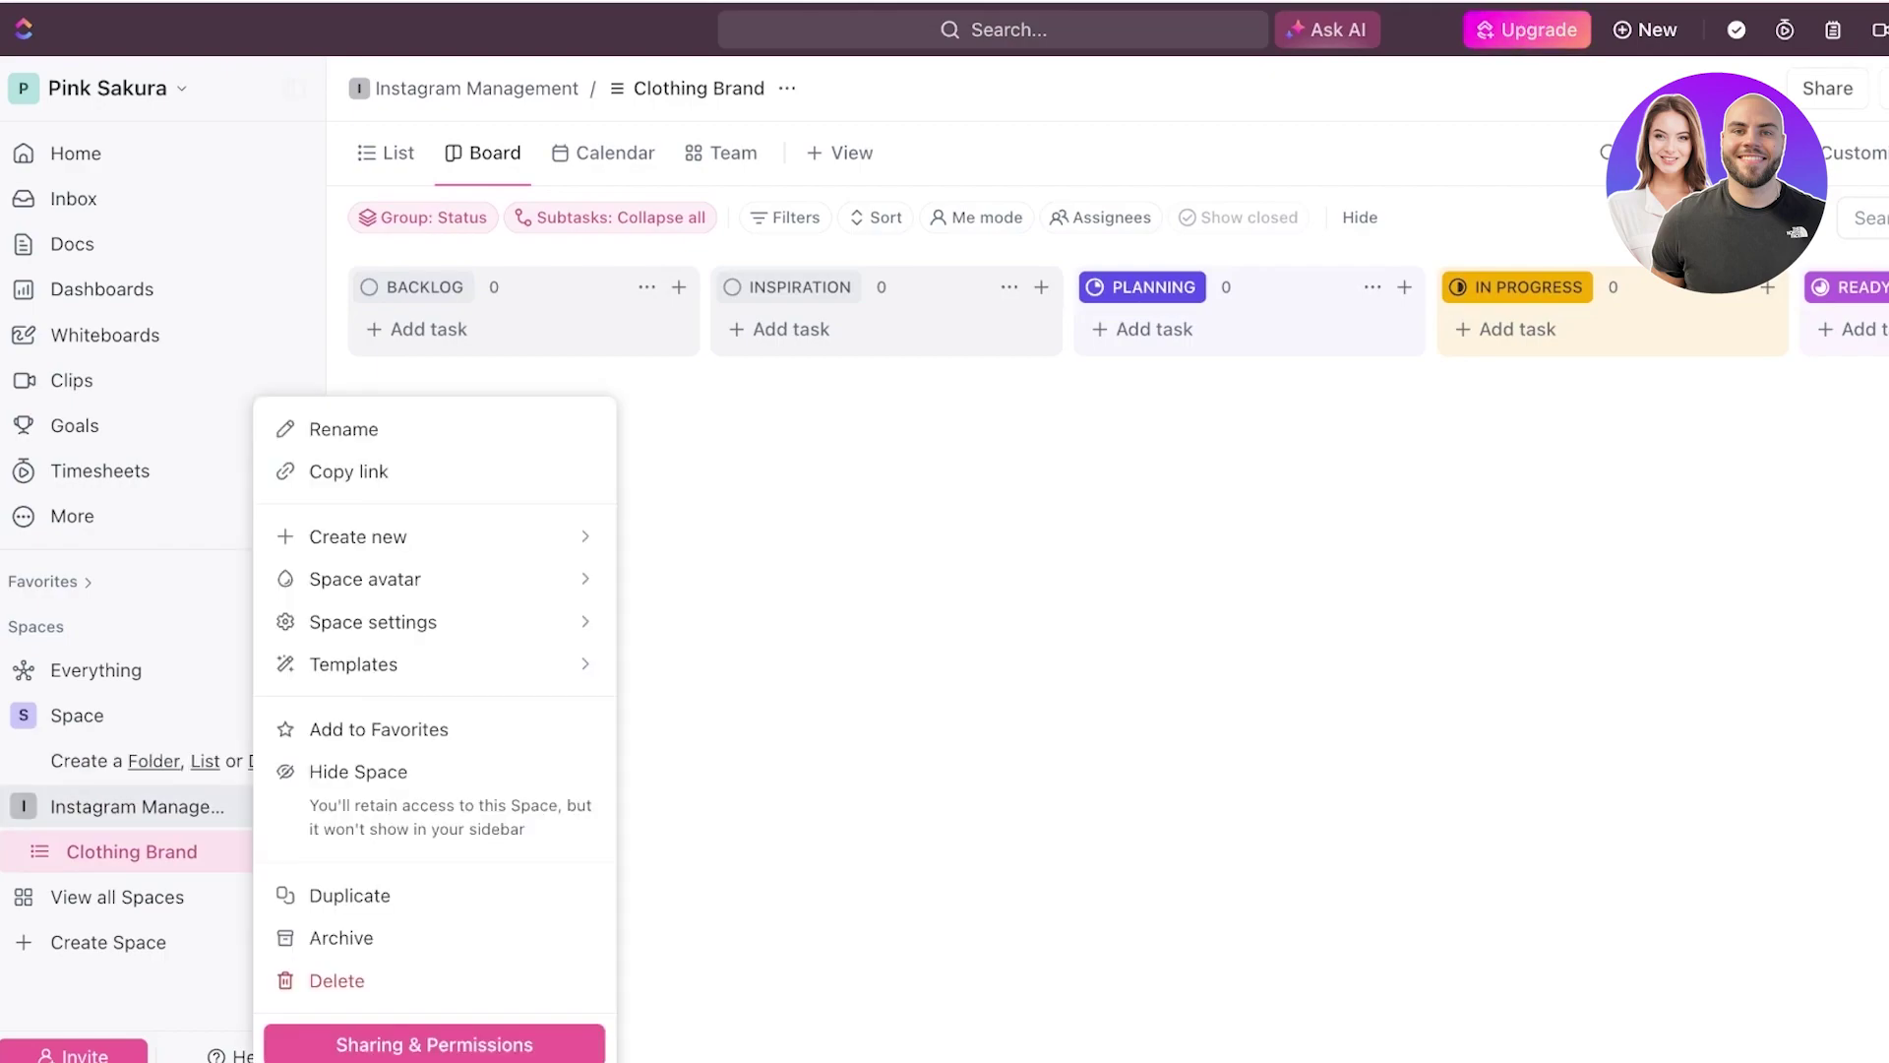
{"action": "key", "text": "Escape"}
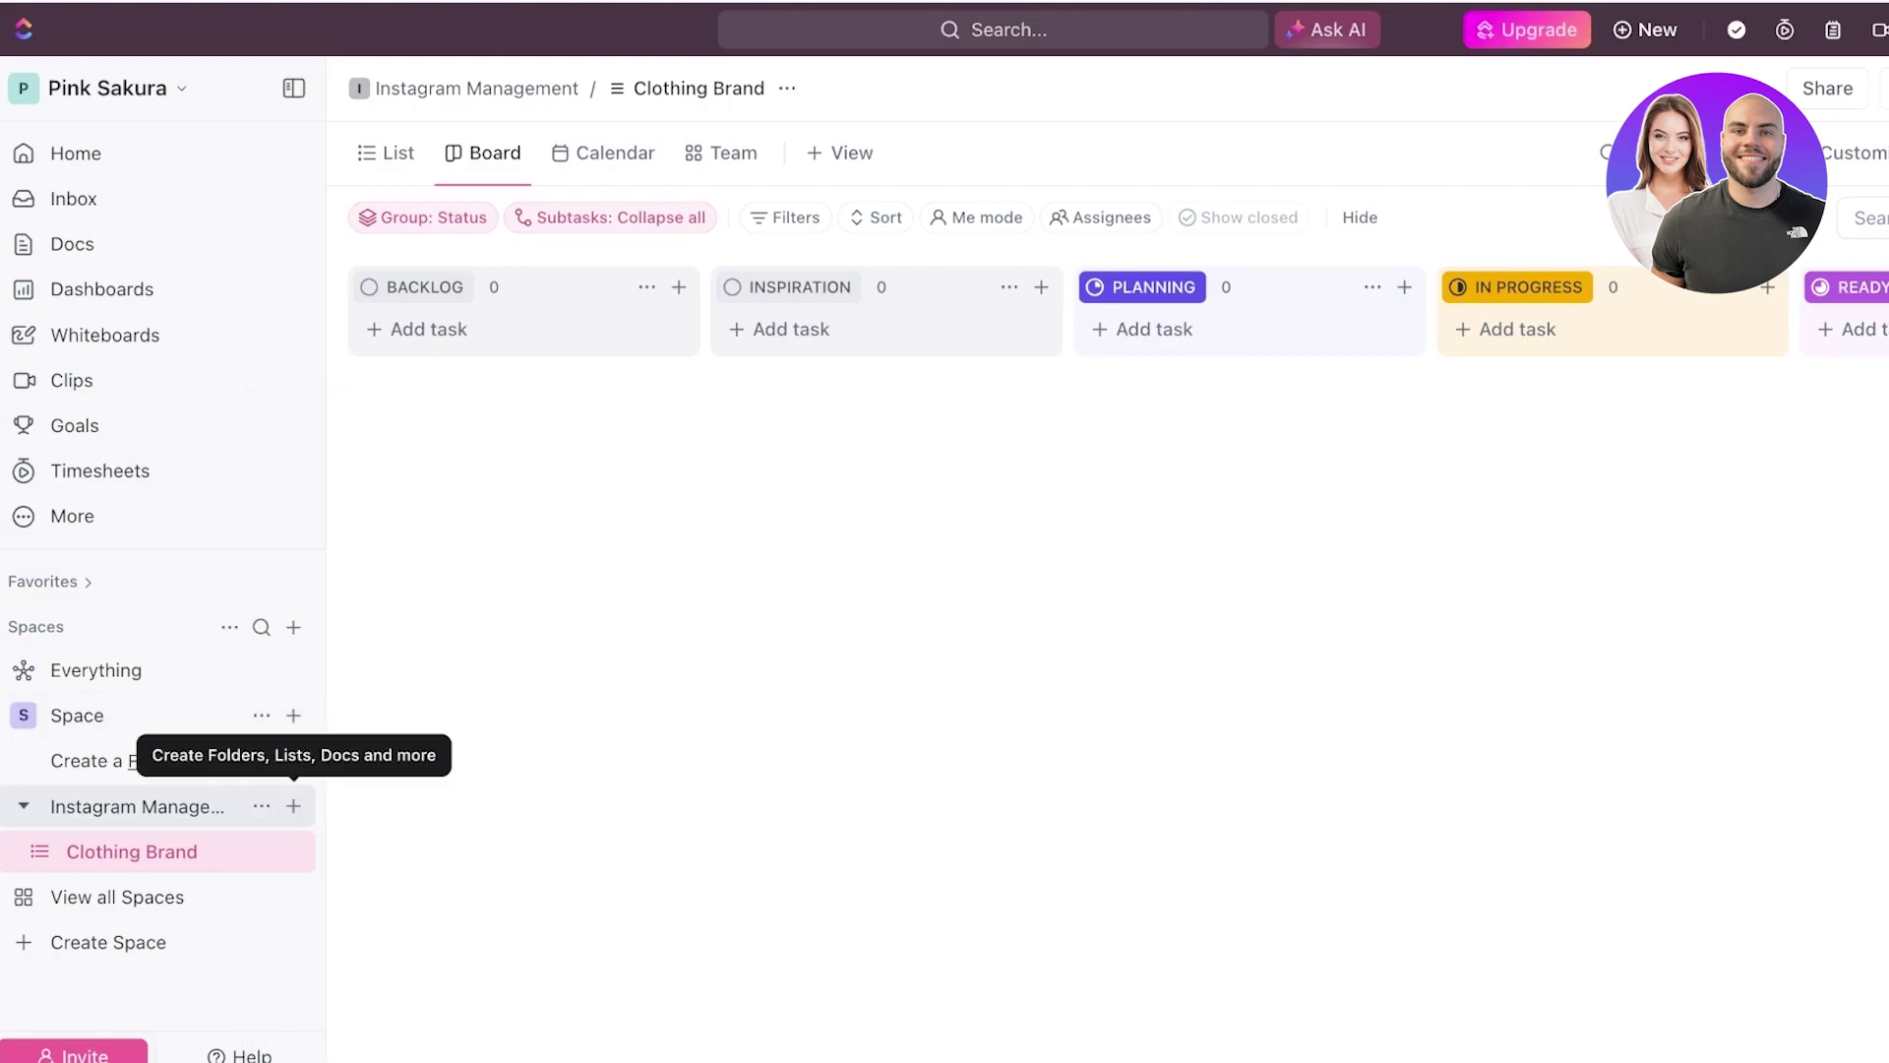
- Add a second list named 'Phonecase Brand' inside Instagram Management
{"action": "left_click", "coordinate": [294, 806]}
{"action": "left_click", "coordinate": [365, 678]}
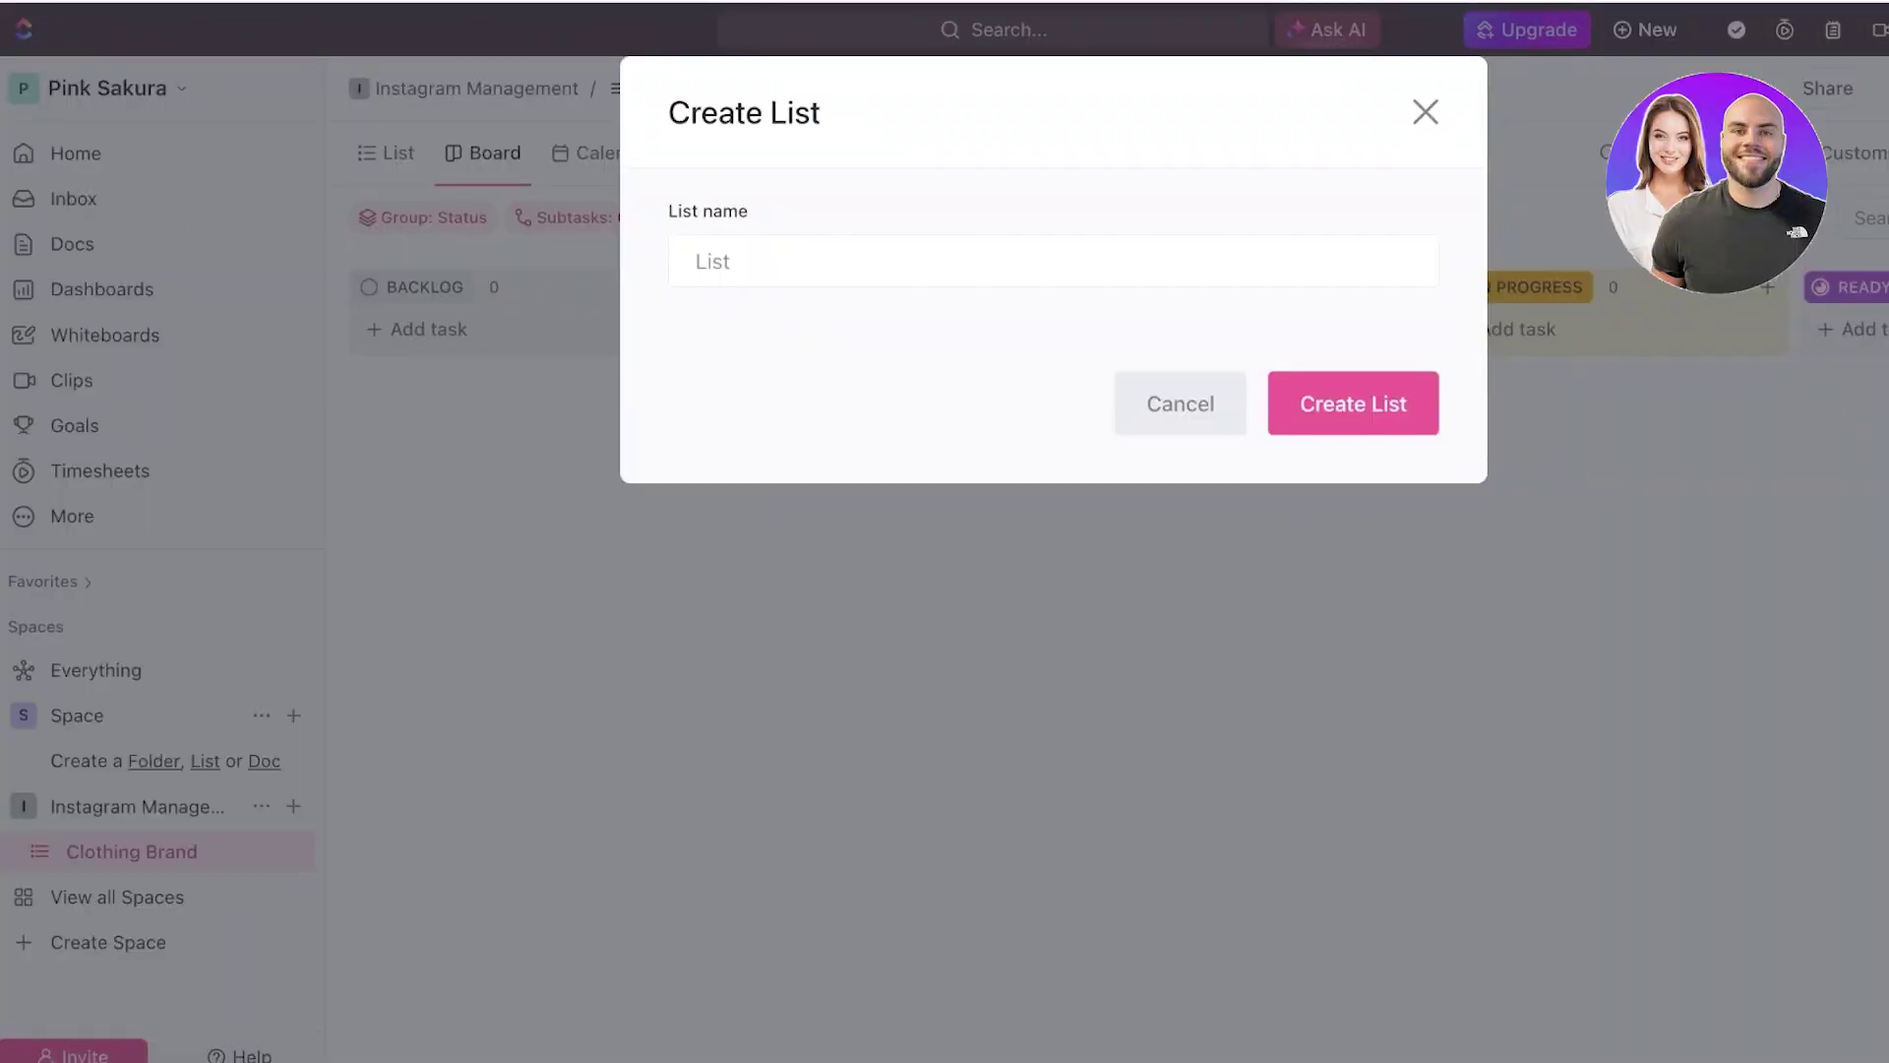
{"action": "type", "text": "B"}
{"action": "key", "text": "BackSpace"}
{"action": "type", "text": "Phonecase Brand"}
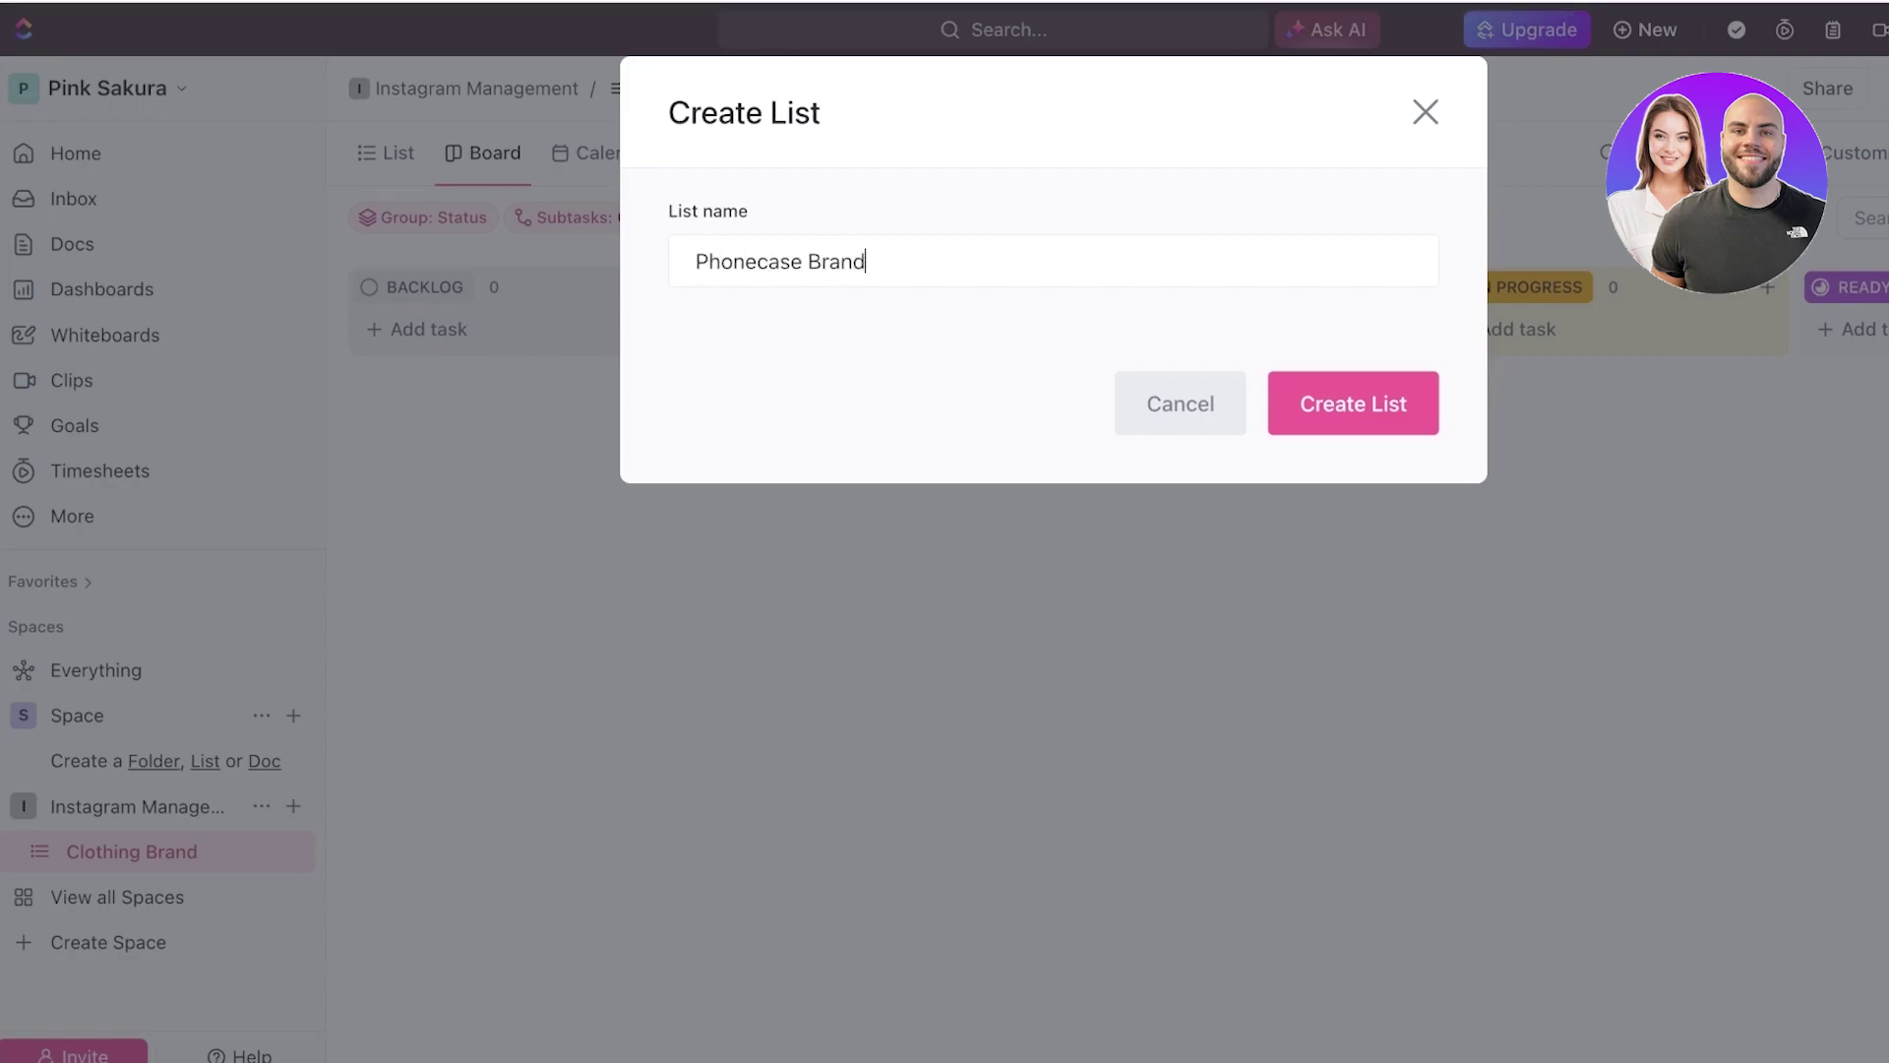
{"action": "key", "text": "Return"}
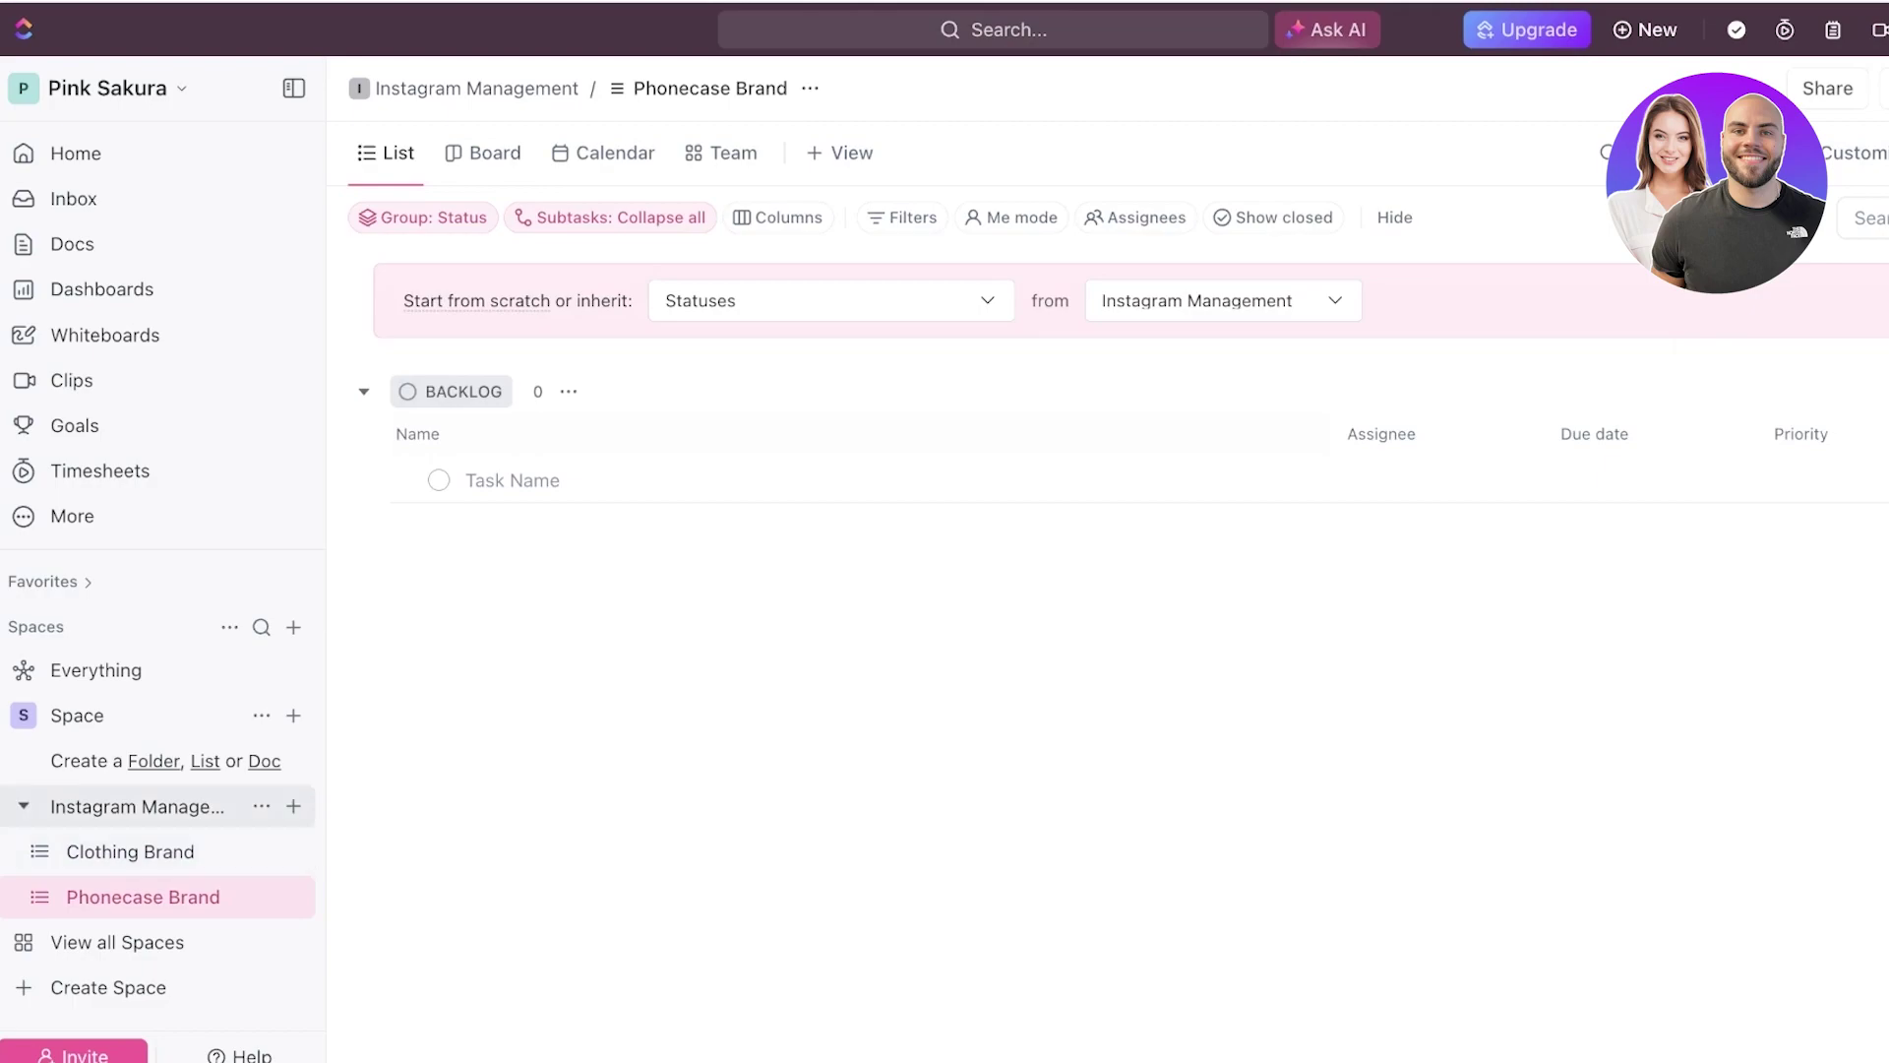
- Collapse Instagram Management and glance at the options for the space named Space
{"action": "left_click", "coordinate": [138, 806]}
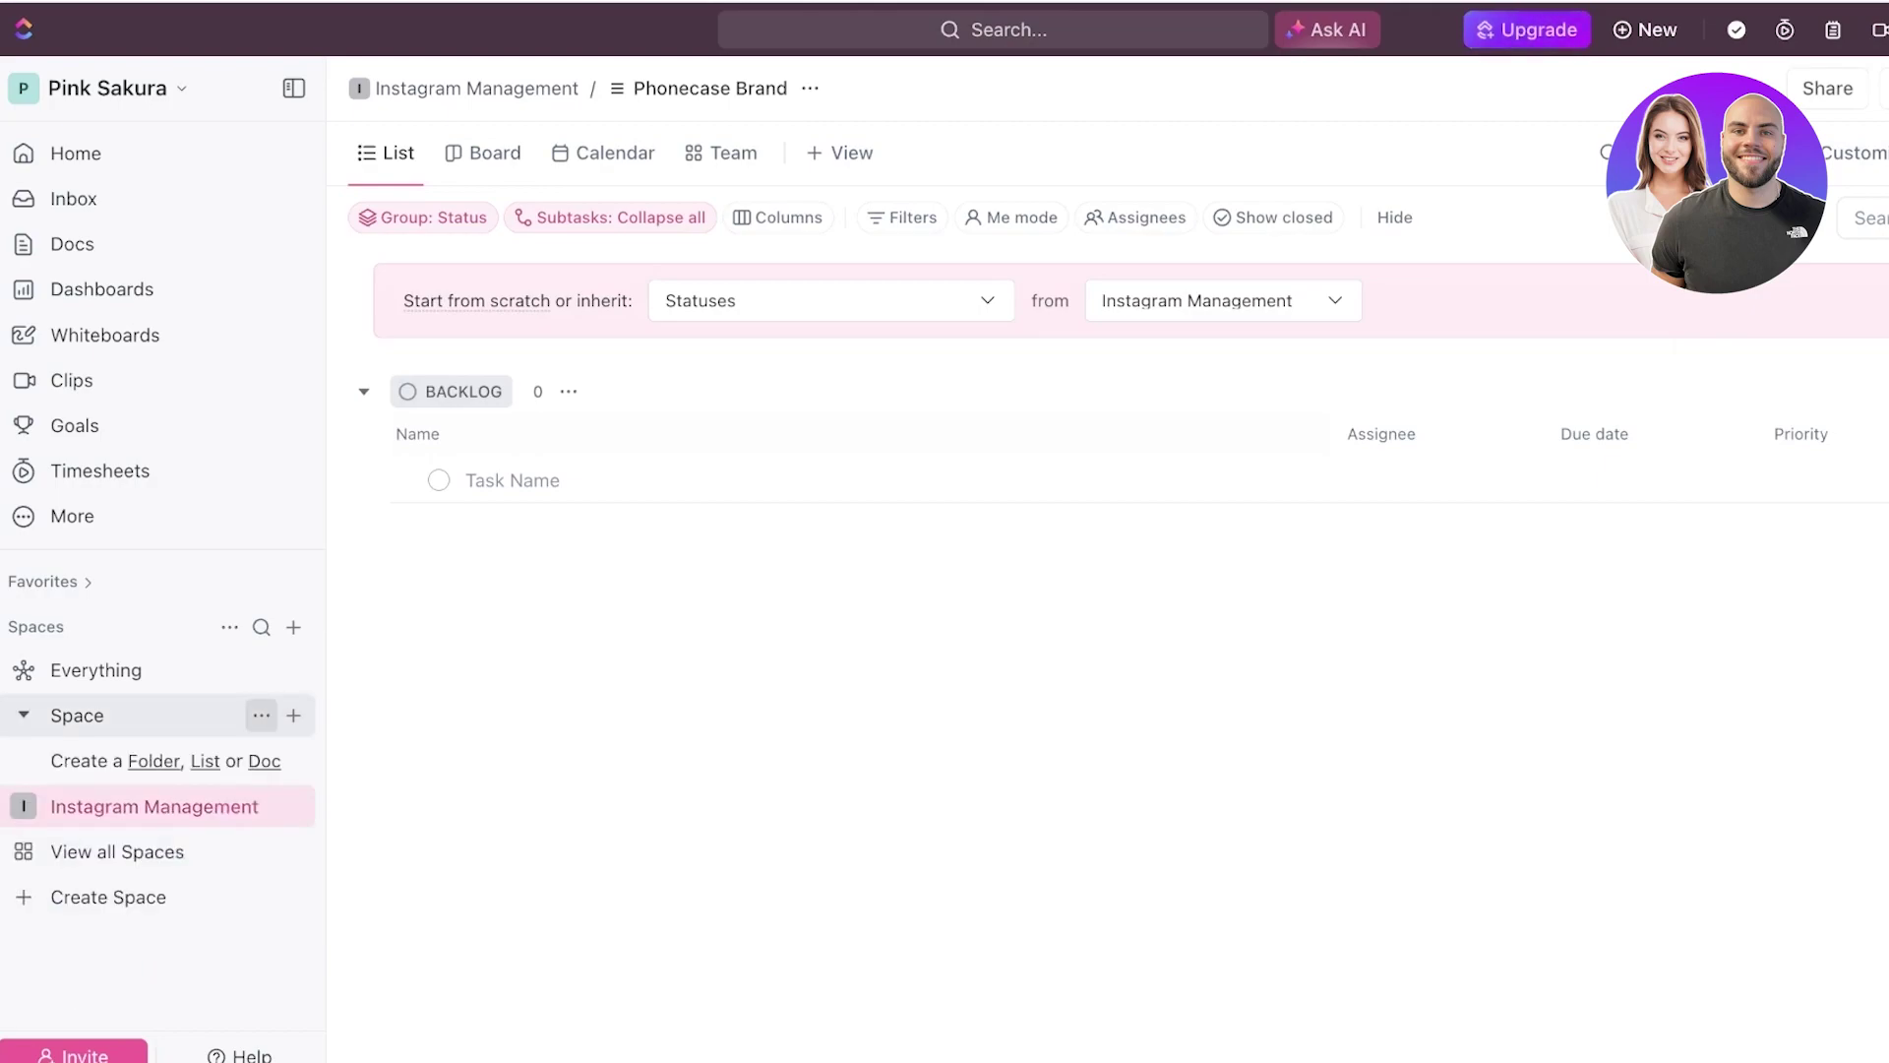
{"action": "left_click", "coordinate": [260, 715]}
{"action": "left_click", "coordinate": [261, 715]}
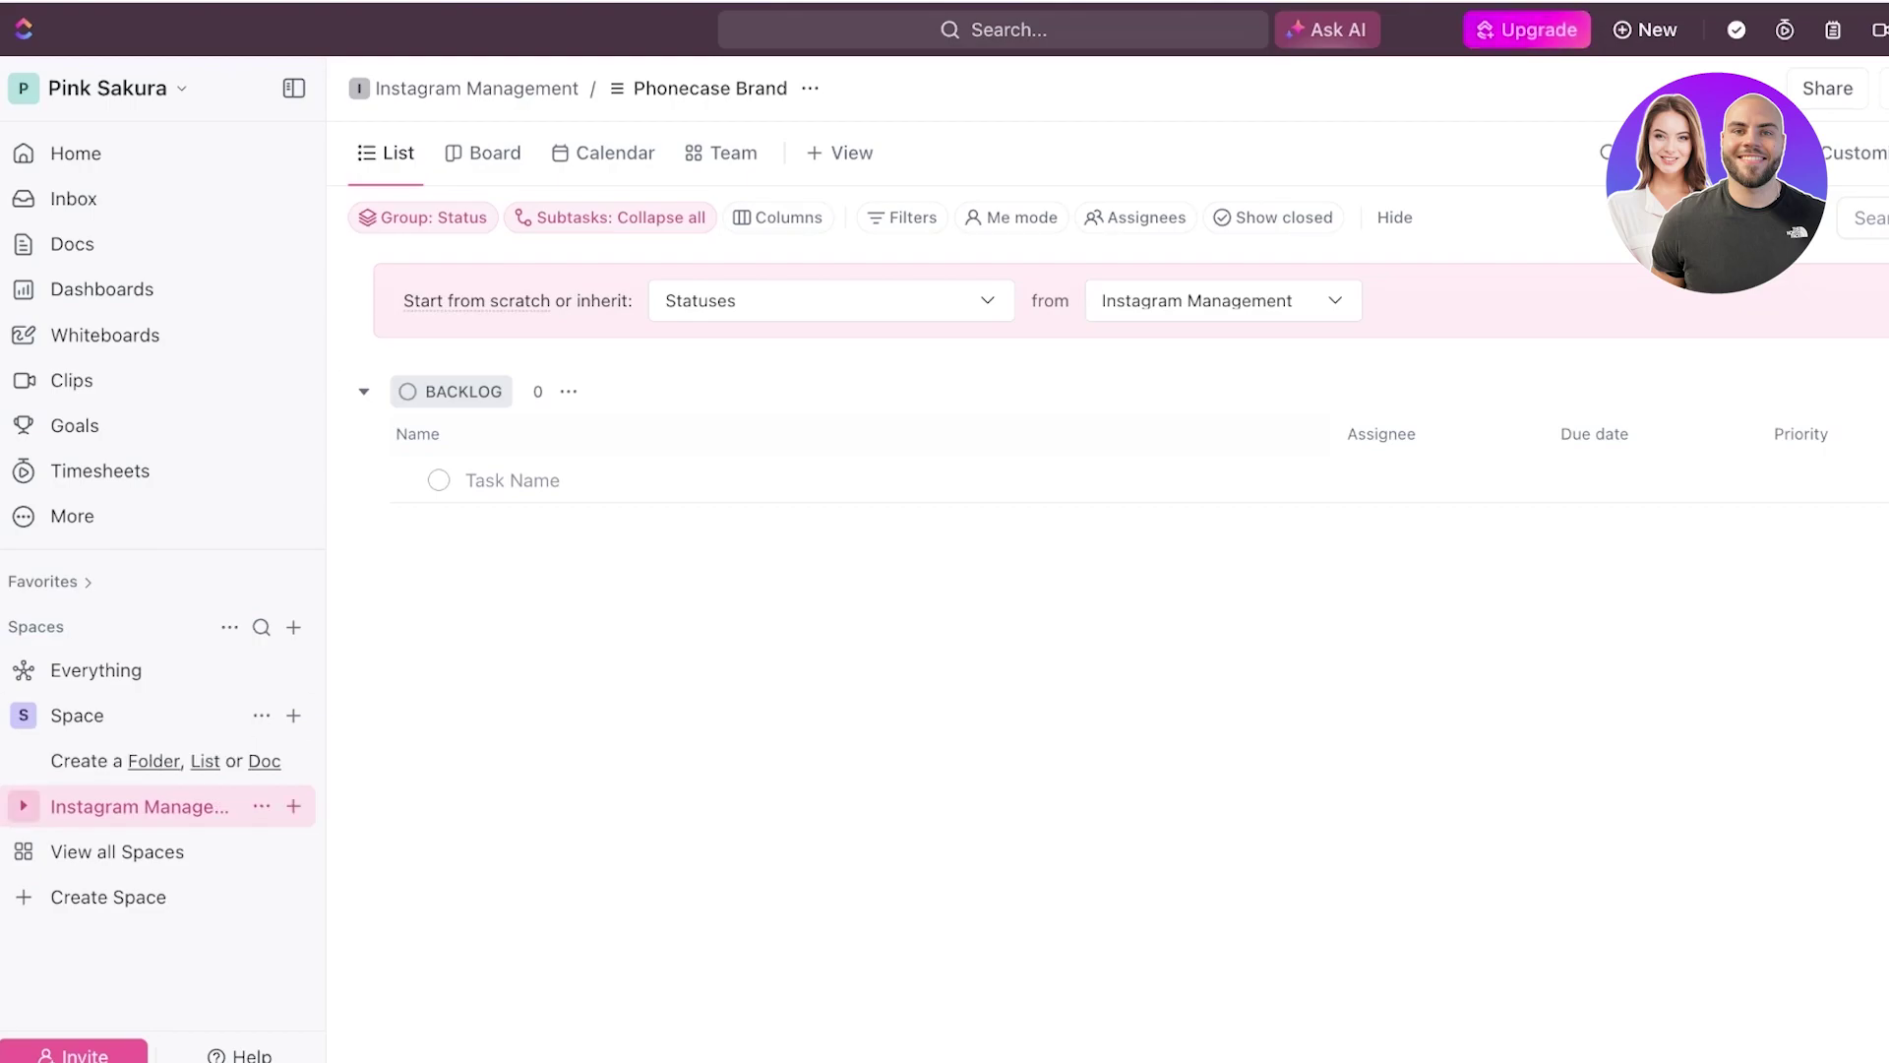
- Show the Phonecase Brand list as a Board of status columns
{"action": "left_click", "coordinate": [138, 806]}
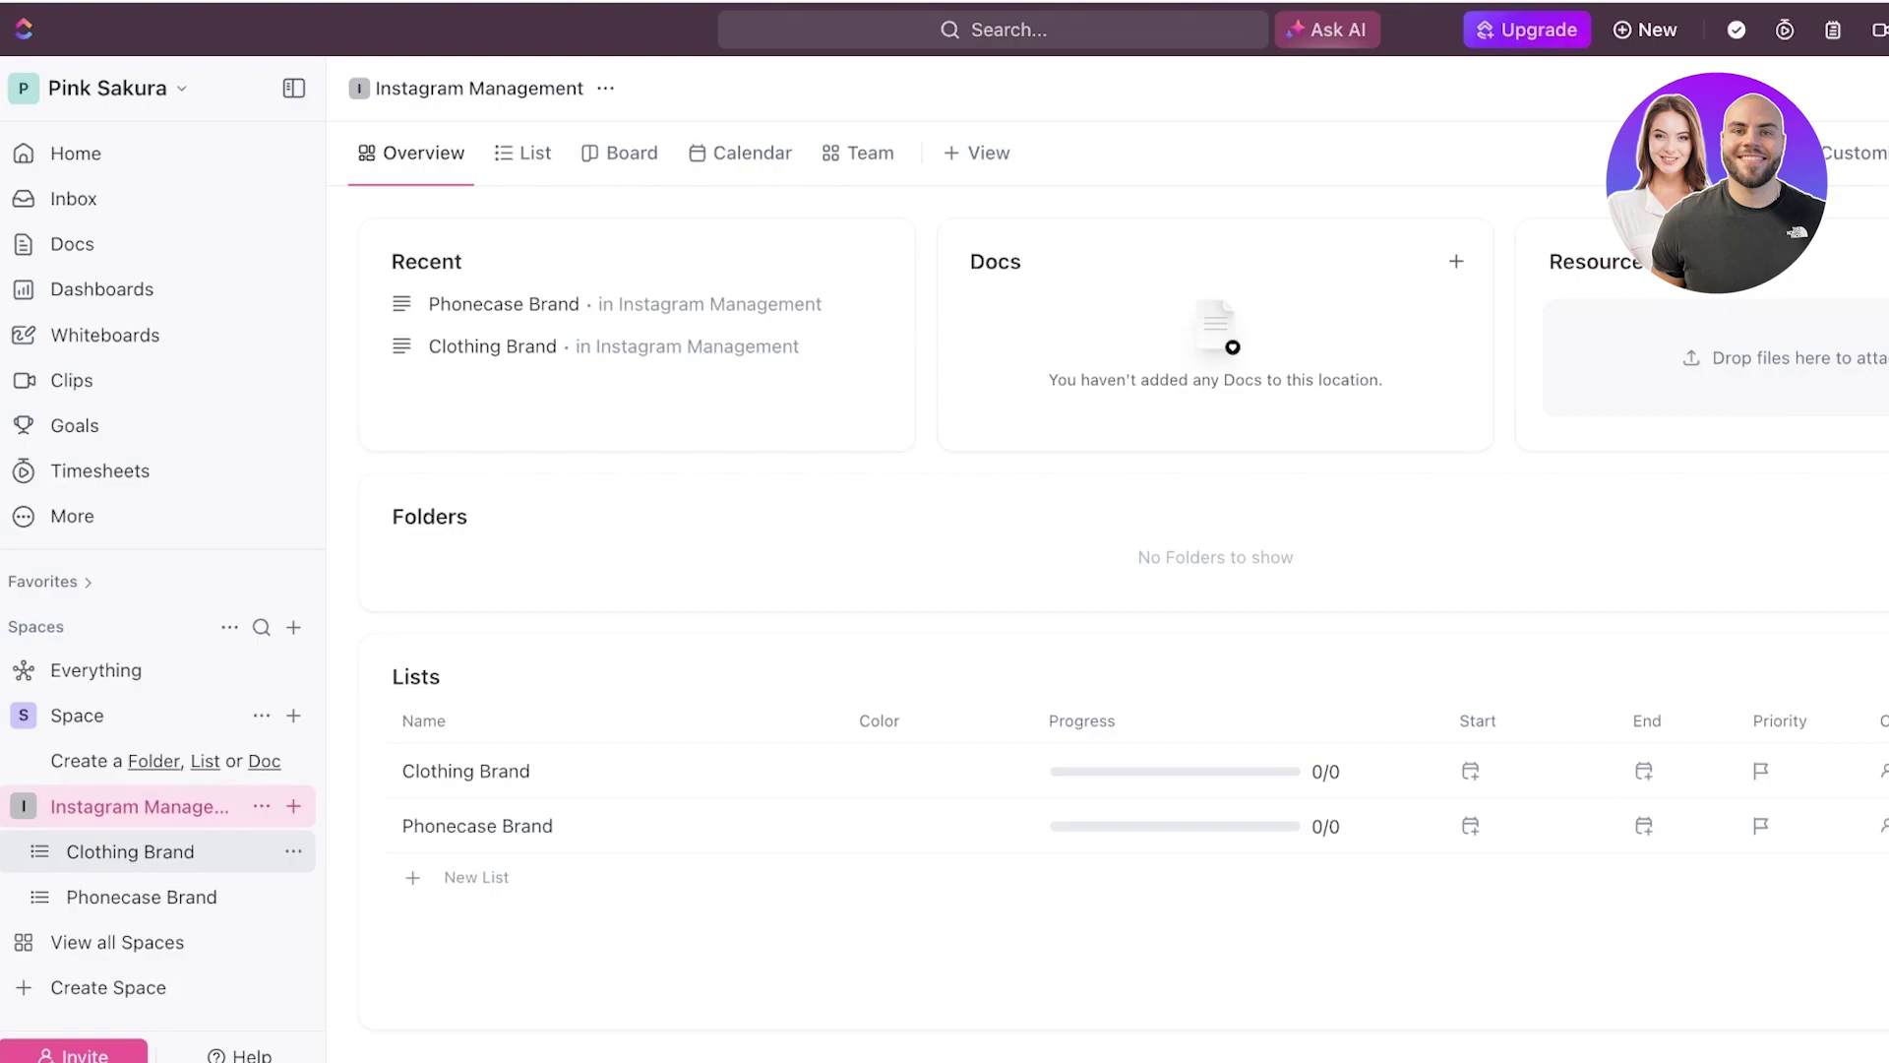
{"action": "left_click", "coordinate": [130, 852]}
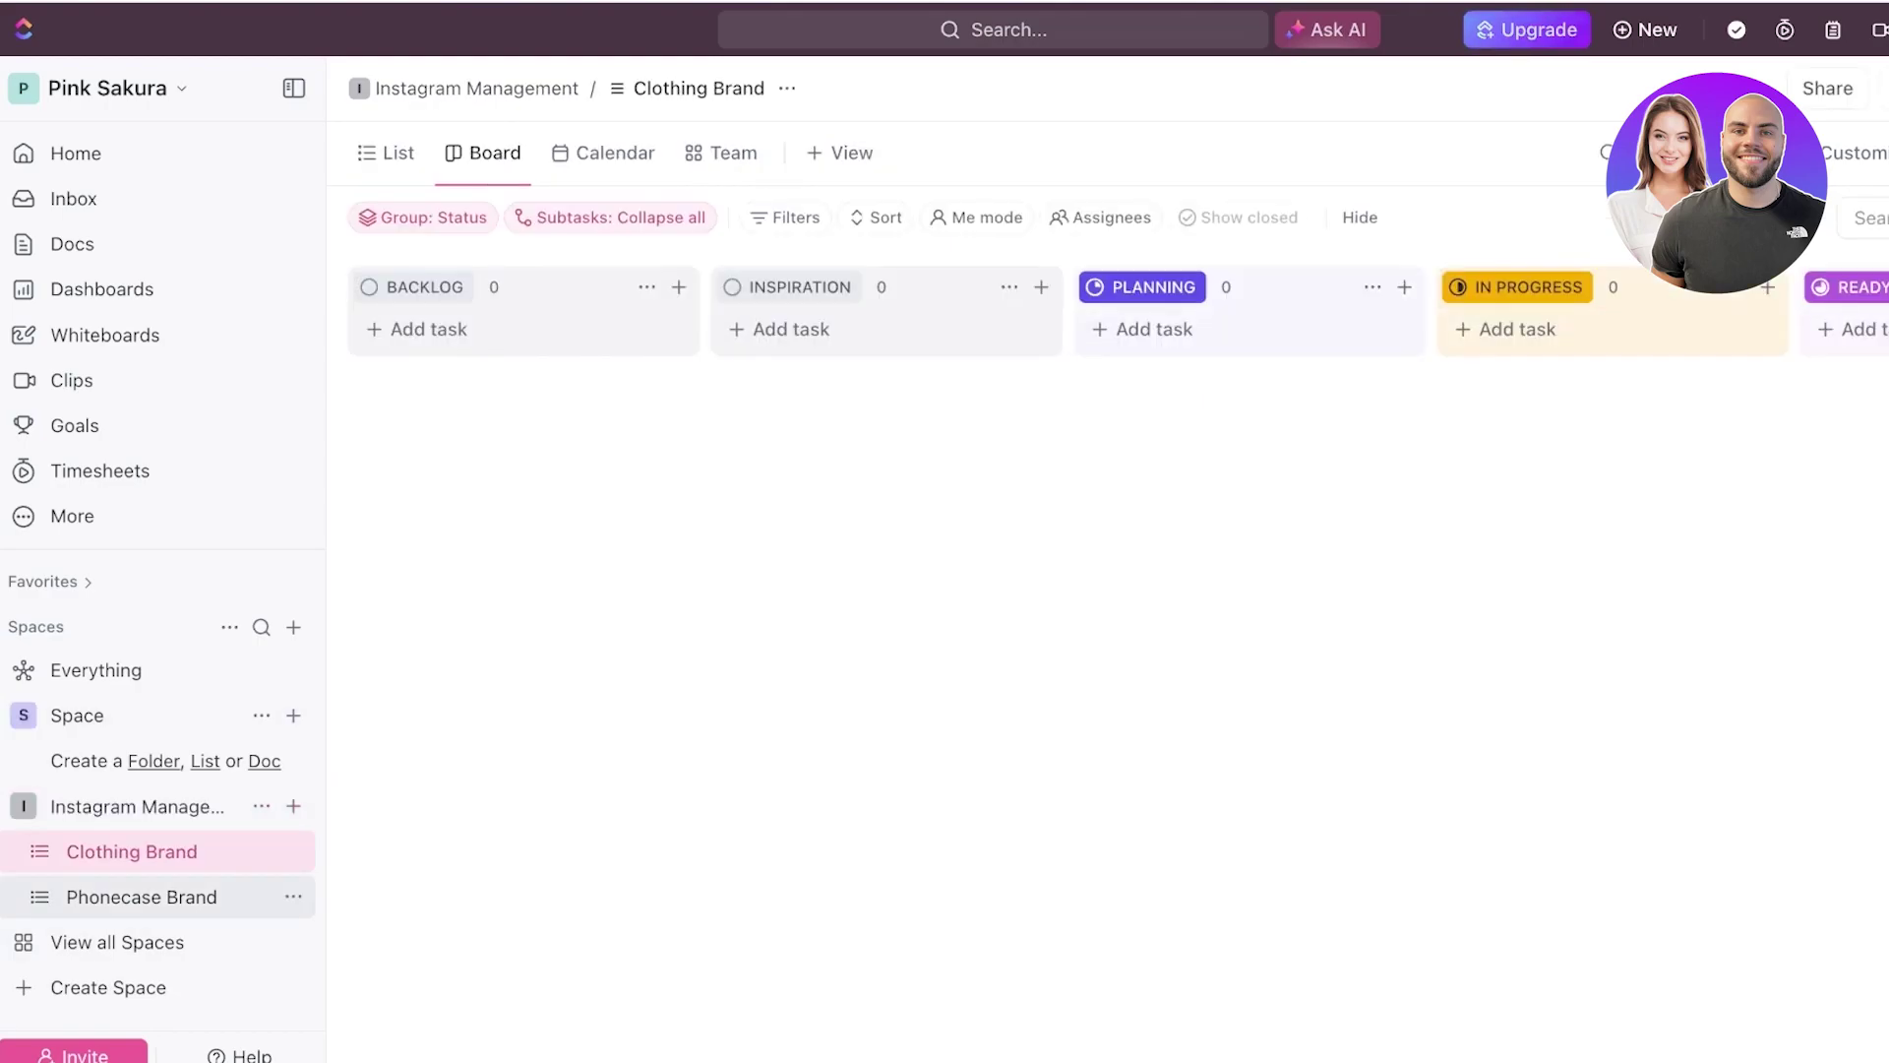
{"action": "left_click", "coordinate": [143, 896]}
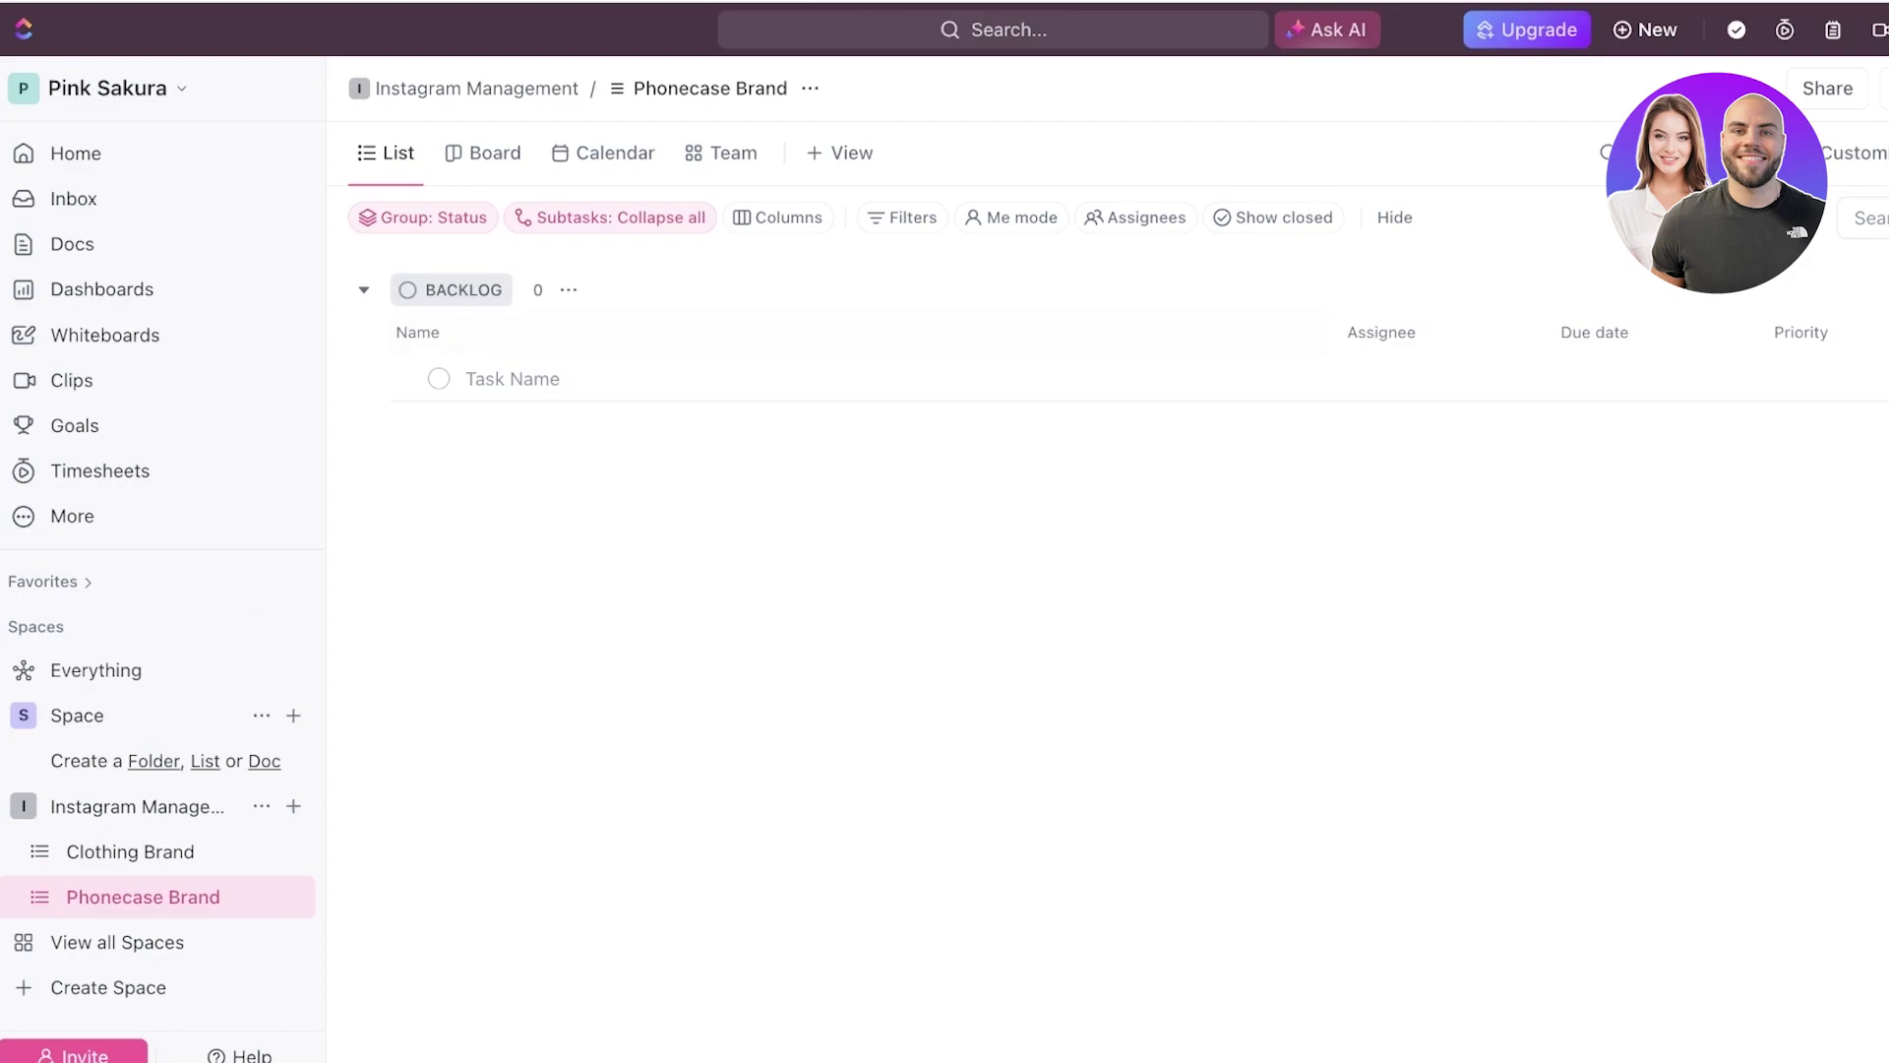
{"action": "left_click", "coordinate": [484, 152]}
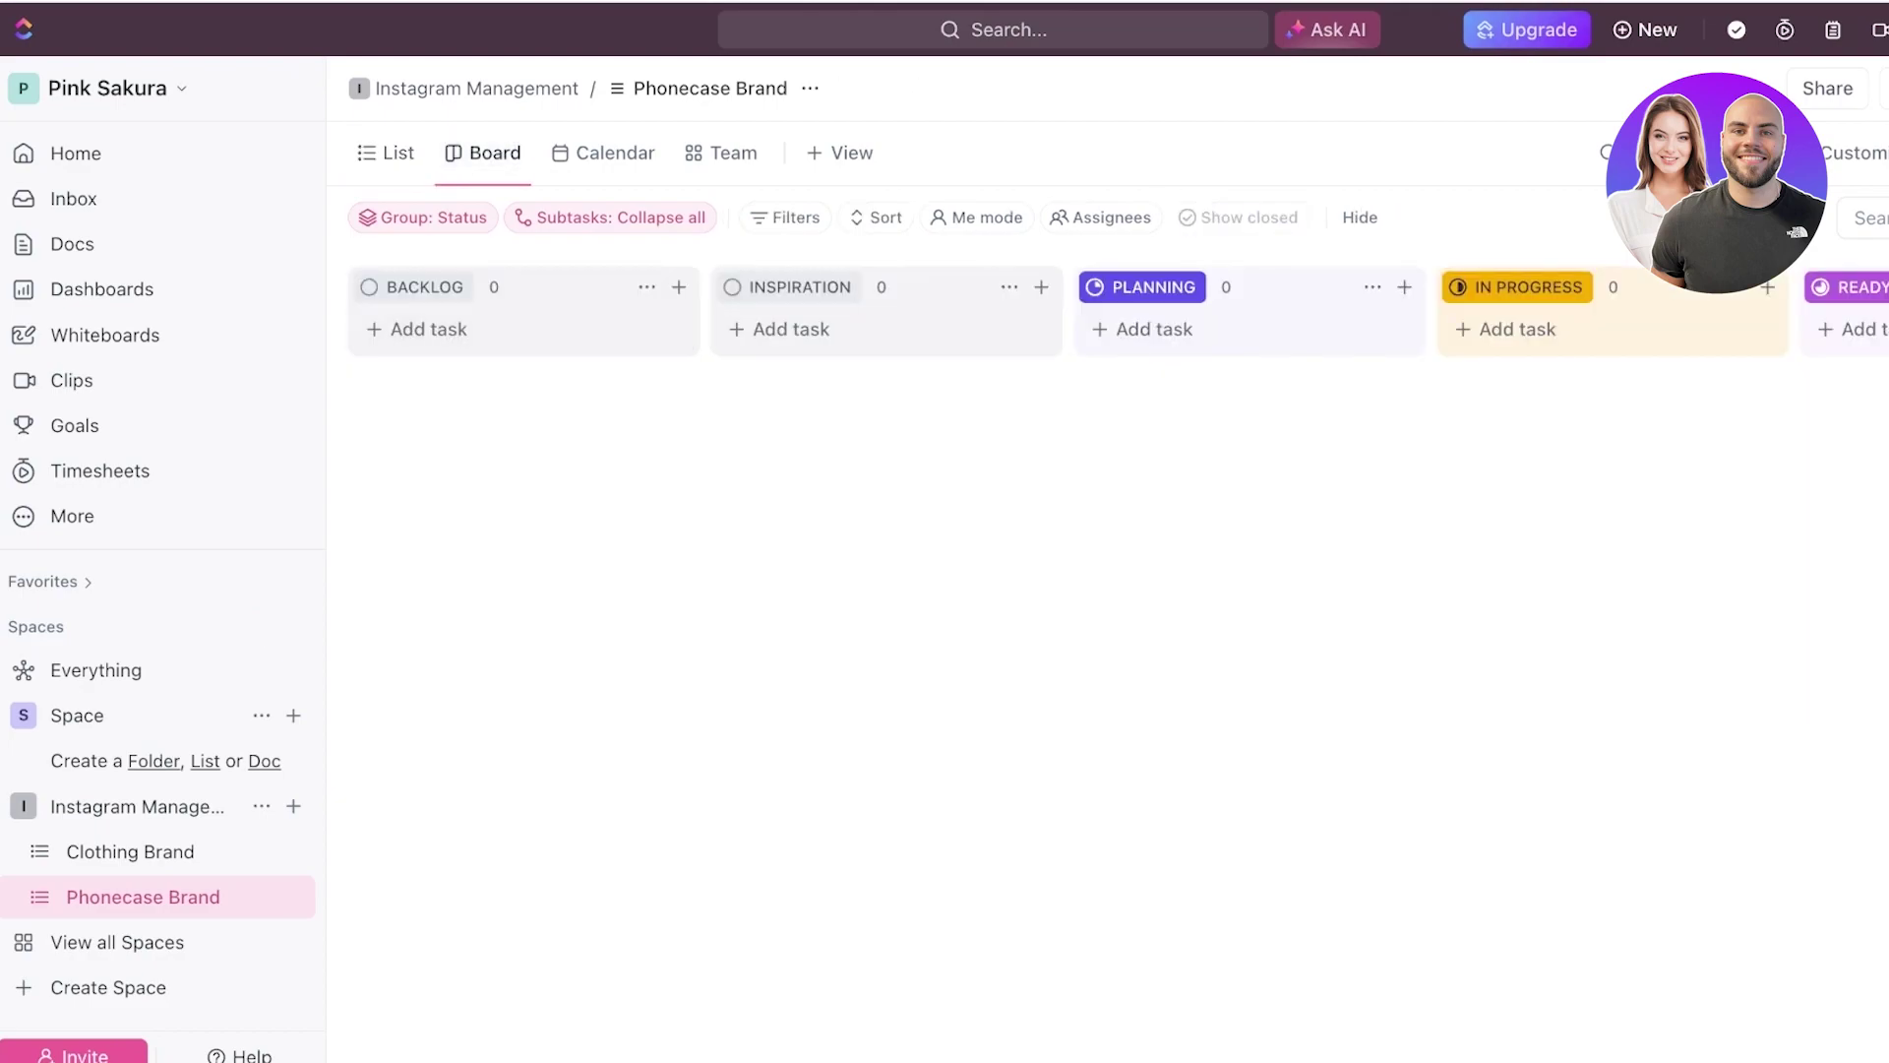
- Add the Backlog task 'Generate ideas to present our ipohne15 case series'
{"action": "left_click", "coordinate": [428, 328]}
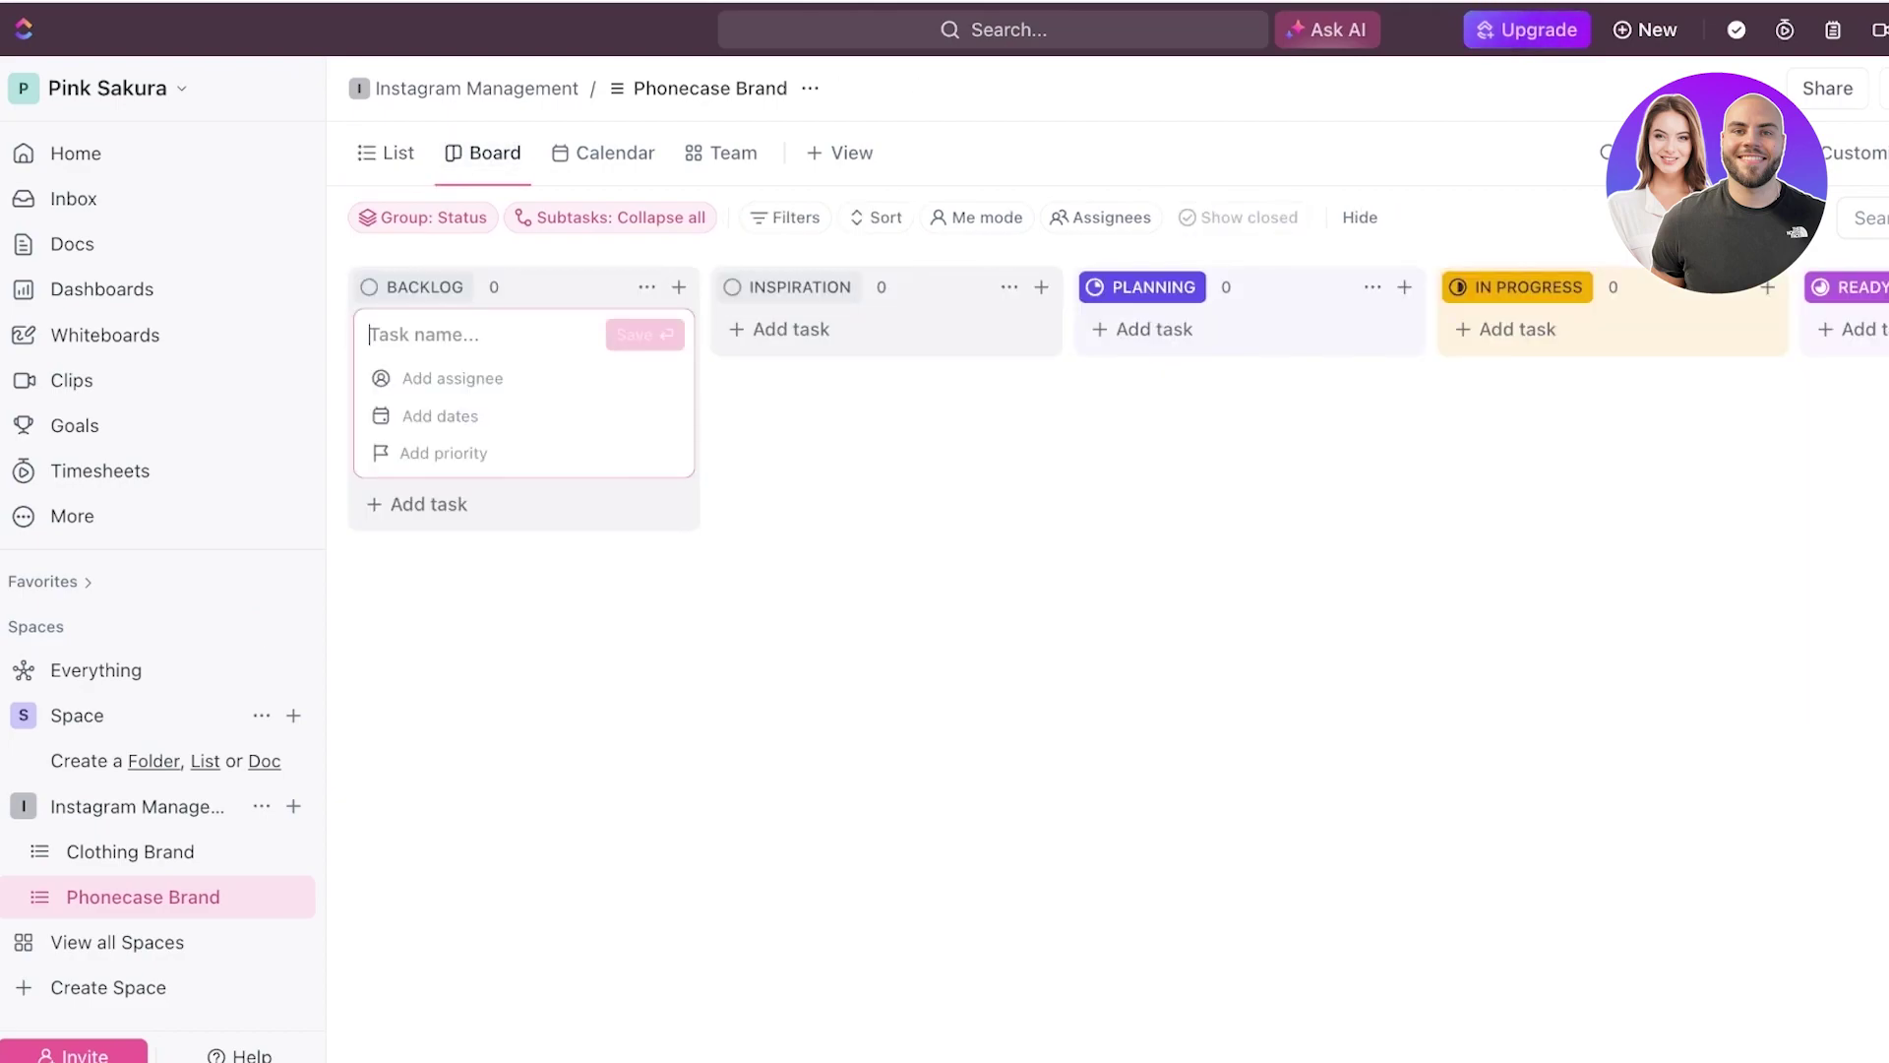
{"action": "type", "text": "A"}
{"action": "key", "text": "BackSpace"}
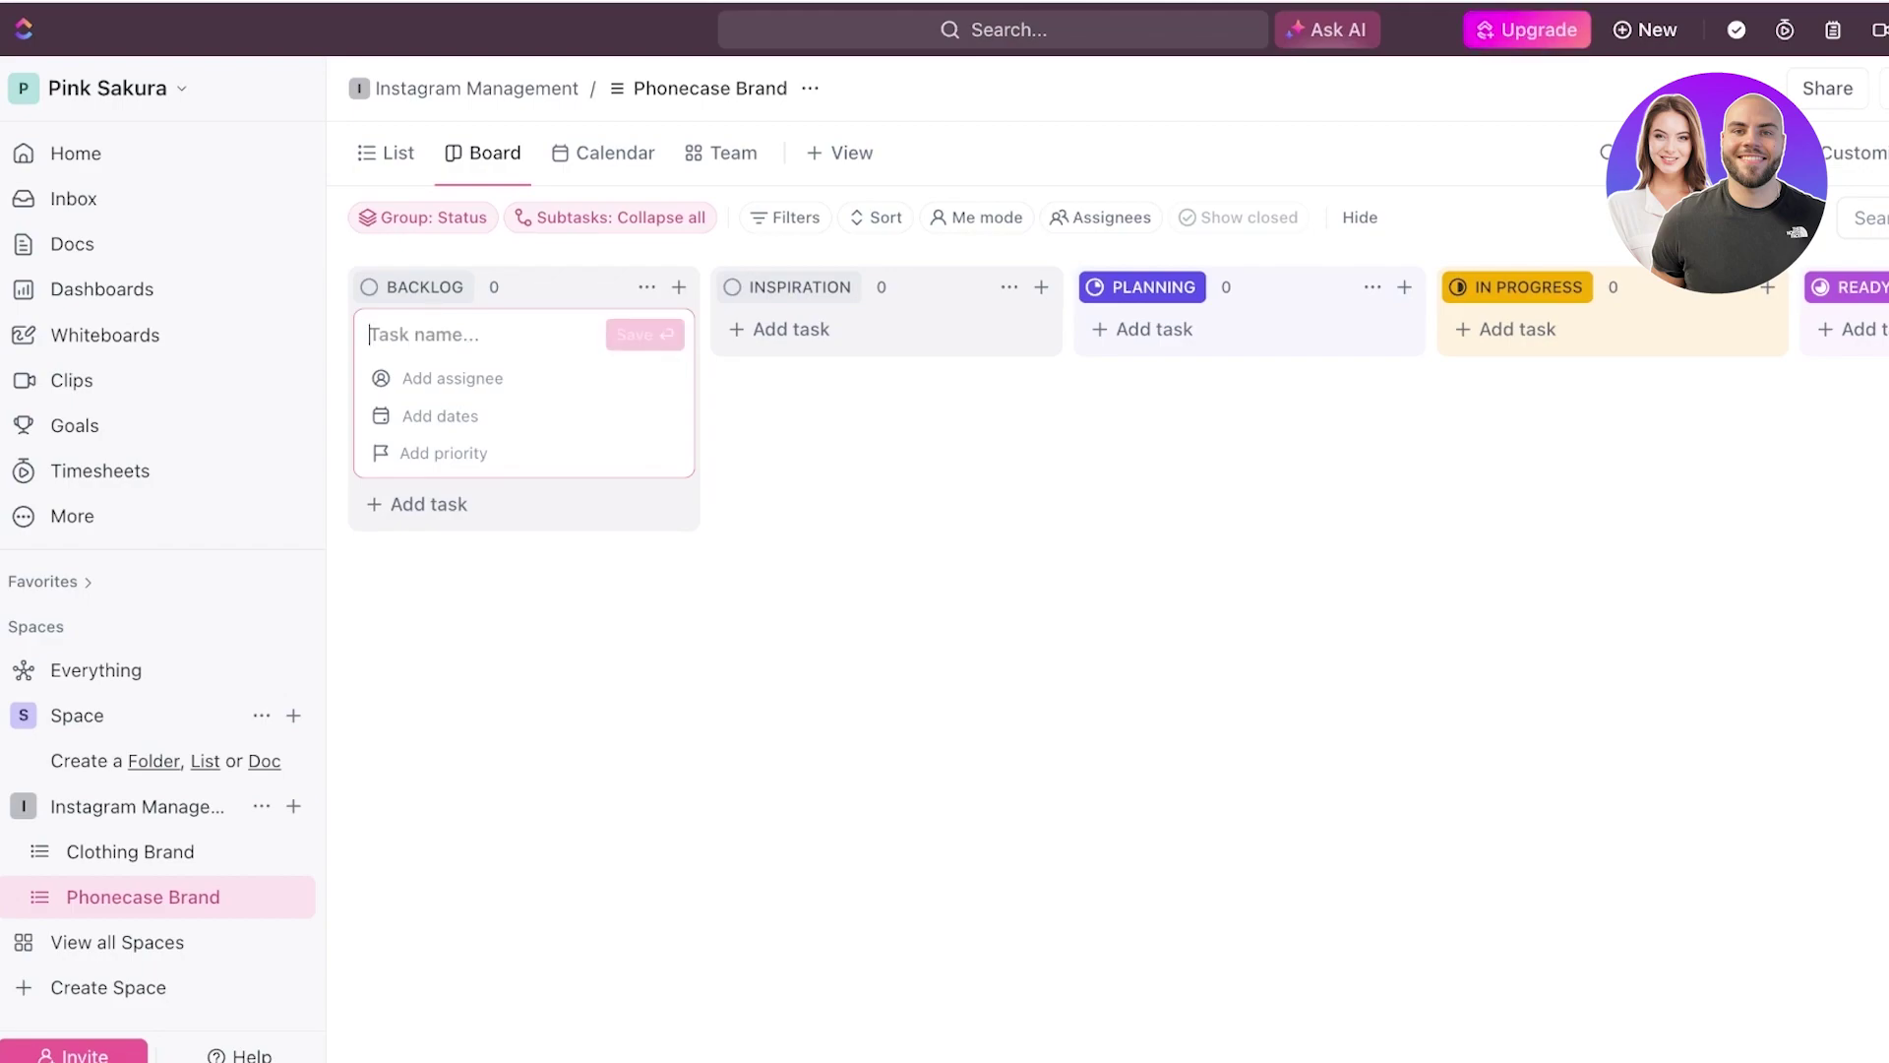
{"action": "type", "text": "Generate id"}
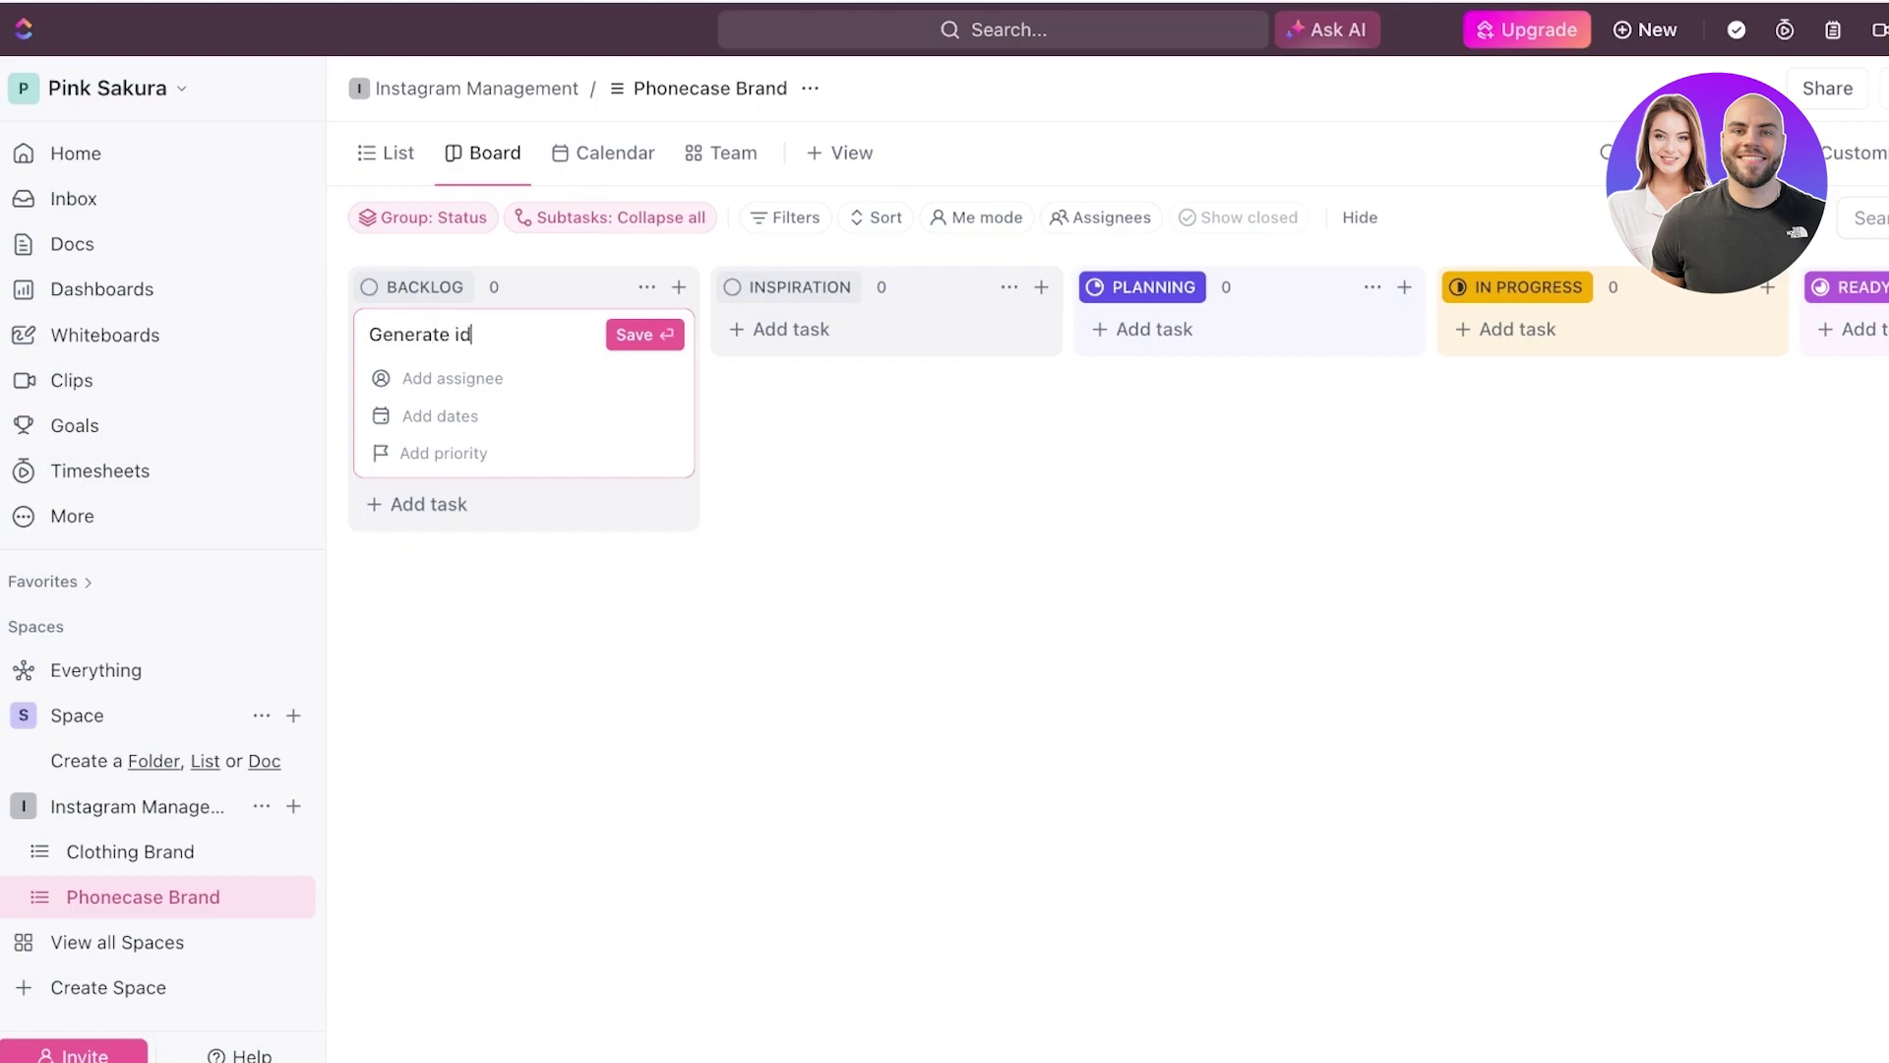
{"action": "type", "text": "eas to present"}
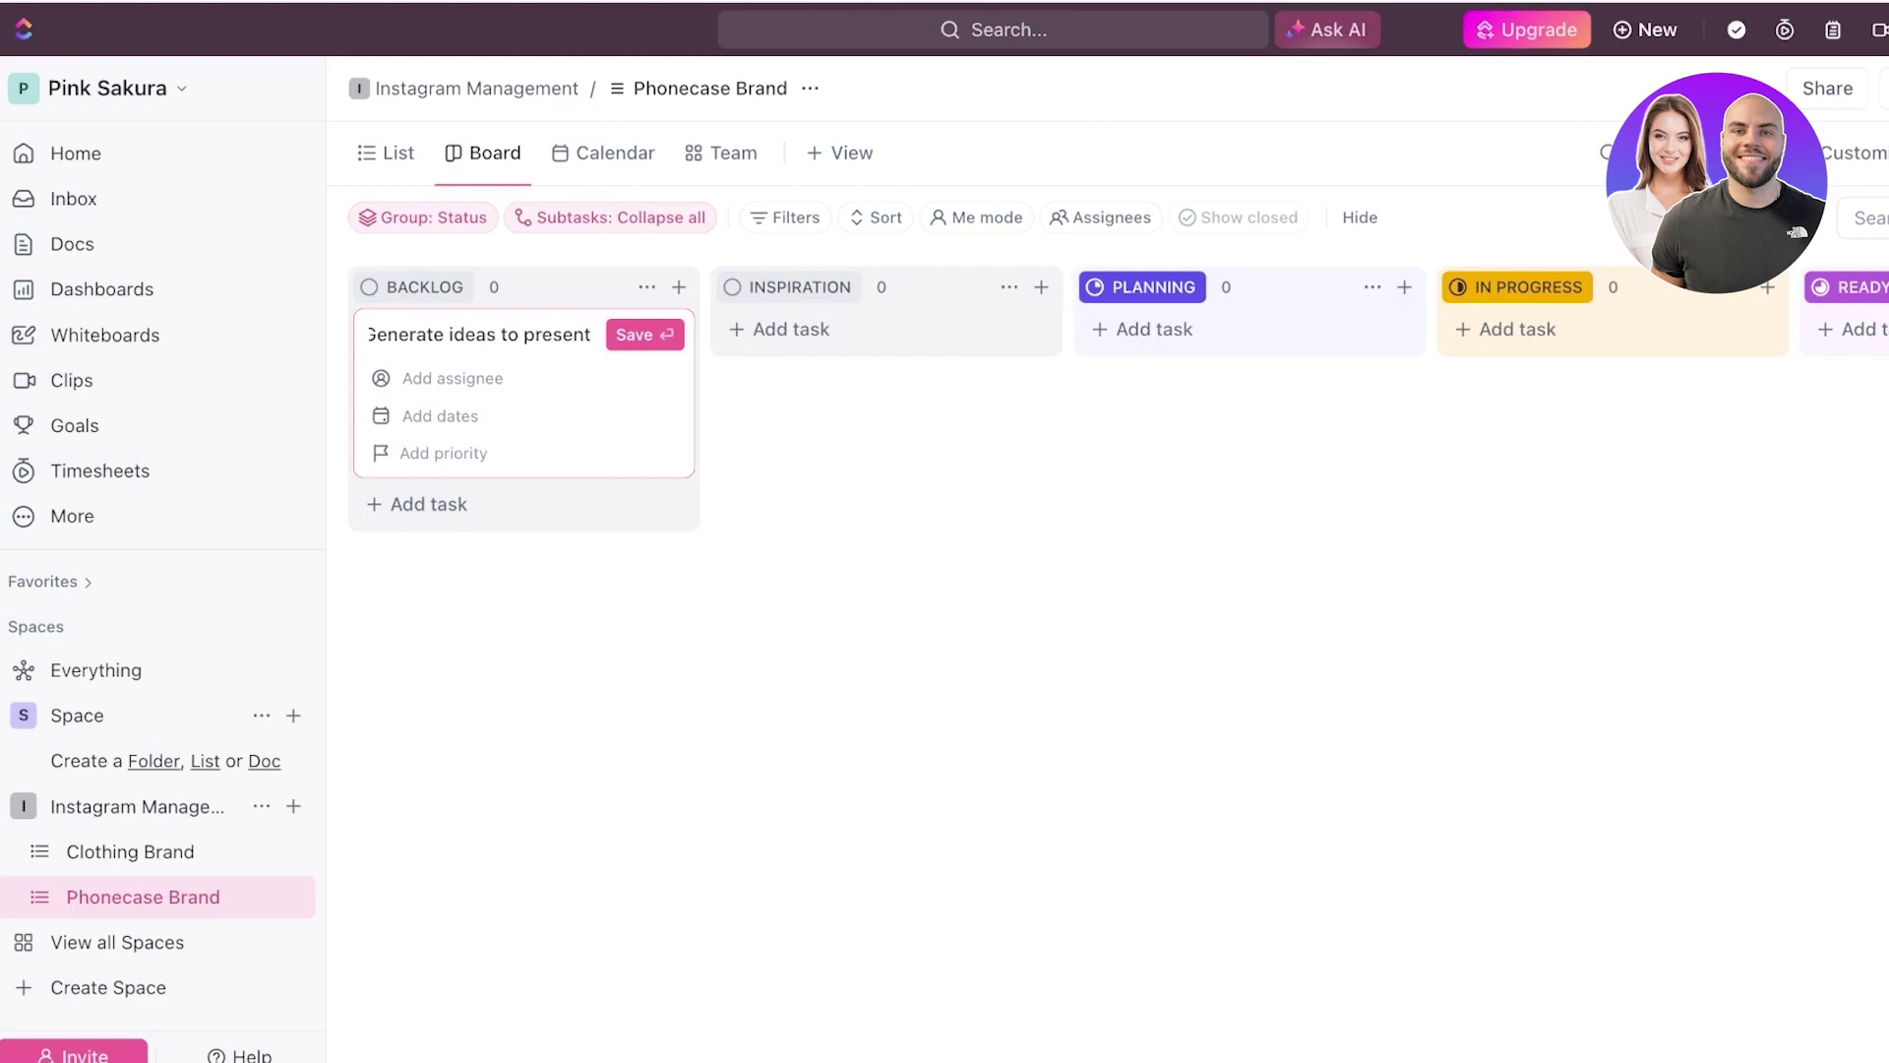
{"action": "type", "text": " our ipohne"}
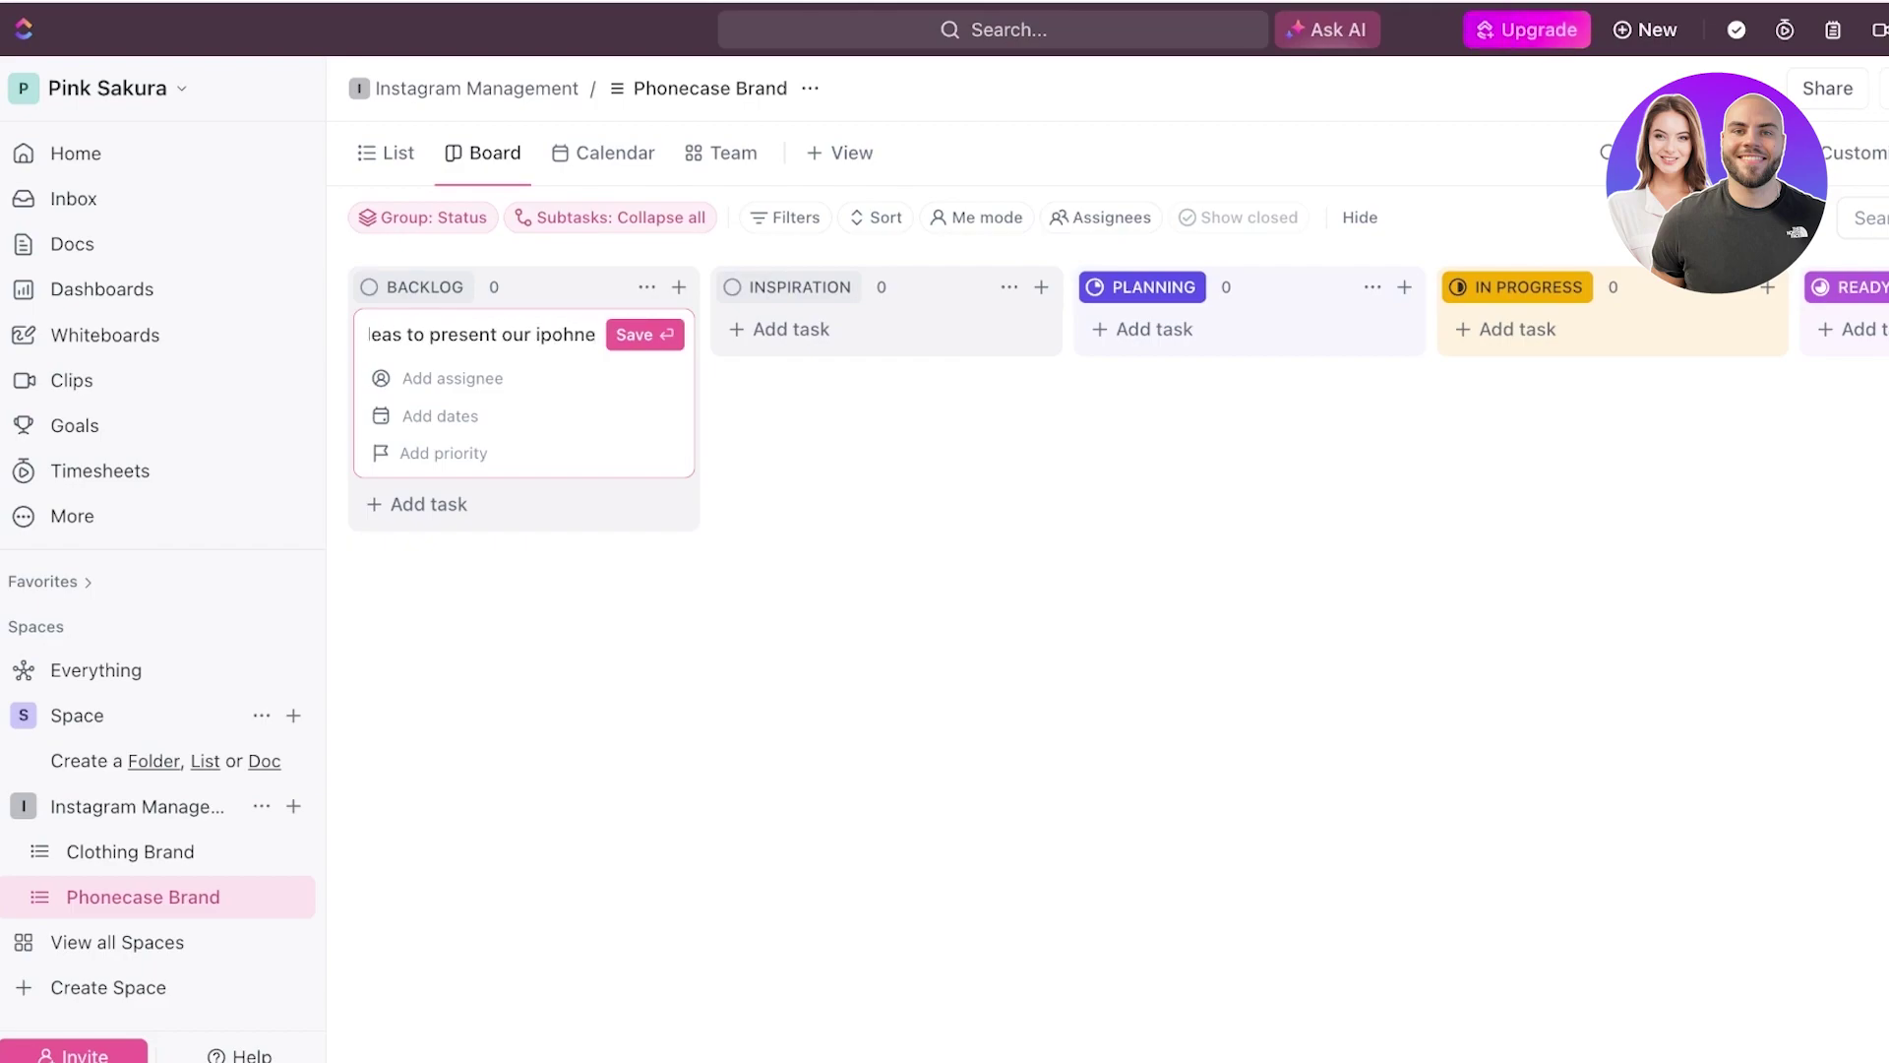
{"action": "type", "text": "15 case series"}
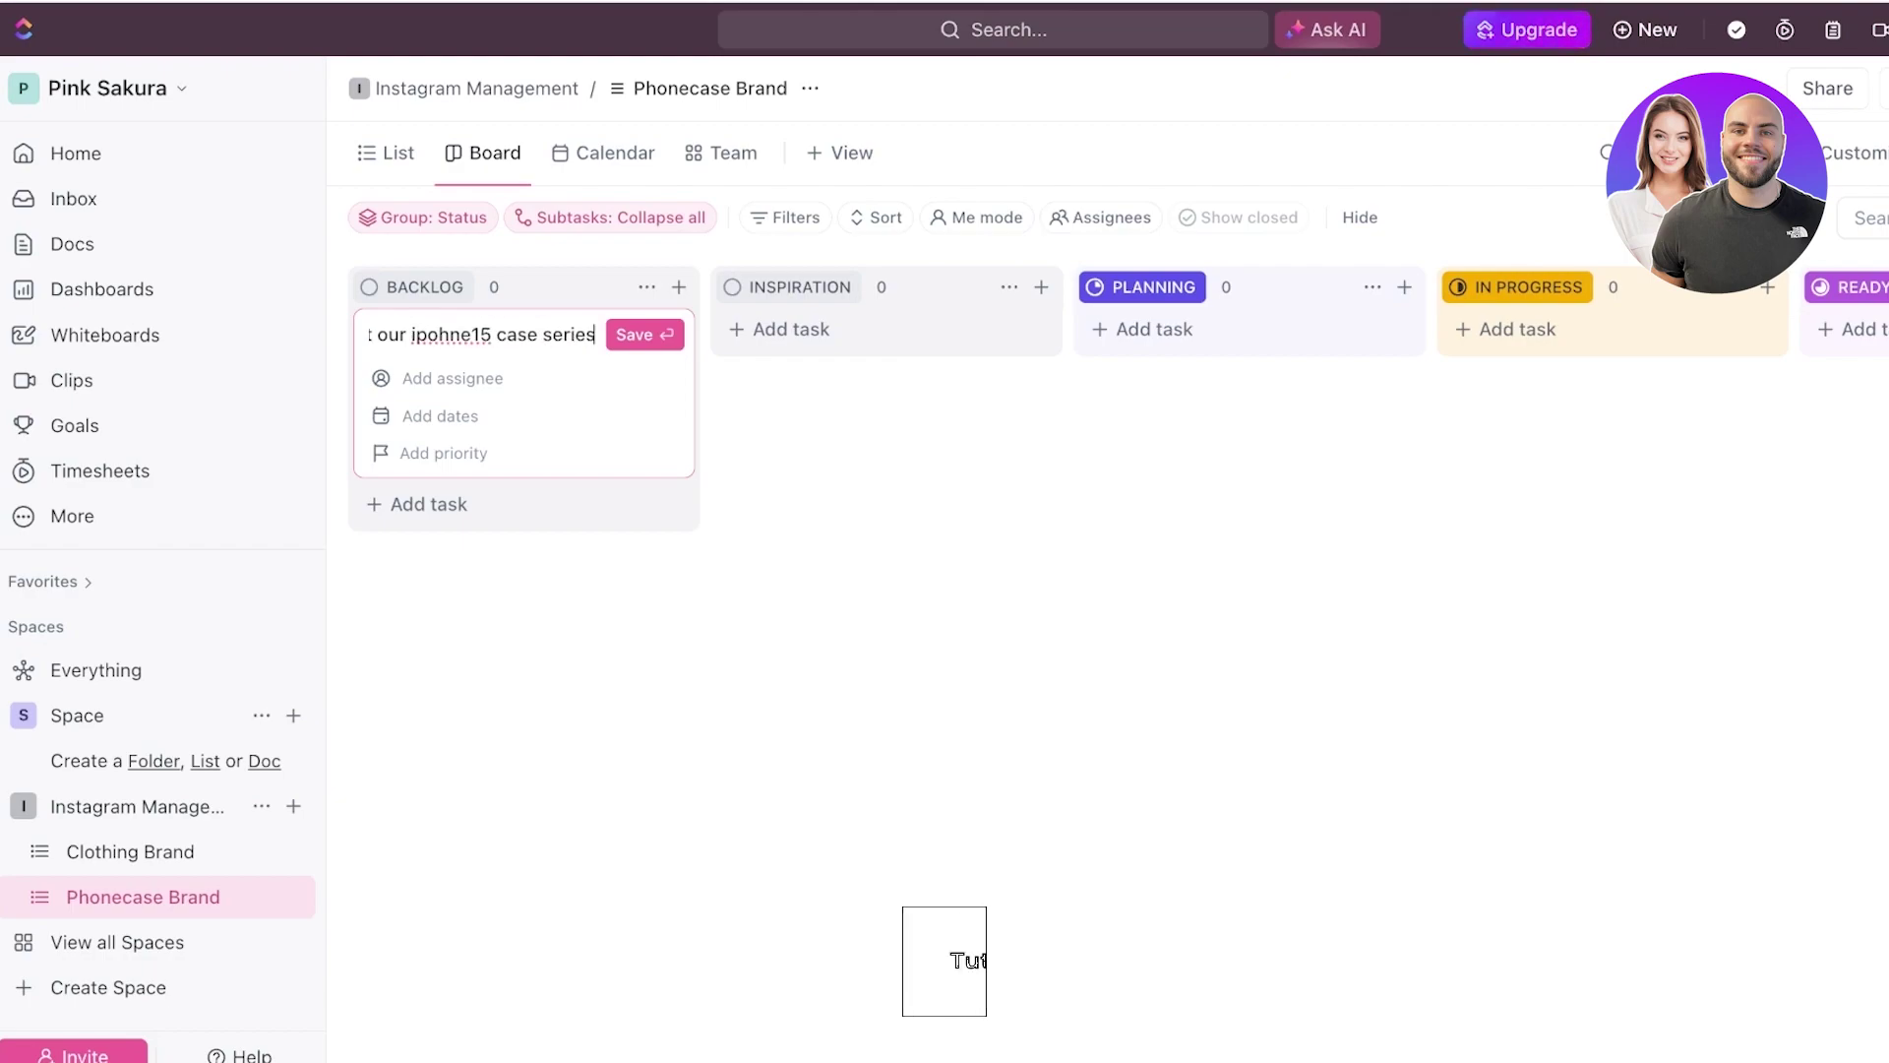
{"action": "key", "text": "Return"}
{"action": "key", "text": "Escape"}
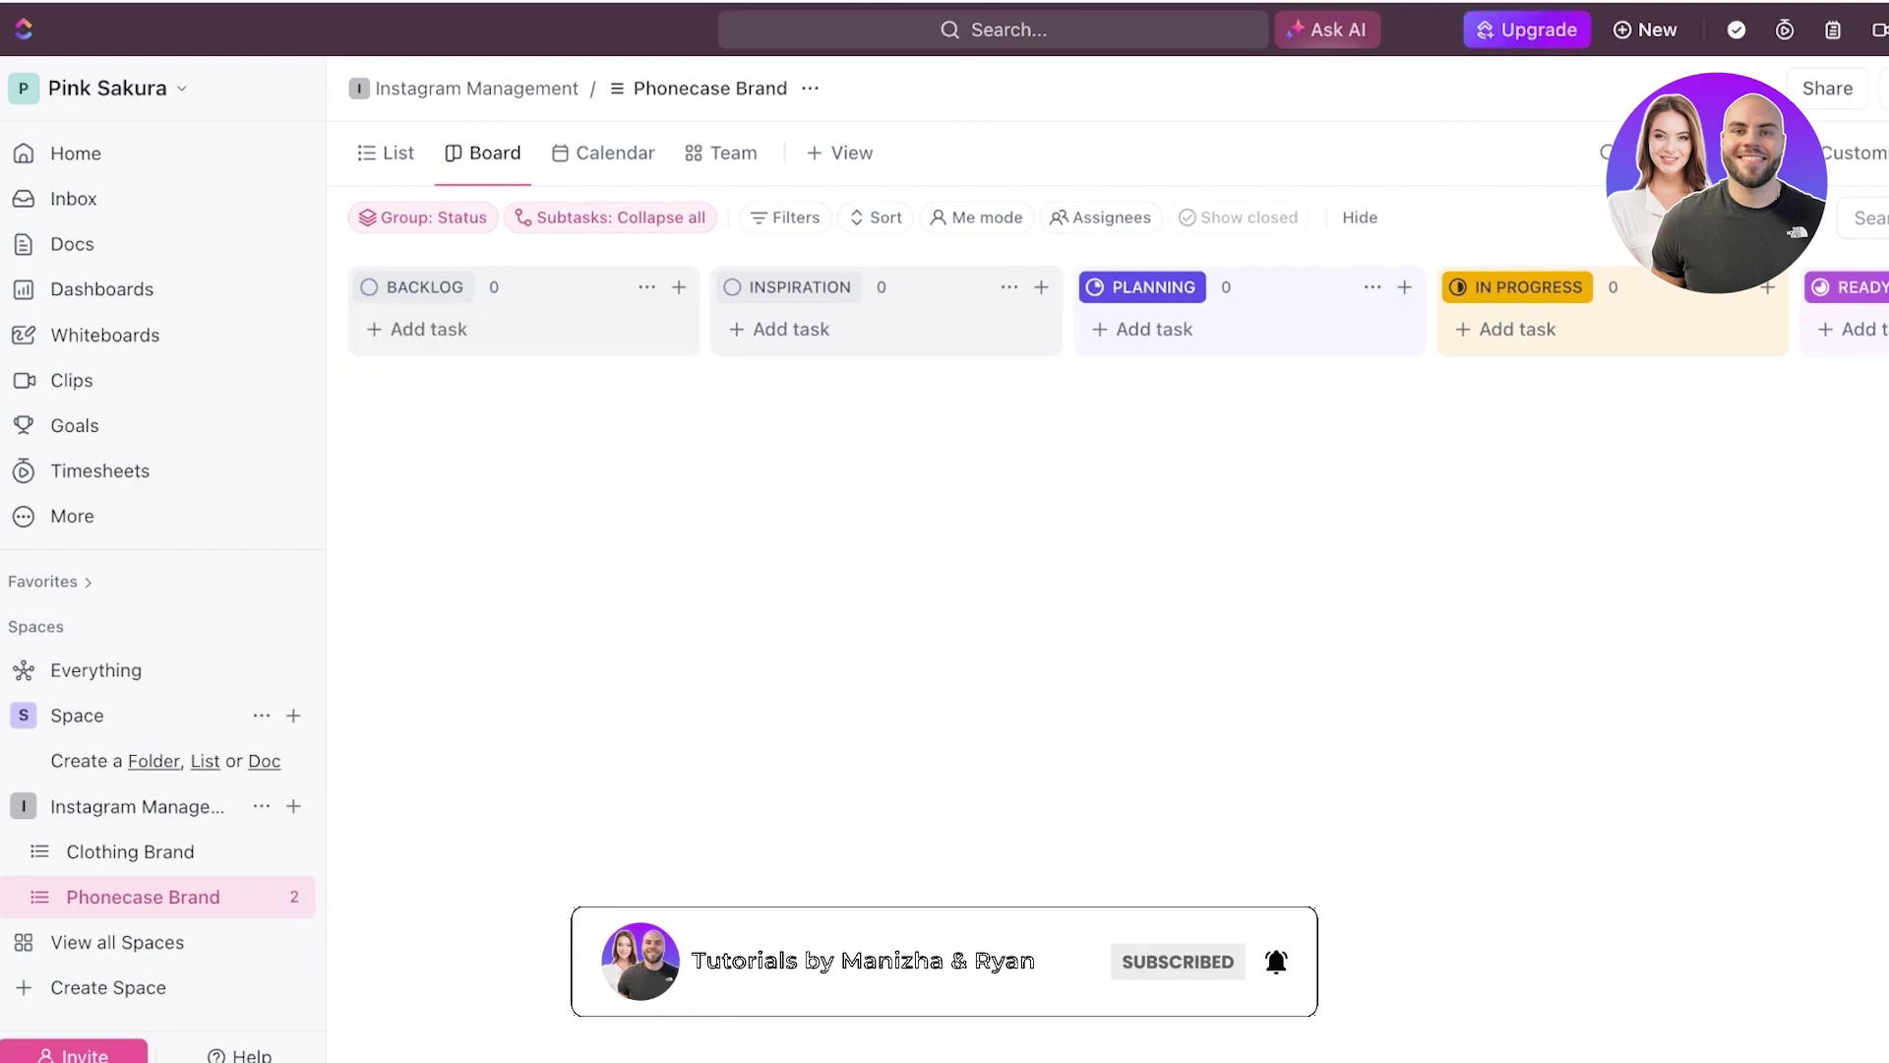
{"action": "left_click", "coordinate": [476, 87]}
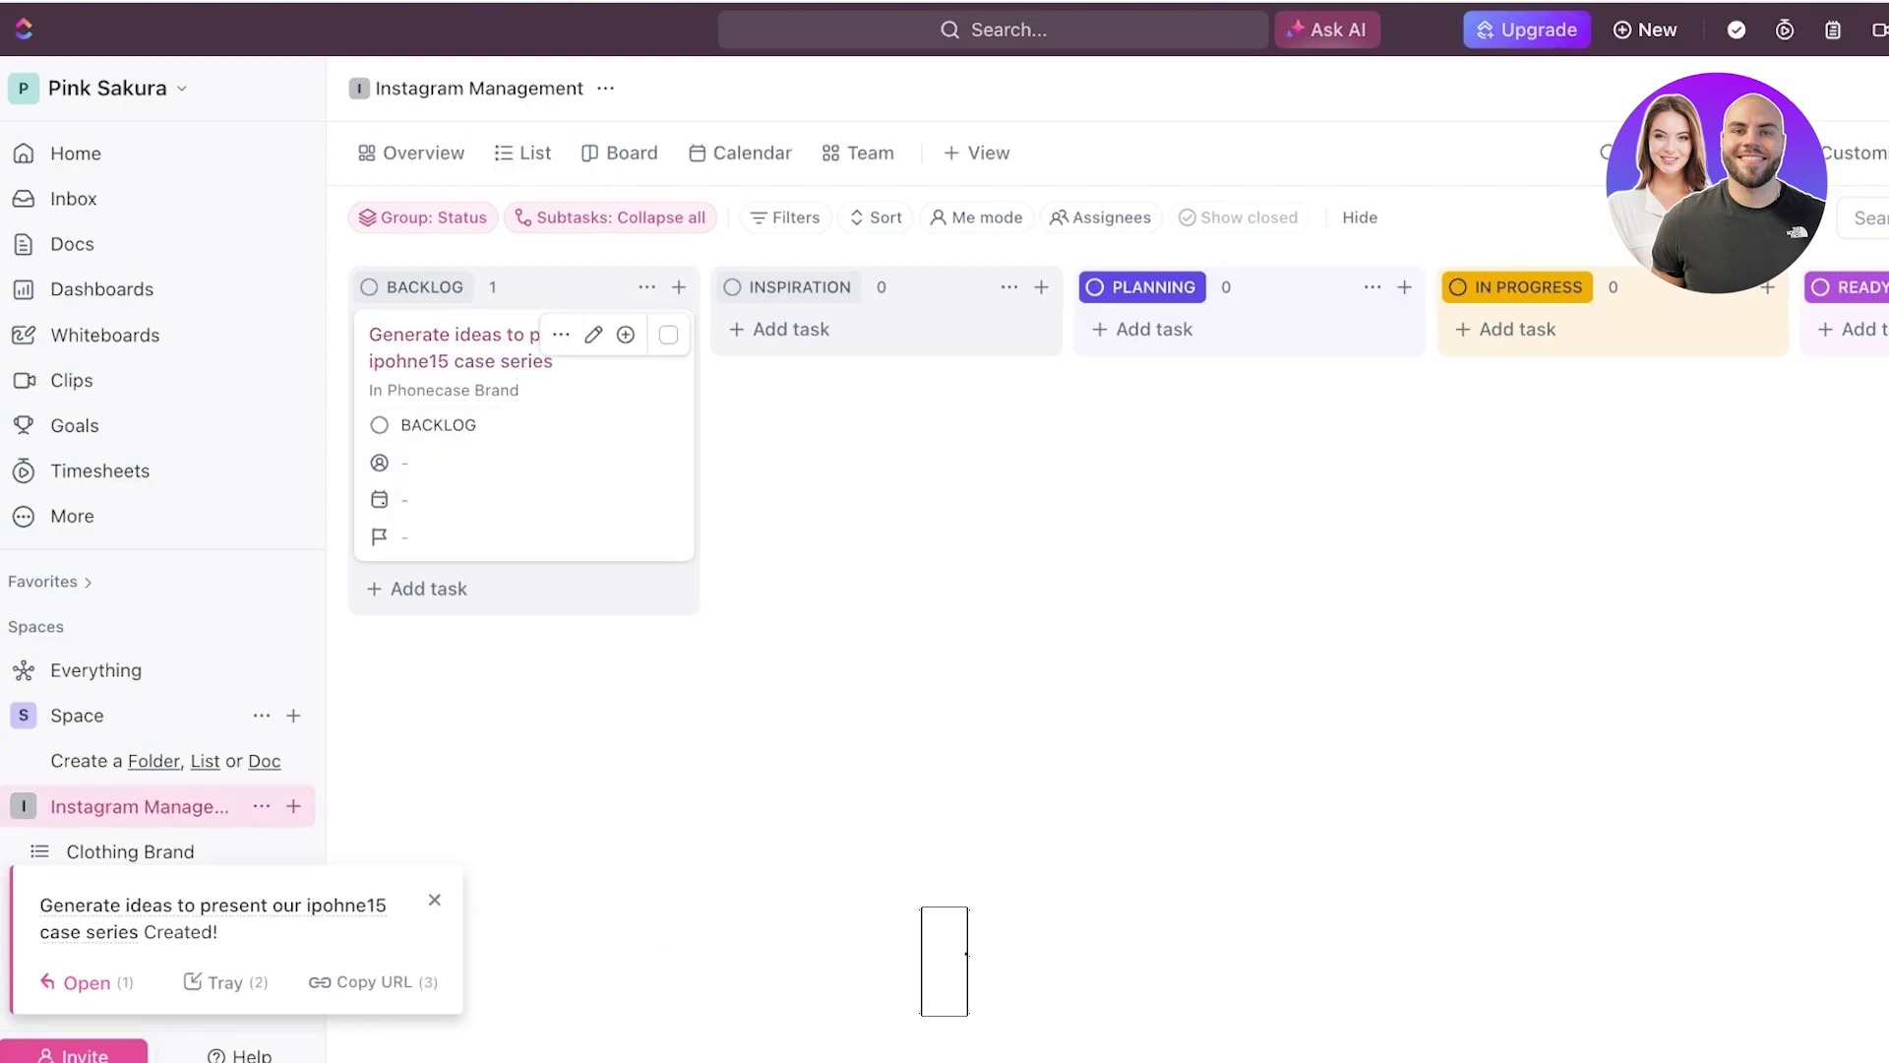
- Rename the task to 'Generate captions to present our ipohne15 case series'
{"action": "left_click", "coordinate": [453, 348]}
{"action": "double_click", "coordinate": [399, 264]}
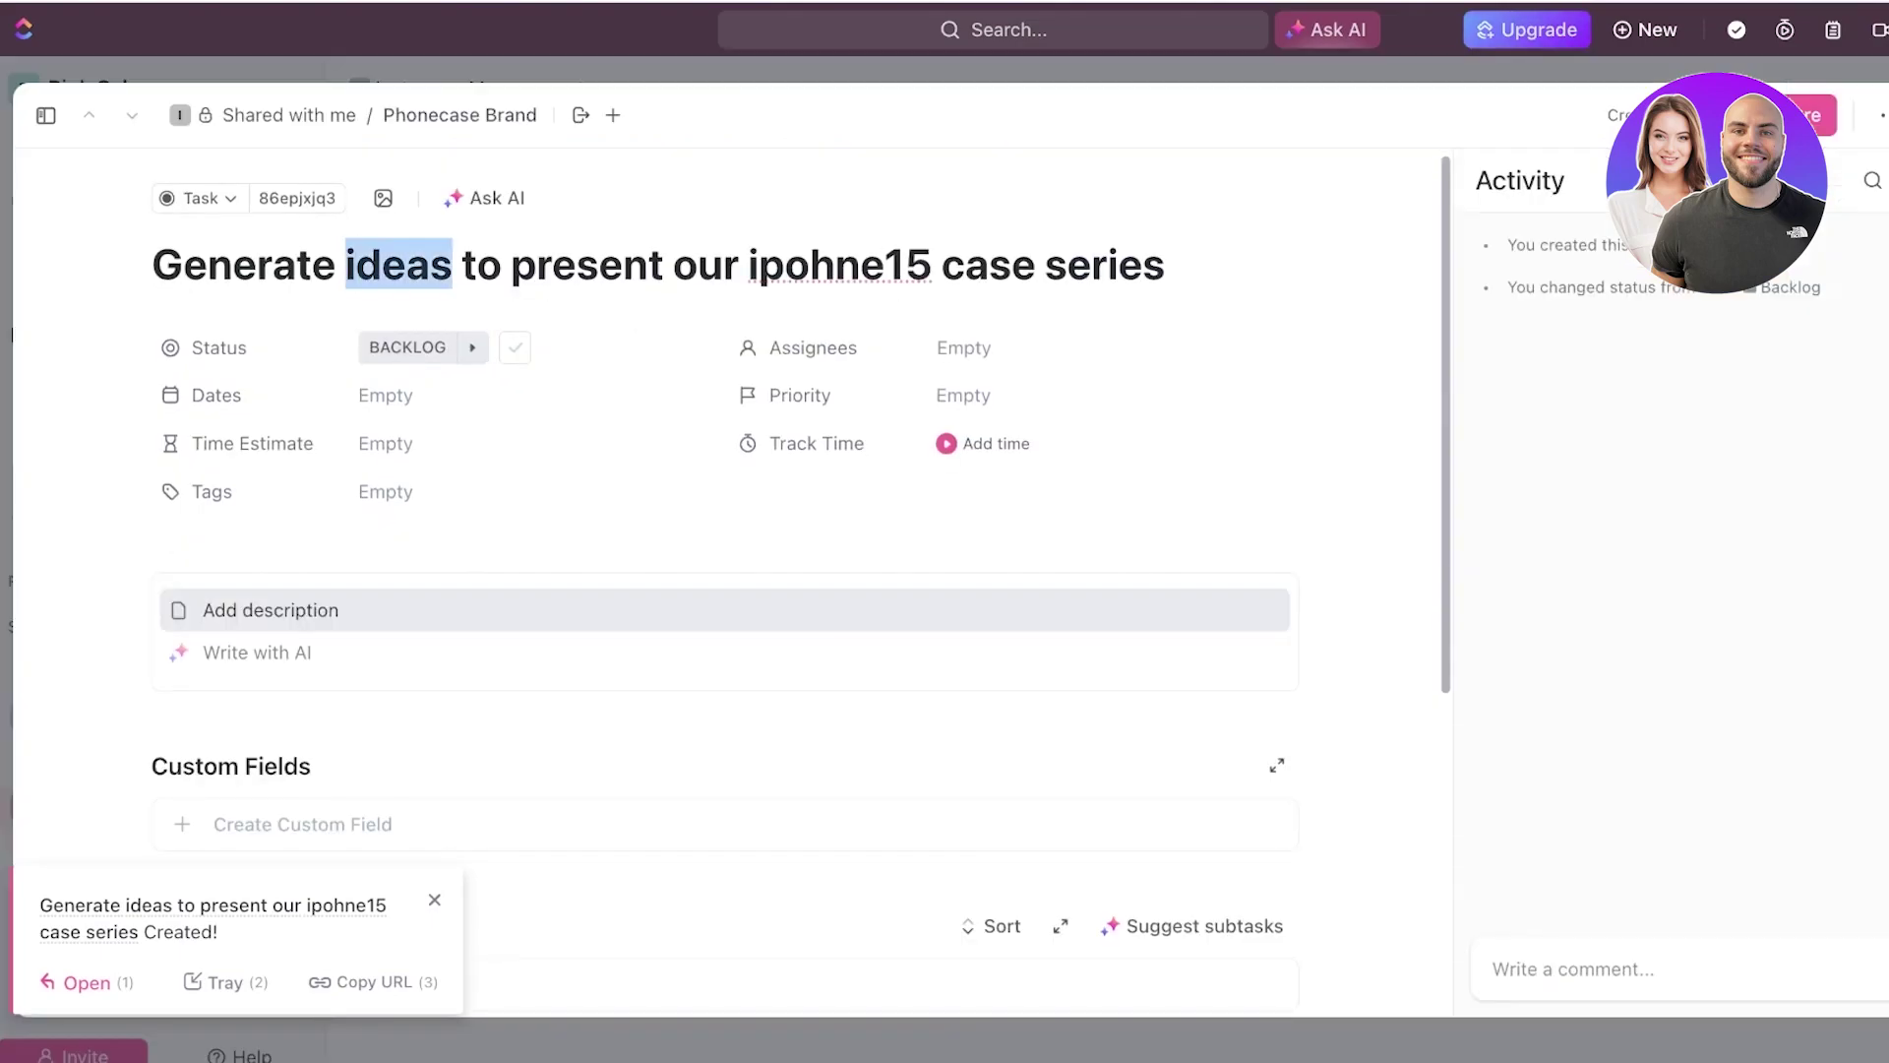
{"action": "type", "text": "captions"}
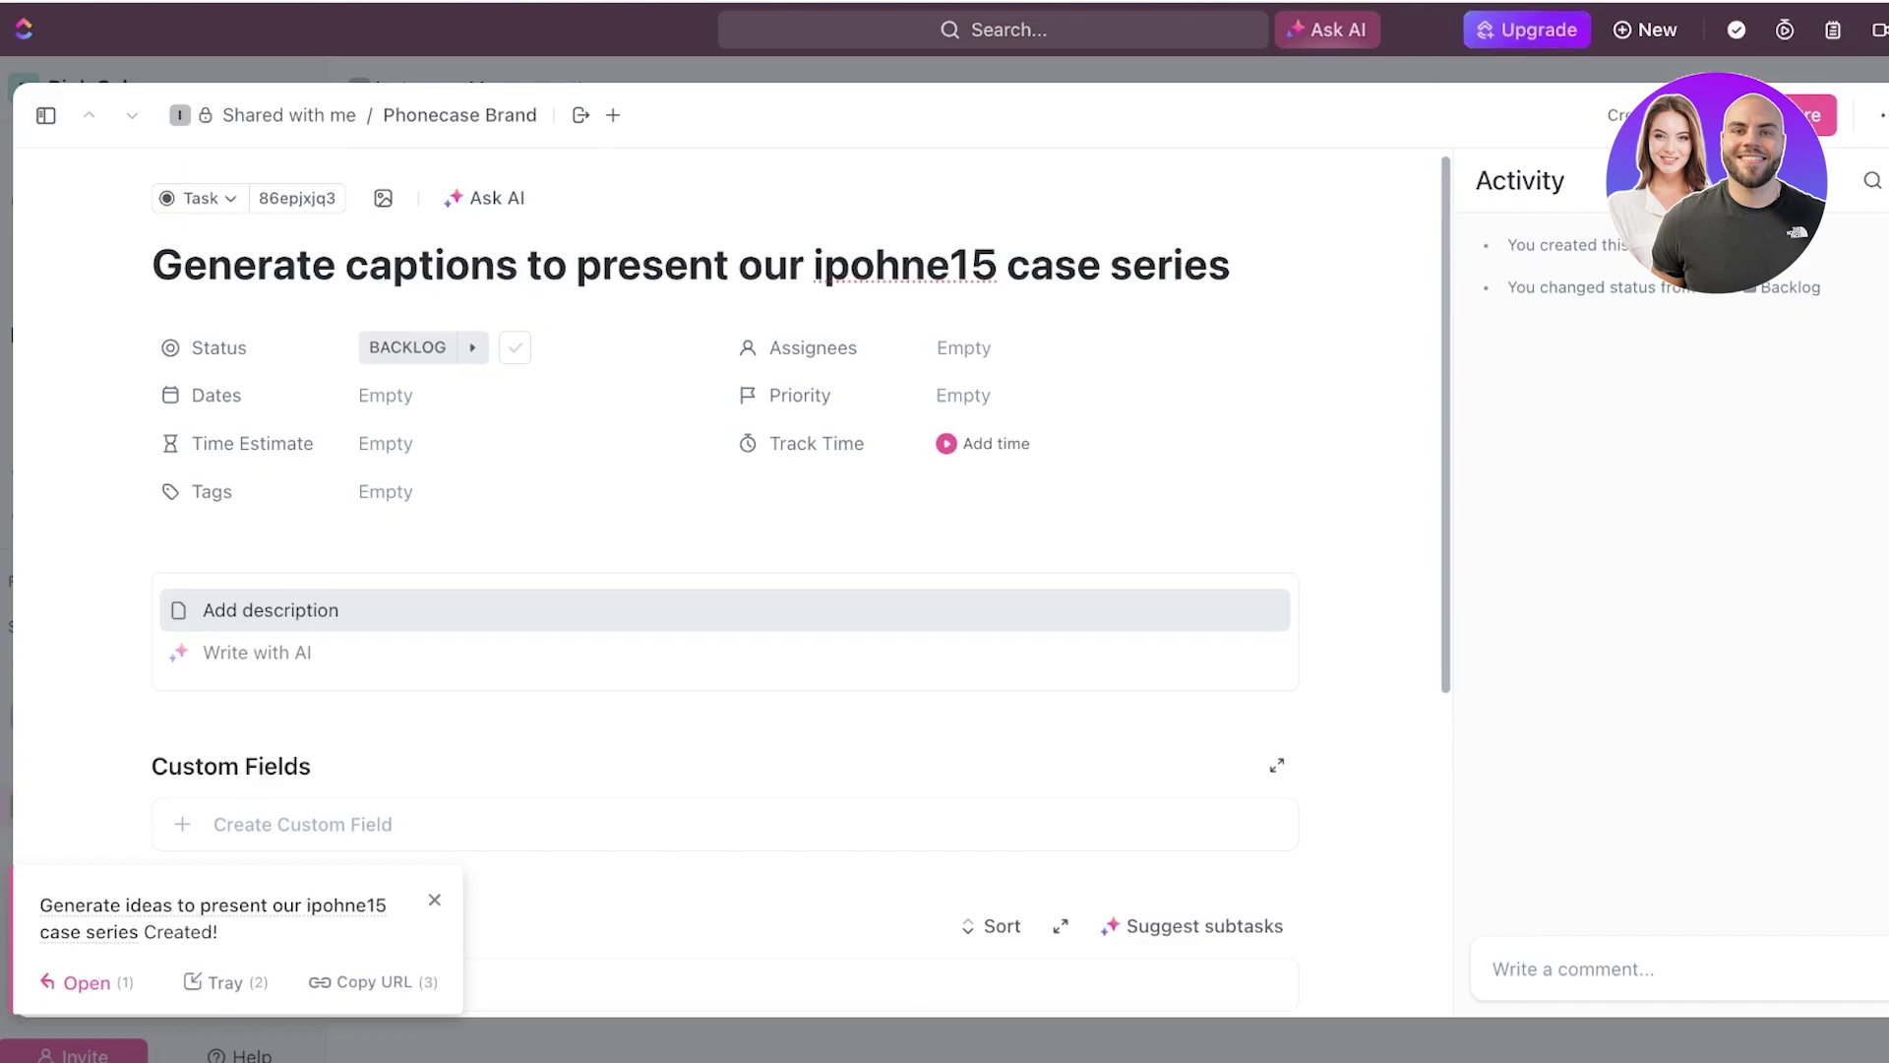
{"action": "key", "text": "Escape"}
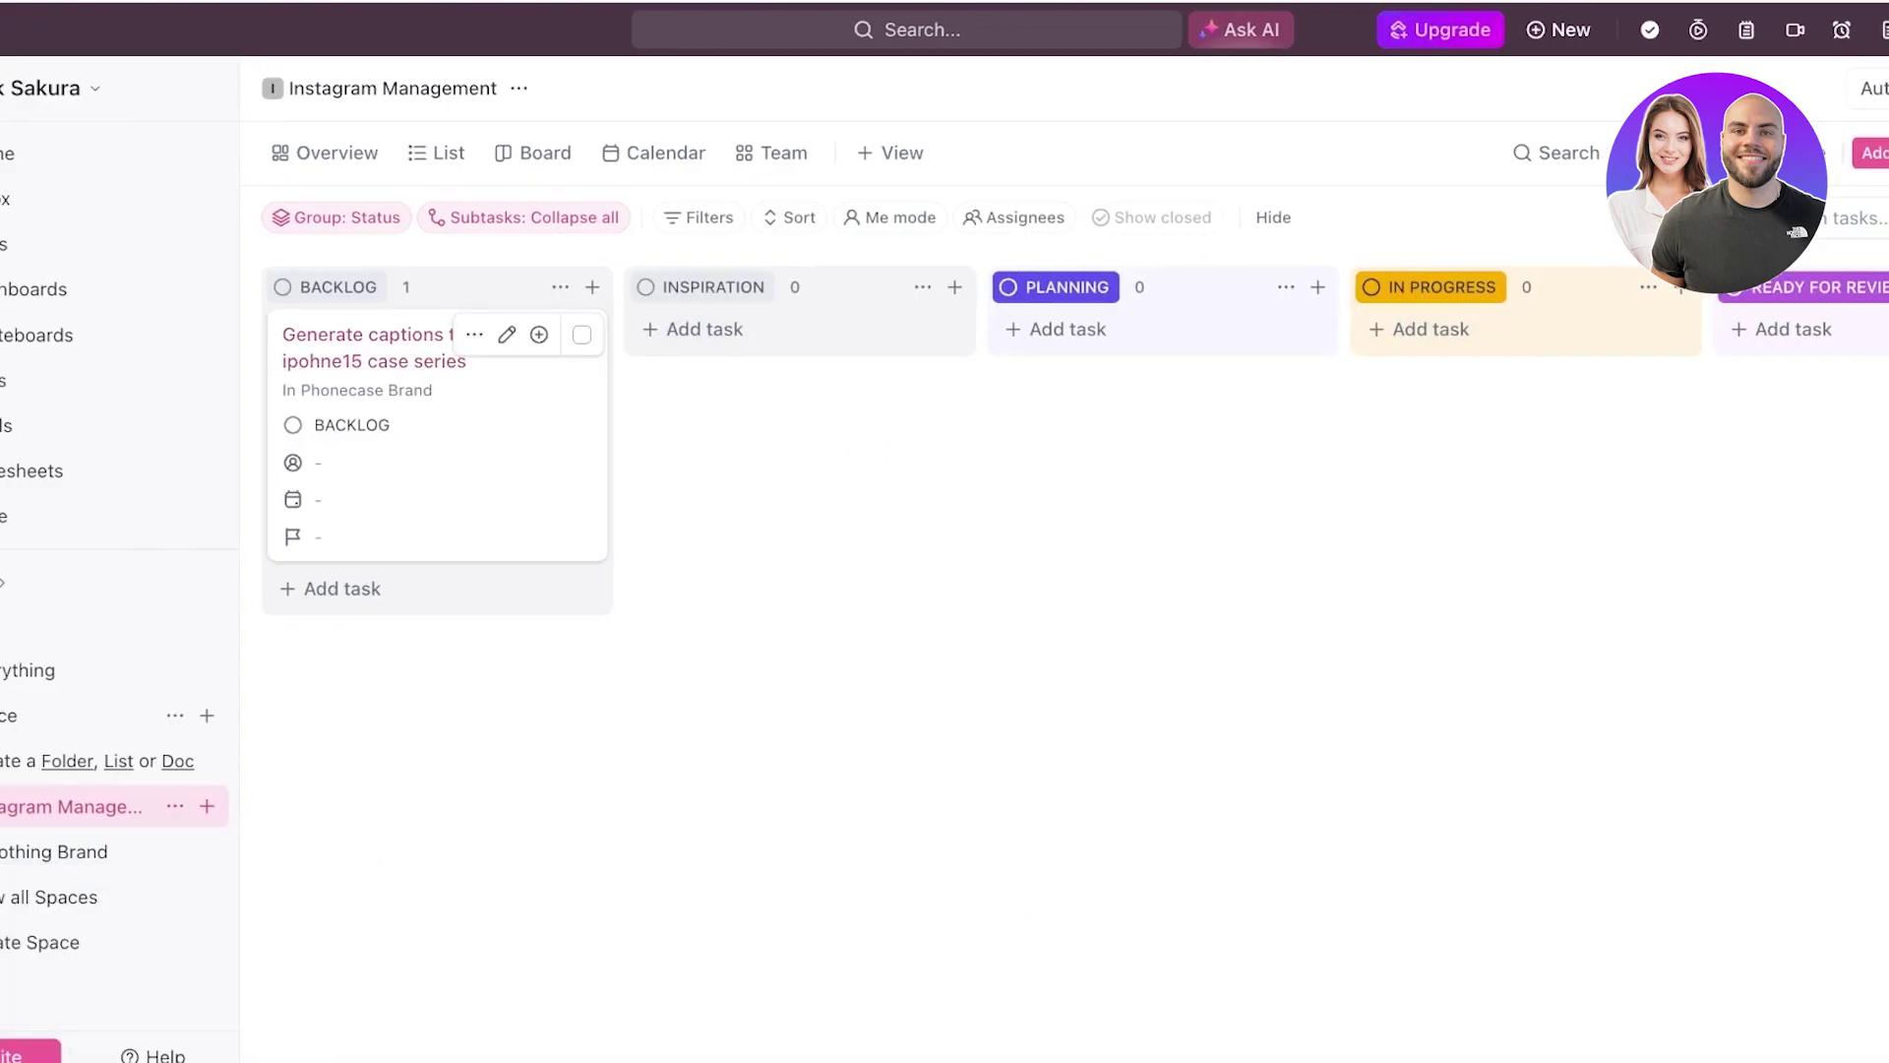
- Set the task's due date to Saturday 15 June
{"action": "left_click", "coordinate": [394, 360]}
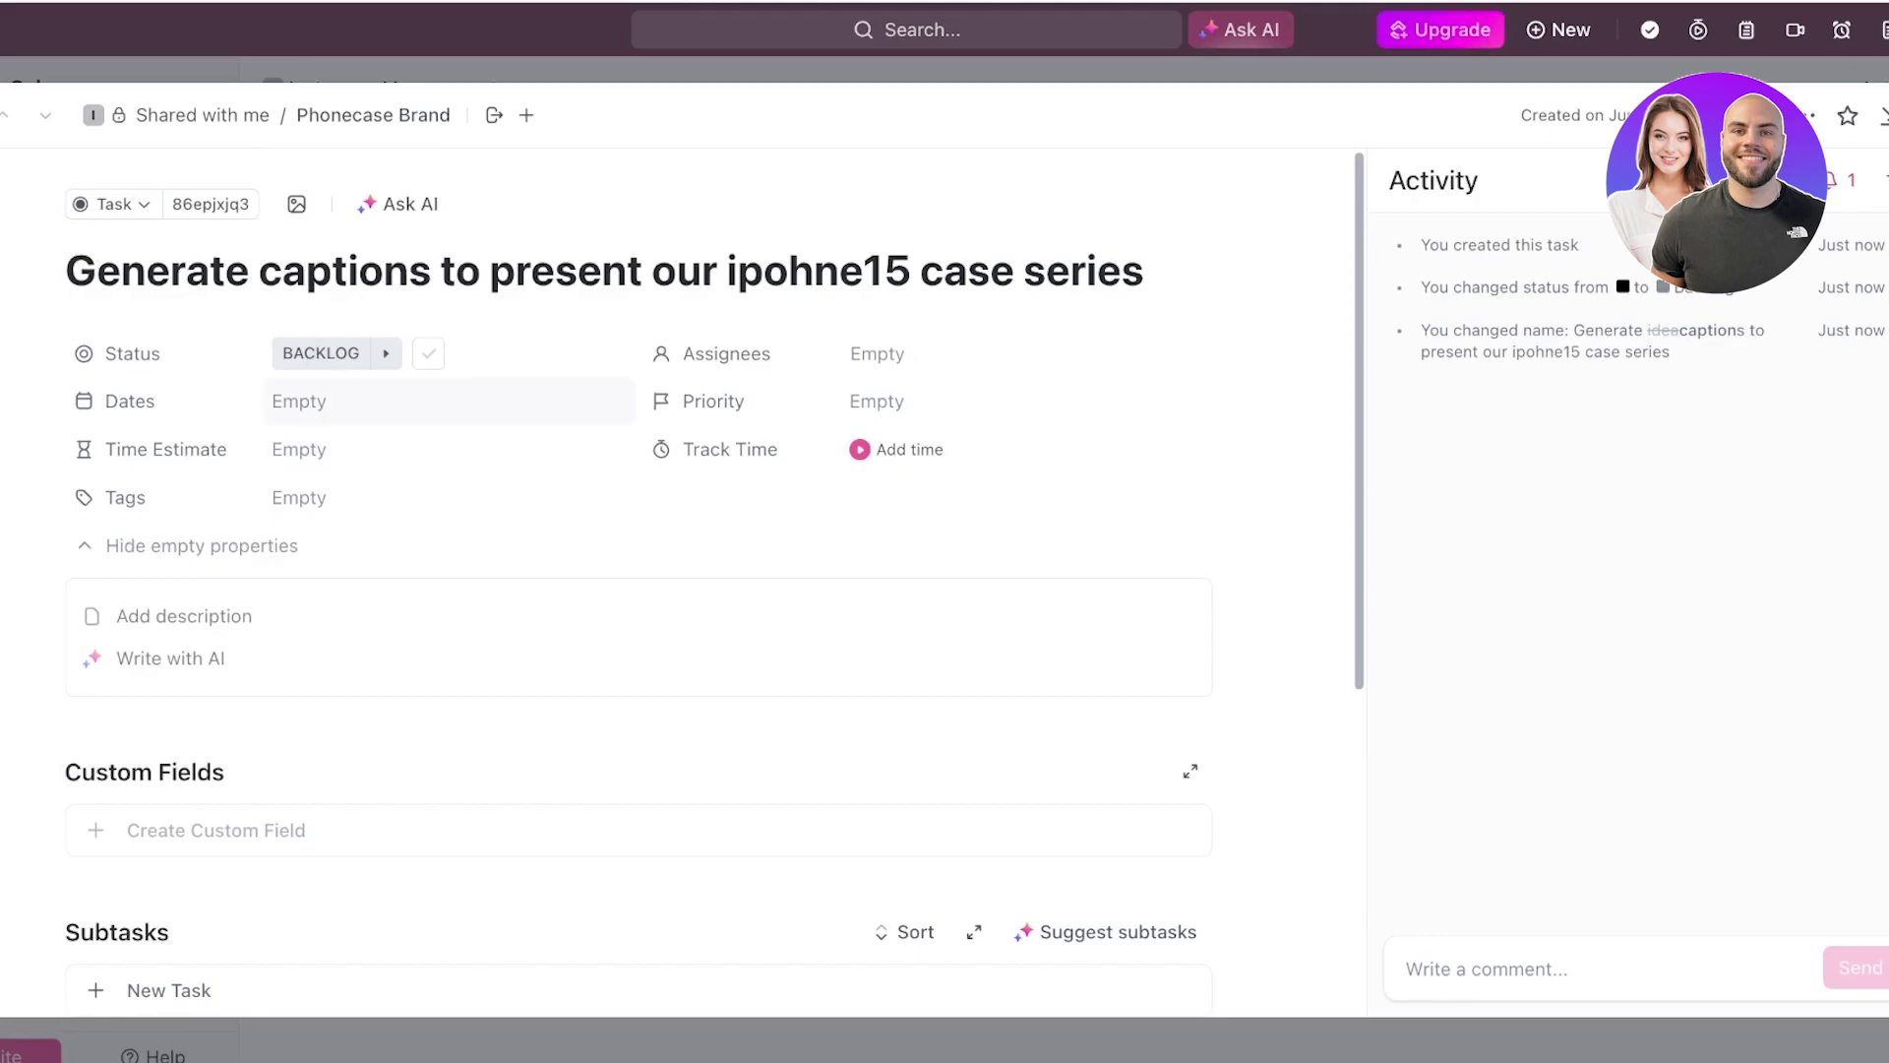
{"action": "left_click", "coordinate": [324, 401]}
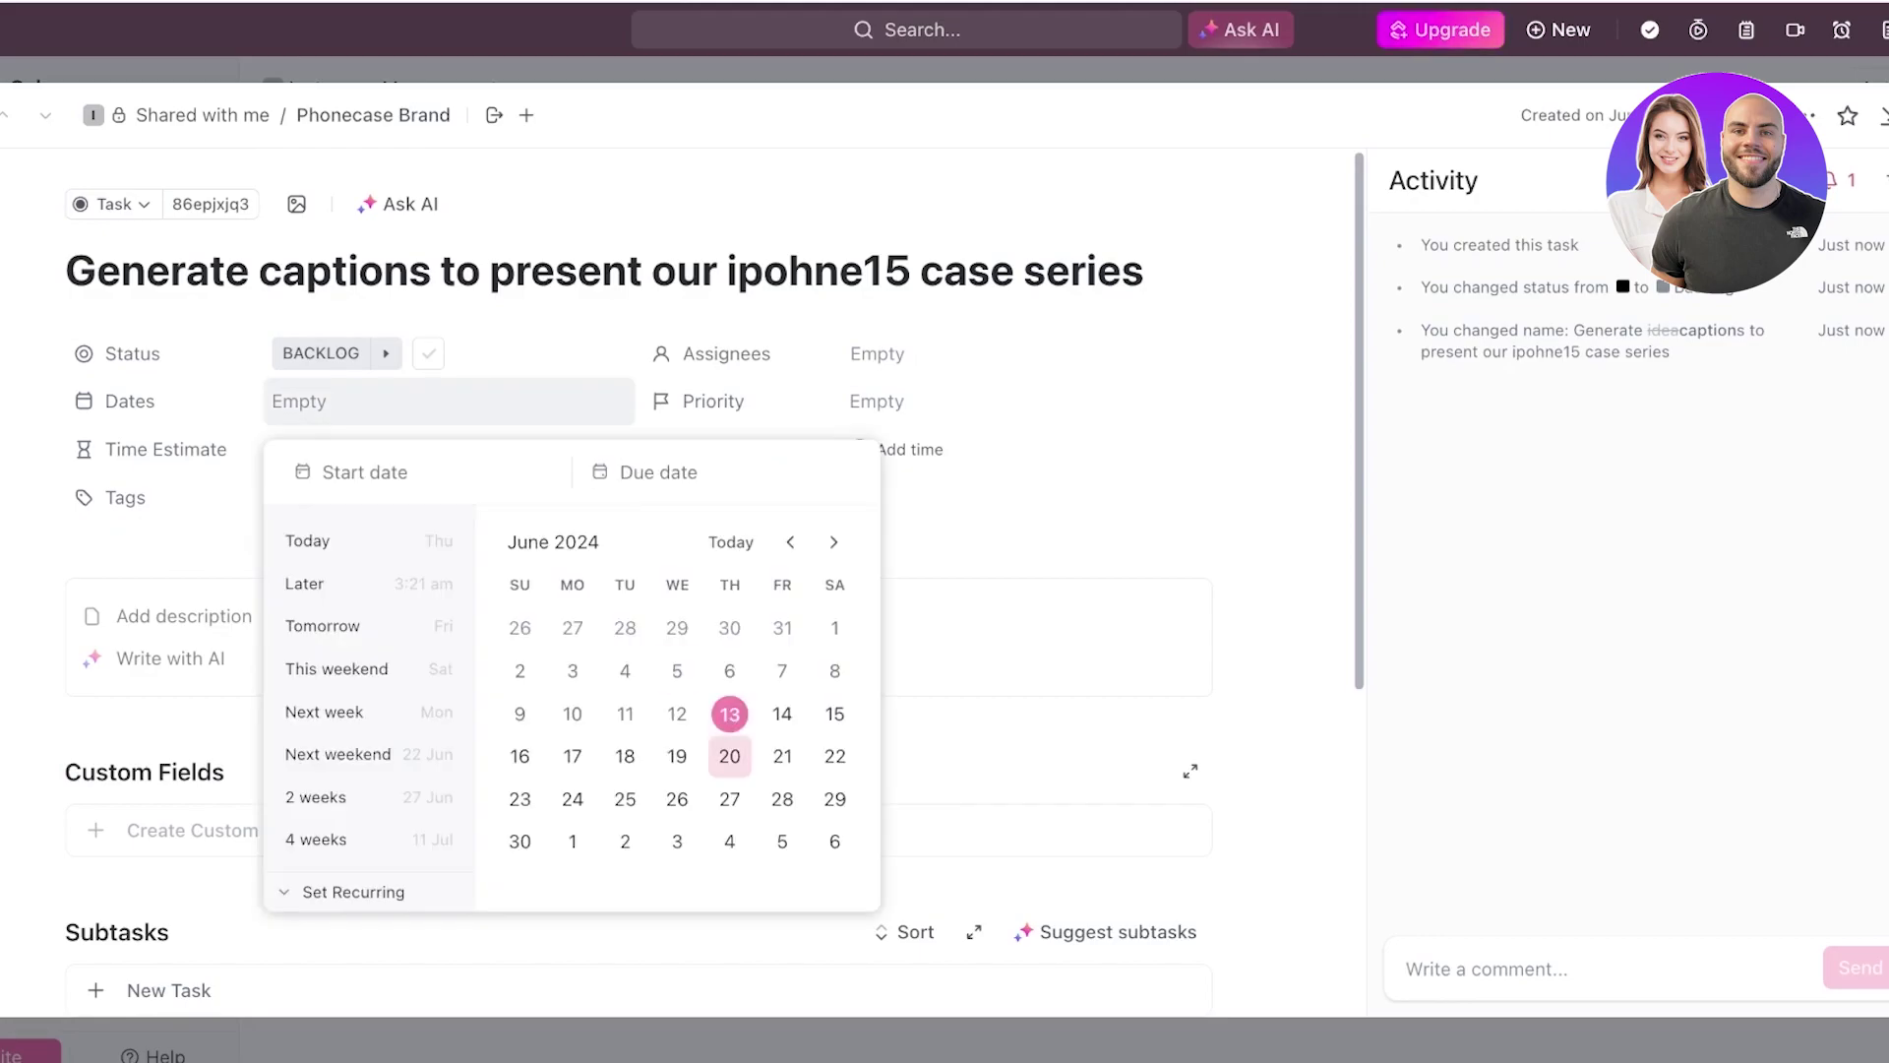
{"action": "left_click", "coordinate": [834, 714]}
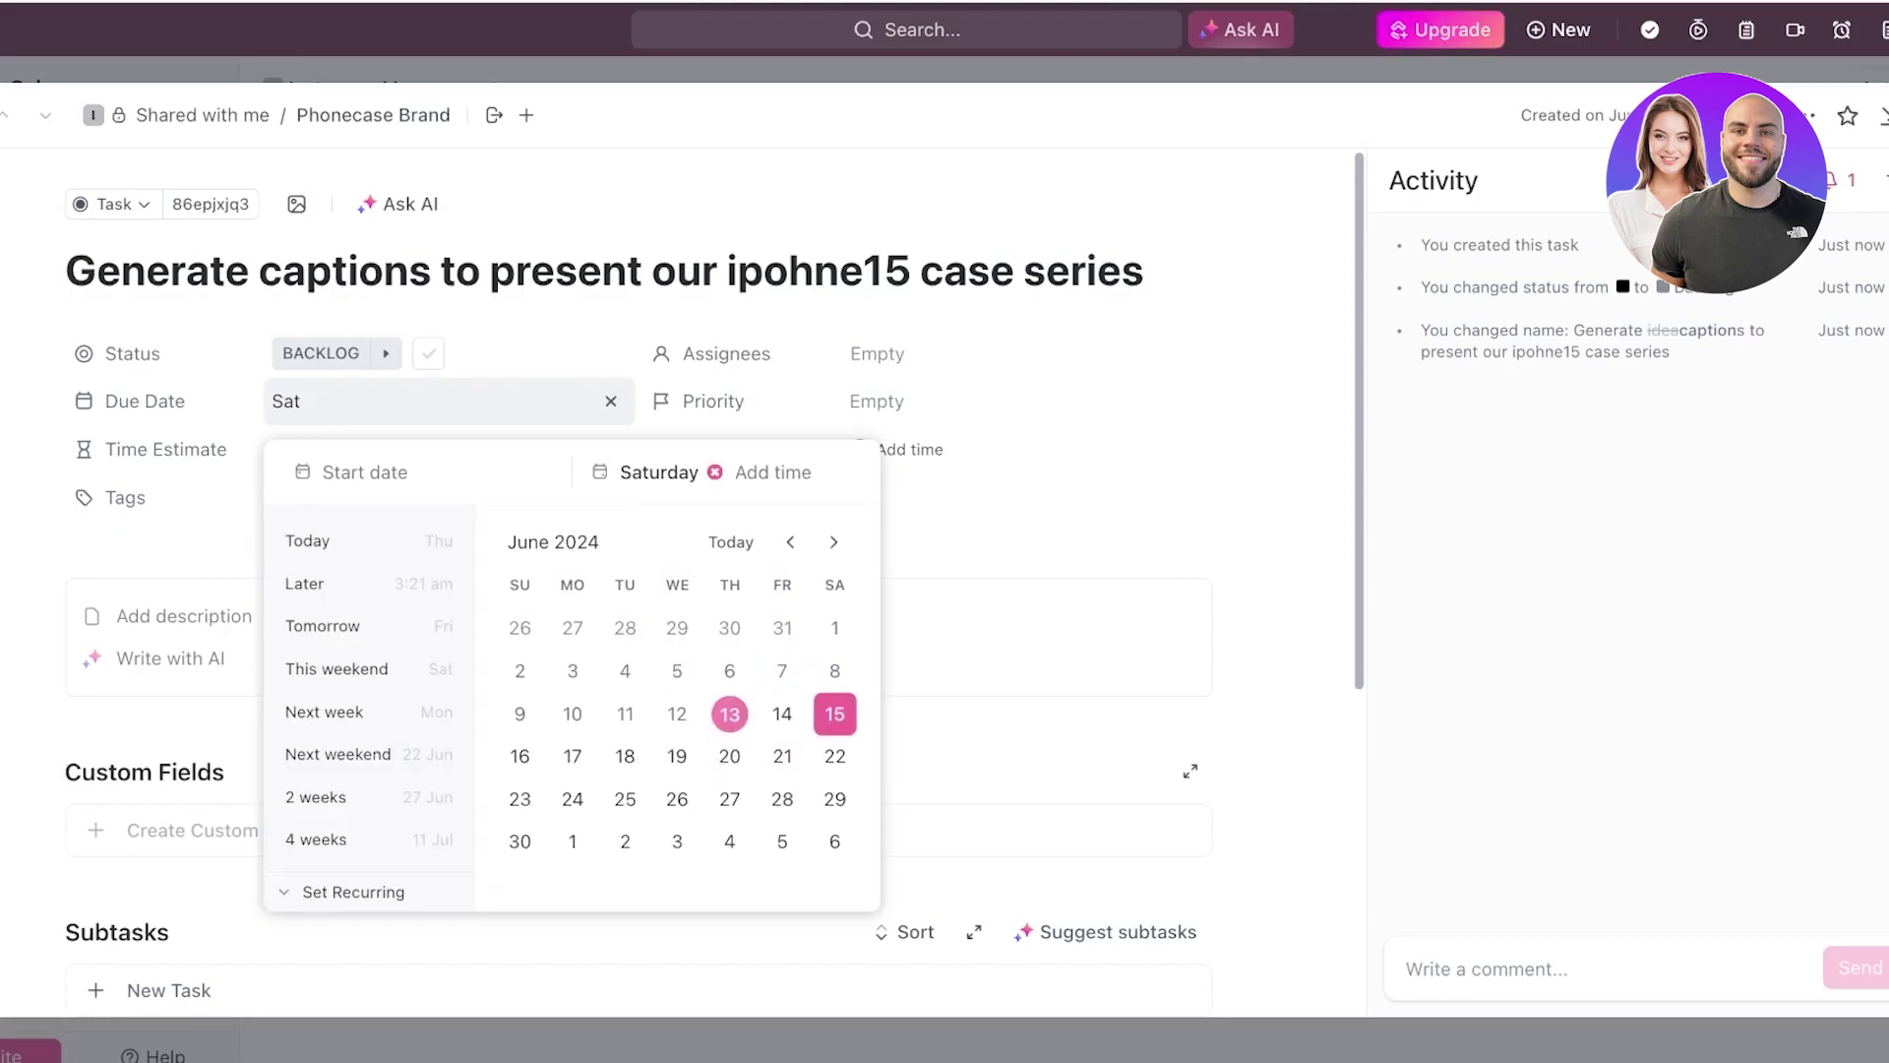
{"action": "key", "text": "Escape"}
- Assign the caption task to yourself
{"action": "left_click", "coordinate": [886, 353]}
{"action": "left_click", "coordinate": [928, 495]}
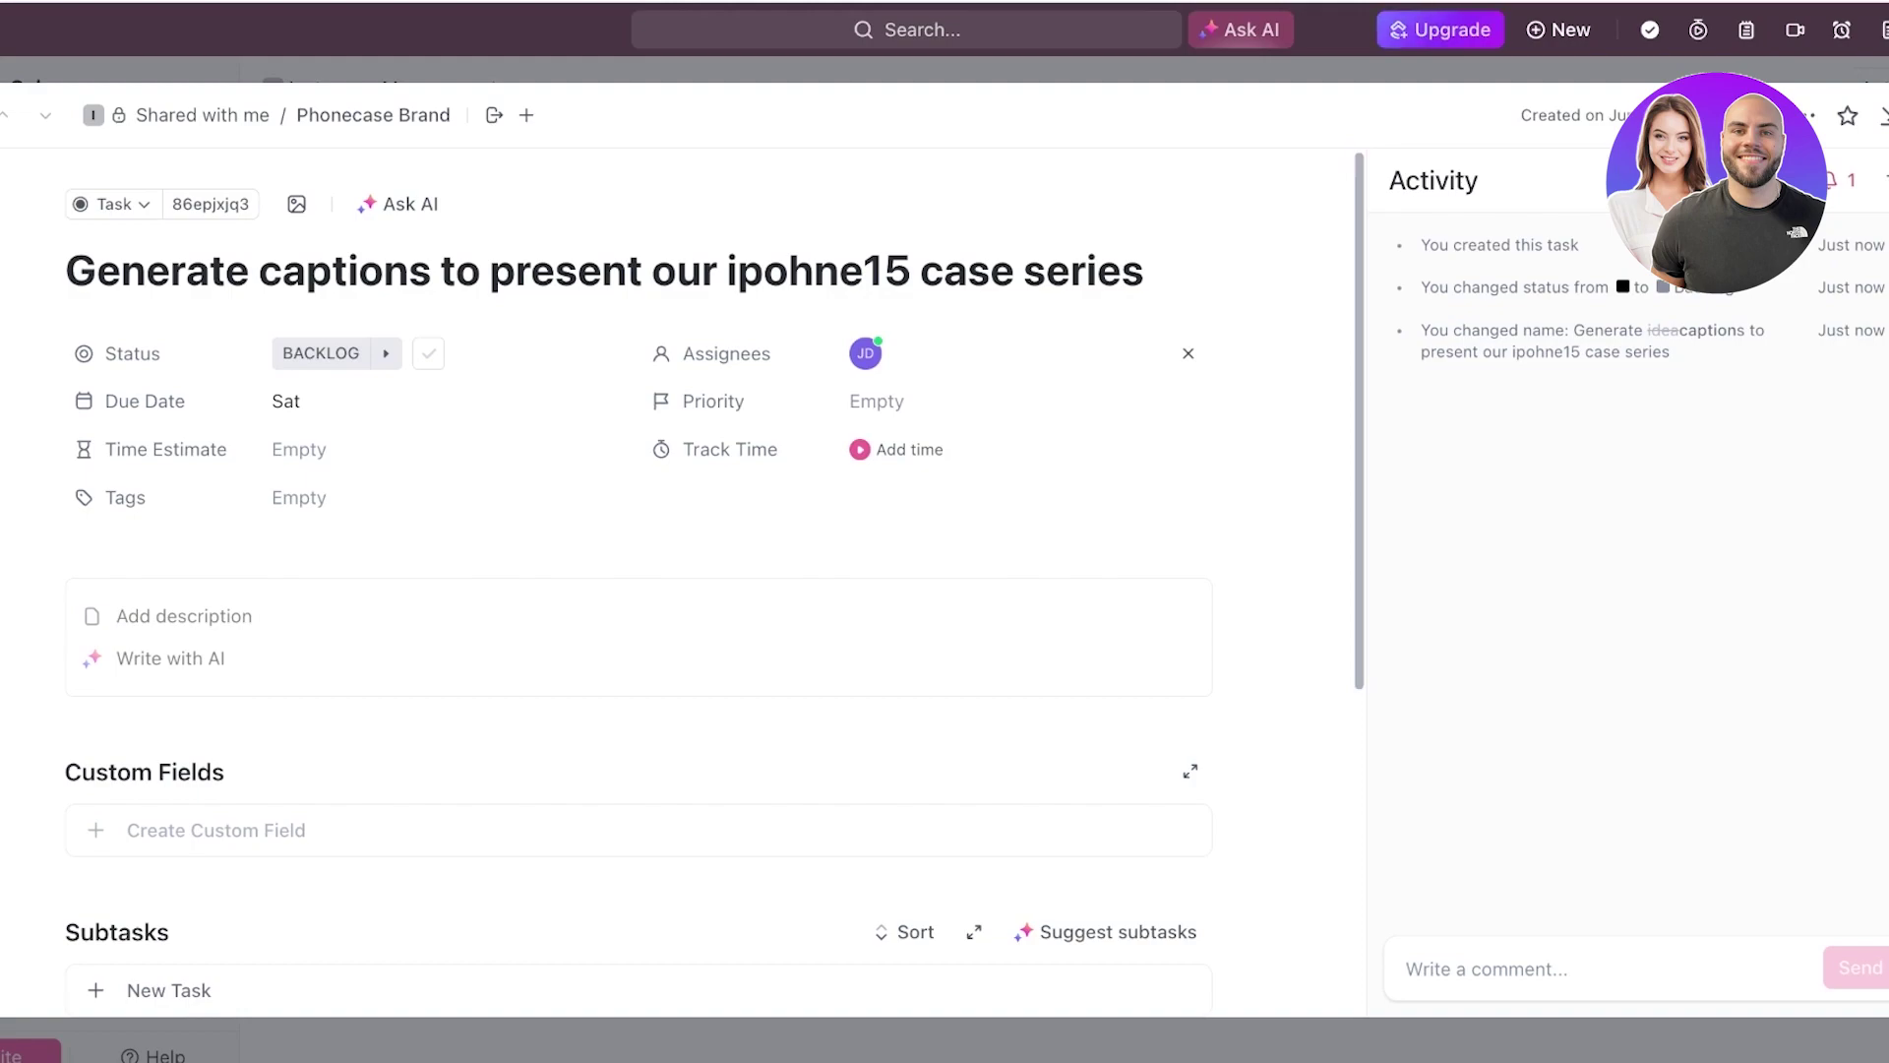
{"action": "left_click", "coordinate": [876, 401]}
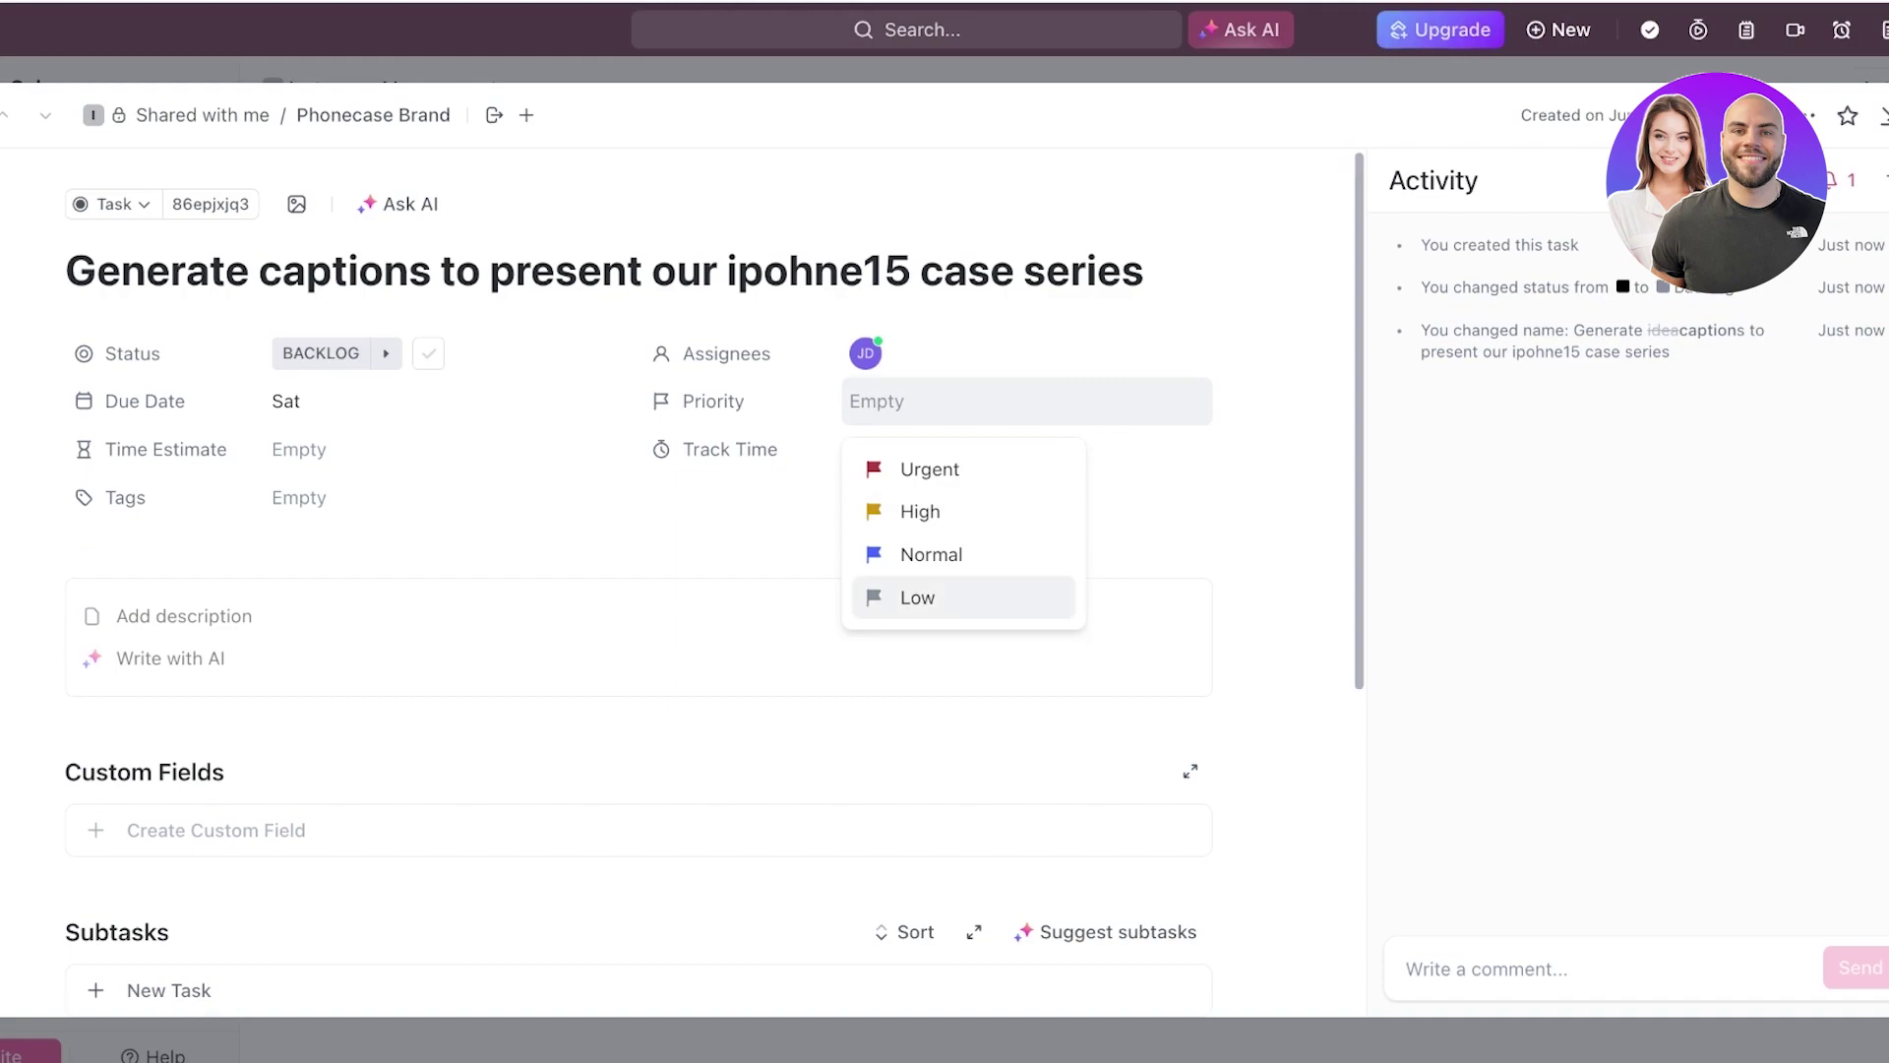
- Give the caption task Normal priority
{"action": "left_click", "coordinate": [931, 555]}
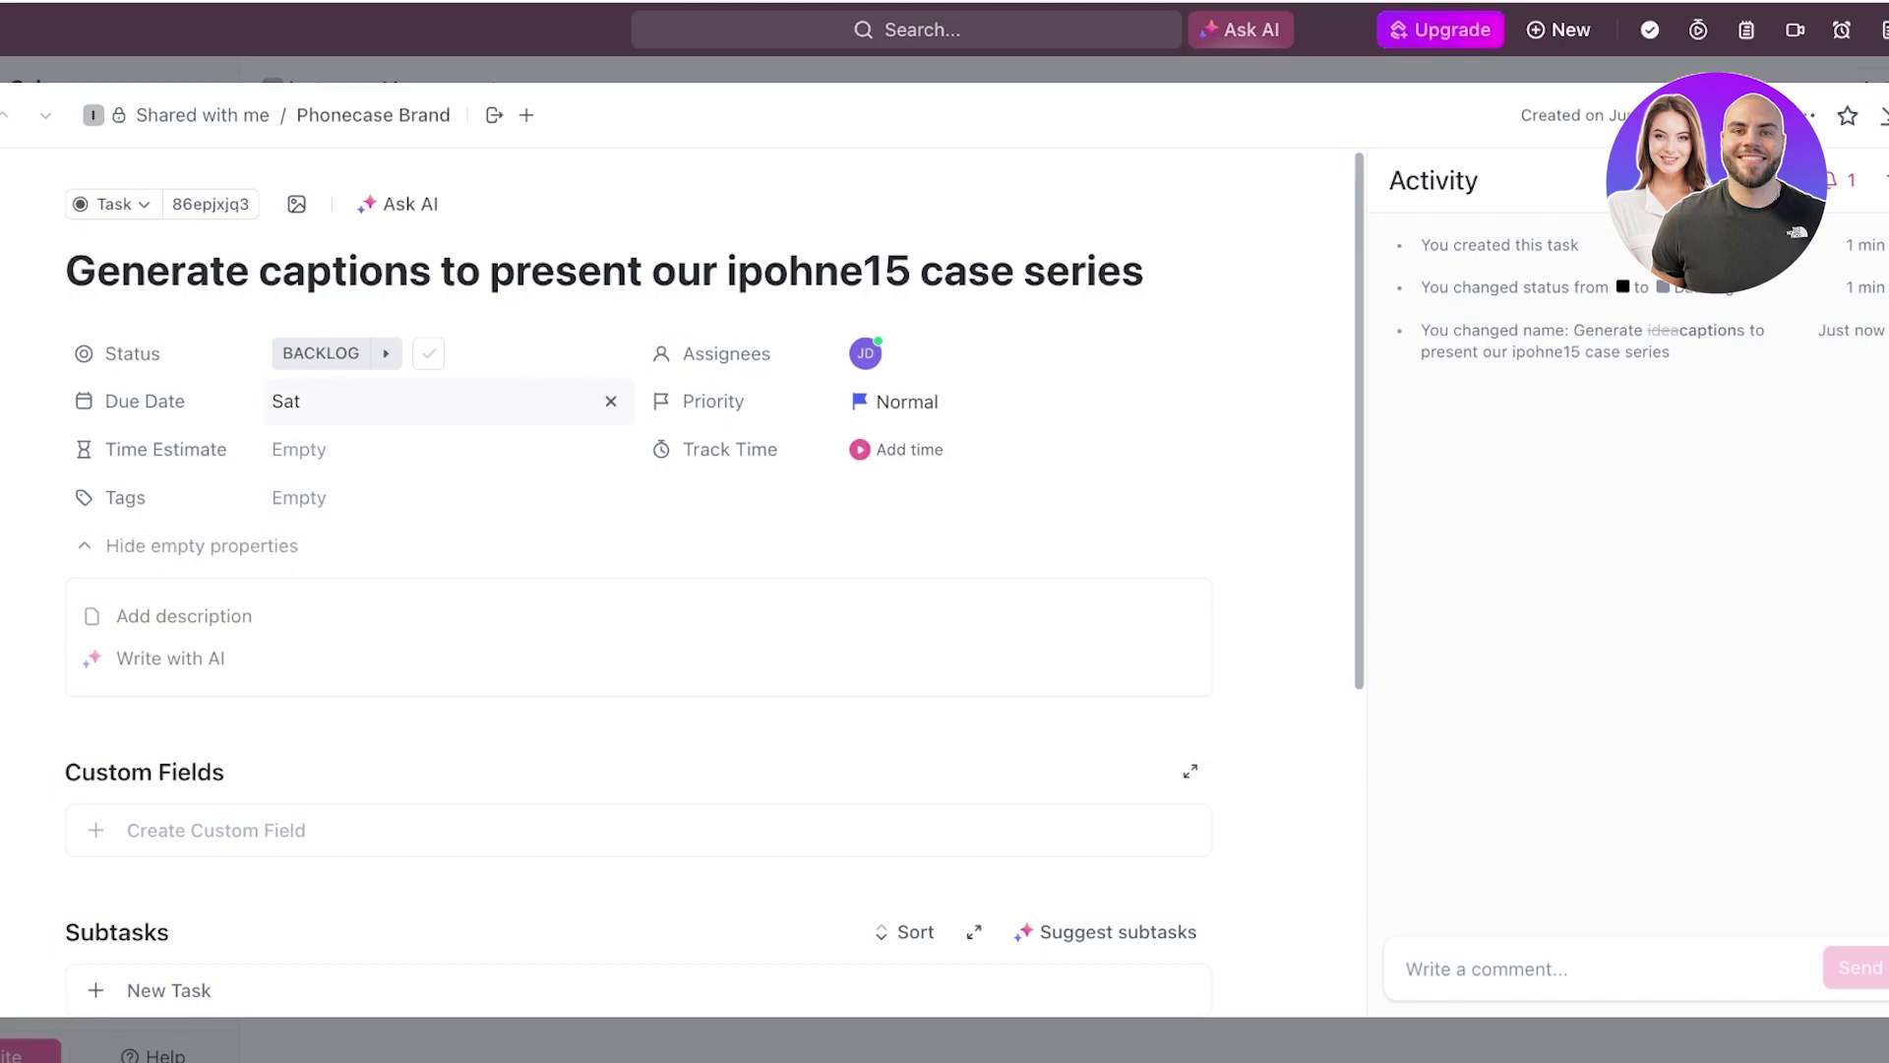
{"action": "left_click", "coordinate": [295, 401]}
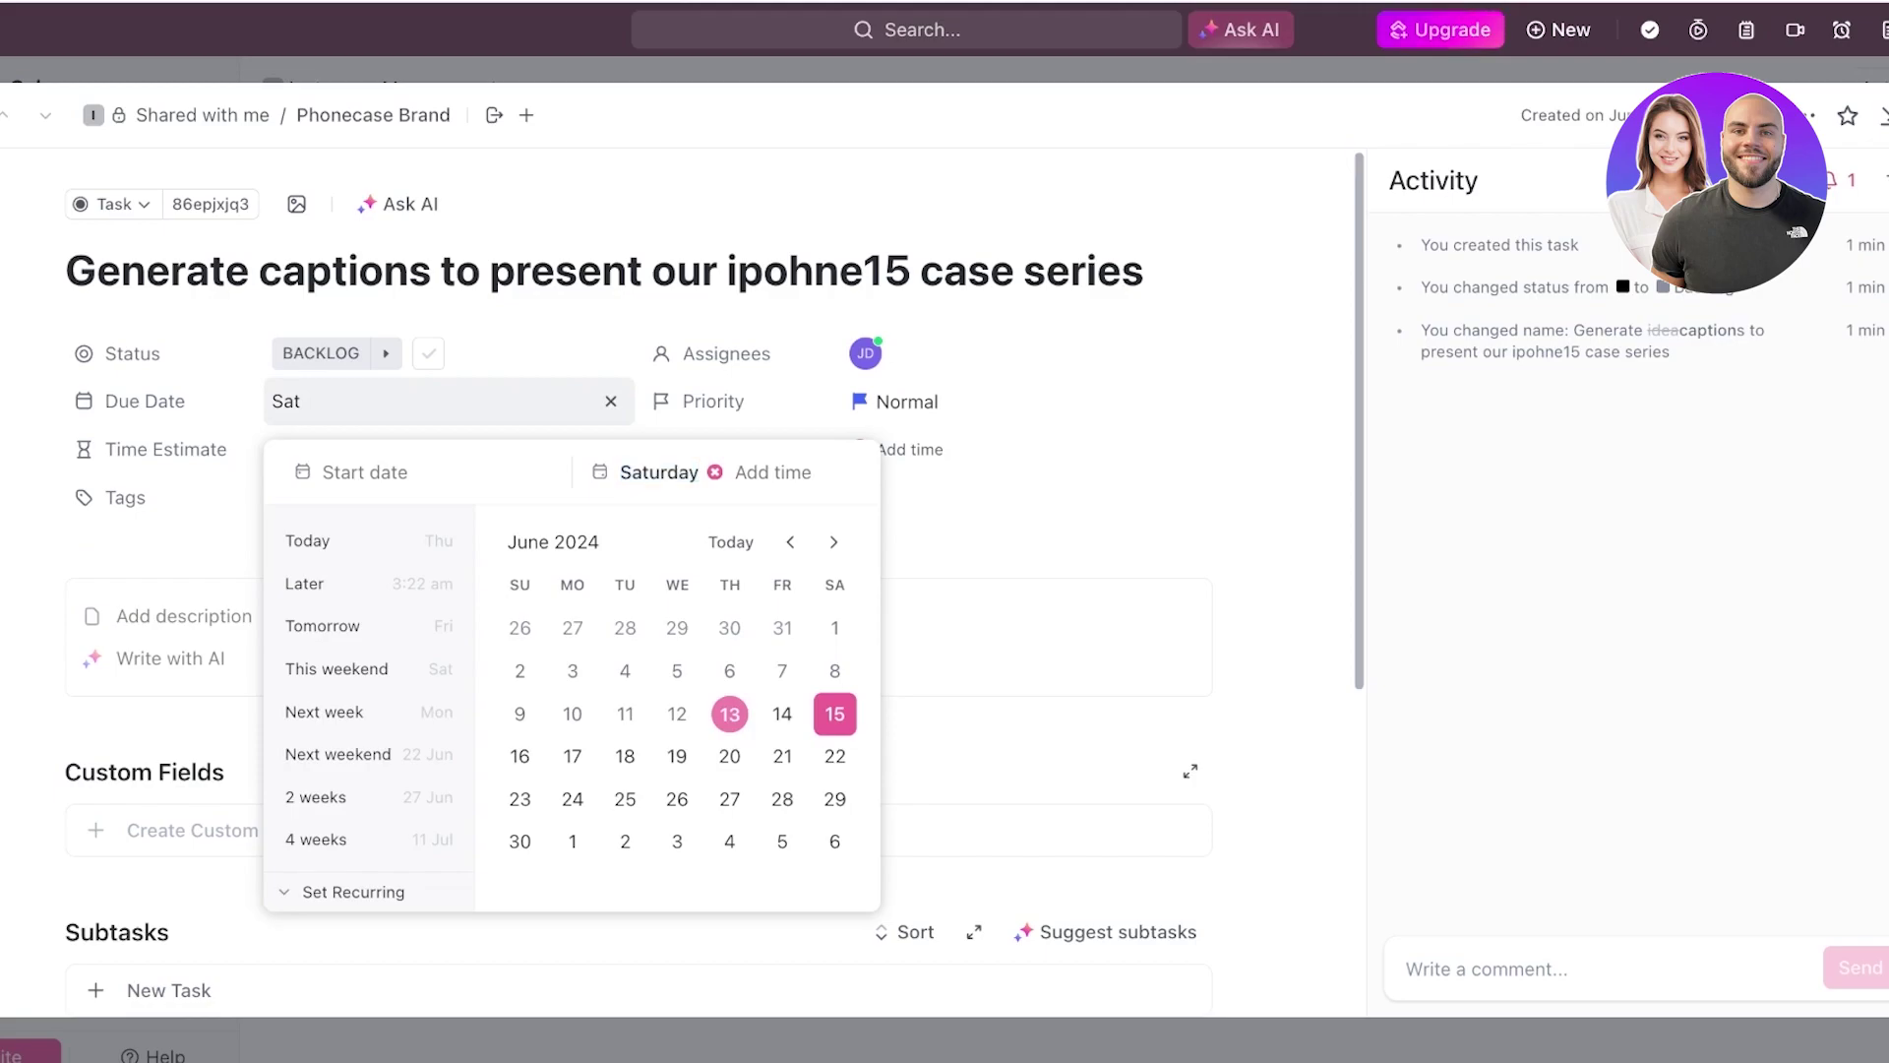
{"action": "key", "text": "Escape"}
- Enter a 10h time estimate, then change it to 6h
{"action": "left_click", "coordinate": [449, 448]}
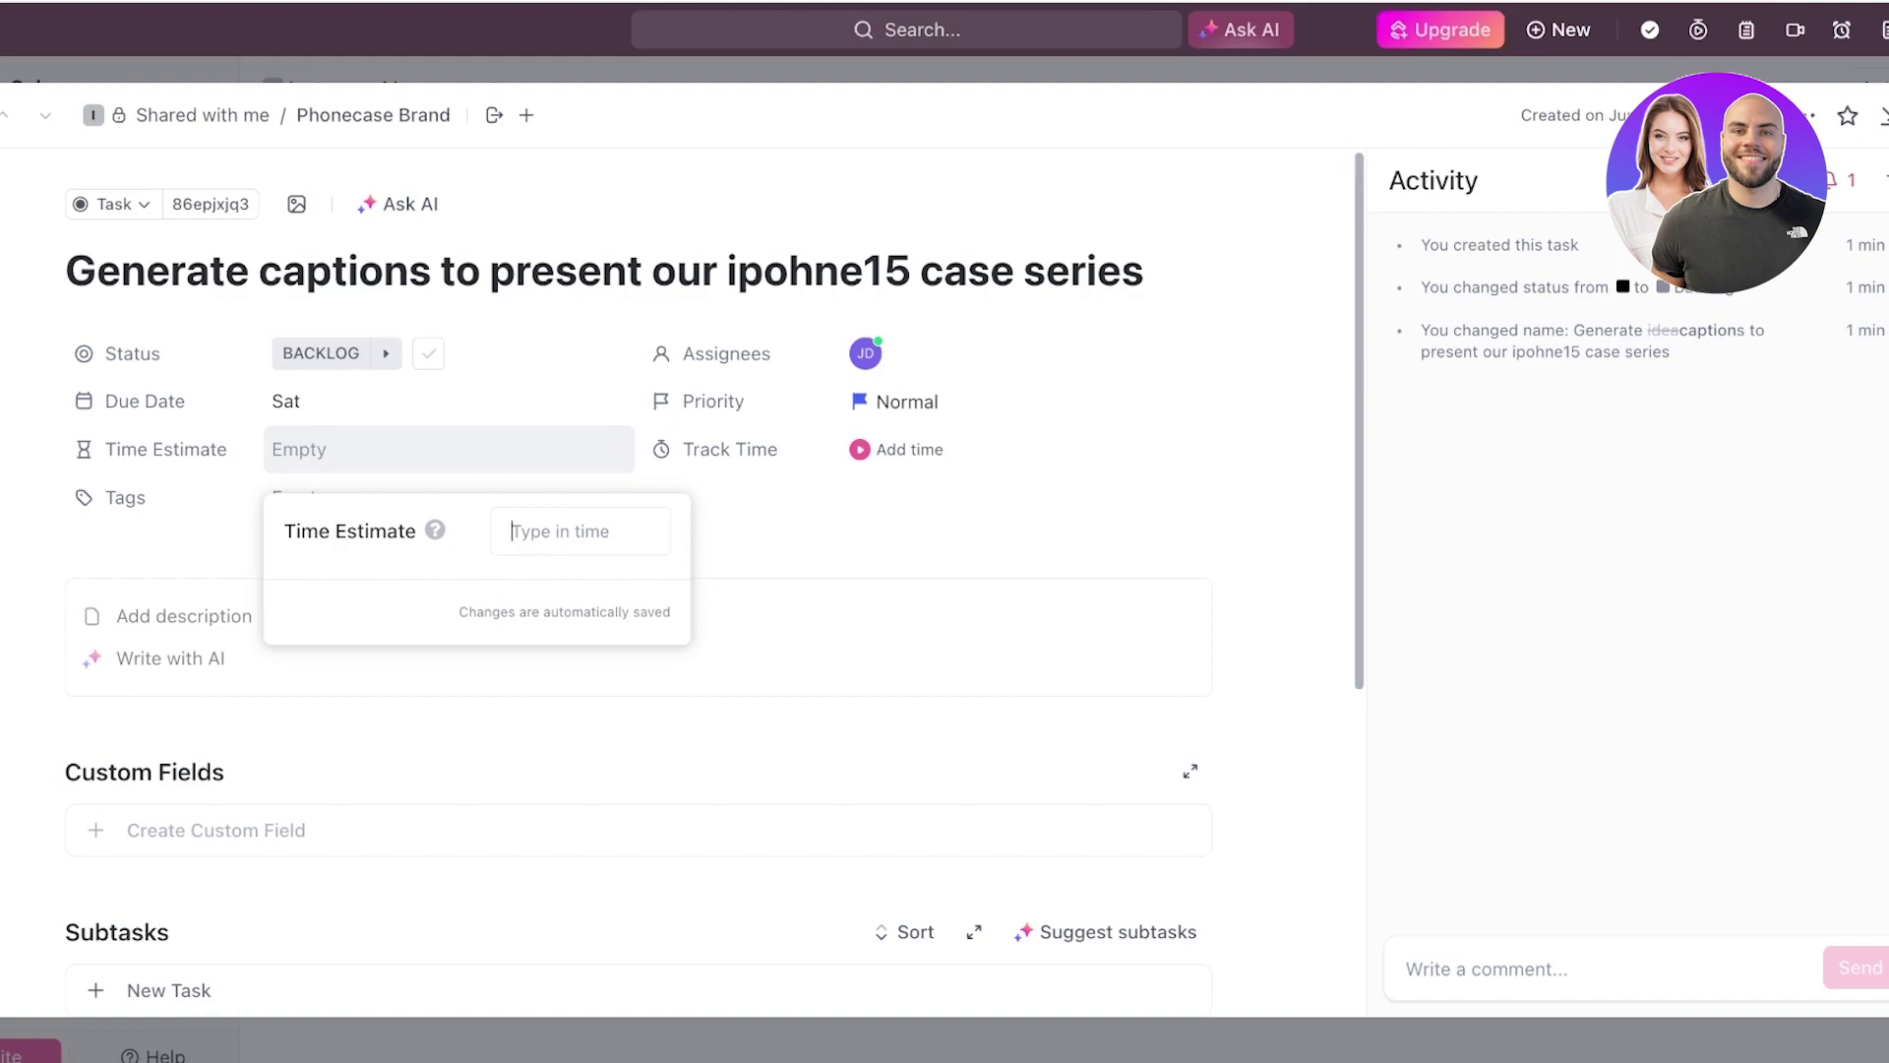
{"action": "type", "text": "10"}
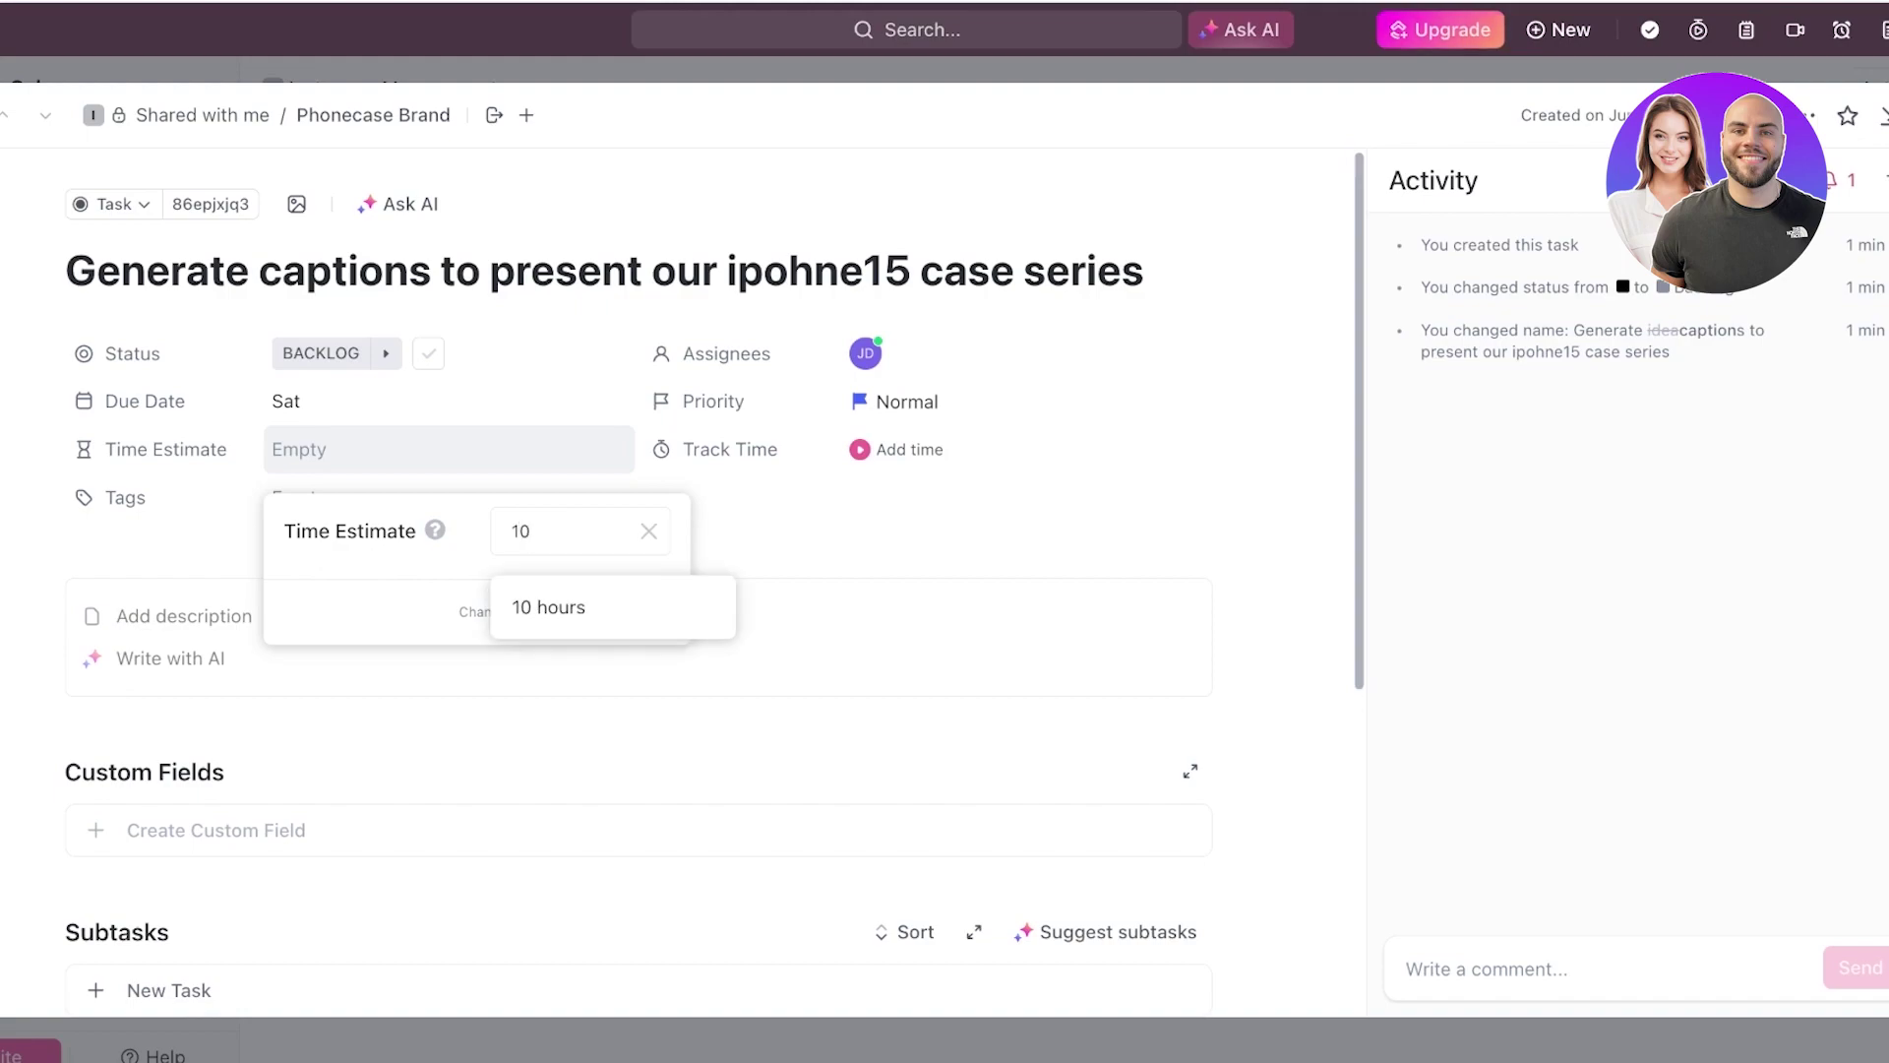
{"action": "type", "text": "h"}
{"action": "key", "text": "Return"}
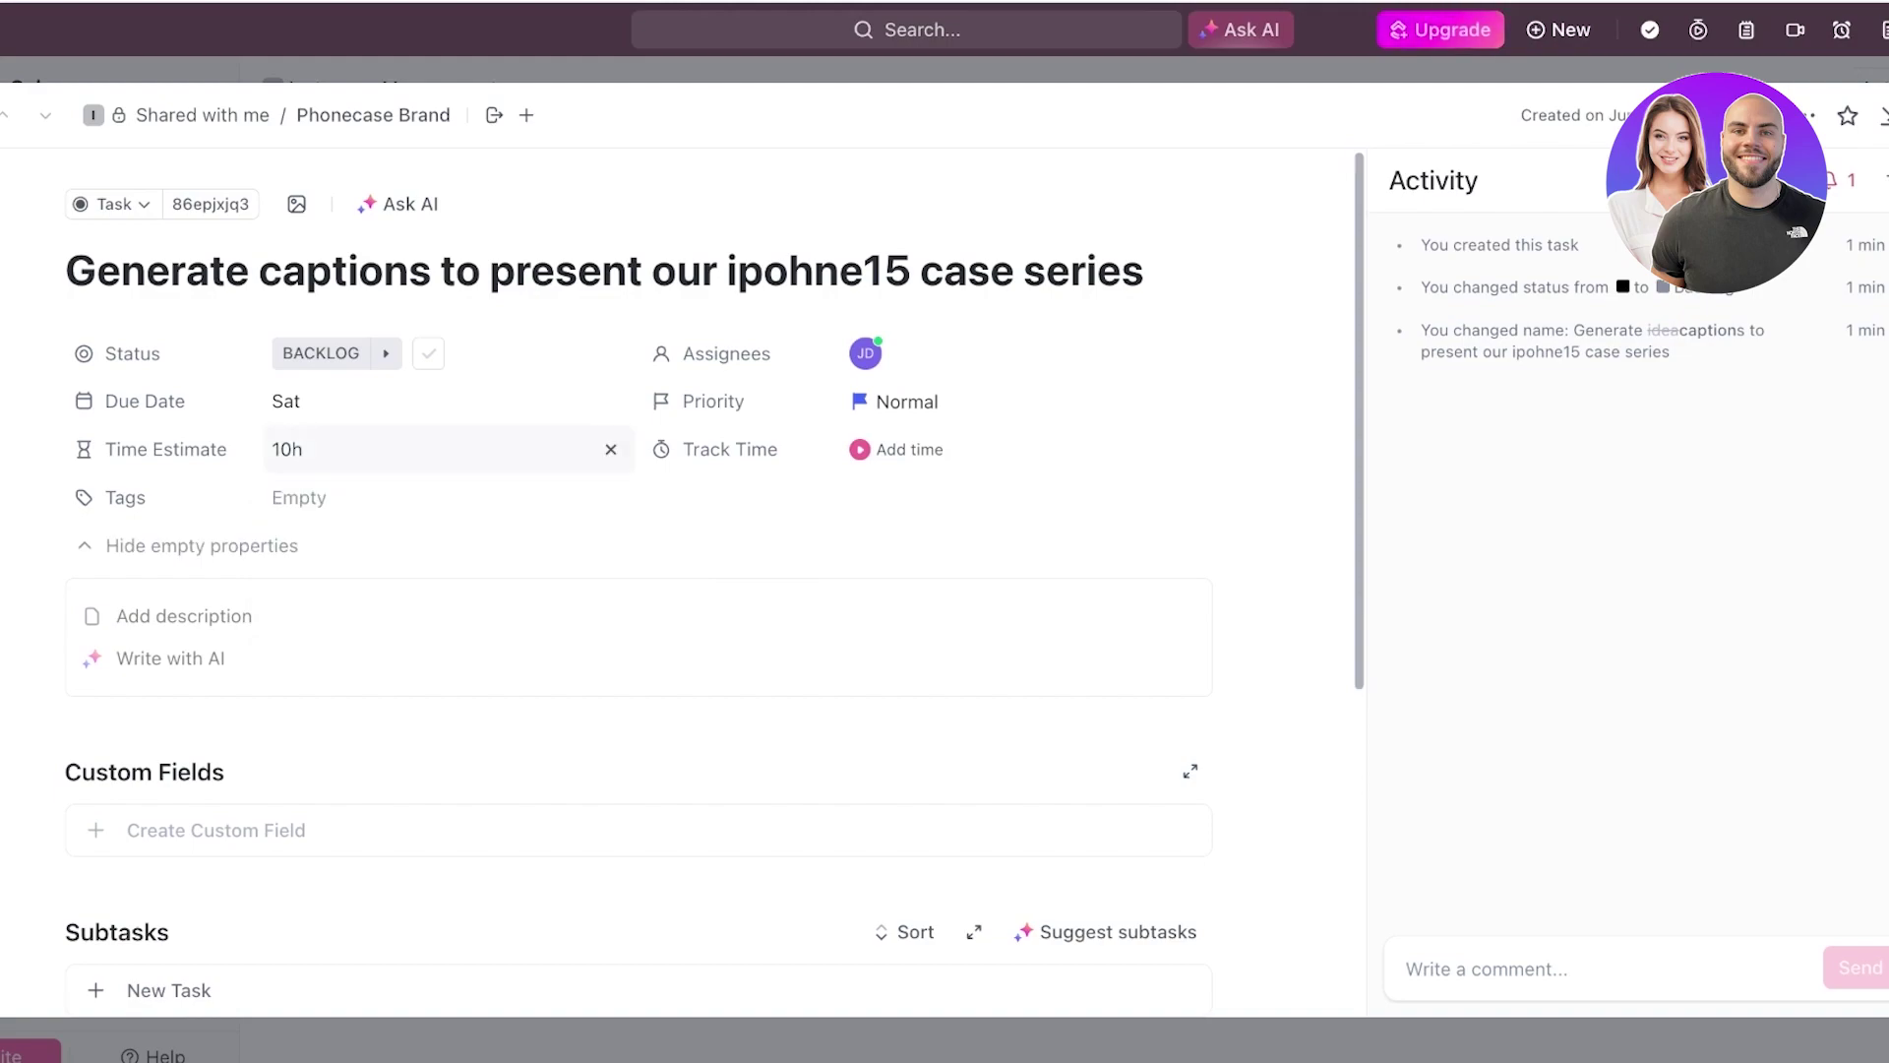
{"action": "left_click", "coordinate": [433, 449]}
{"action": "key", "text": "BackSpace"}
{"action": "key", "text": "BackSpace"}
{"action": "key", "text": "BackSpace"}
{"action": "type", "text": "6"}
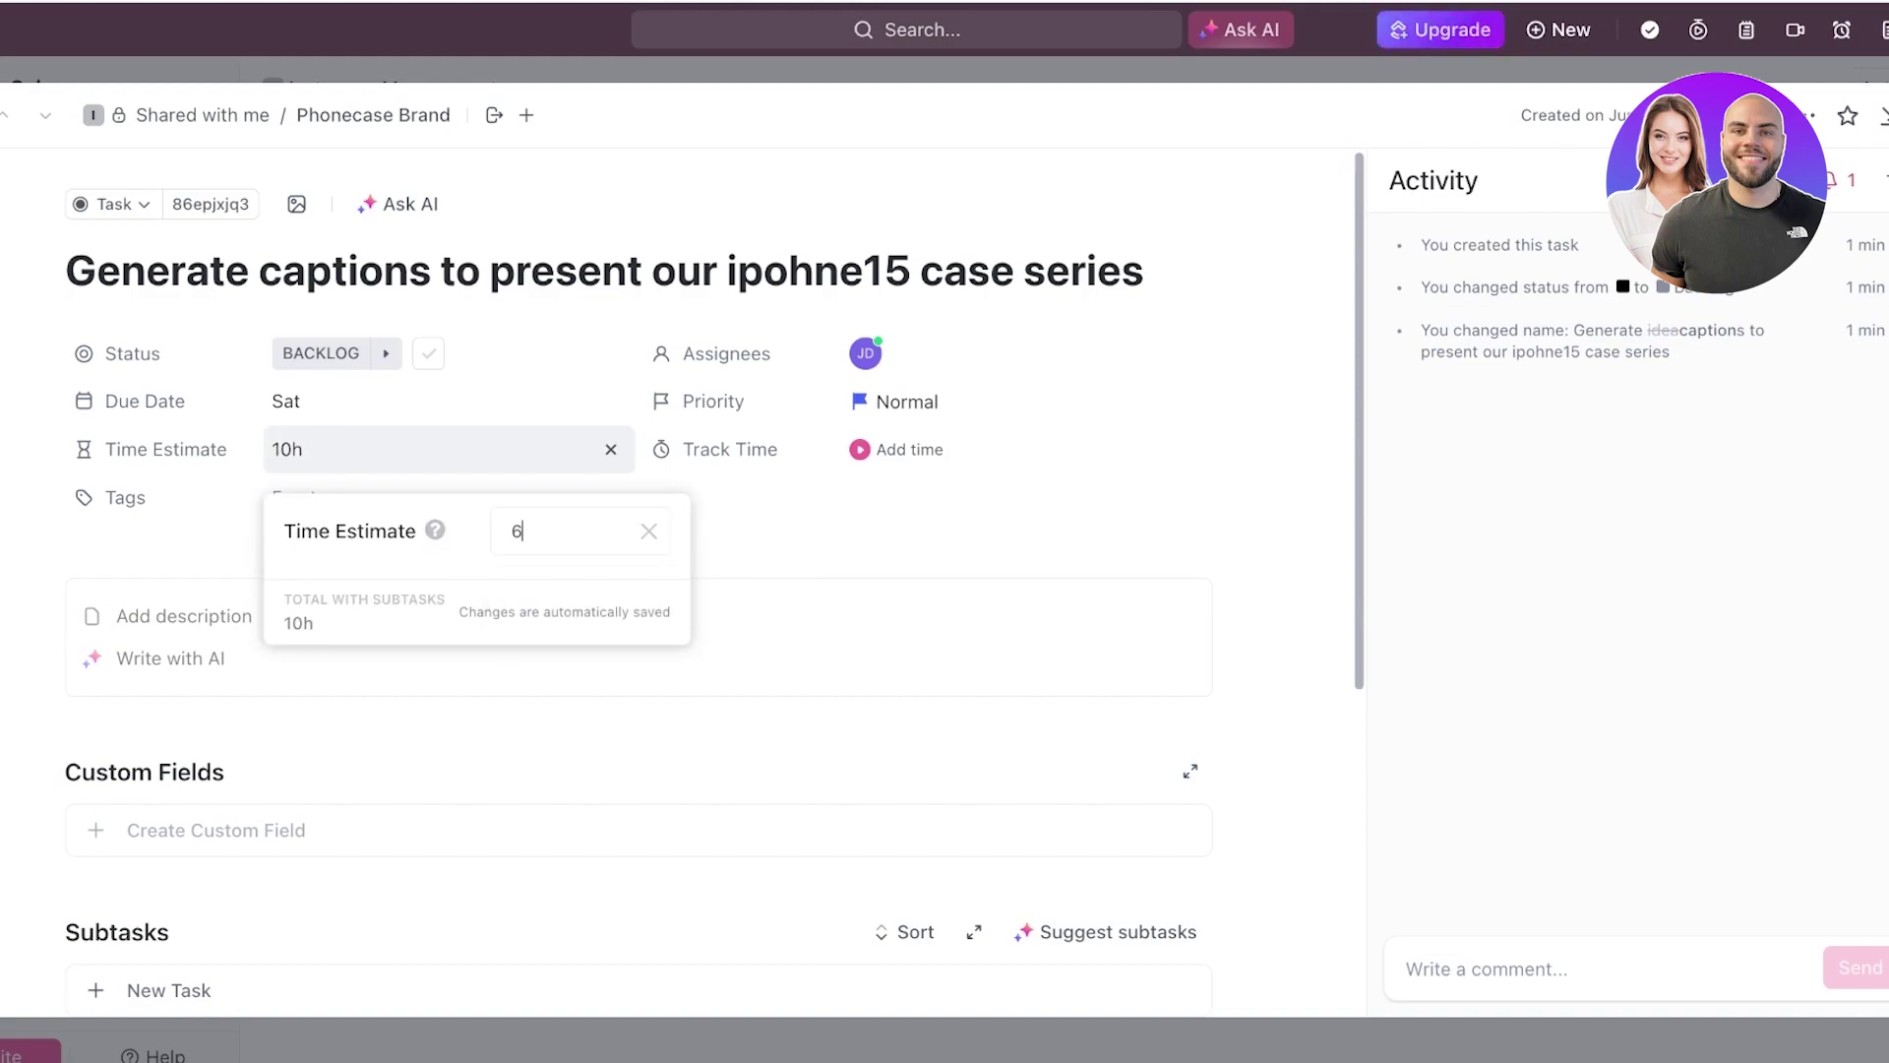
{"action": "type", "text": "h"}
{"action": "key", "text": "Return"}
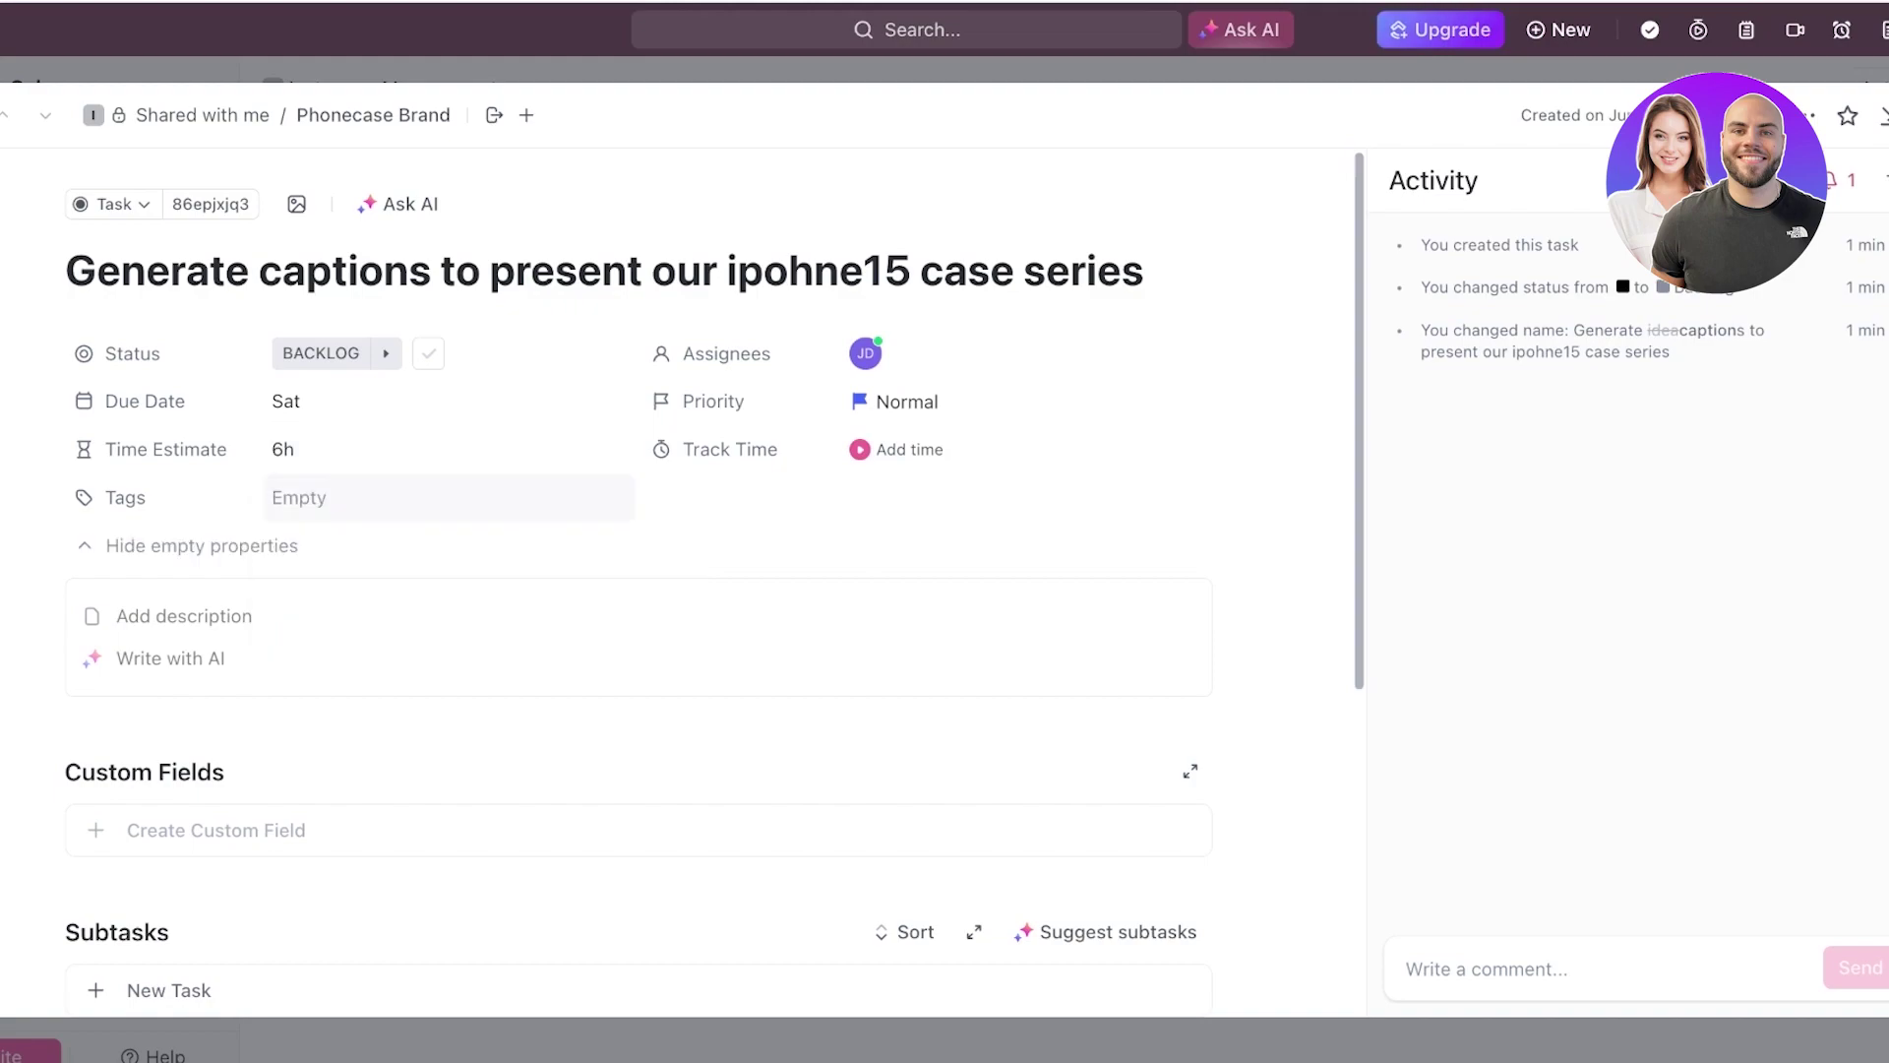
{"action": "left_click", "coordinate": [449, 497]}
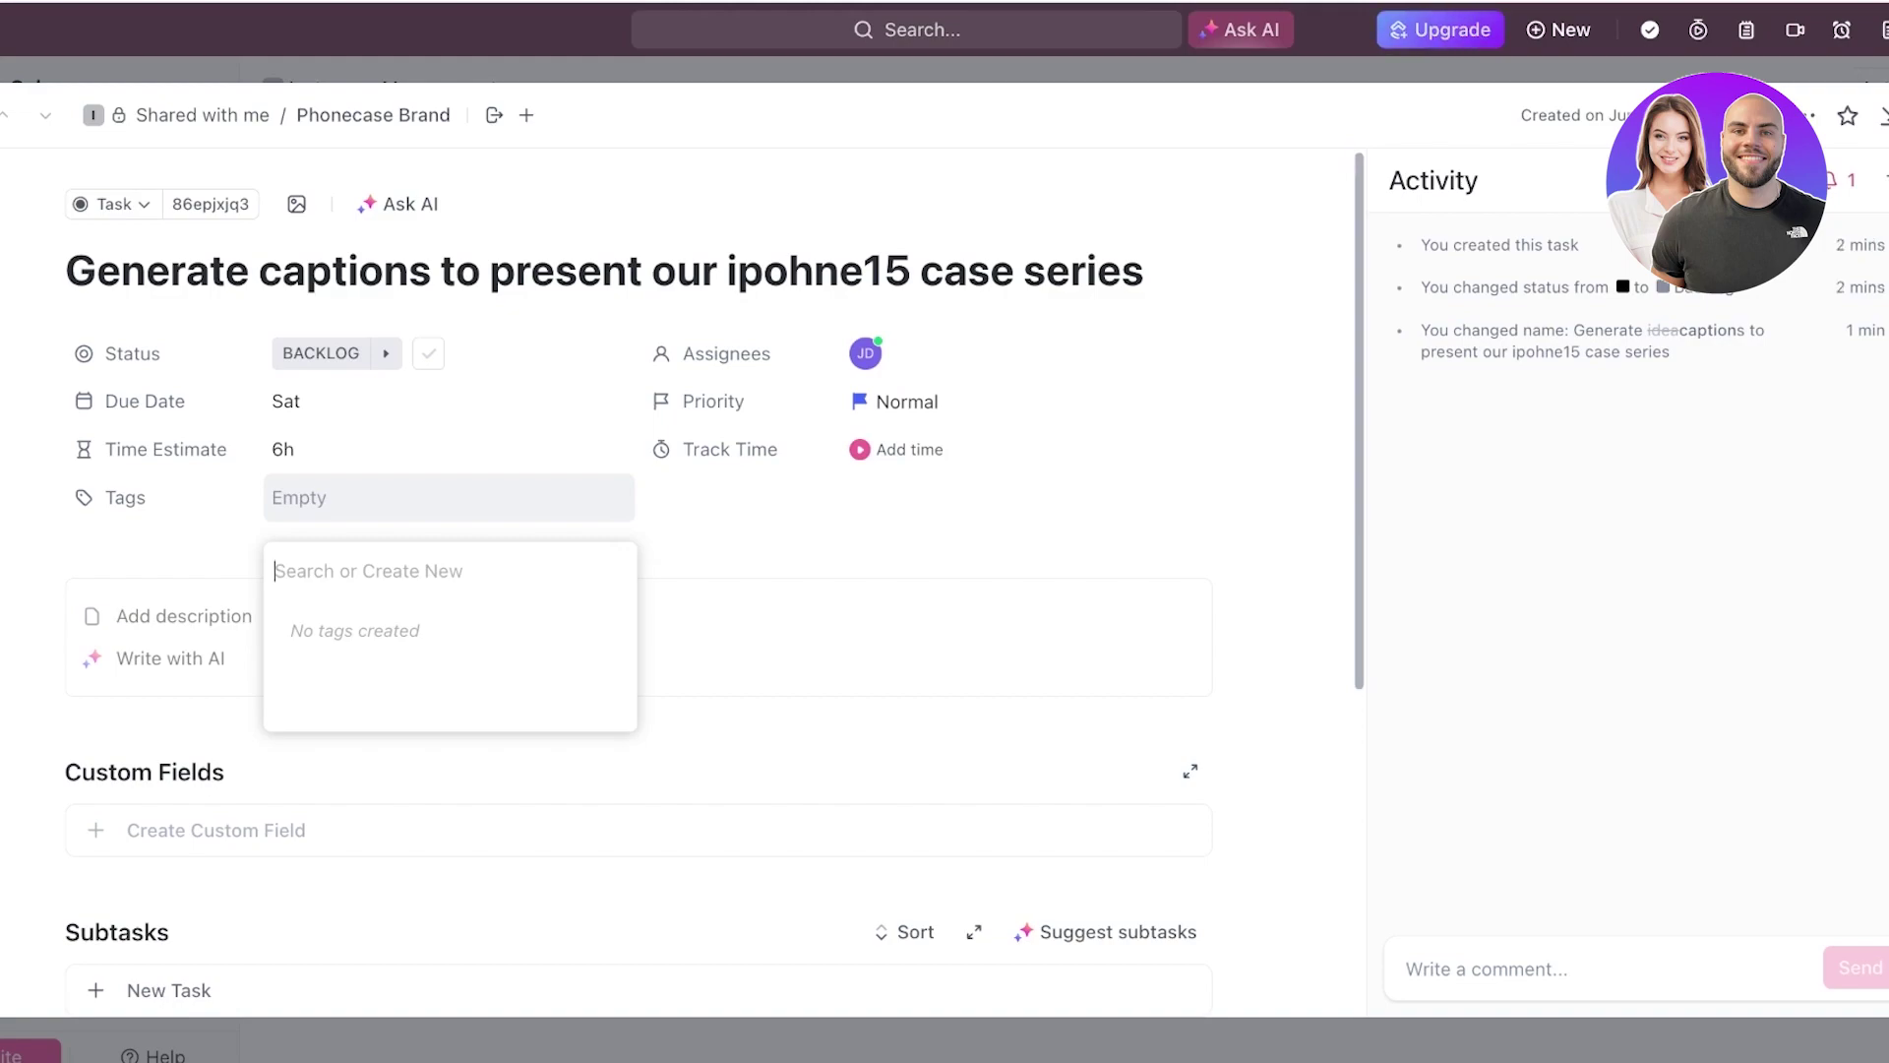
- Create and apply a 'photography content' tag on the caption task
{"action": "type", "text": "photograp"}
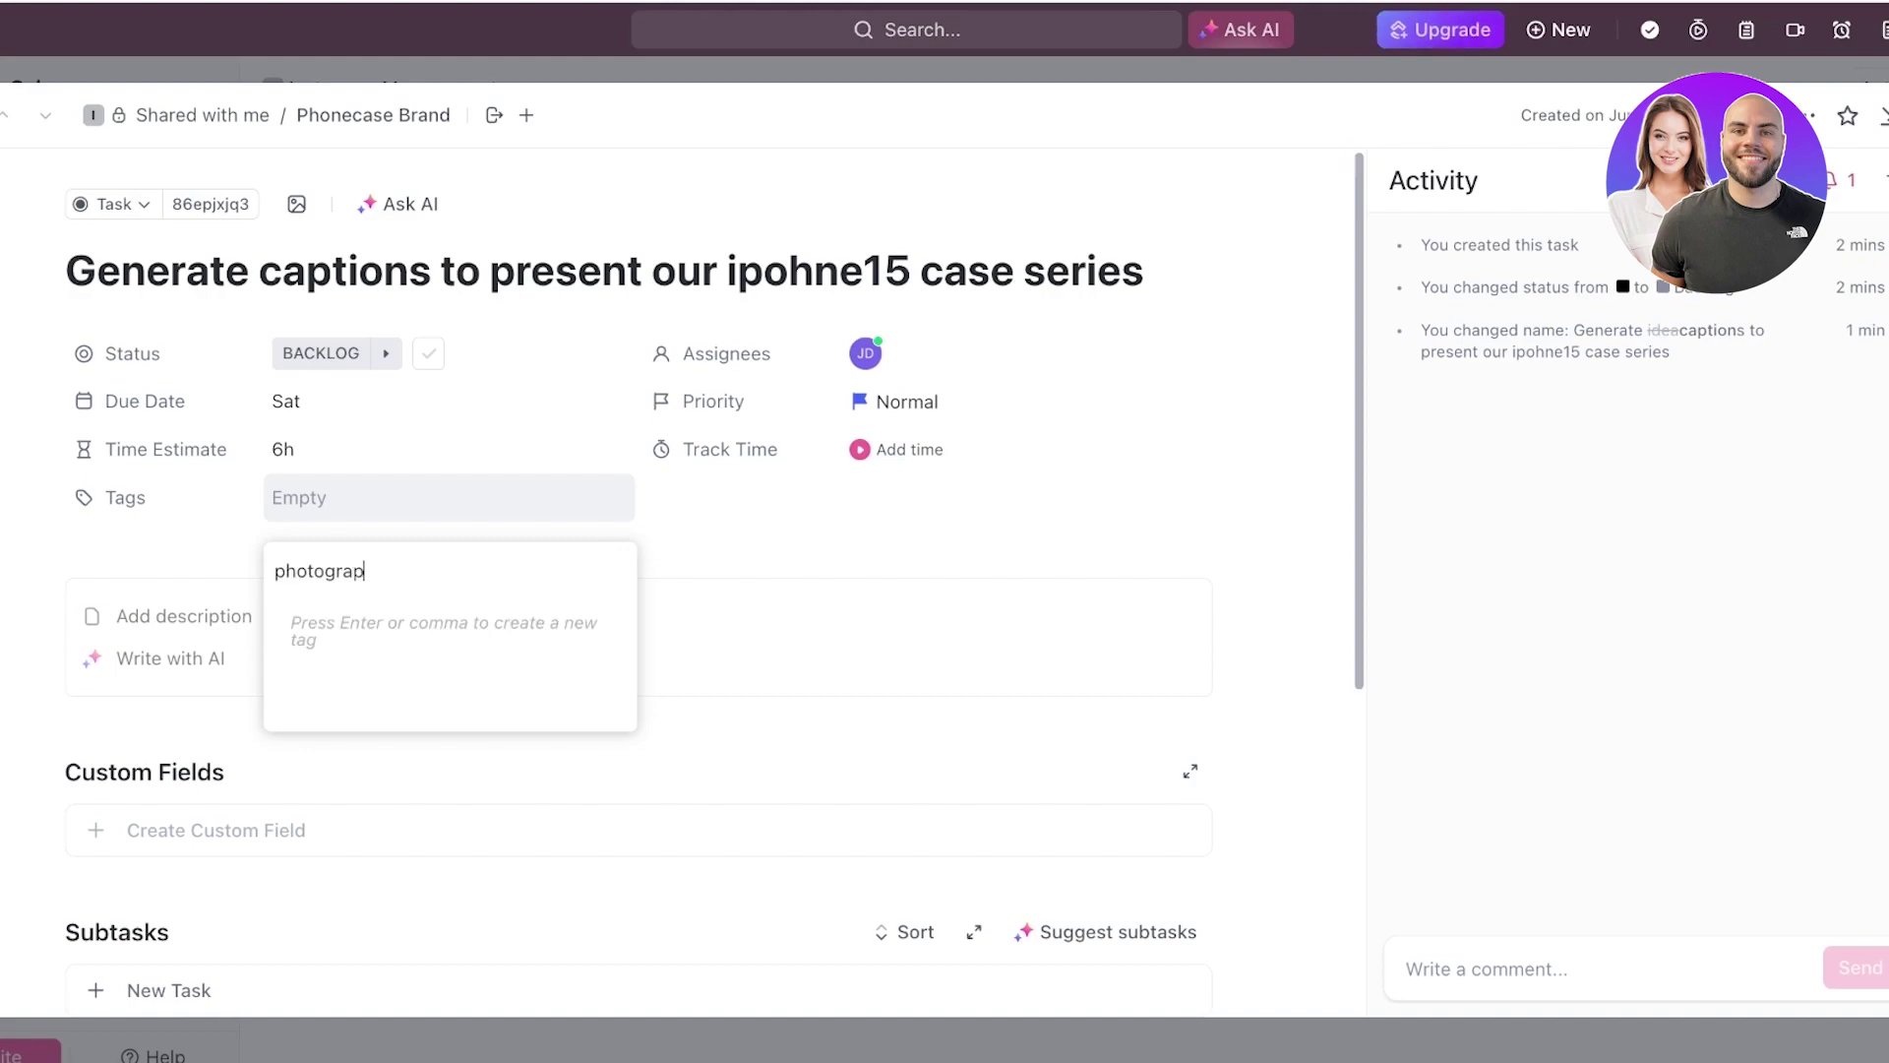
{"action": "type", "text": "hy content"}
{"action": "key", "text": "Return"}
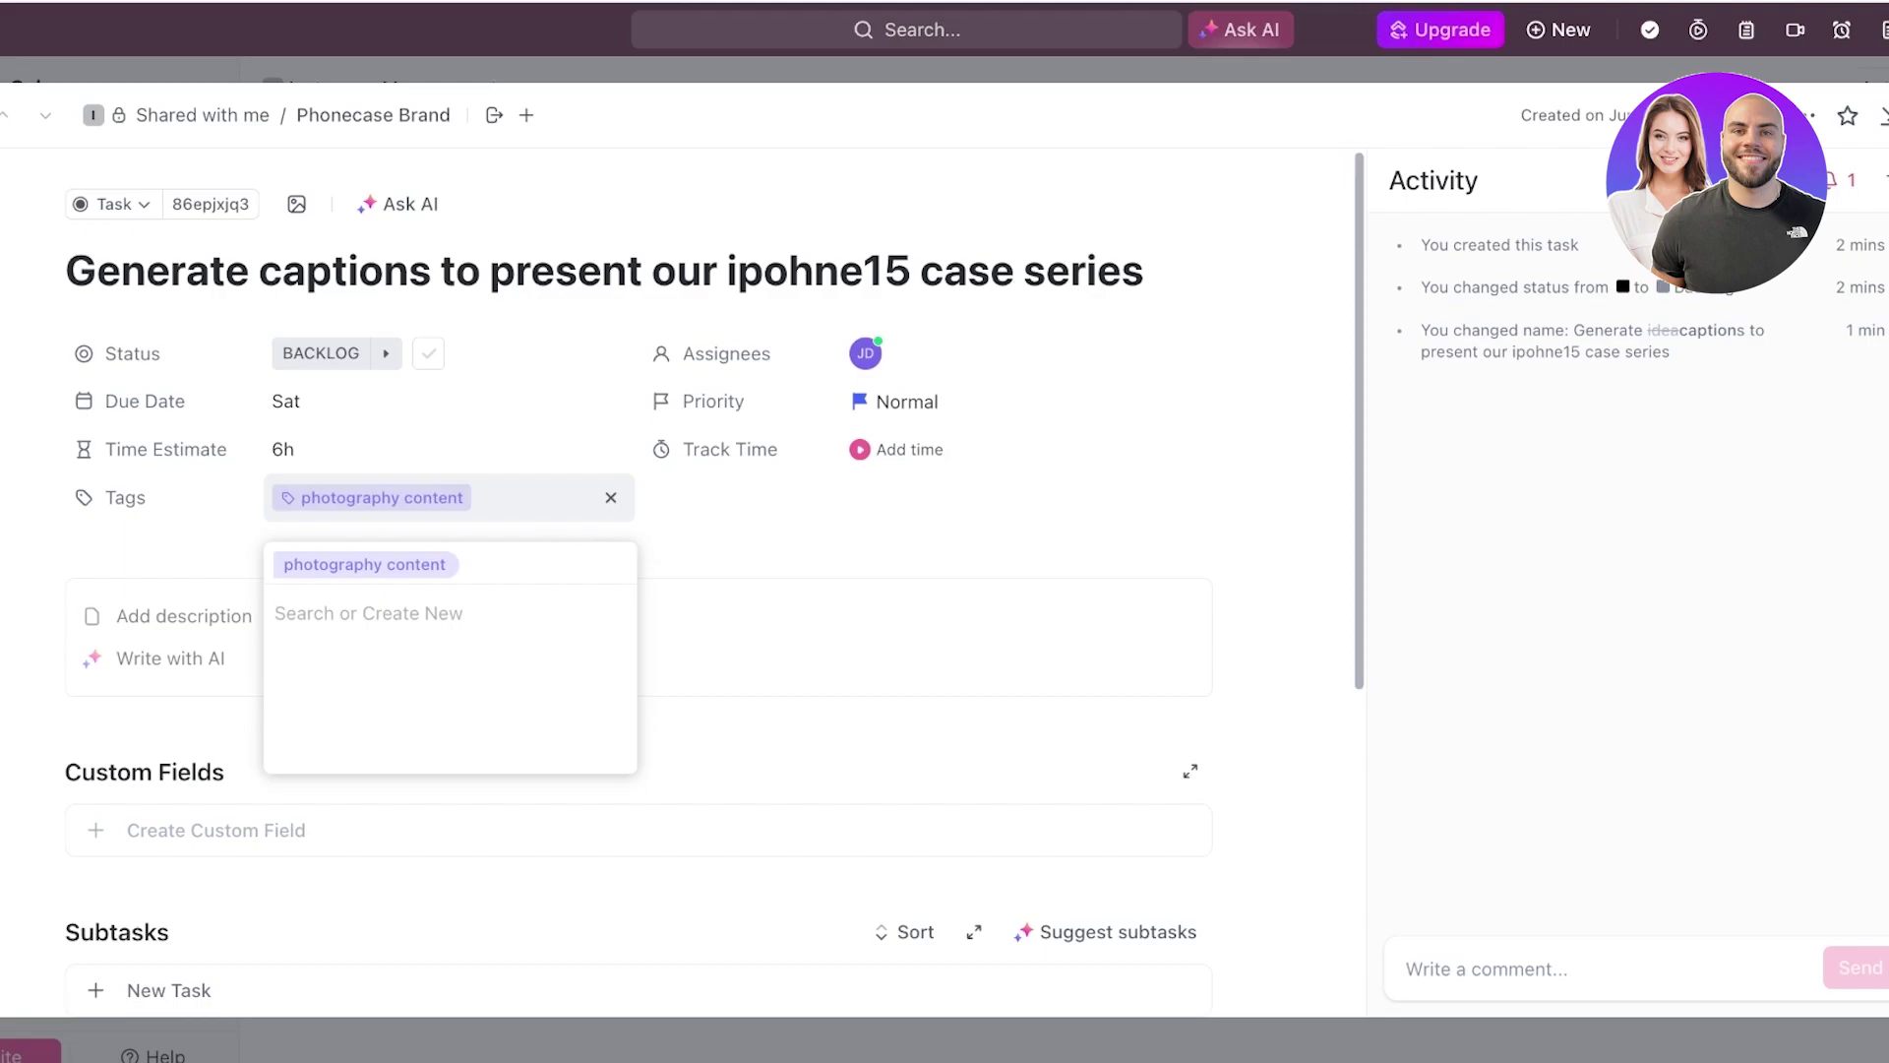
{"action": "key", "text": "Escape"}
{"action": "scroll", "coordinate": [630, 394], "scroll_direction": "down", "scroll_amount": 3}
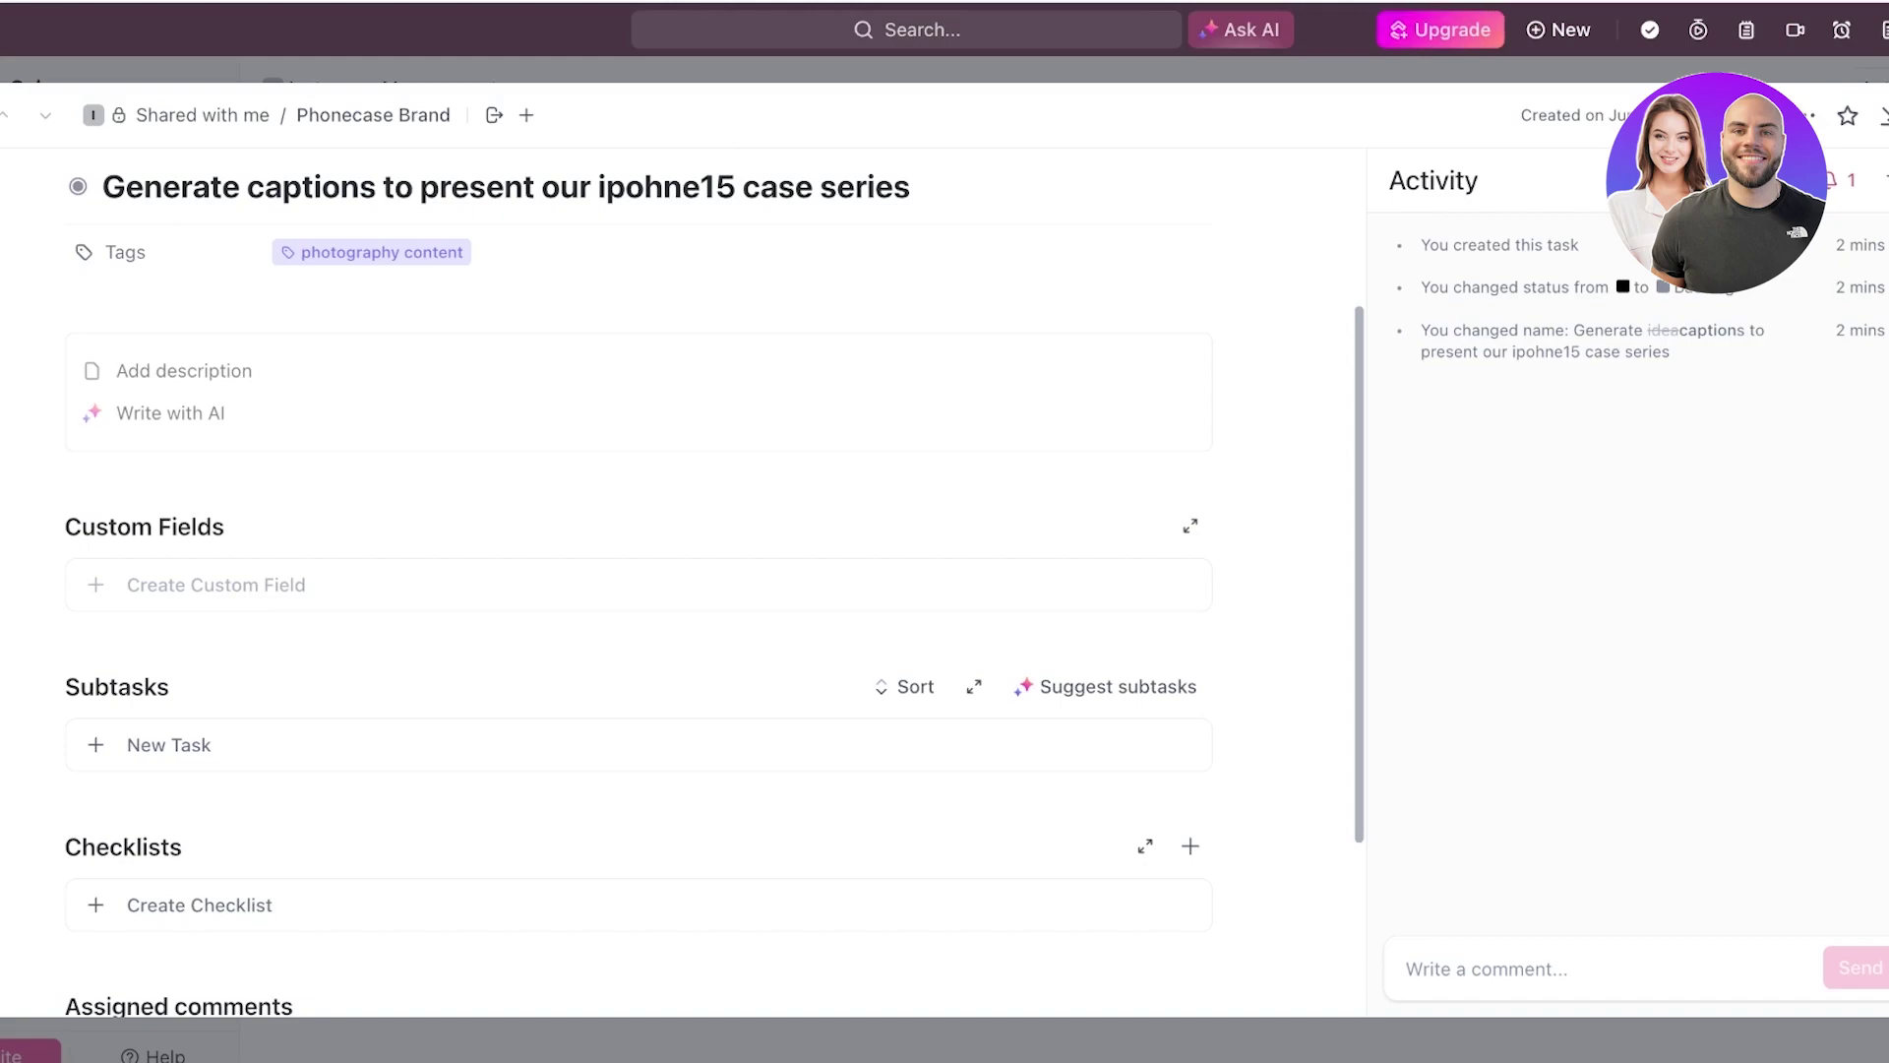
{"action": "scroll", "coordinate": [638, 393], "scroll_direction": "down", "scroll_amount": 3}
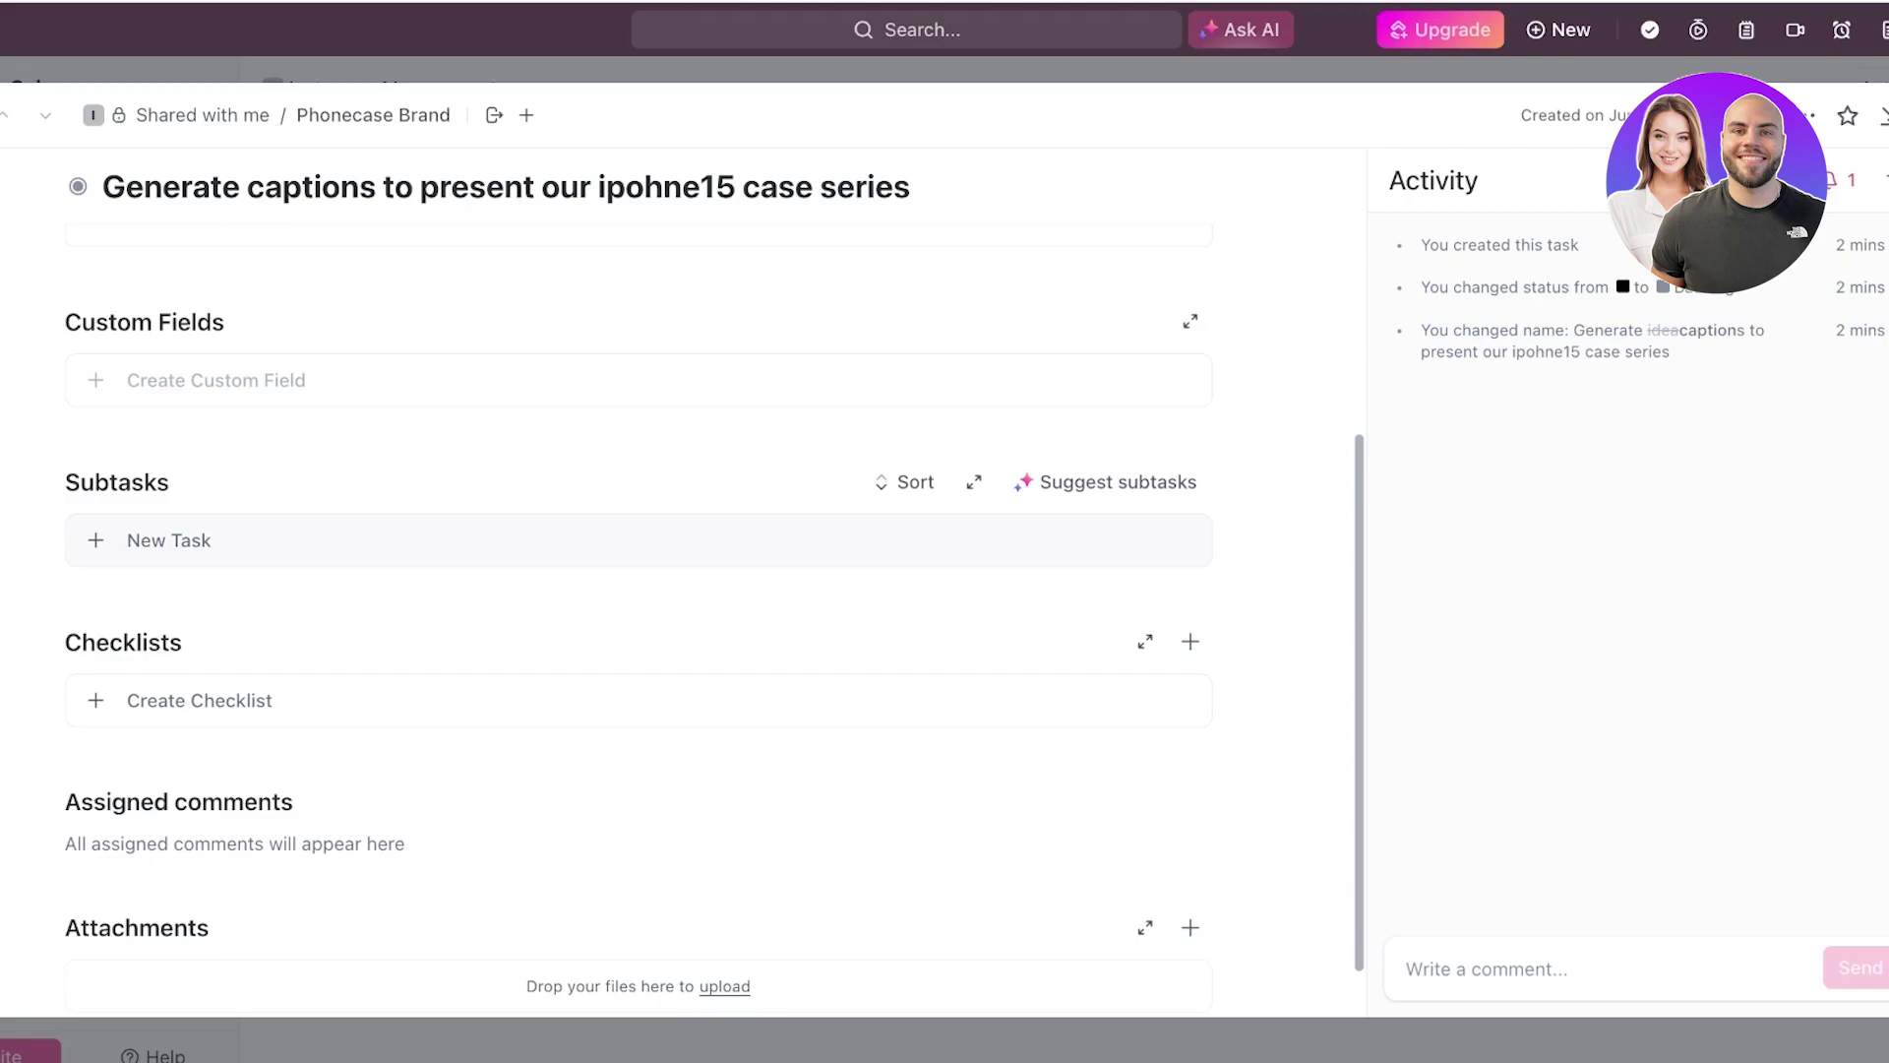
{"action": "scroll", "coordinate": [639, 590], "scroll_direction": "up", "scroll_amount": 5}
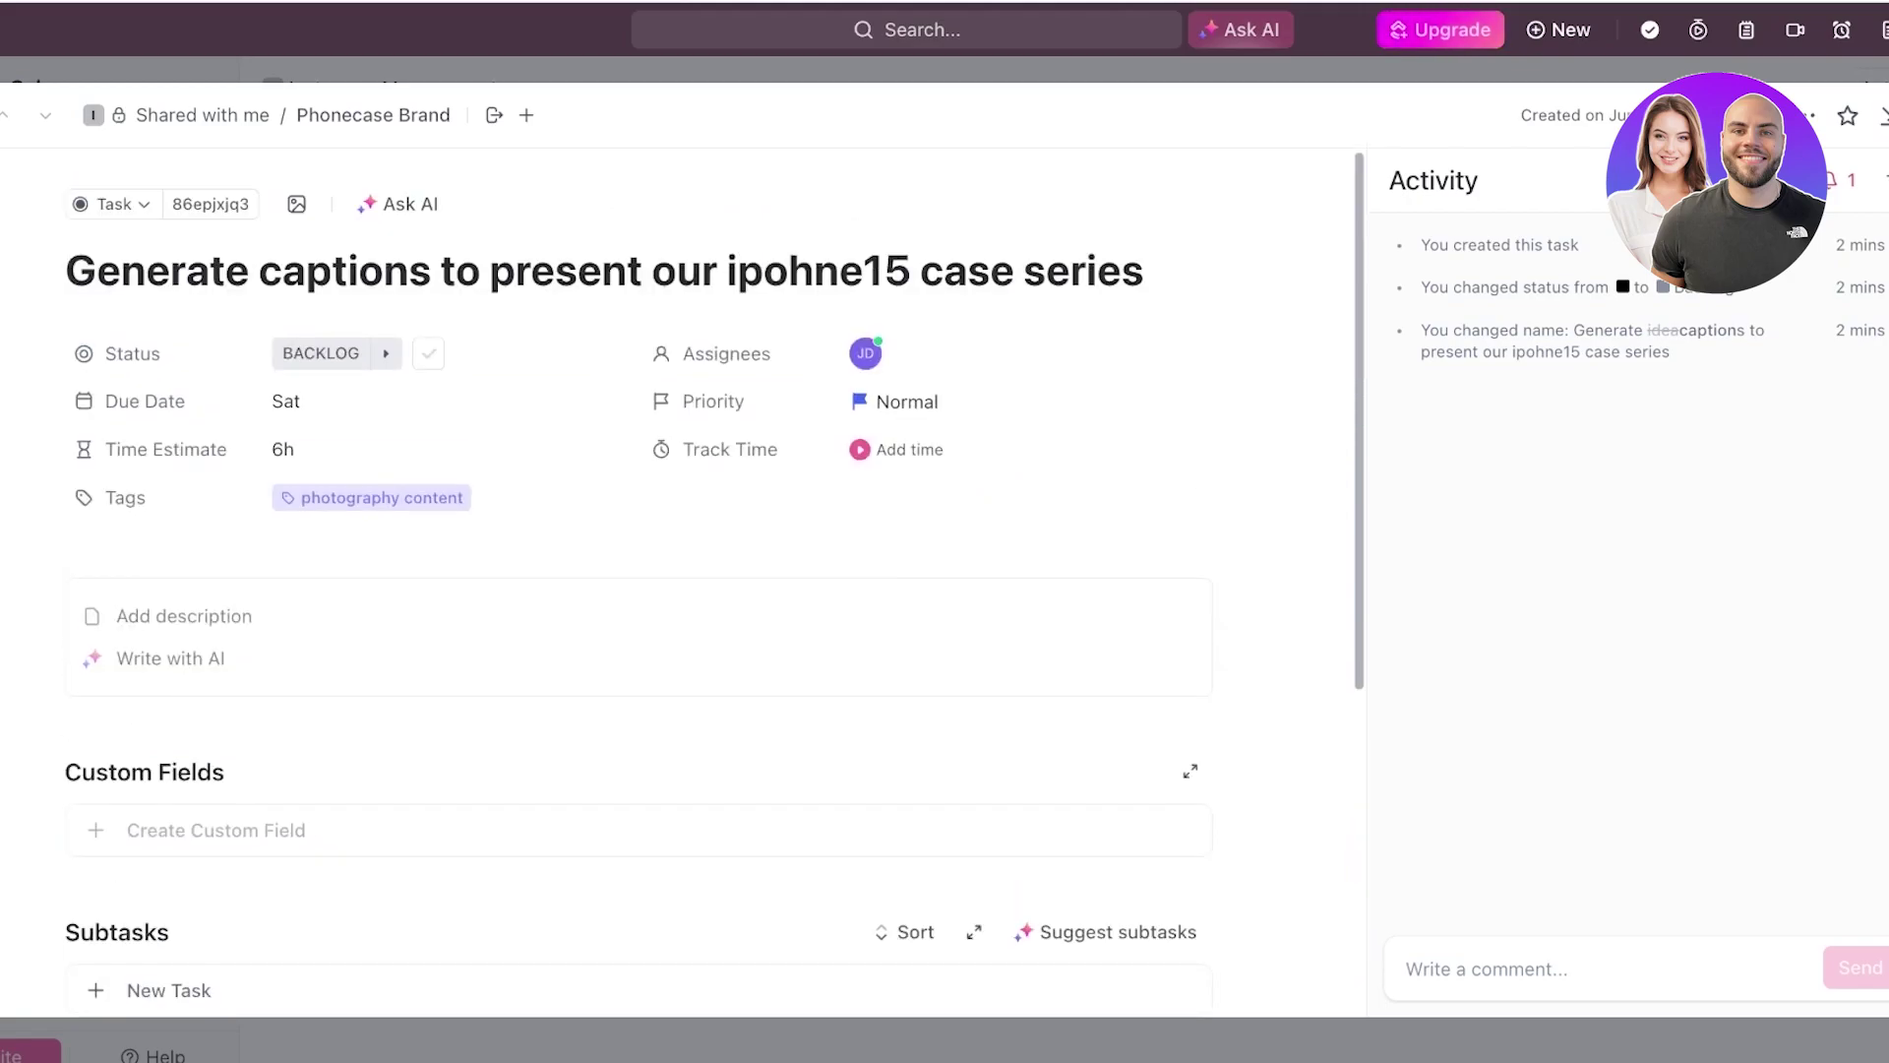
{"action": "scroll", "coordinate": [640, 590], "scroll_direction": "down", "scroll_amount": 5}
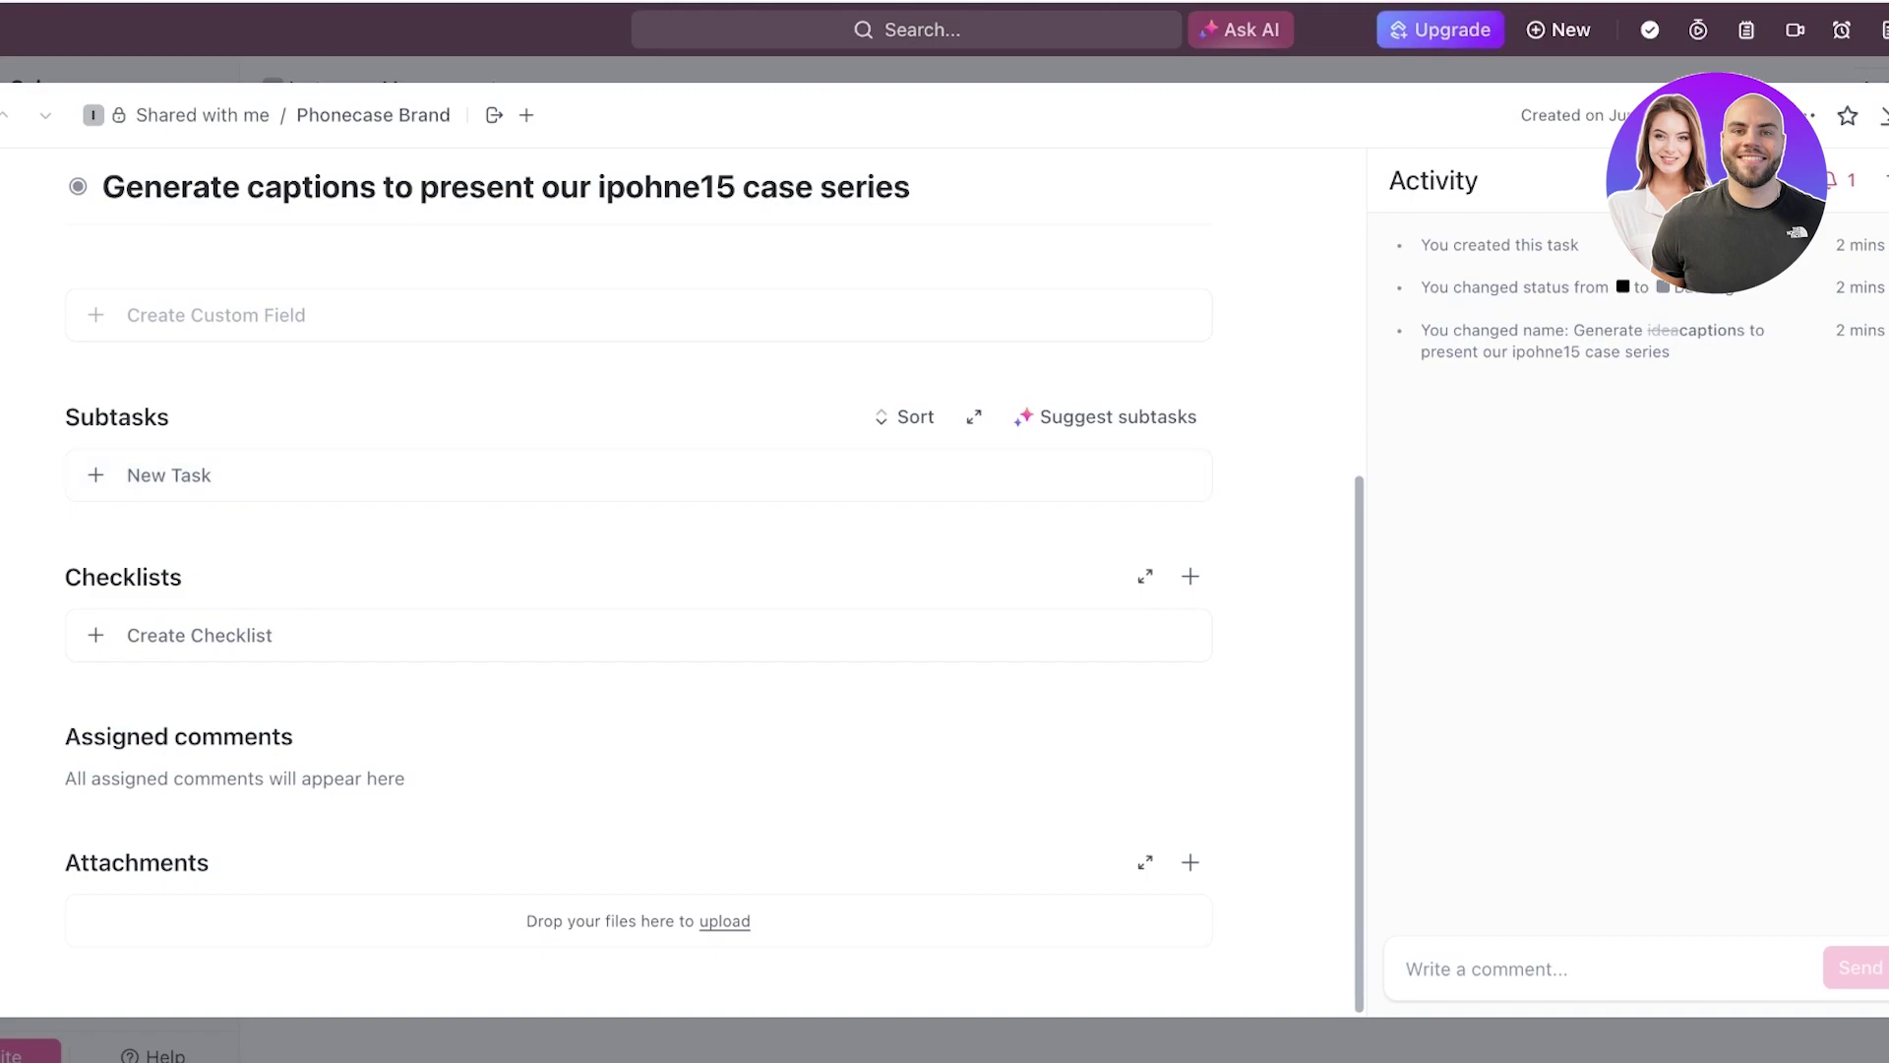
{"action": "left_click", "coordinate": [200, 635]}
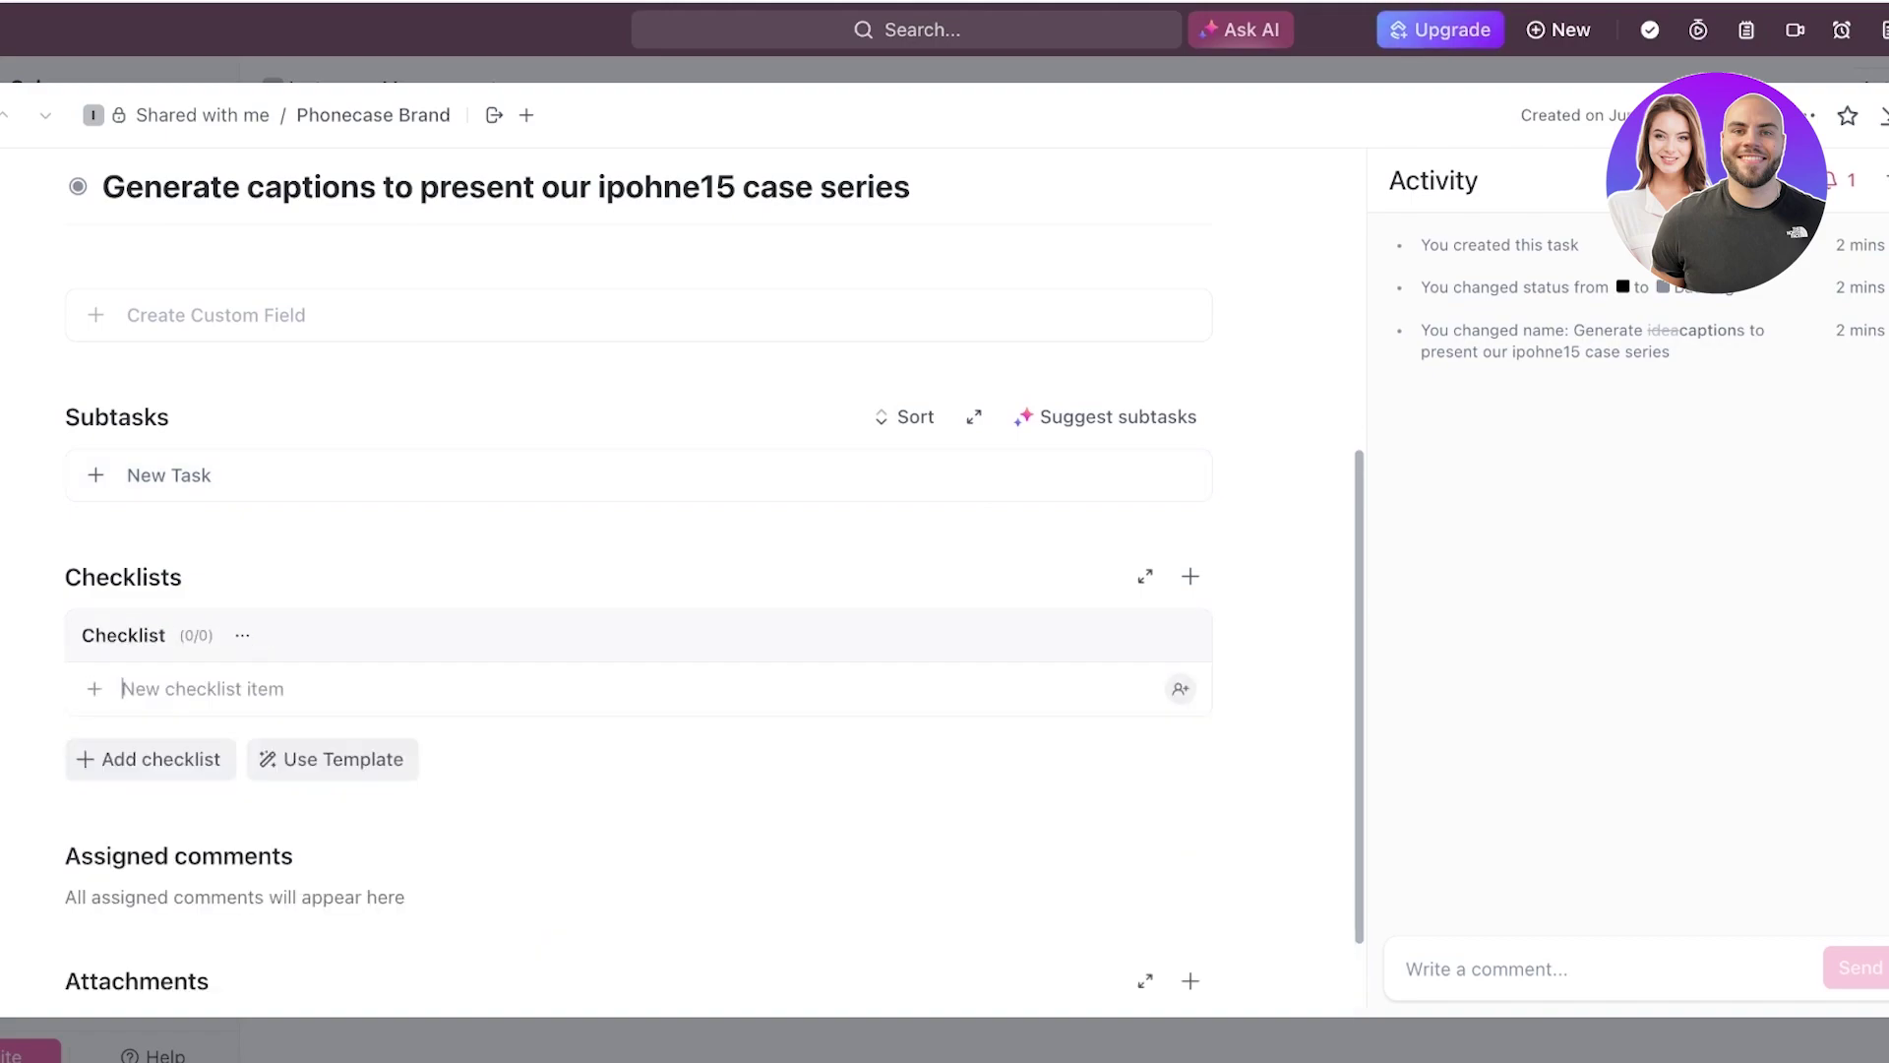
{"action": "left_click", "coordinate": [168, 476]}
{"action": "key", "text": "Escape"}
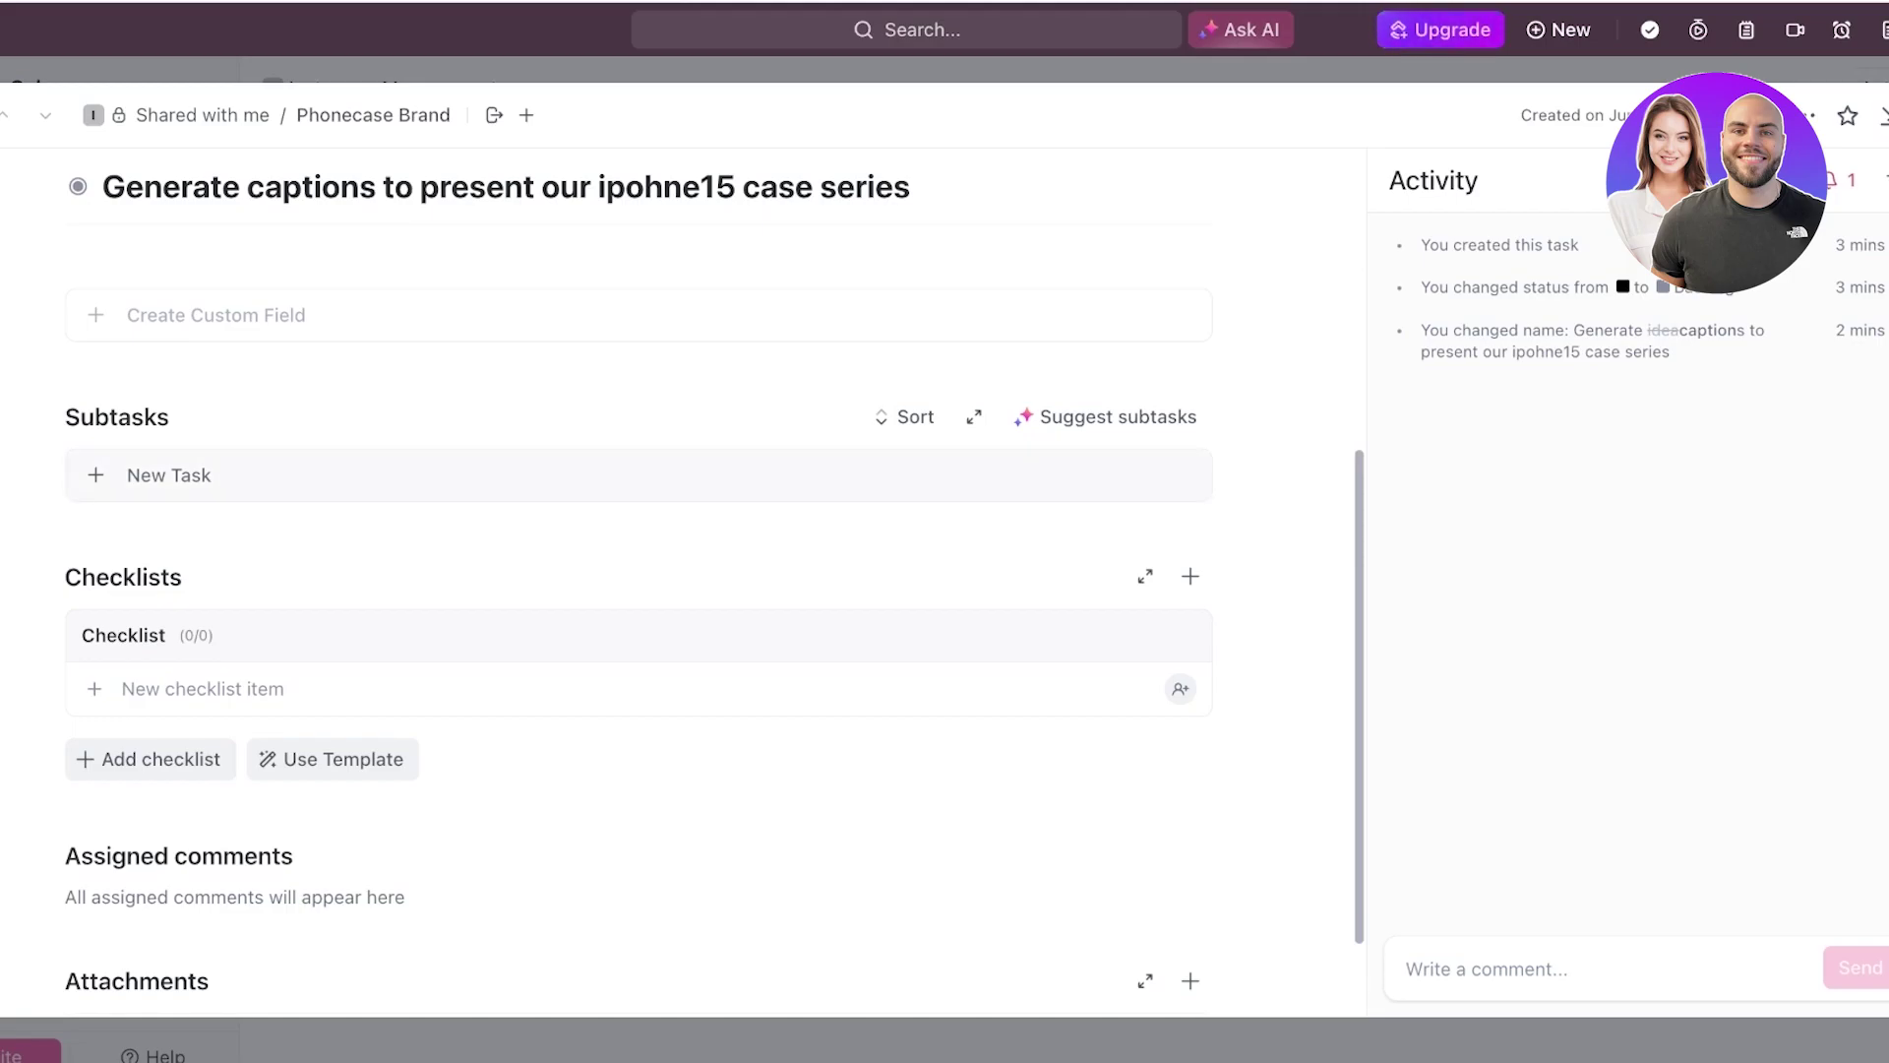
{"action": "scroll", "coordinate": [640, 591], "scroll_direction": "down", "scroll_amount": 1}
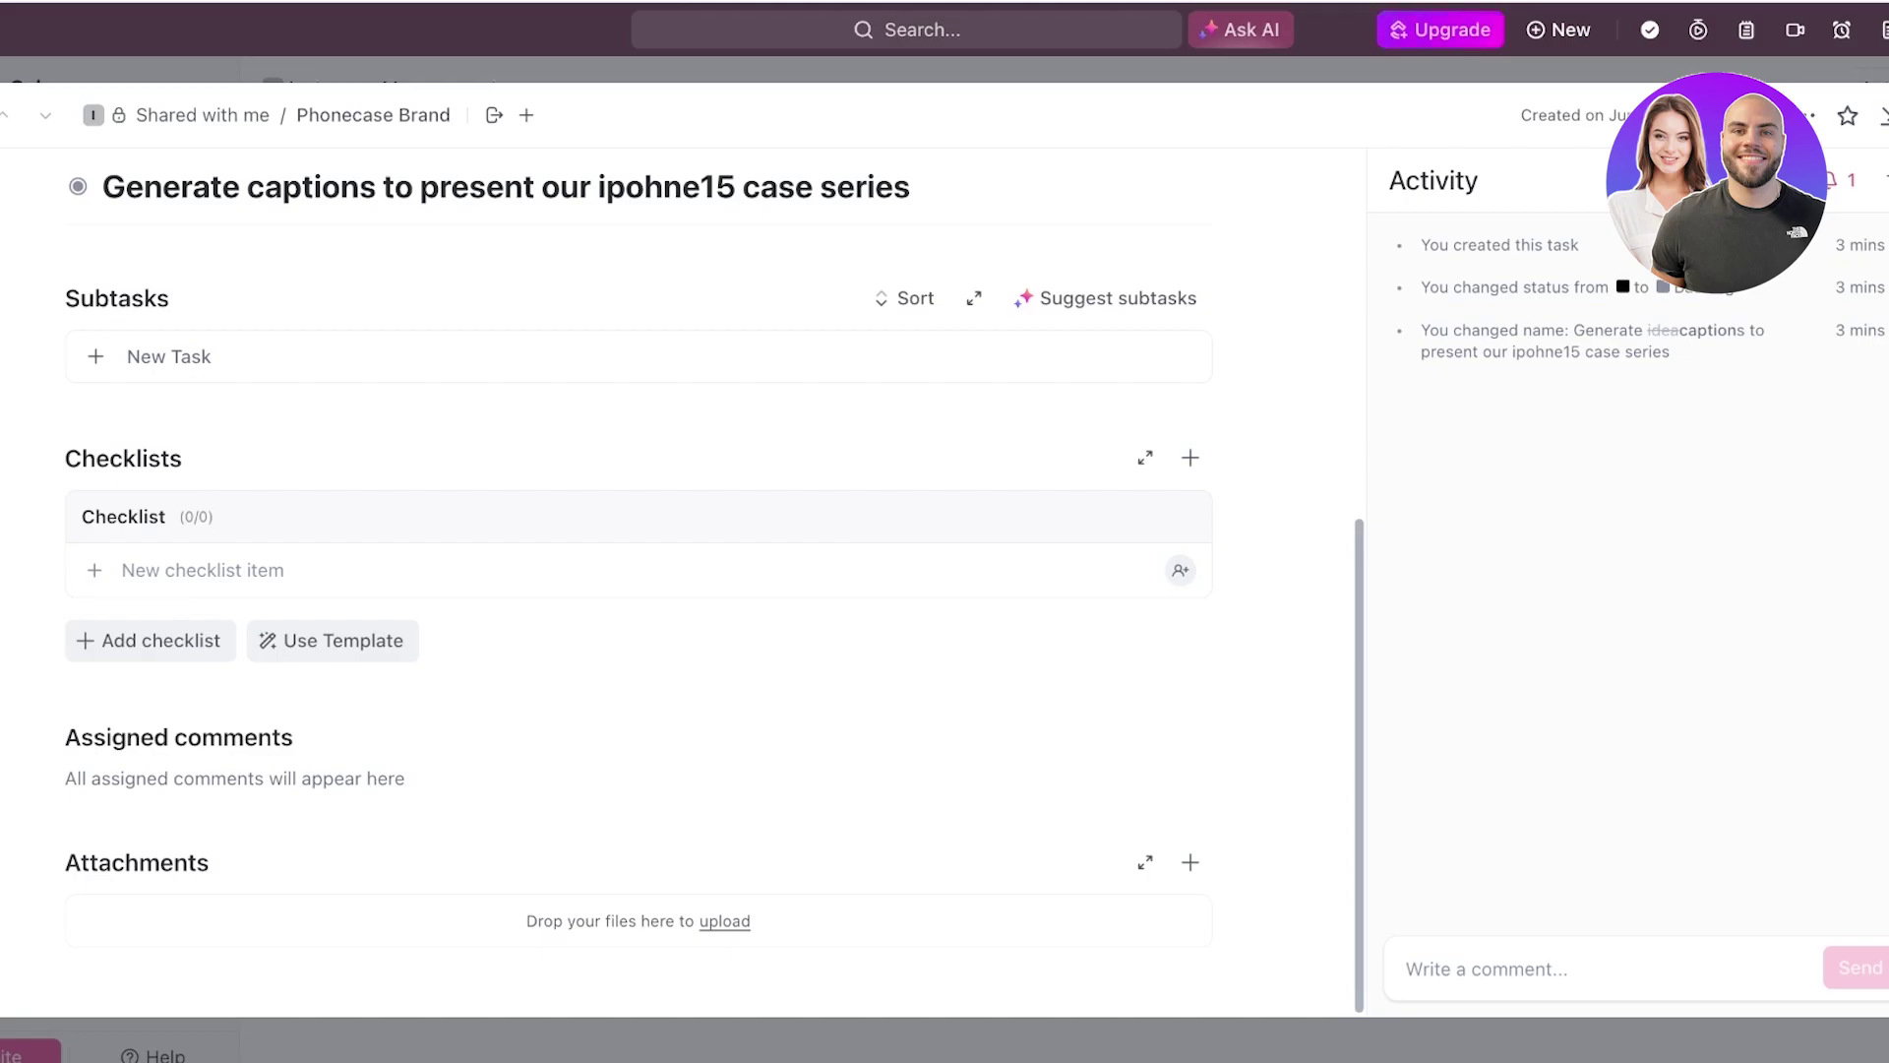
- Drag the caption task card across the Phonecase Brand board through Planning and Approved into DONE
{"action": "key", "text": "Escape"}
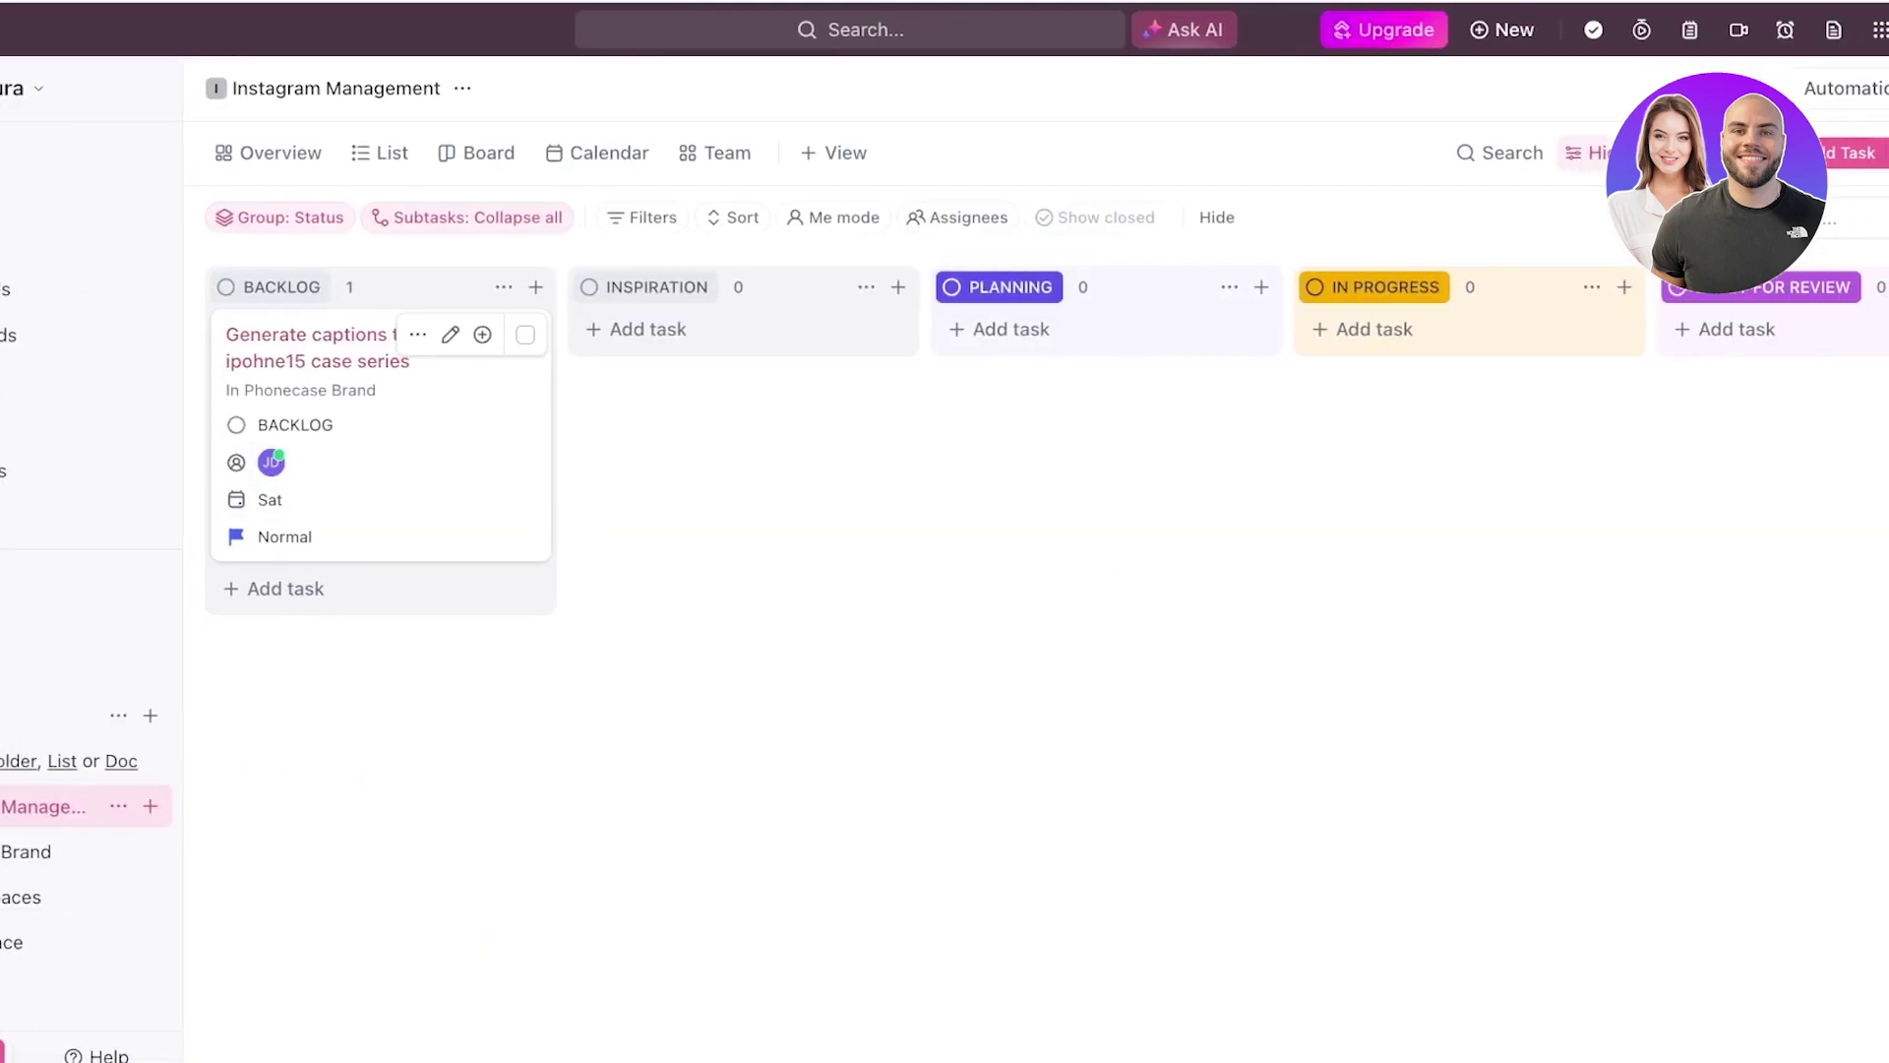
{"action": "left_click", "coordinate": [25, 851]}
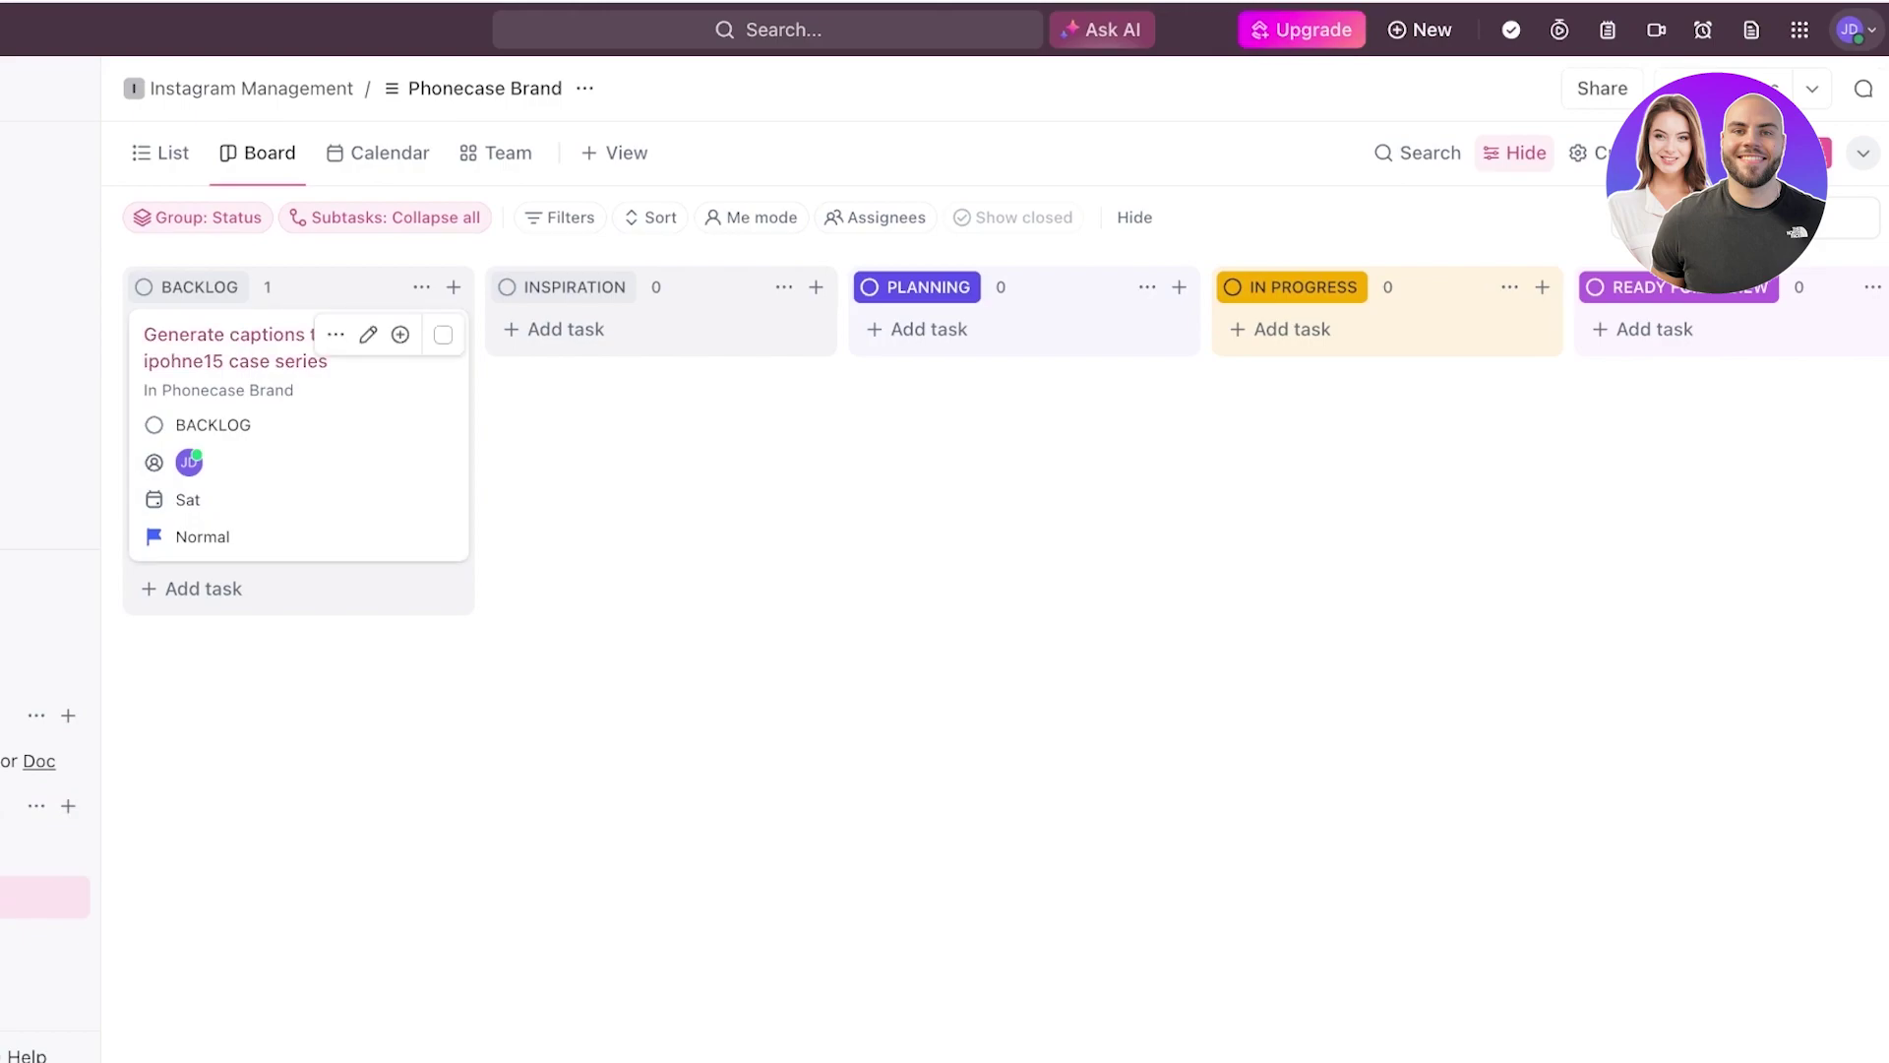
{"action": "left_click_drag", "start_coordinate": [296, 424], "coordinate": [1024, 413]}
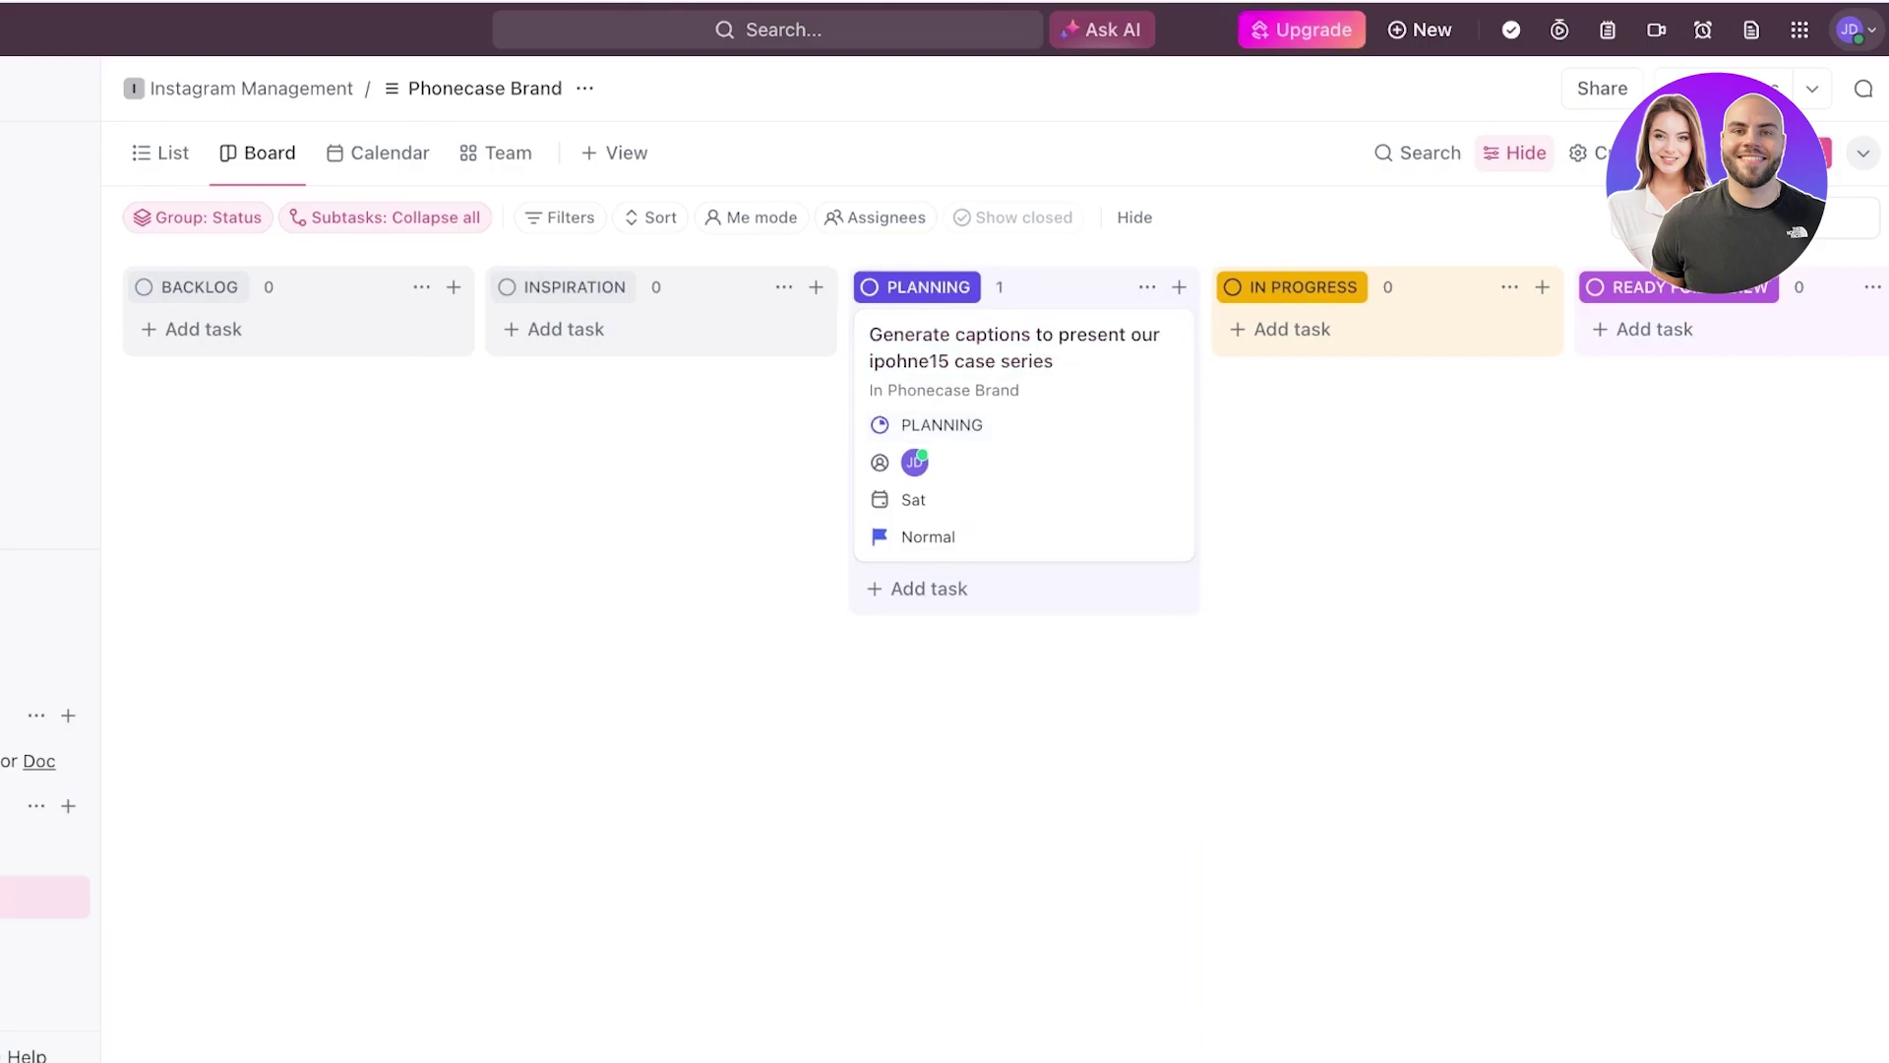
{"action": "scroll", "coordinate": [984, 591], "scroll_direction": "right", "scroll_amount": 6}
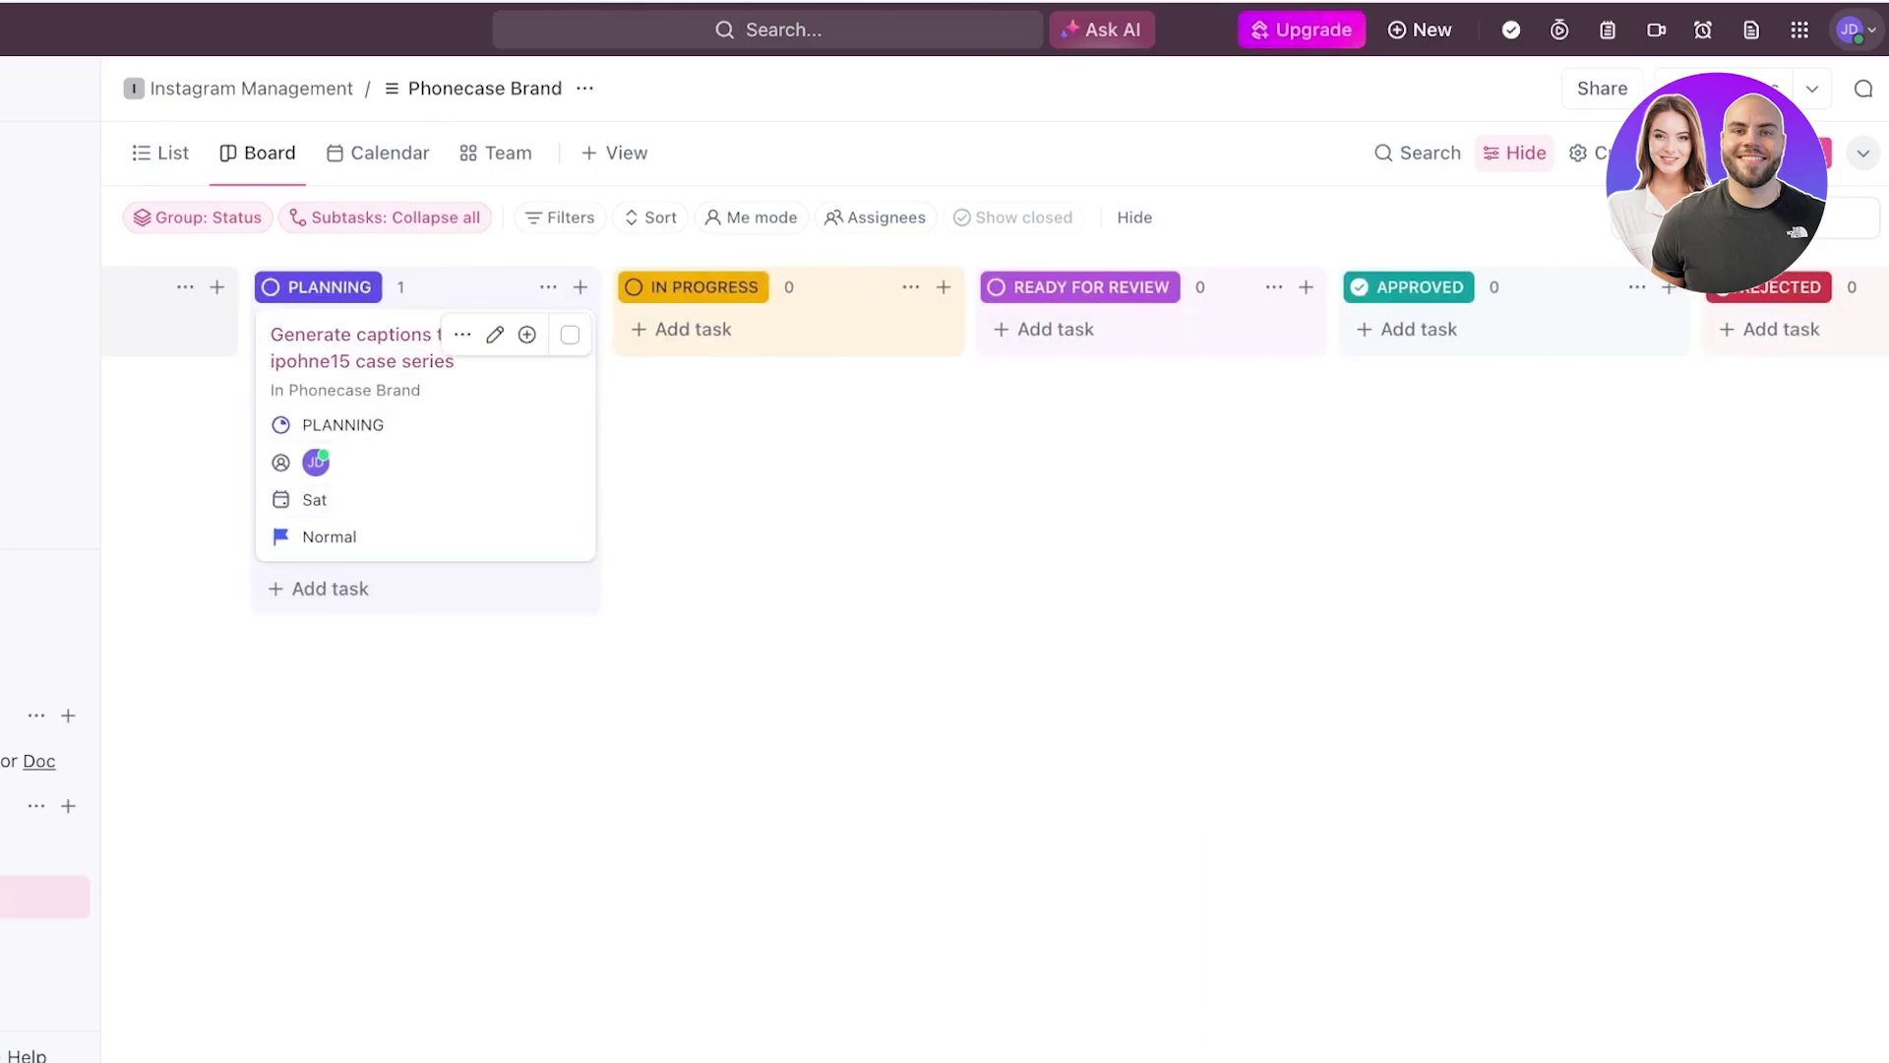
{"action": "left_click_drag", "start_coordinate": [423, 393], "coordinate": [1181, 414]}
{"action": "left_click_drag", "start_coordinate": [1181, 413], "coordinate": [1535, 394]}
{"action": "scroll", "coordinate": [900, 433], "scroll_direction": "right", "scroll_amount": 10}
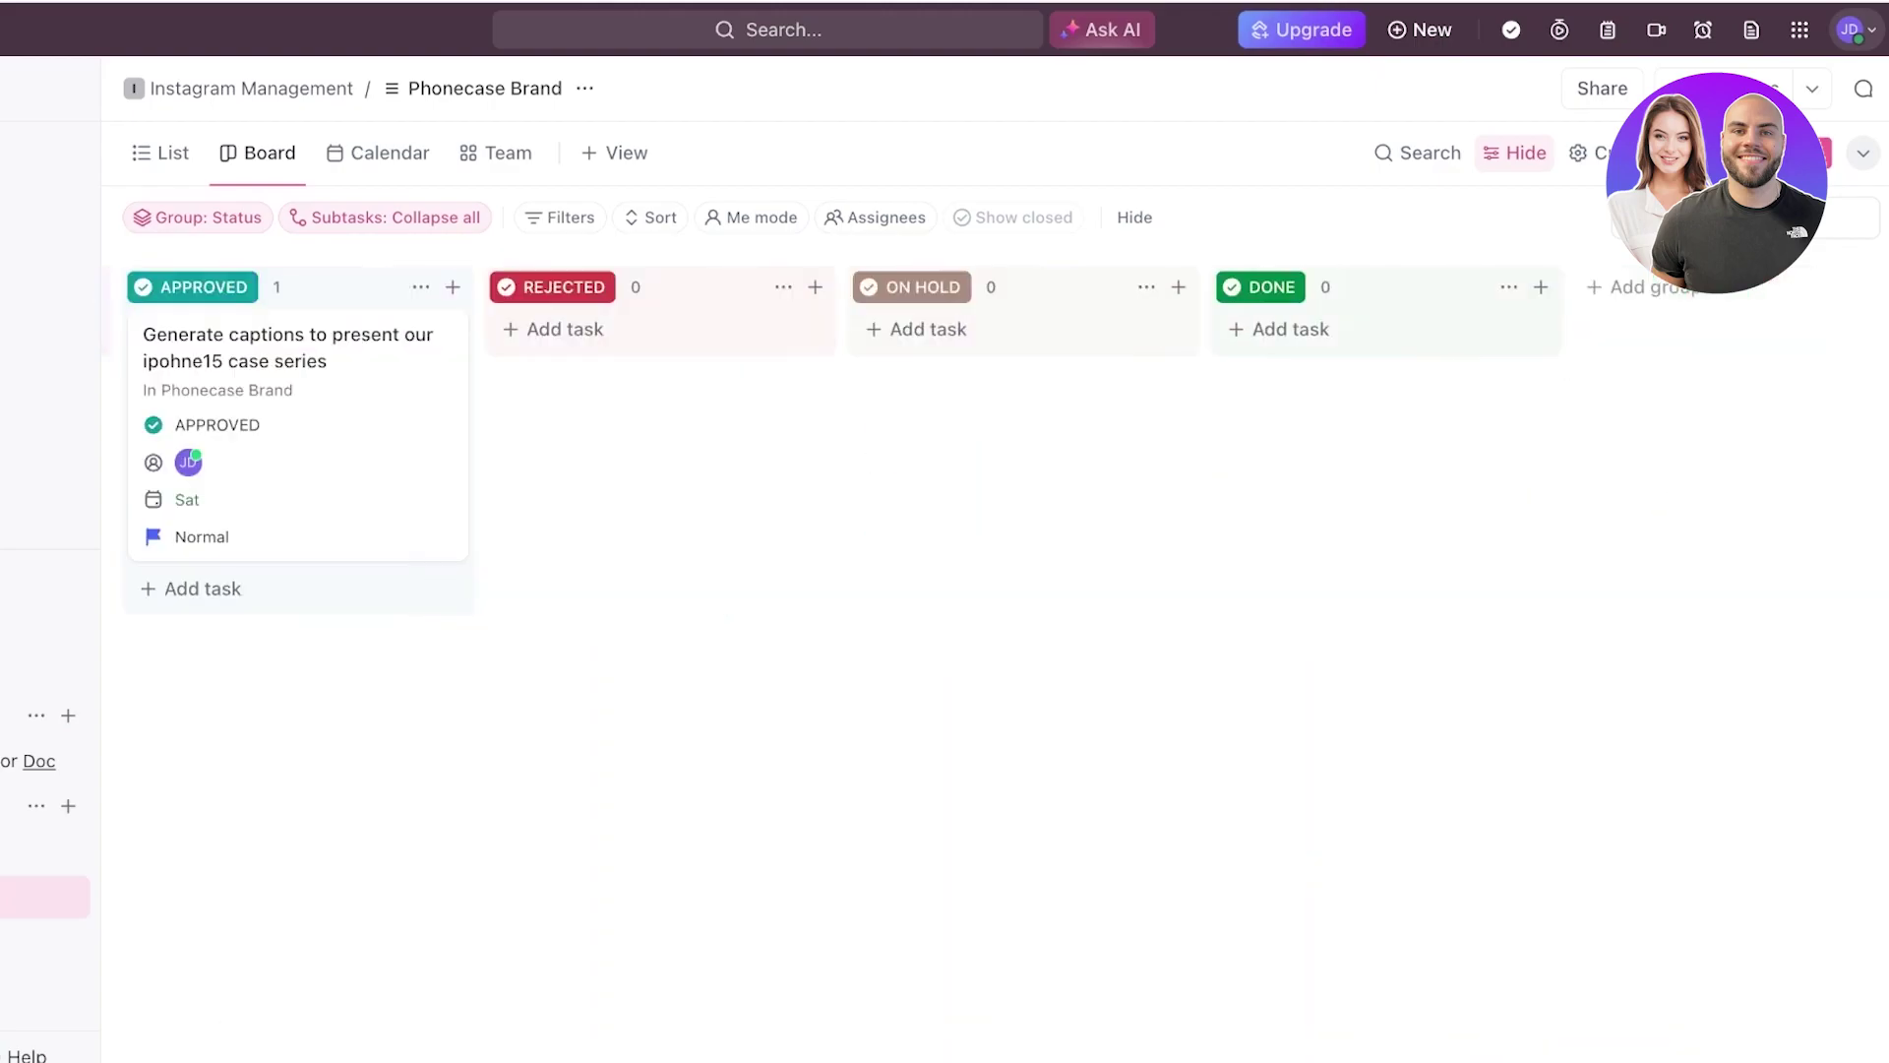
{"action": "left_click_drag", "start_coordinate": [246, 374], "coordinate": [1329, 394]}
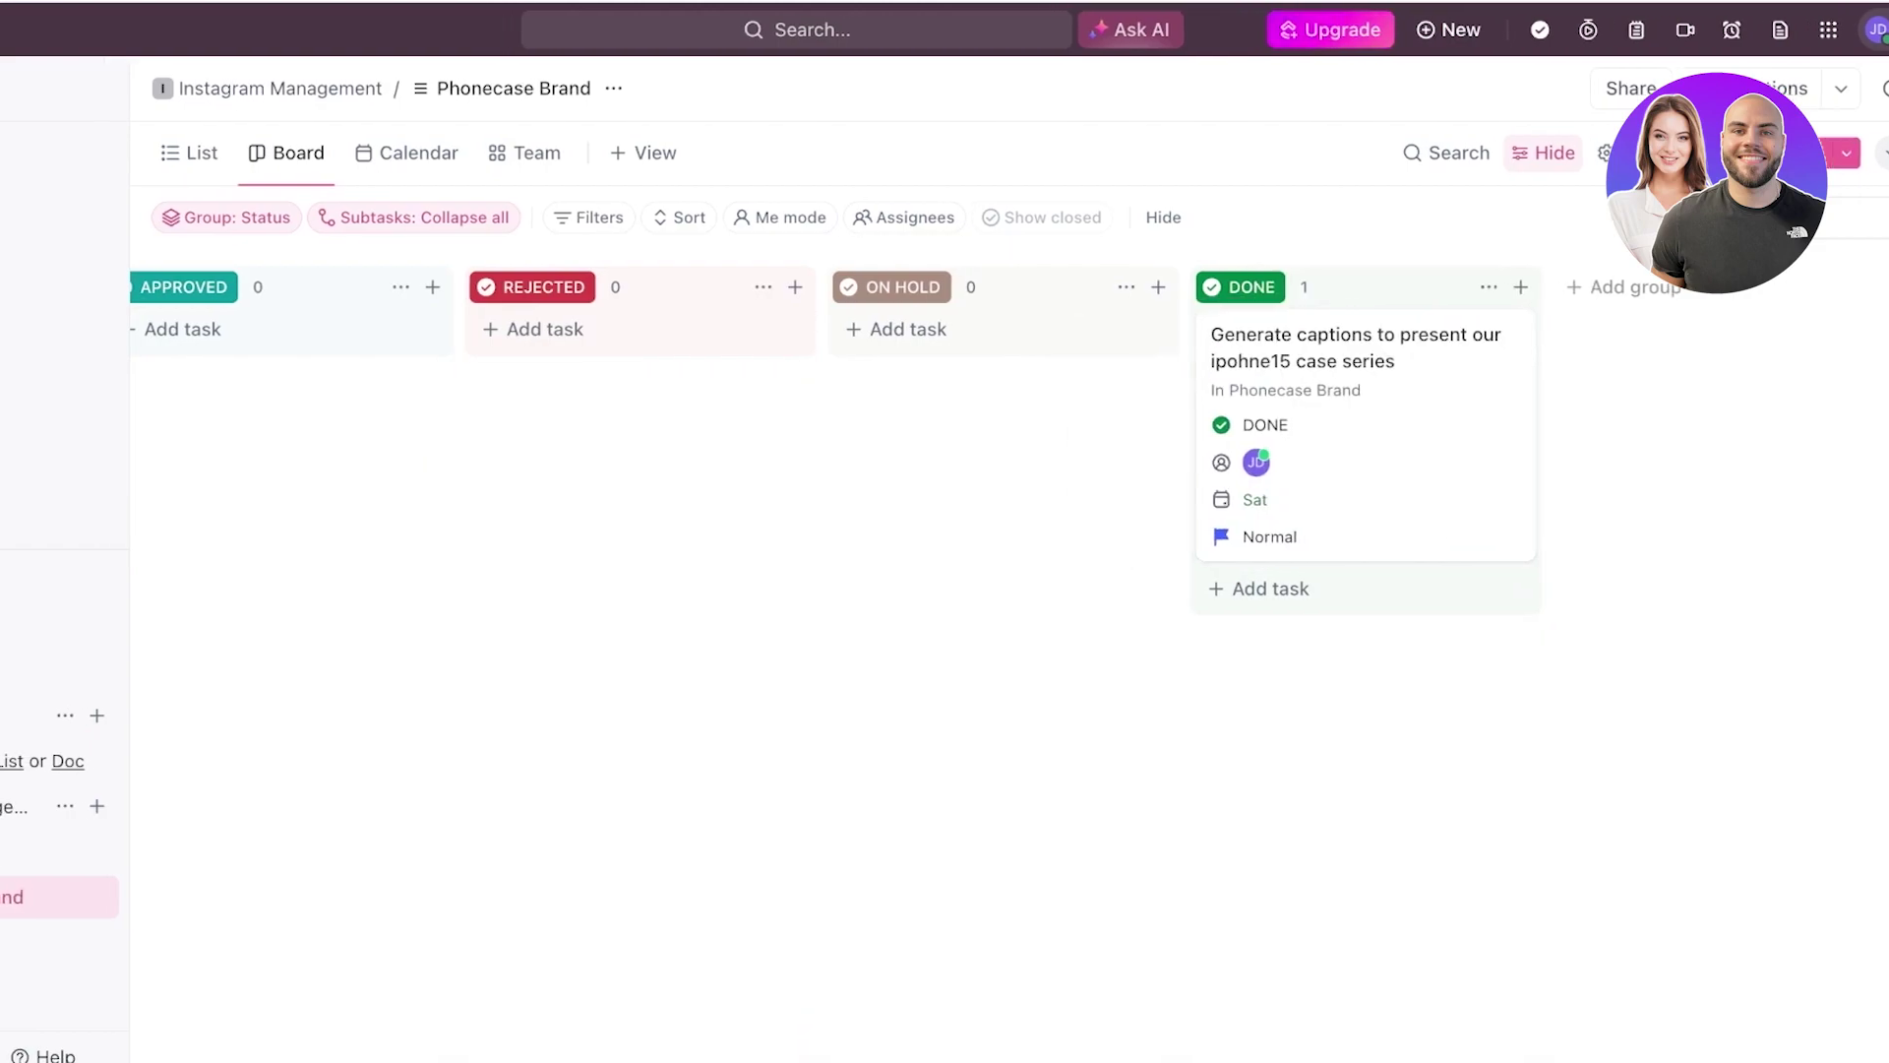
{"action": "scroll", "coordinate": [1083, 590], "scroll_direction": "left", "scroll_amount": 10}
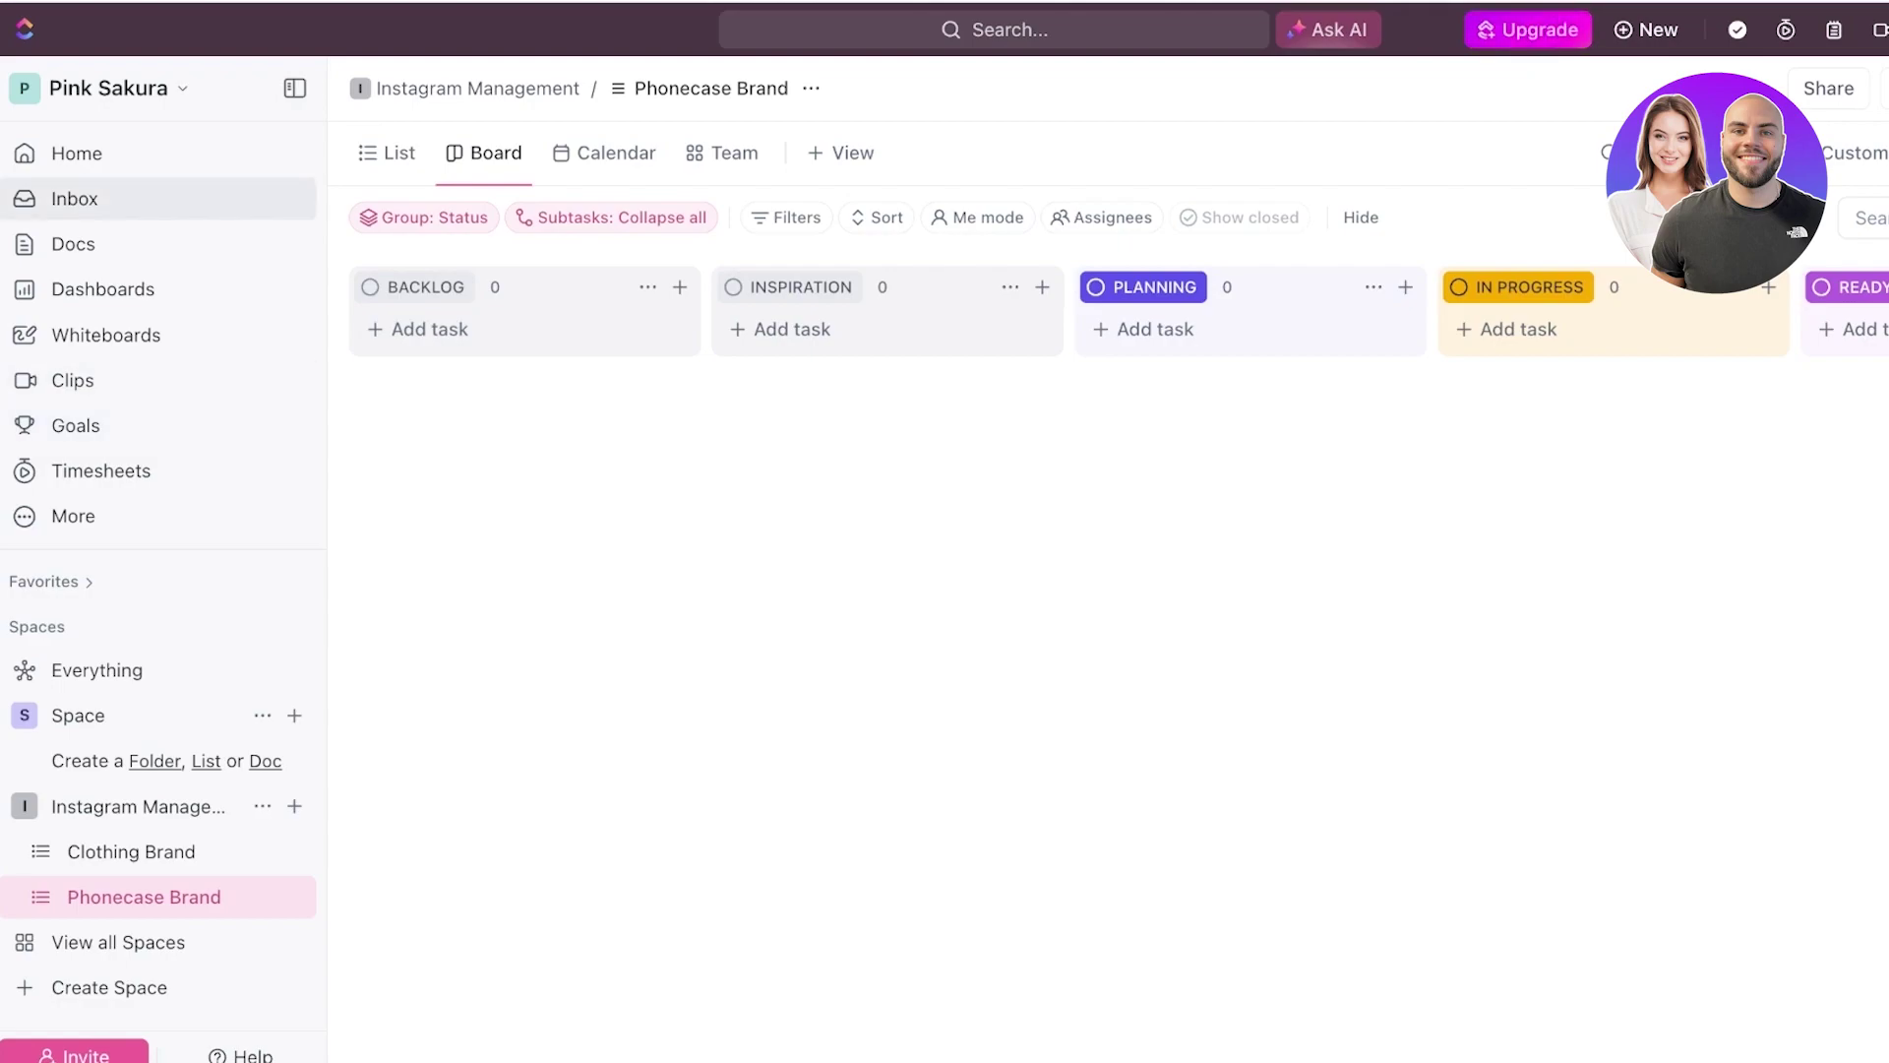
- Visit the Inbox, then go to the Pink Sakura workspace's Docs page
{"action": "left_click", "coordinate": [75, 198]}
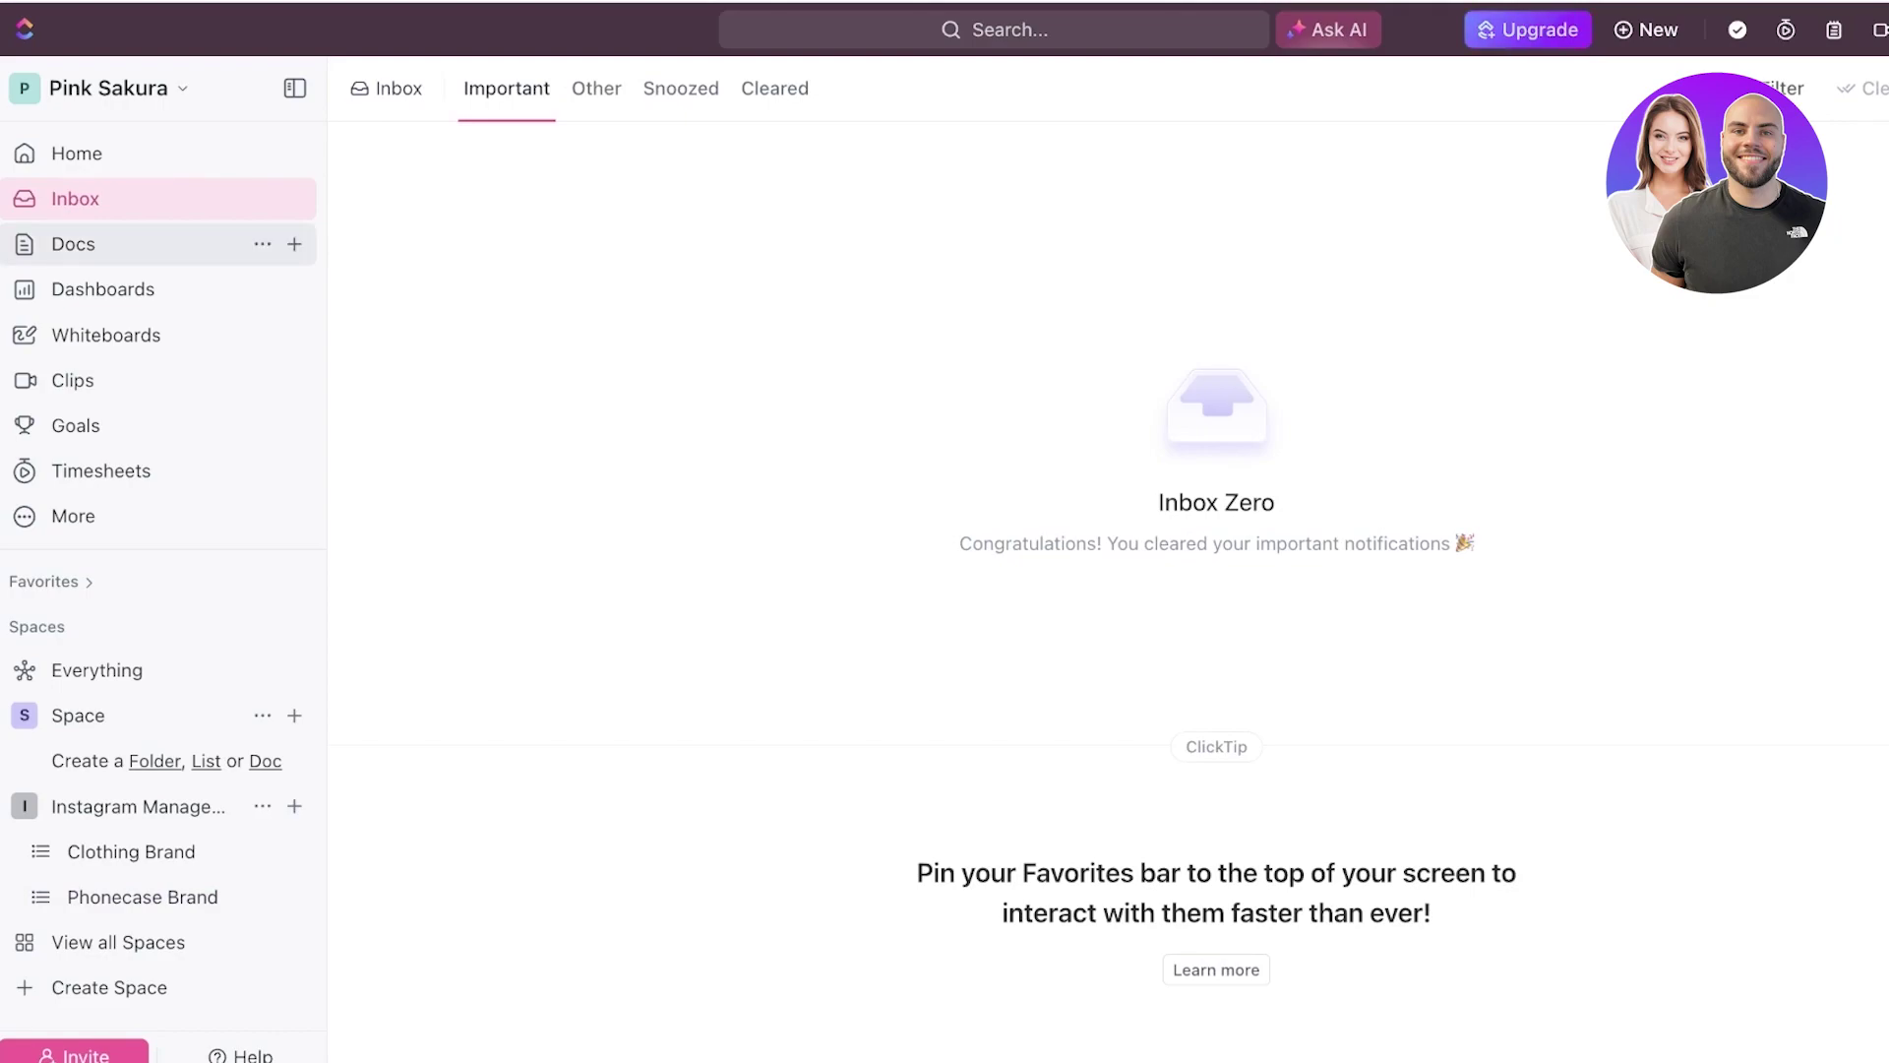
{"action": "left_click", "coordinate": [74, 243]}
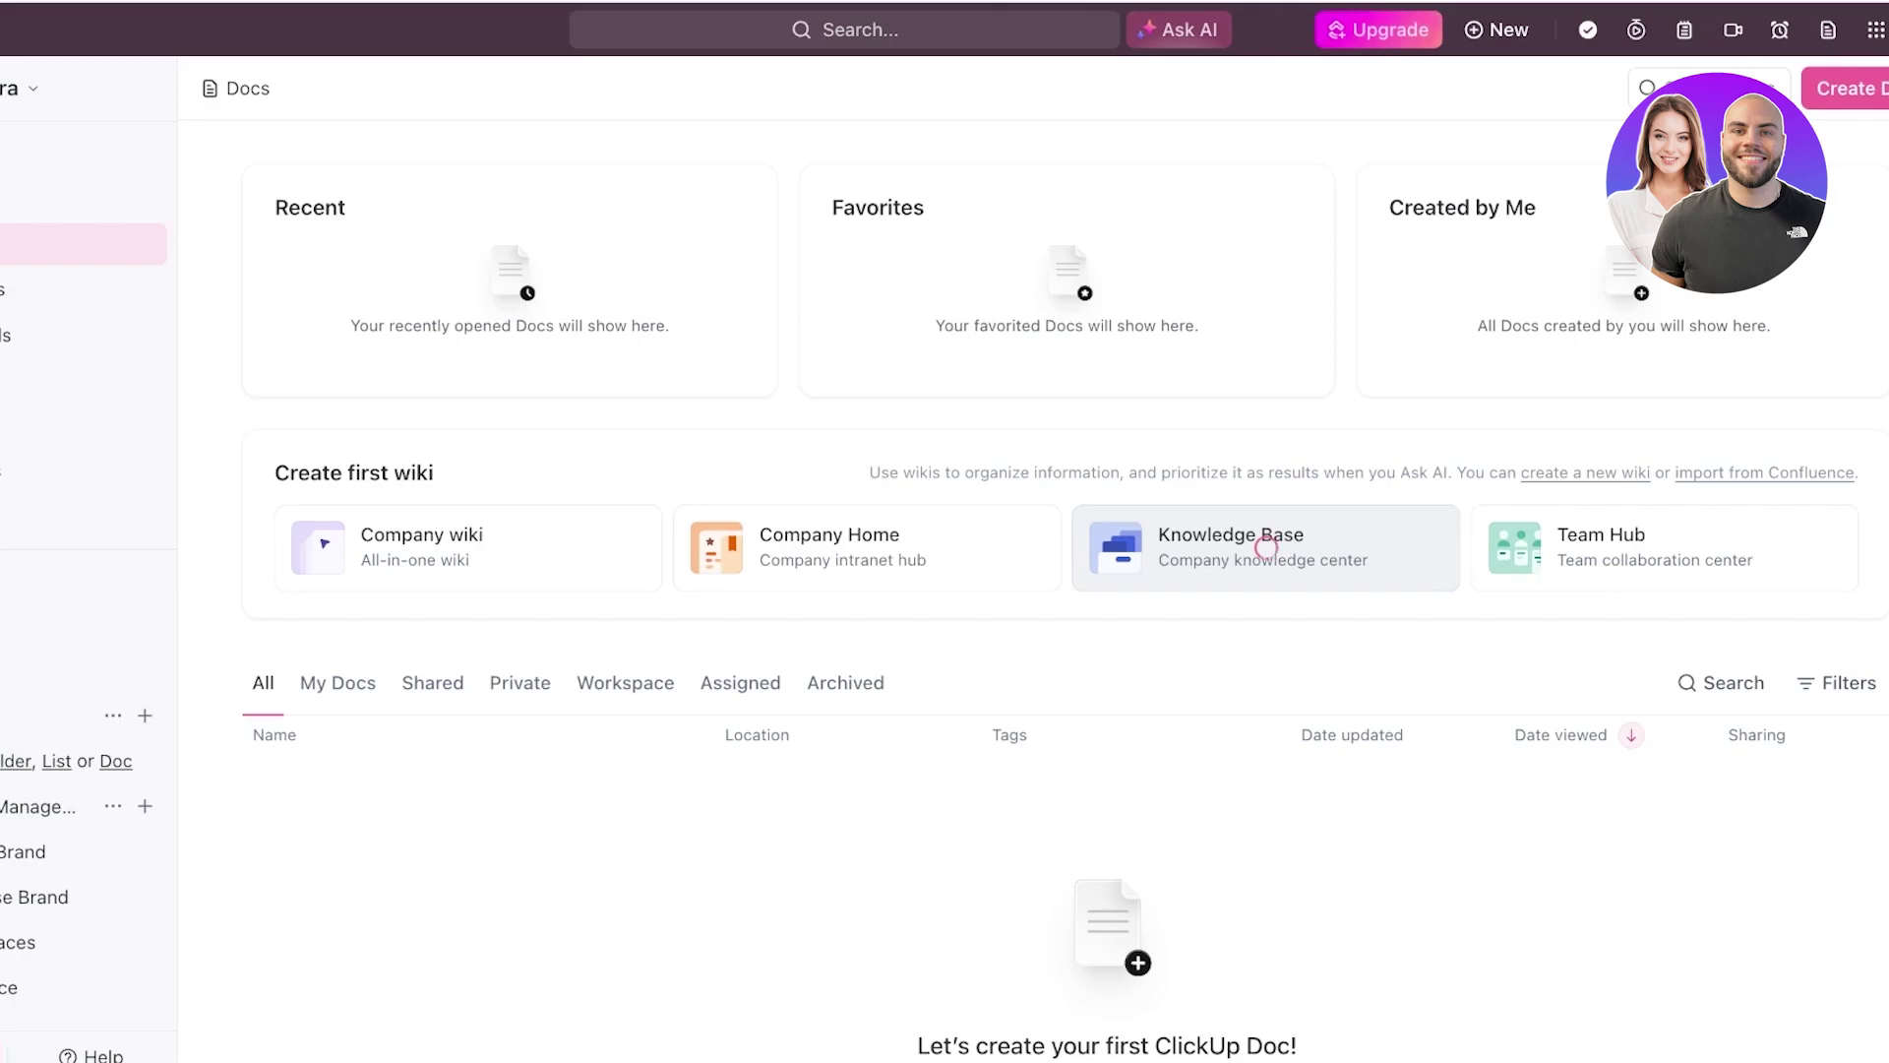
- Create a Knowledge Base wiki from its template and scroll through its contents
{"action": "left_click", "coordinate": [1266, 547]}
{"action": "scroll", "coordinate": [1267, 547], "scroll_direction": "down", "scroll_amount": 15}
{"action": "scroll", "coordinate": [1023, 580], "scroll_direction": "up", "scroll_amount": 10}
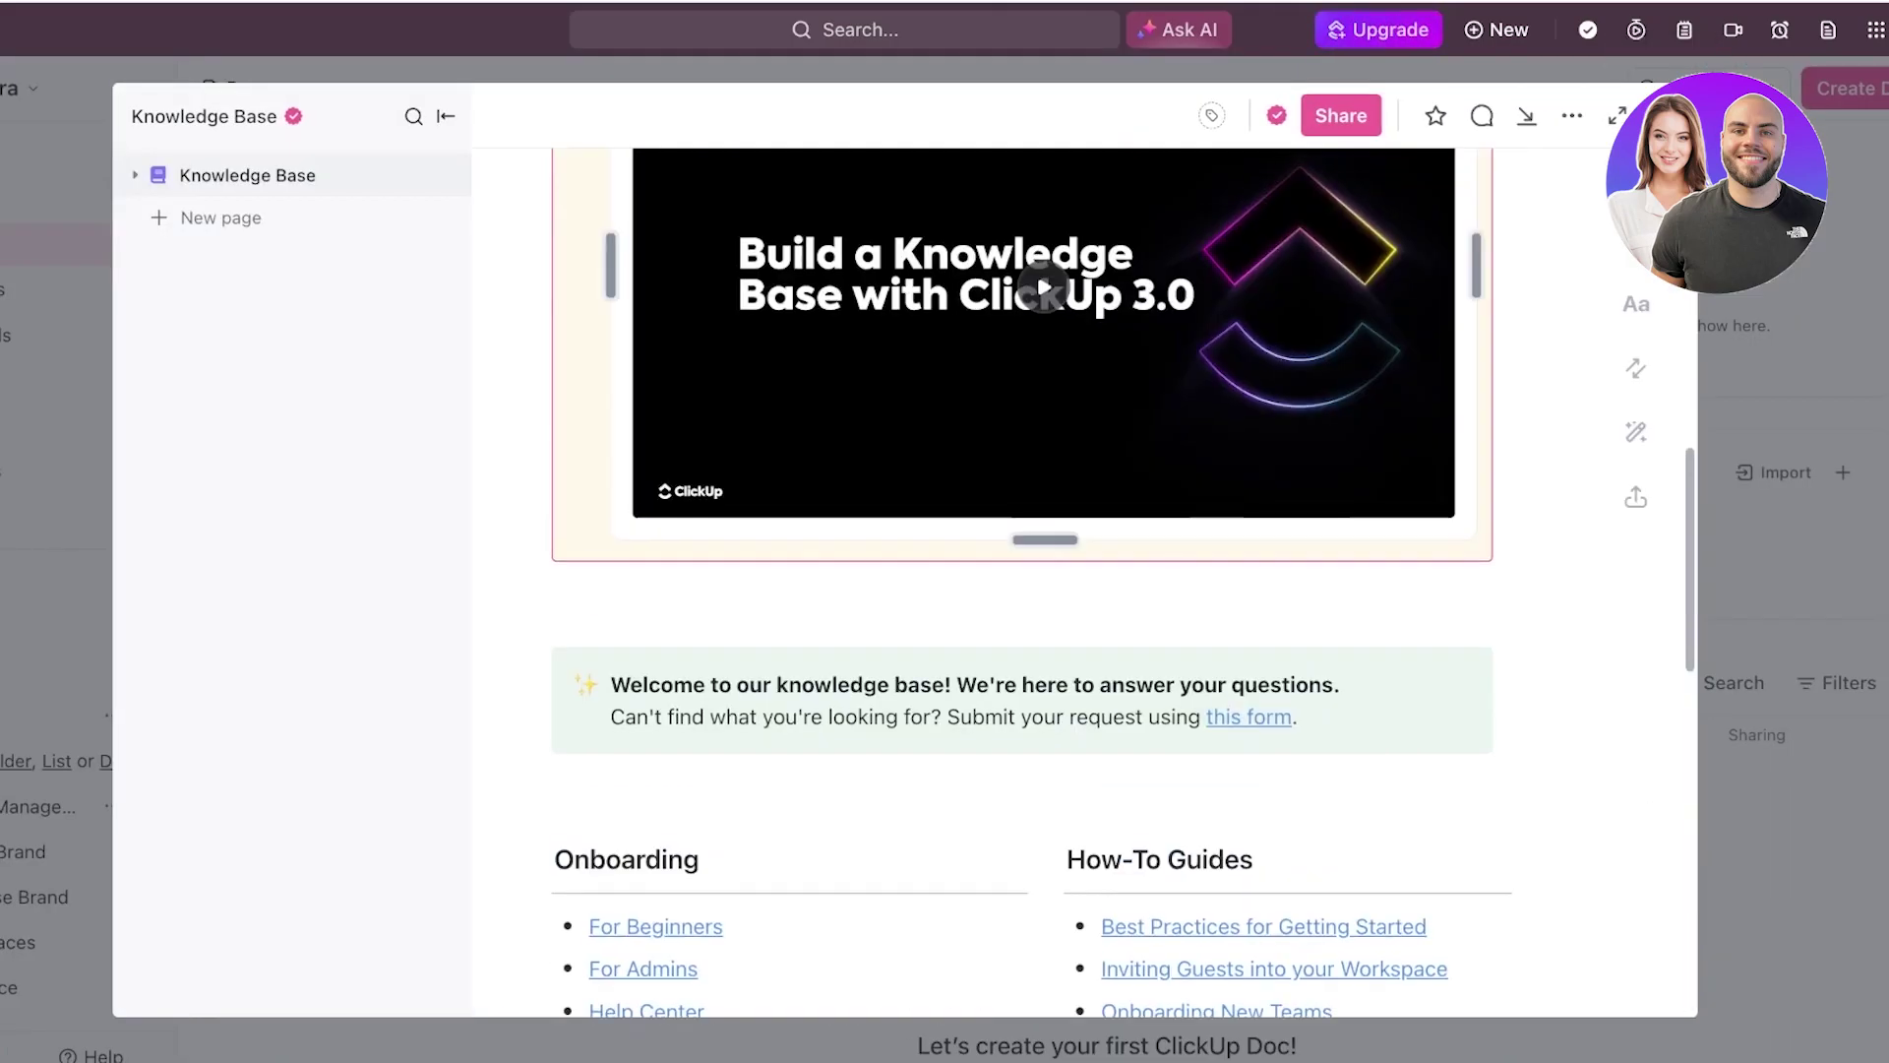
{"action": "scroll", "coordinate": [1023, 580], "scroll_direction": "up", "scroll_amount": 5}
{"action": "scroll", "coordinate": [1023, 581], "scroll_direction": "down", "scroll_amount": 5}
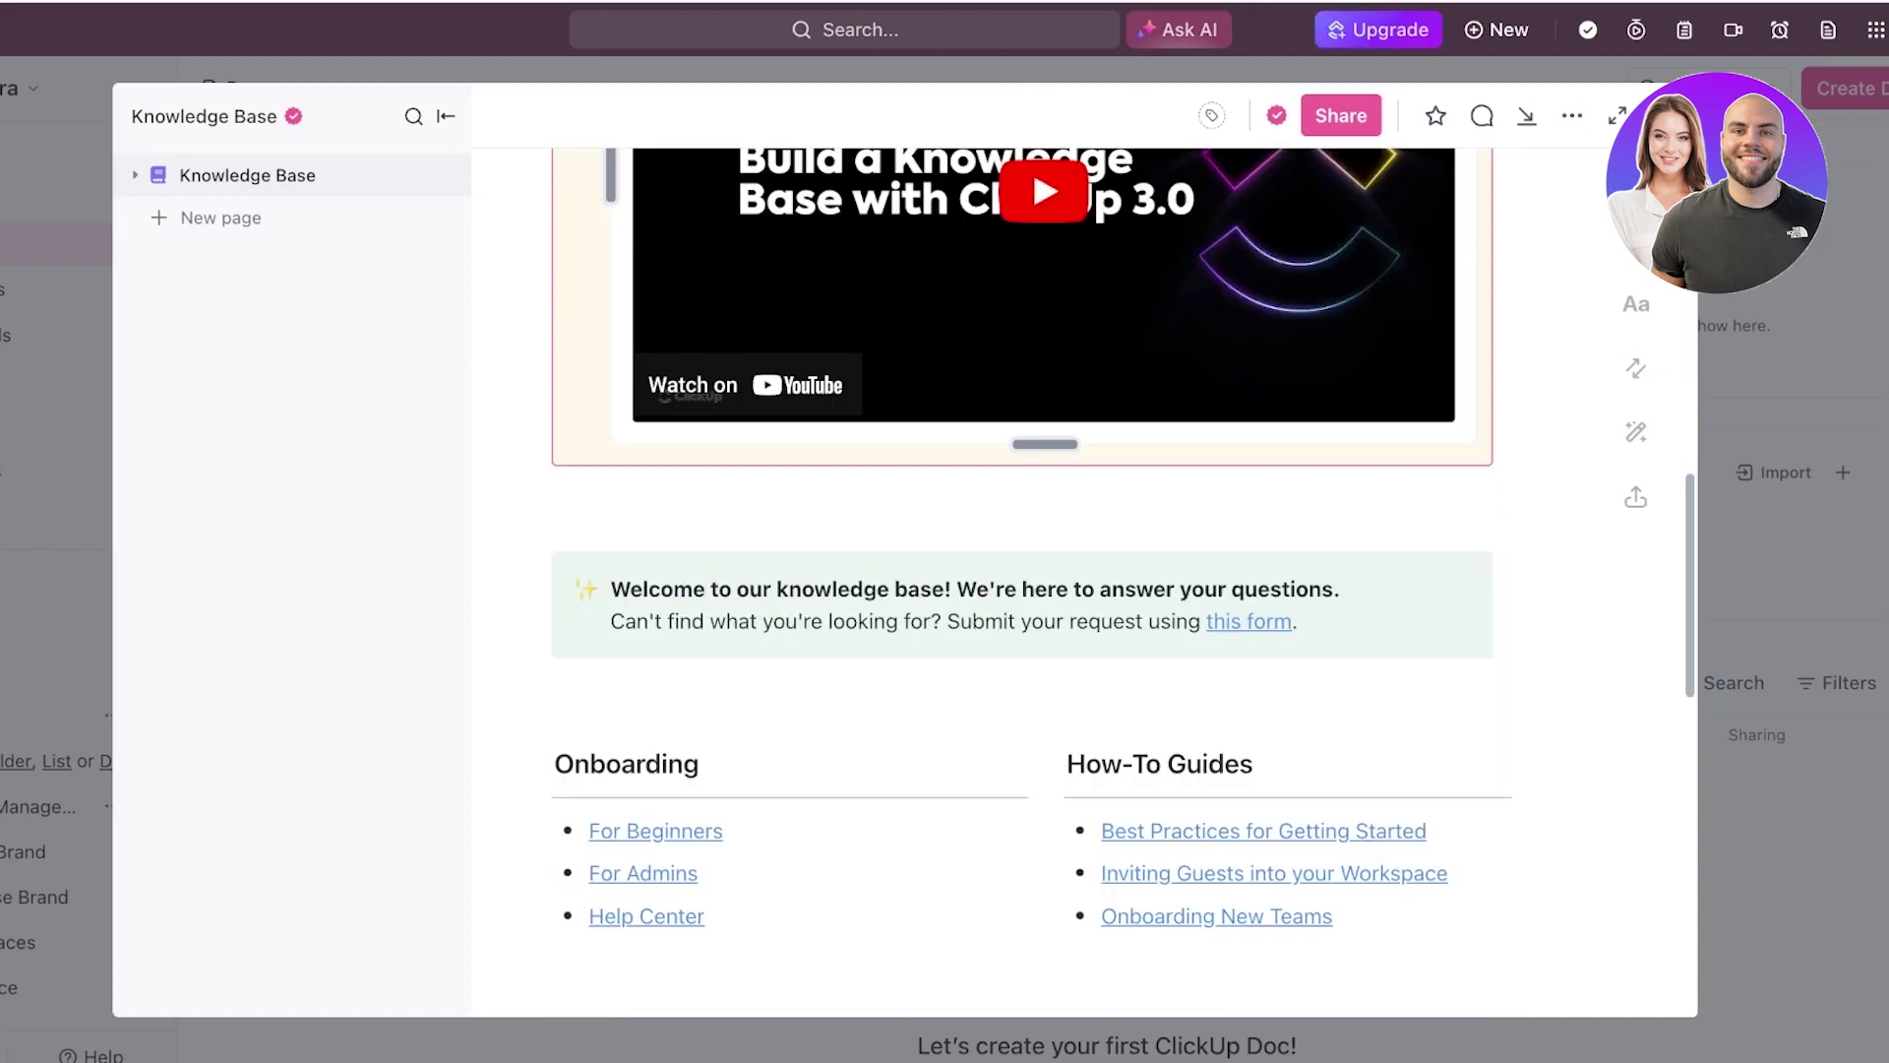
- Close the Knowledge Base doc, then create and close a blank Untitled doc
{"action": "left_click", "coordinate": [1663, 115]}
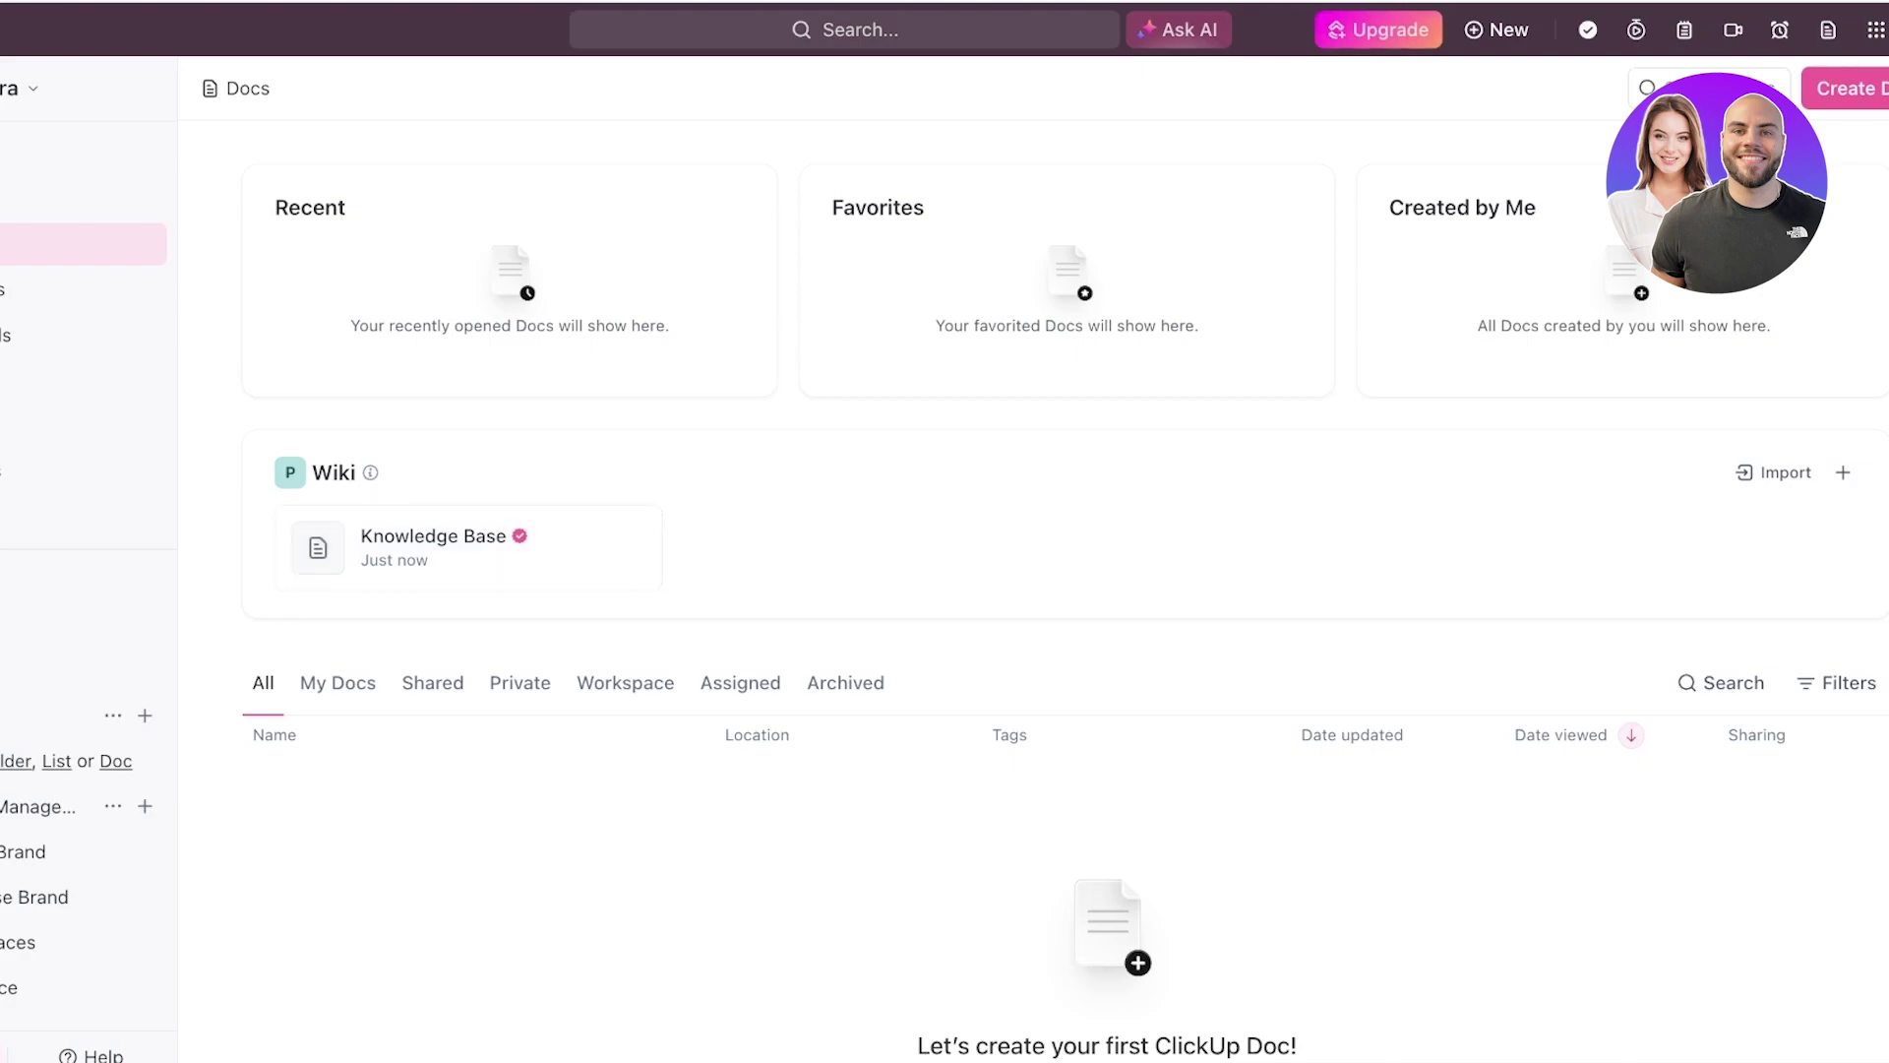
{"action": "left_click", "coordinate": [1850, 87]}
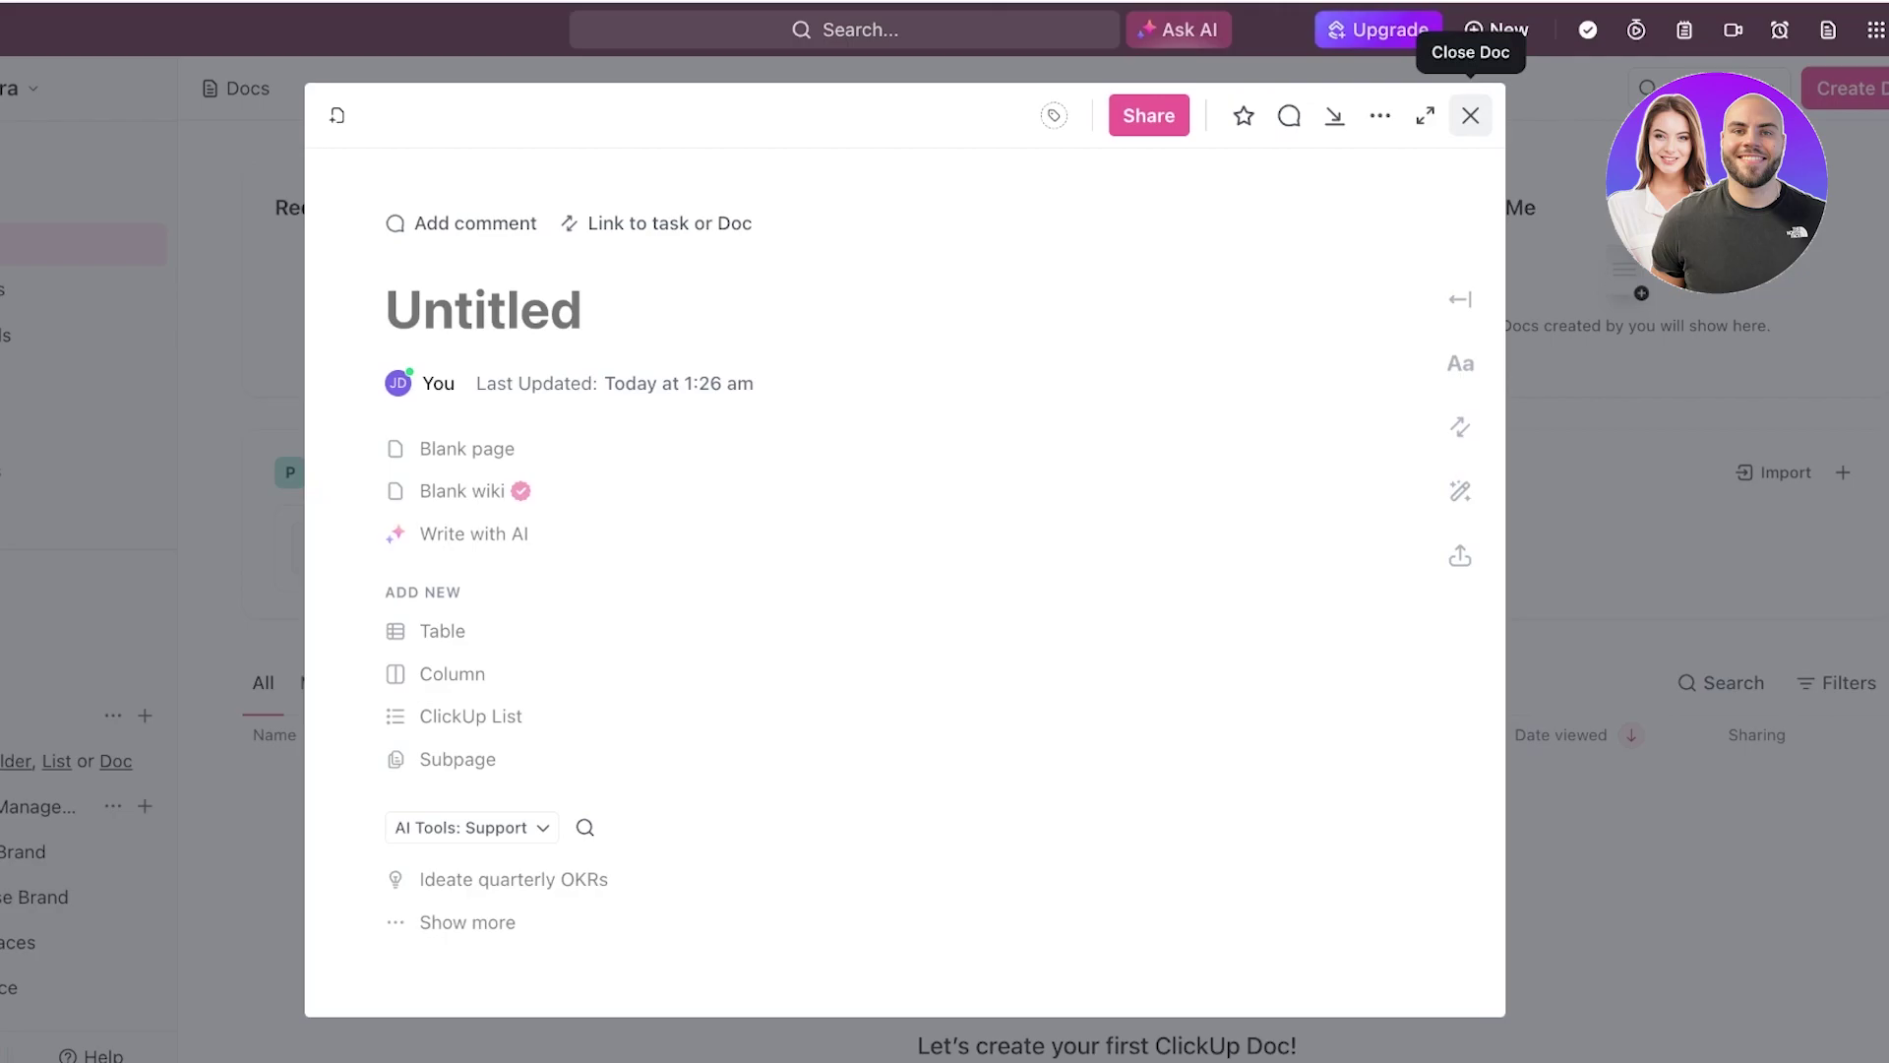
{"action": "left_click", "coordinate": [1471, 115]}
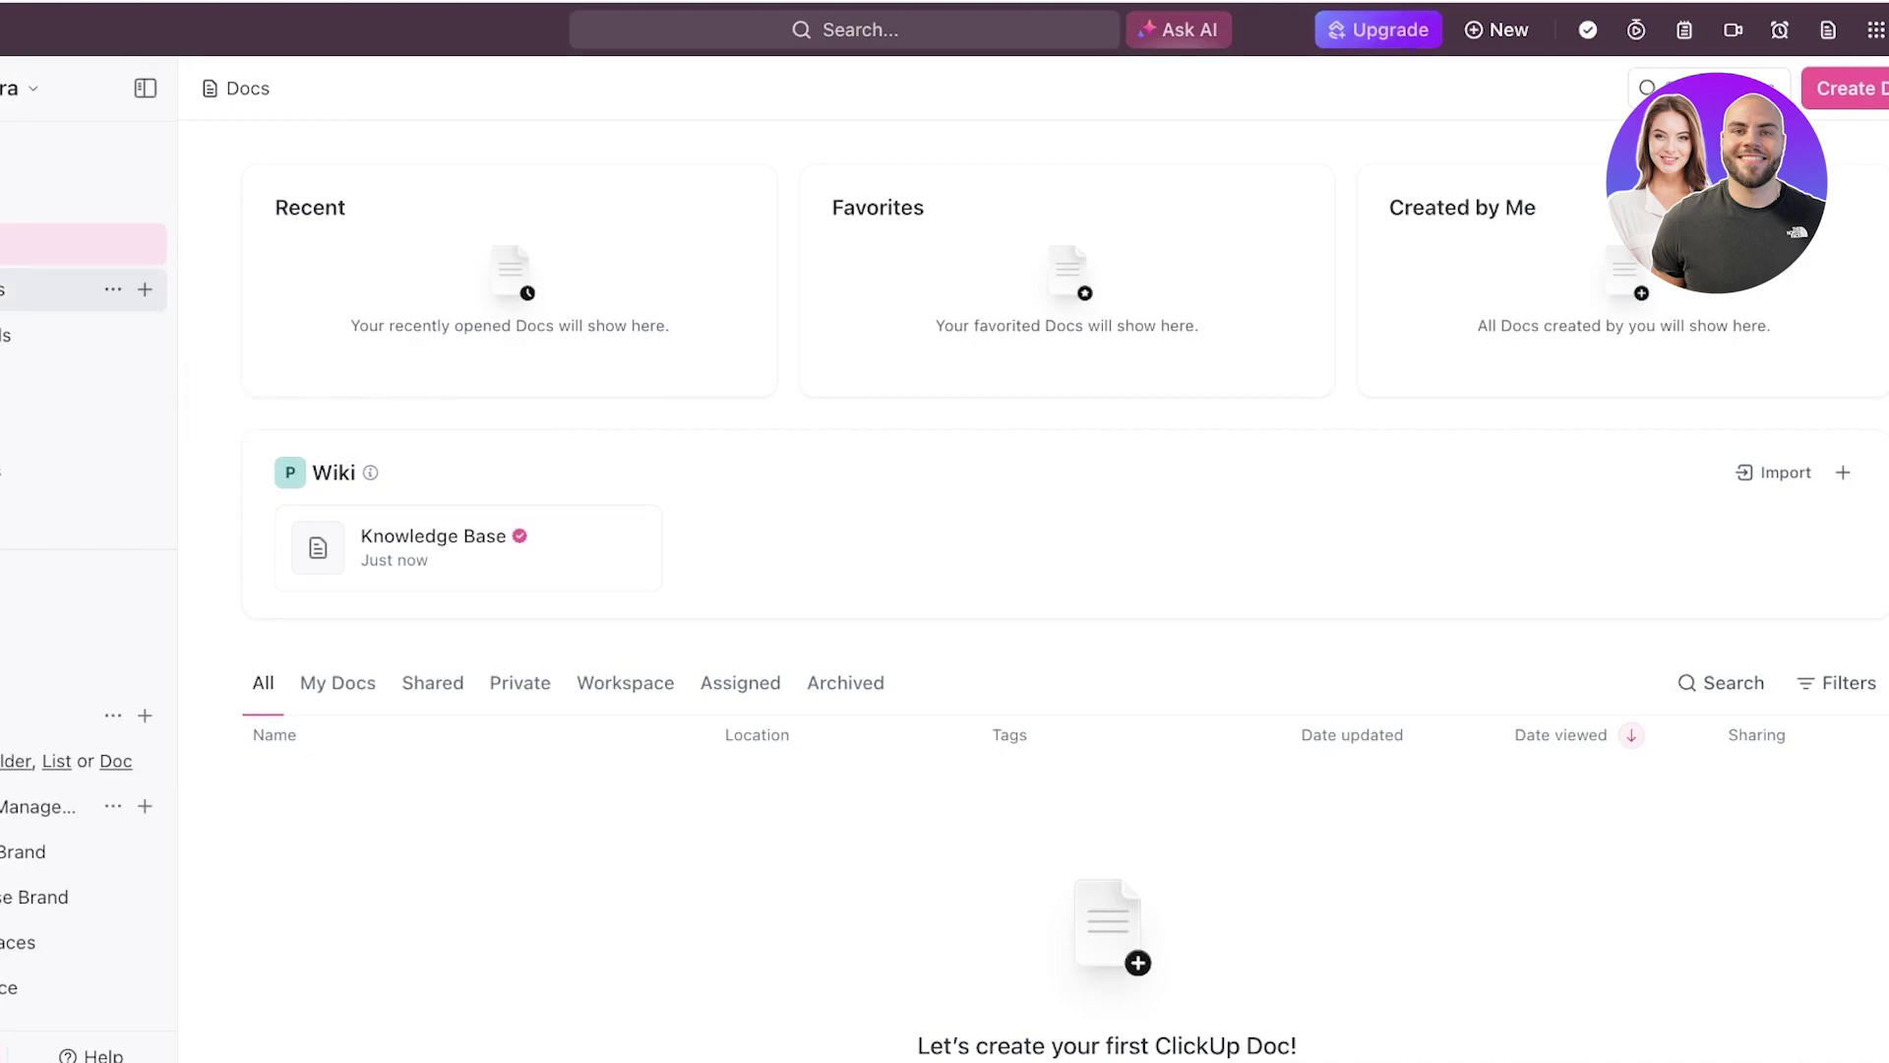
- Create a new dashboard from the Simple Dashboard template, then go back to the dashboards list
{"action": "left_click", "coordinate": [39, 289]}
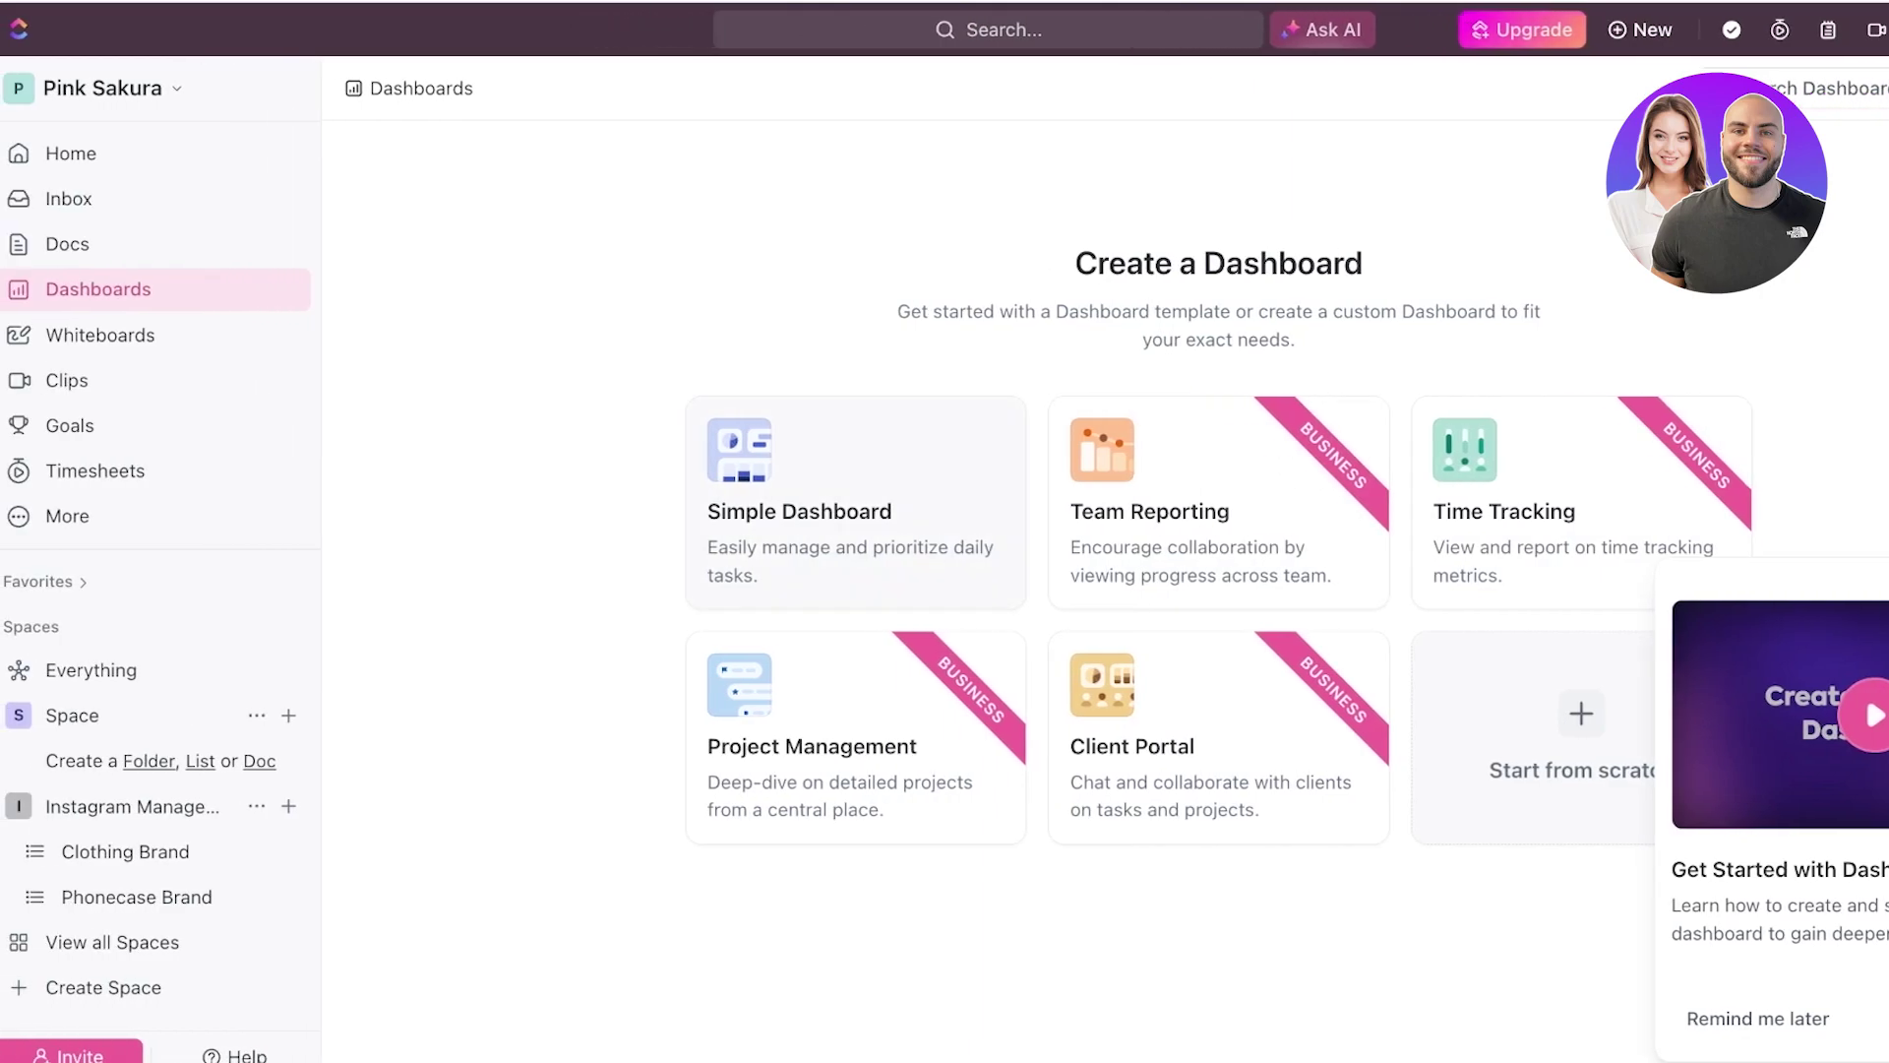
{"action": "left_click", "coordinate": [855, 502]}
{"action": "key", "text": "Return"}
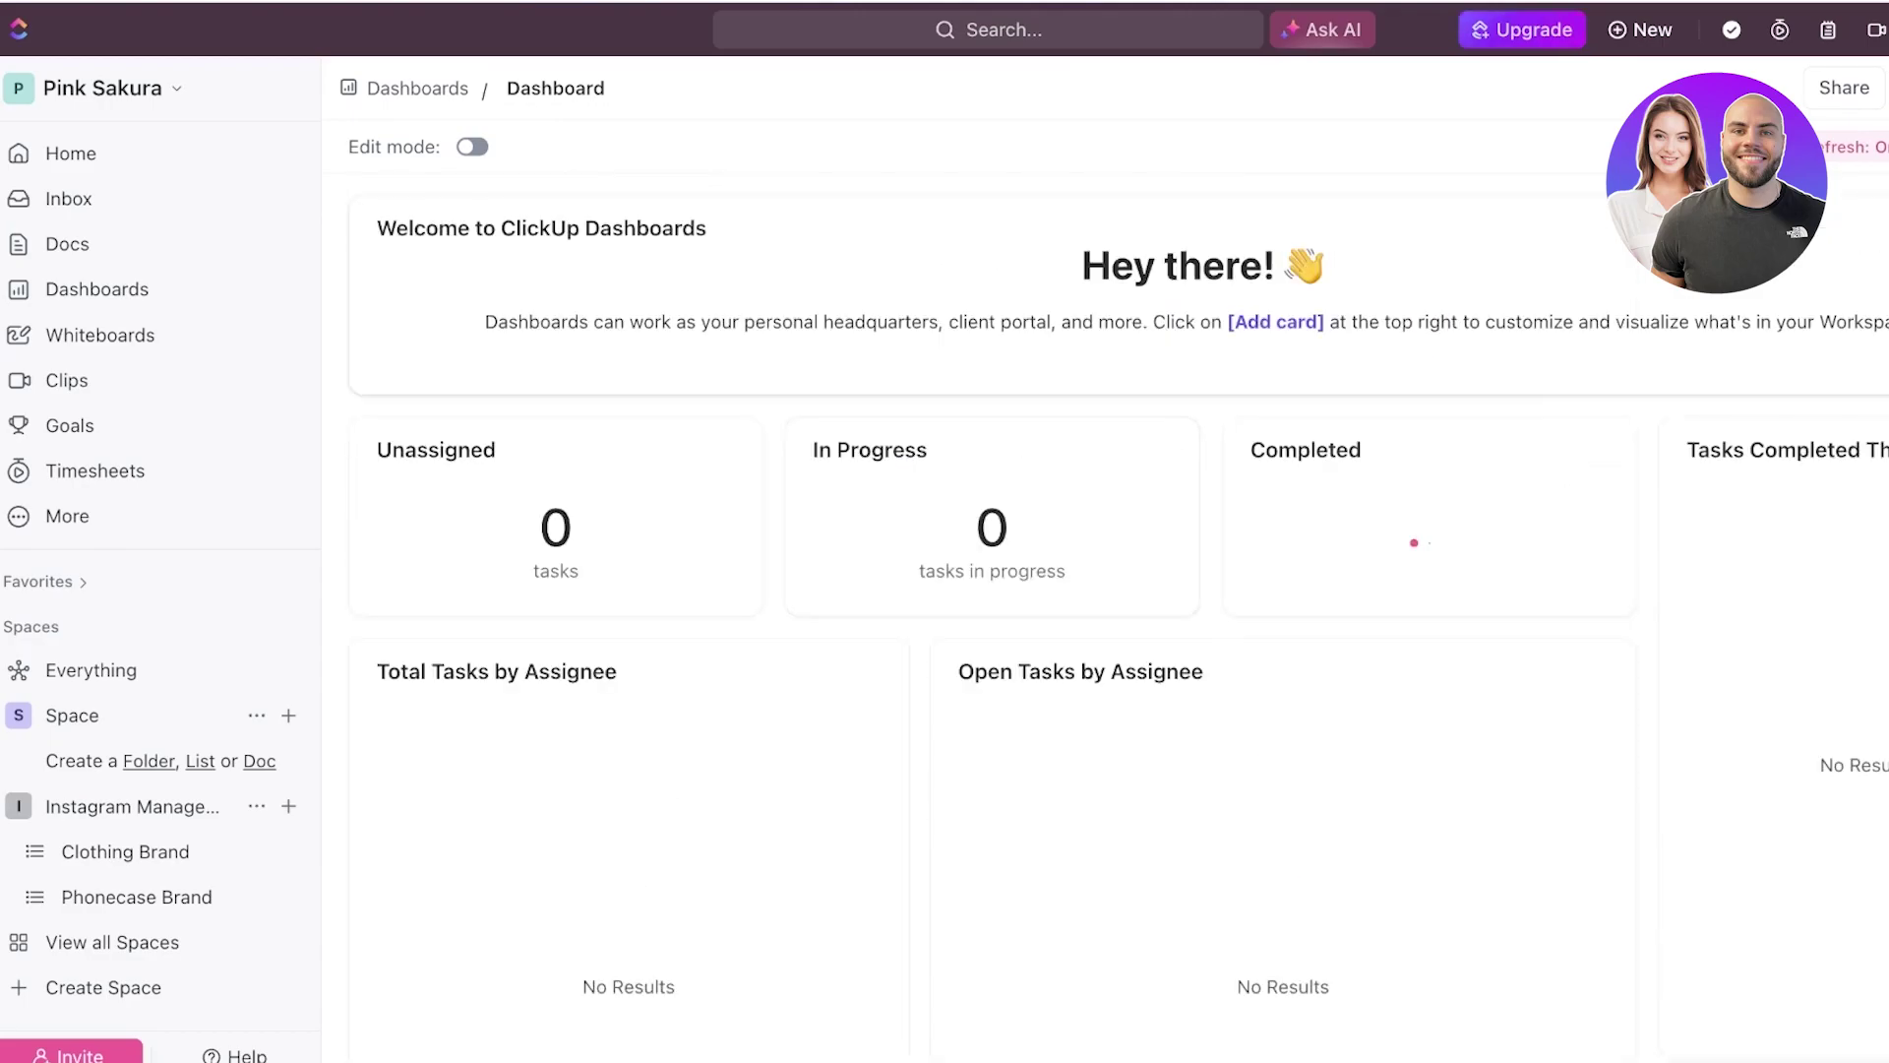
{"action": "scroll", "coordinate": [1279, 591], "scroll_direction": "down", "scroll_amount": 3}
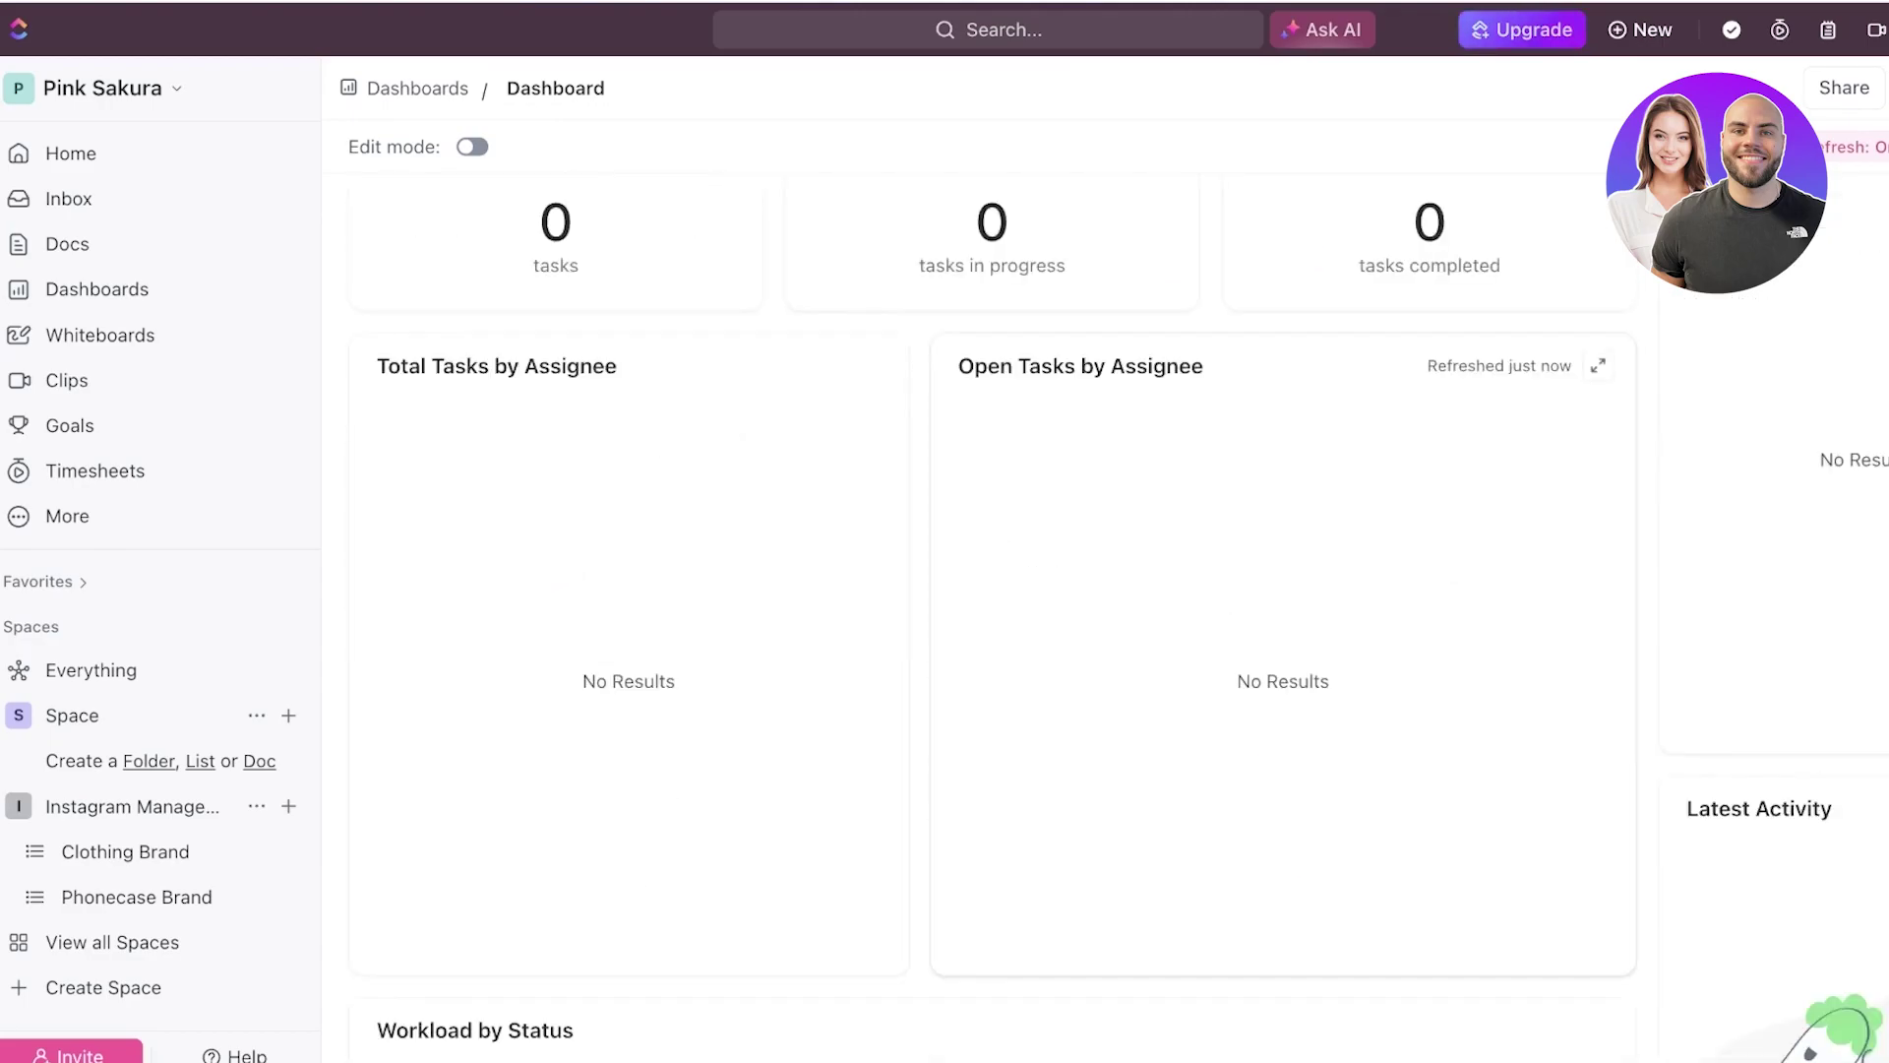
{"action": "scroll", "coordinate": [1427, 463], "scroll_direction": "down", "scroll_amount": 4}
{"action": "scroll", "coordinate": [1427, 463], "scroll_direction": "up", "scroll_amount": 7}
{"action": "scroll", "coordinate": [1427, 463], "scroll_direction": "down", "scroll_amount": 7}
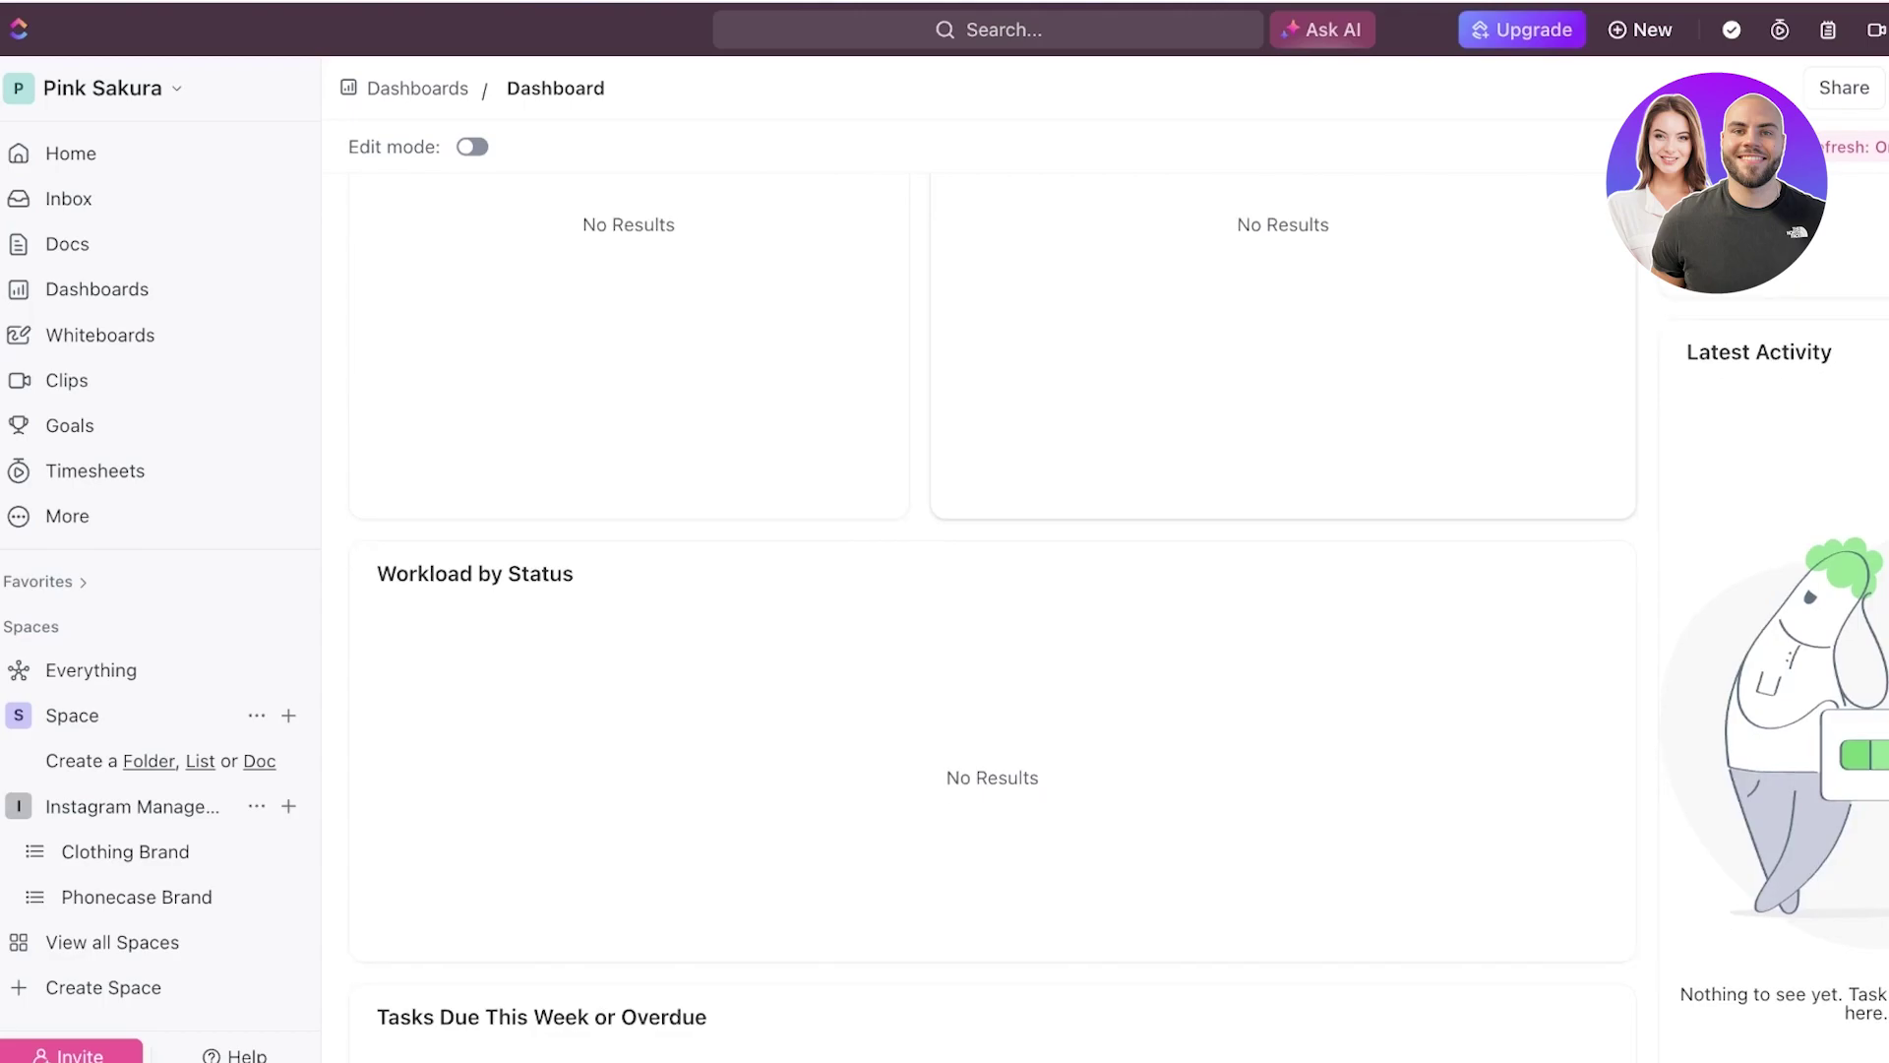
{"action": "scroll", "coordinate": [992, 591], "scroll_direction": "down", "scroll_amount": 6}
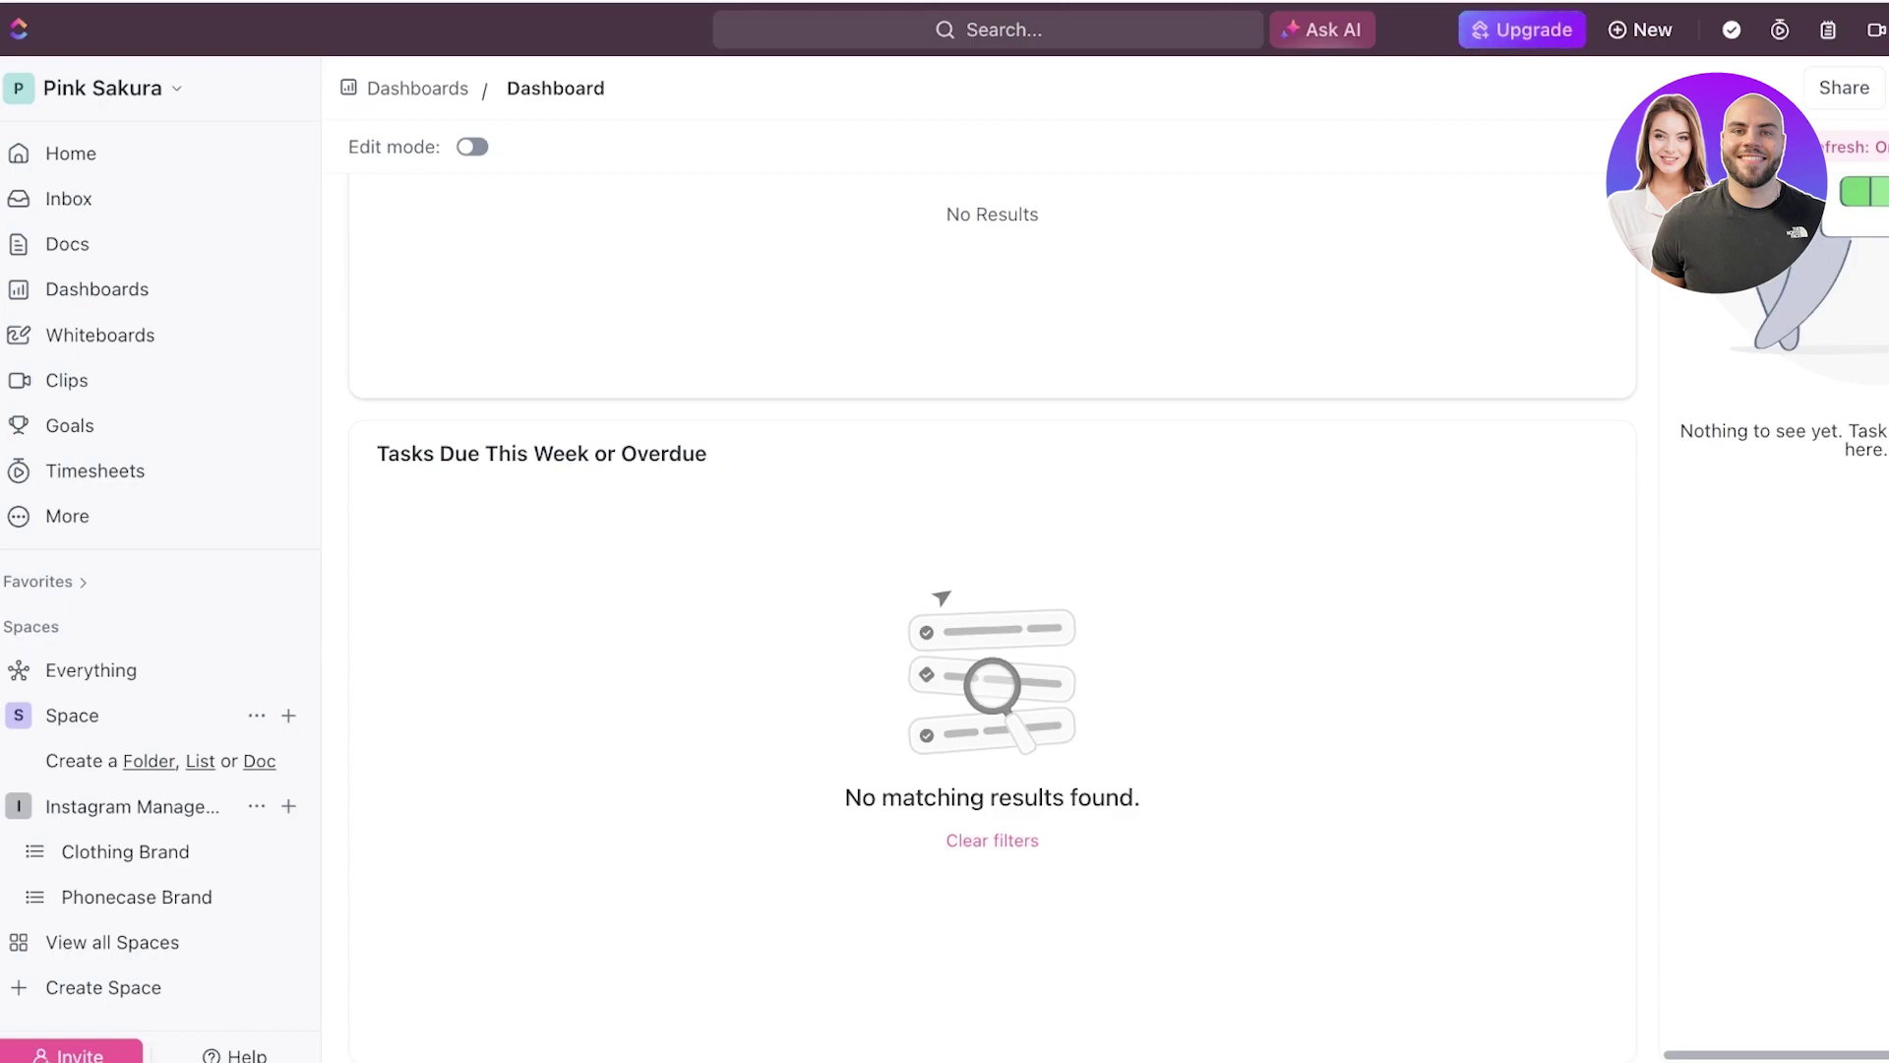
{"action": "scroll", "coordinate": [992, 590], "scroll_direction": "up", "scroll_amount": 10}
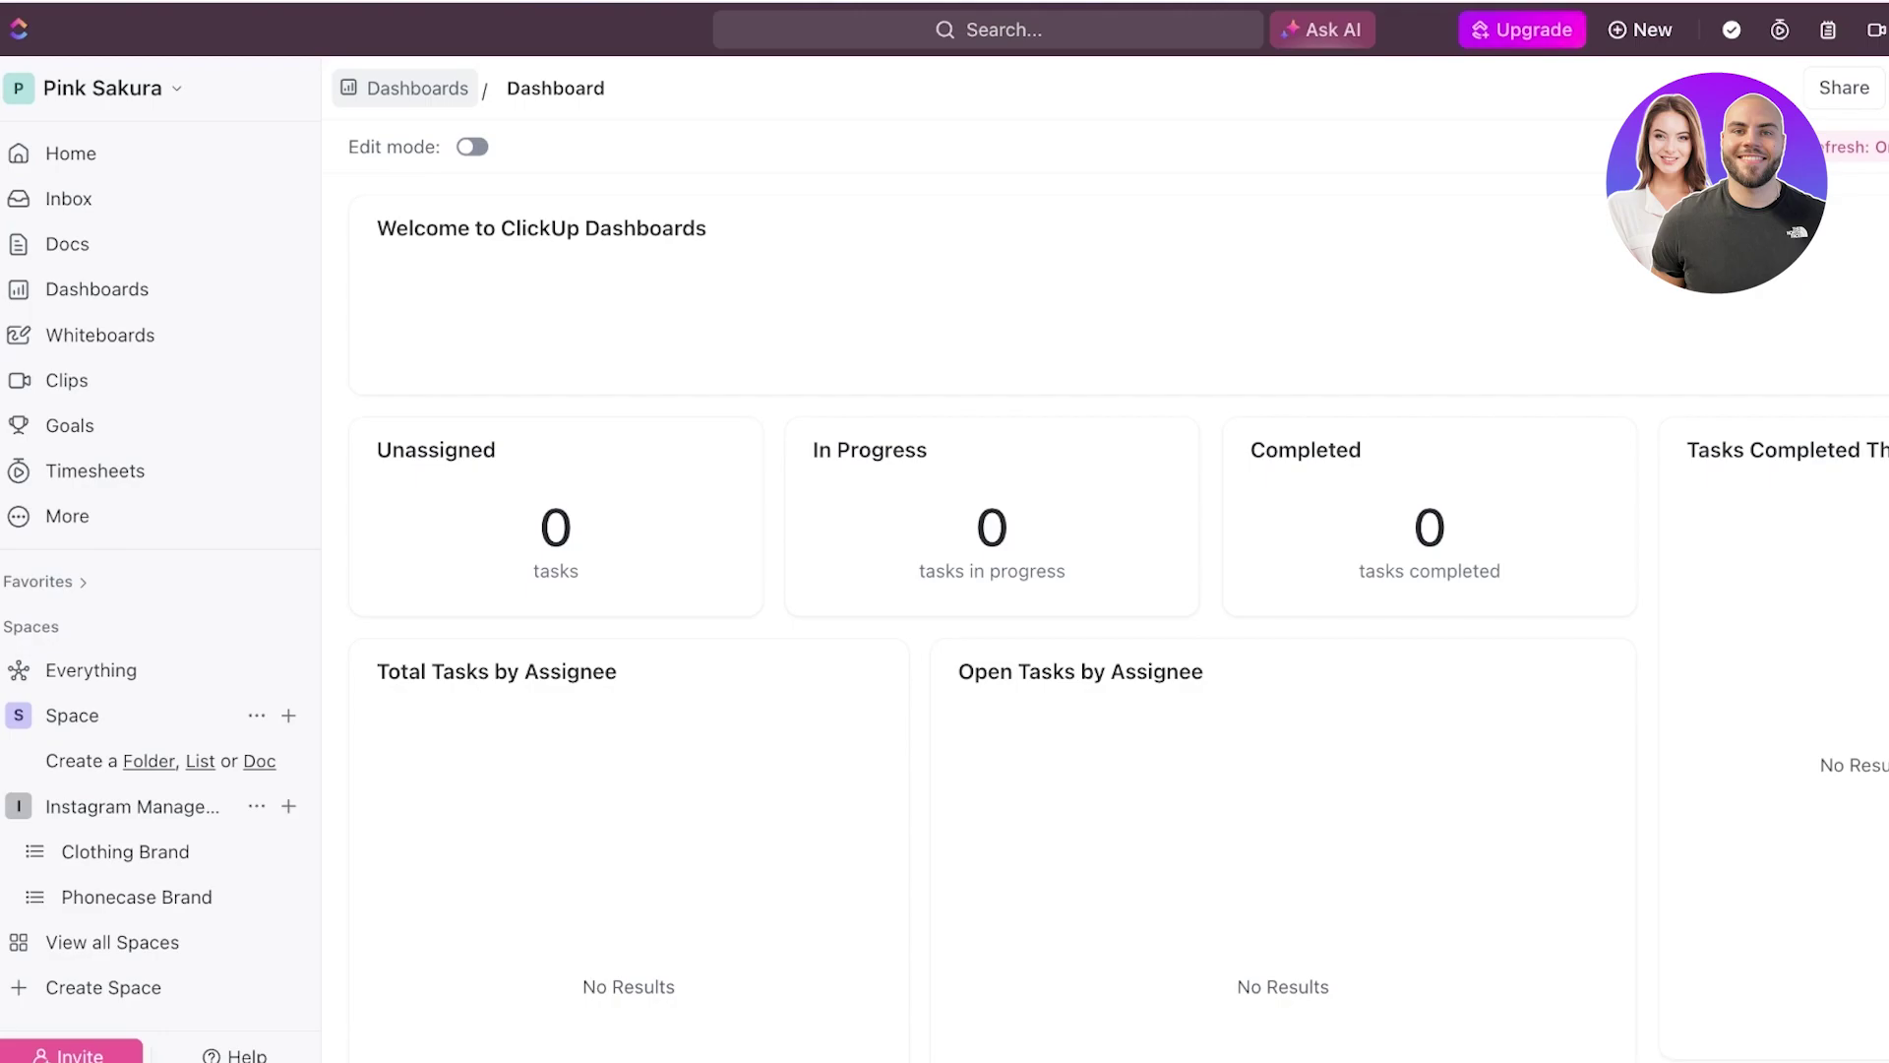
{"action": "left_click", "coordinate": [405, 87]}
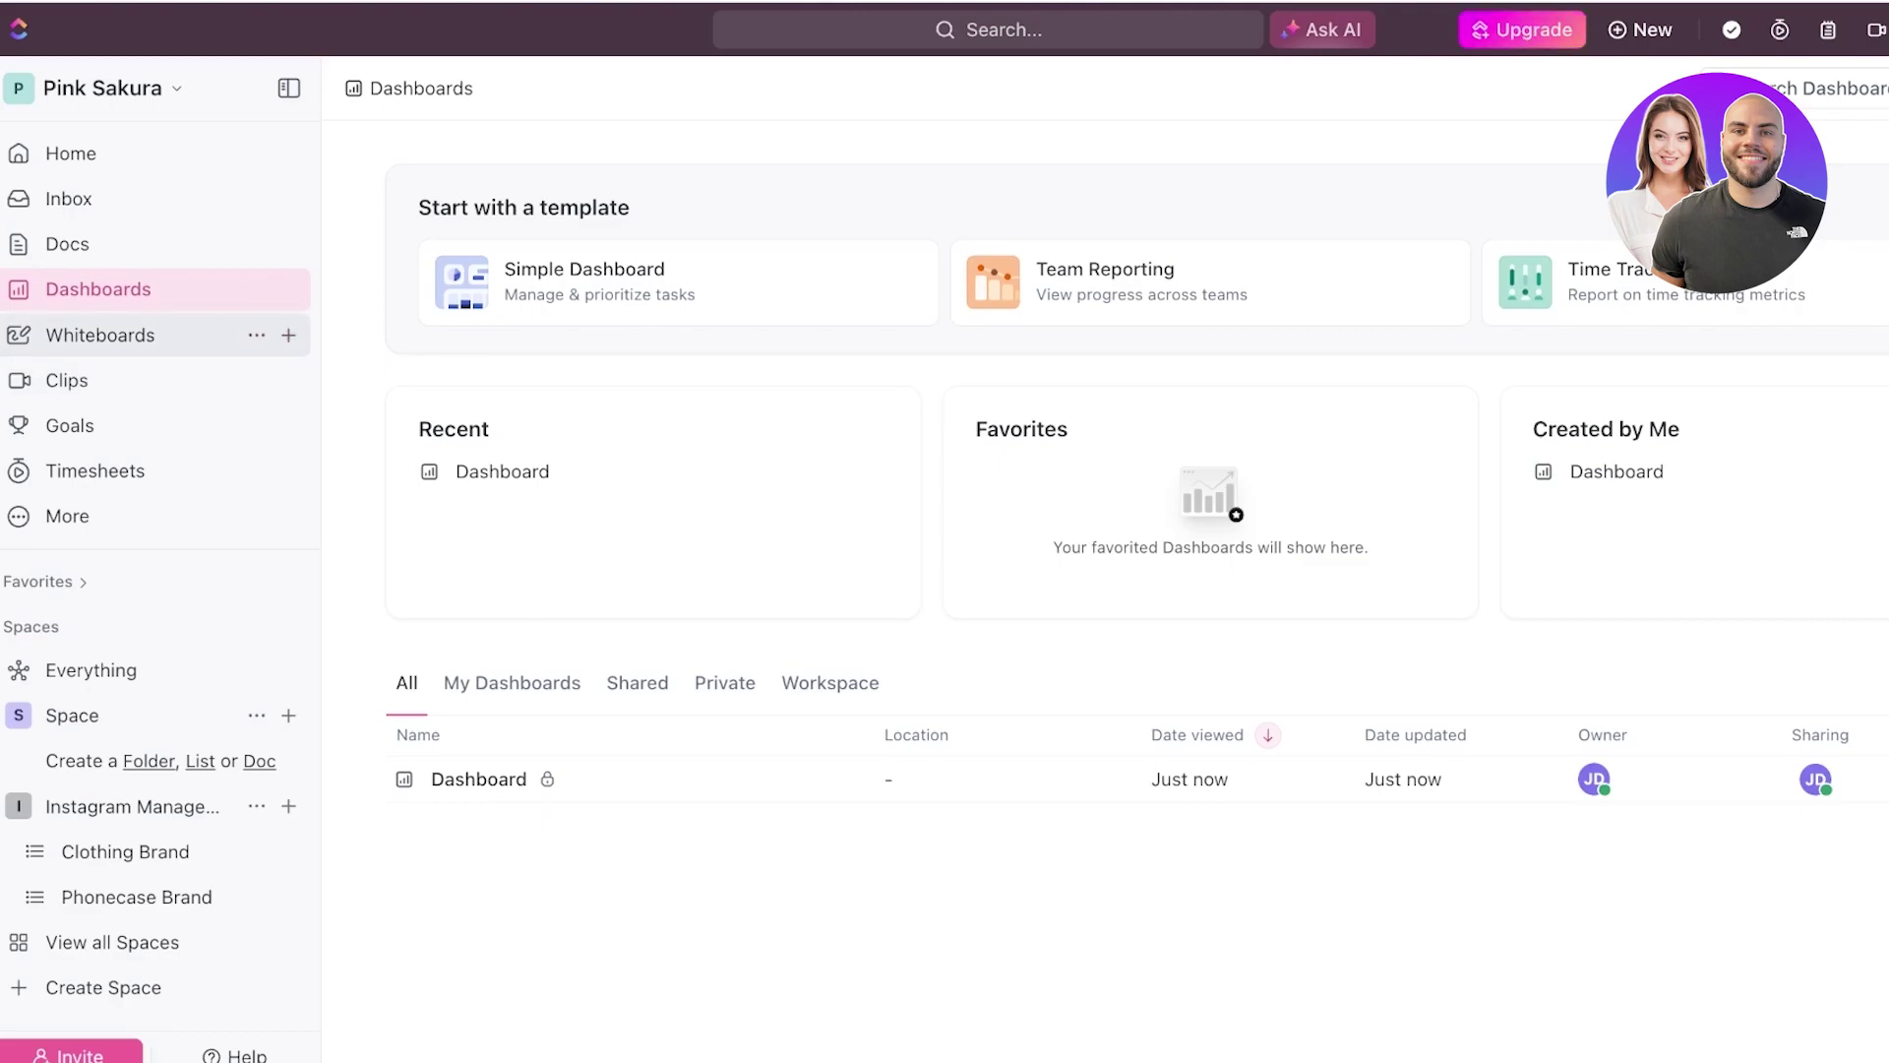
- Create a new whiteboard named 'Brainstrom' from the Whiteboards page
{"action": "left_click", "coordinate": [100, 335]}
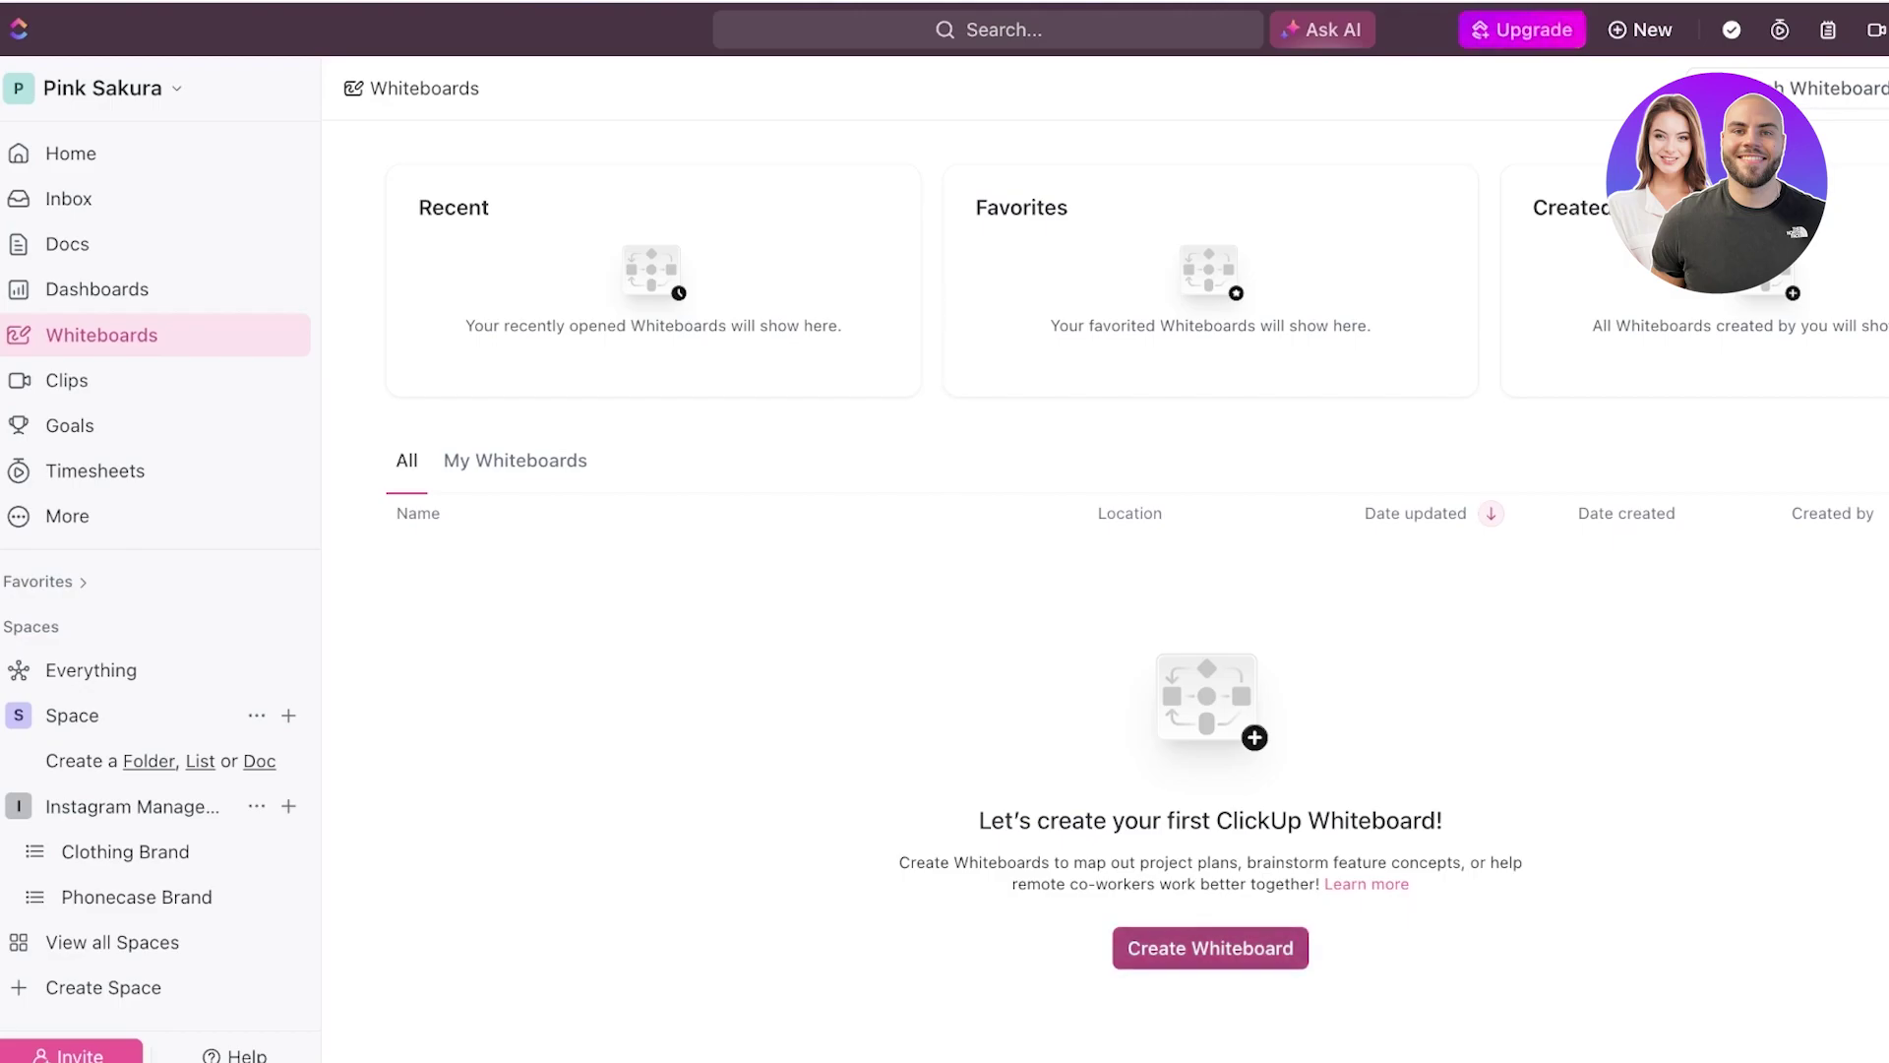
{"action": "left_click", "coordinate": [1210, 947]}
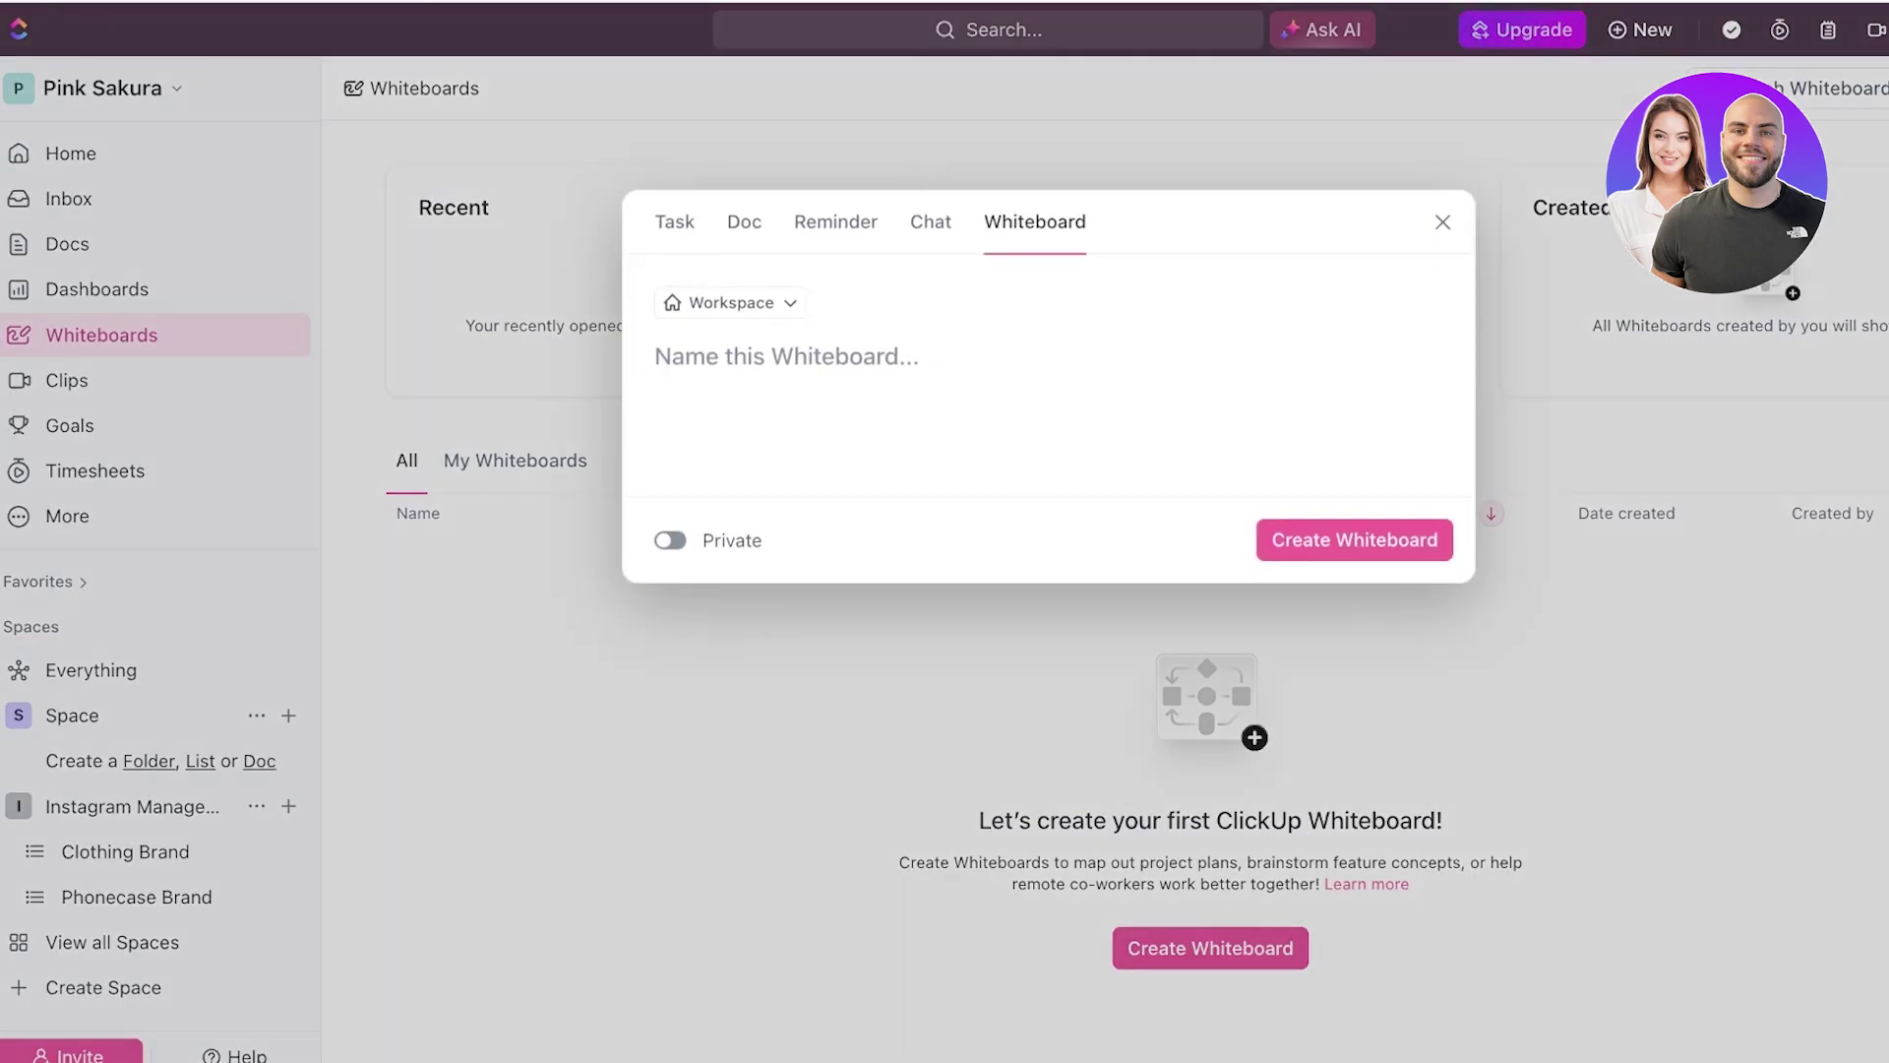
{"action": "type", "text": "Brainsto"}
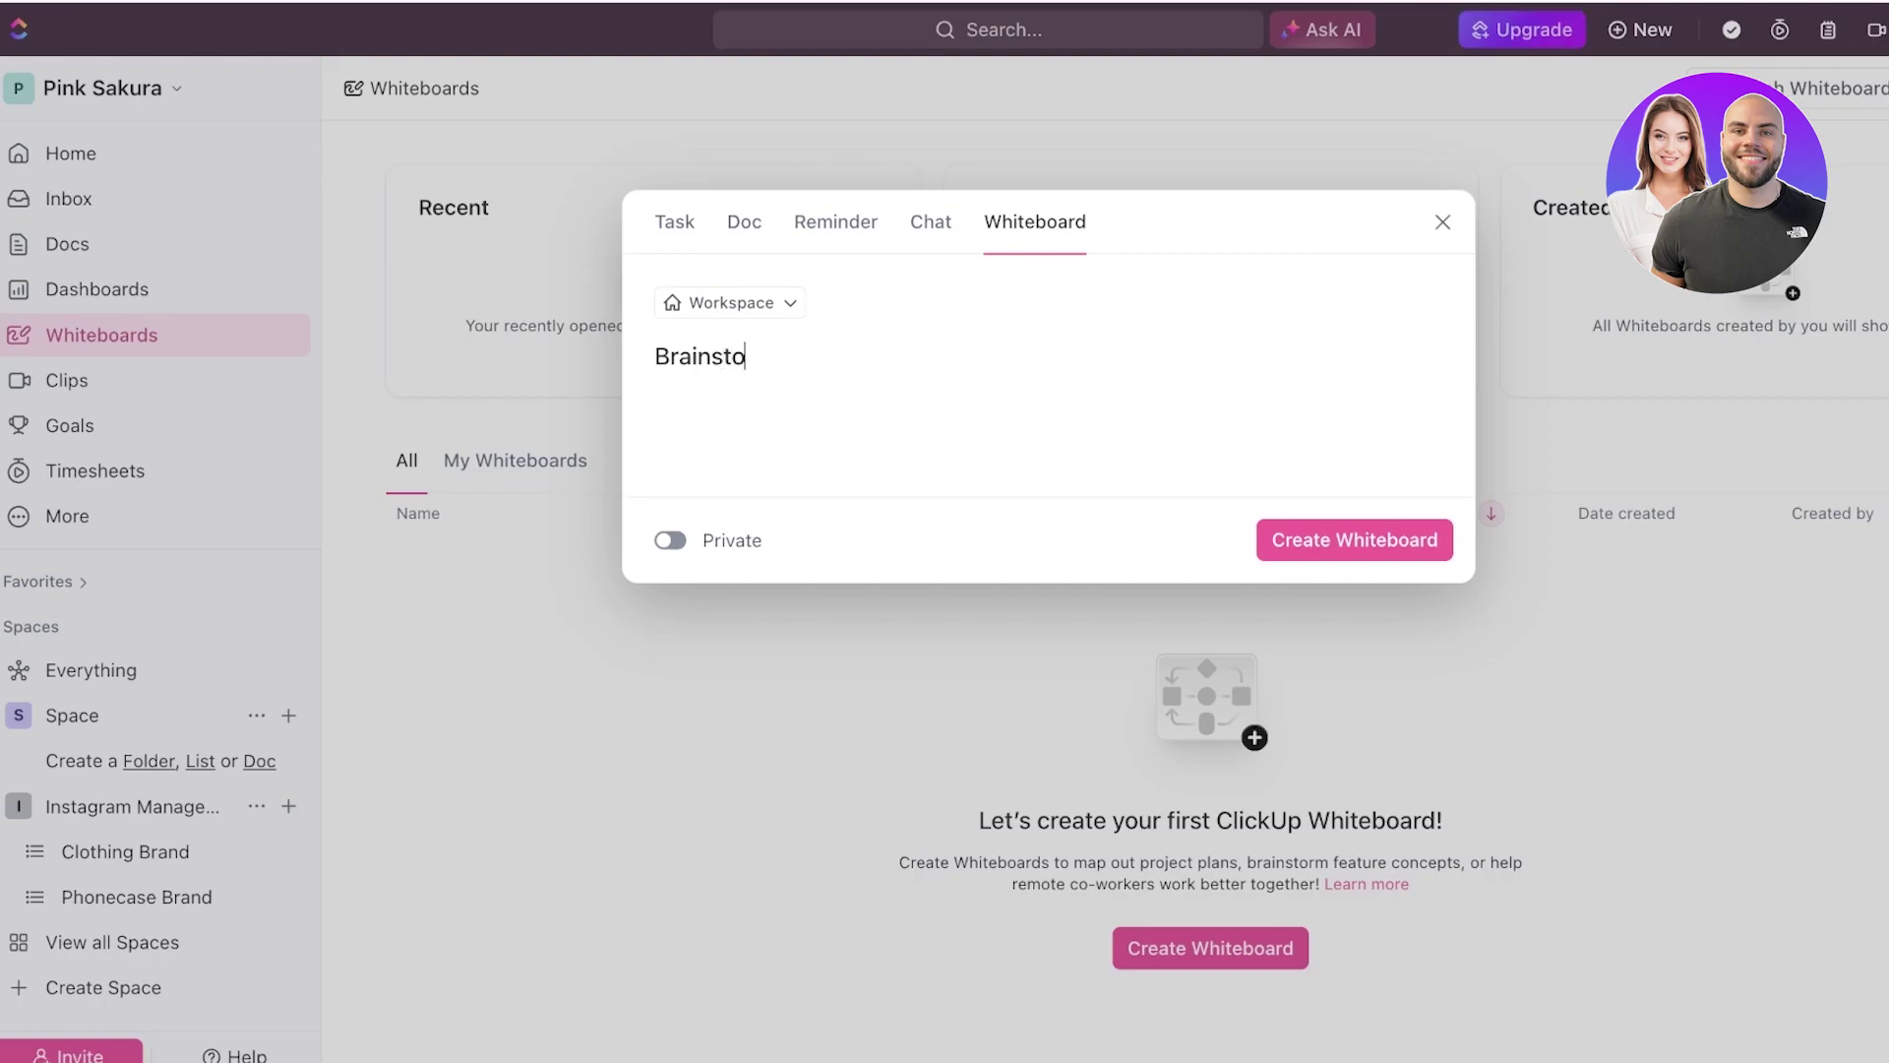
{"action": "key", "text": "BackSpace"}
{"action": "type", "text": "rom"}
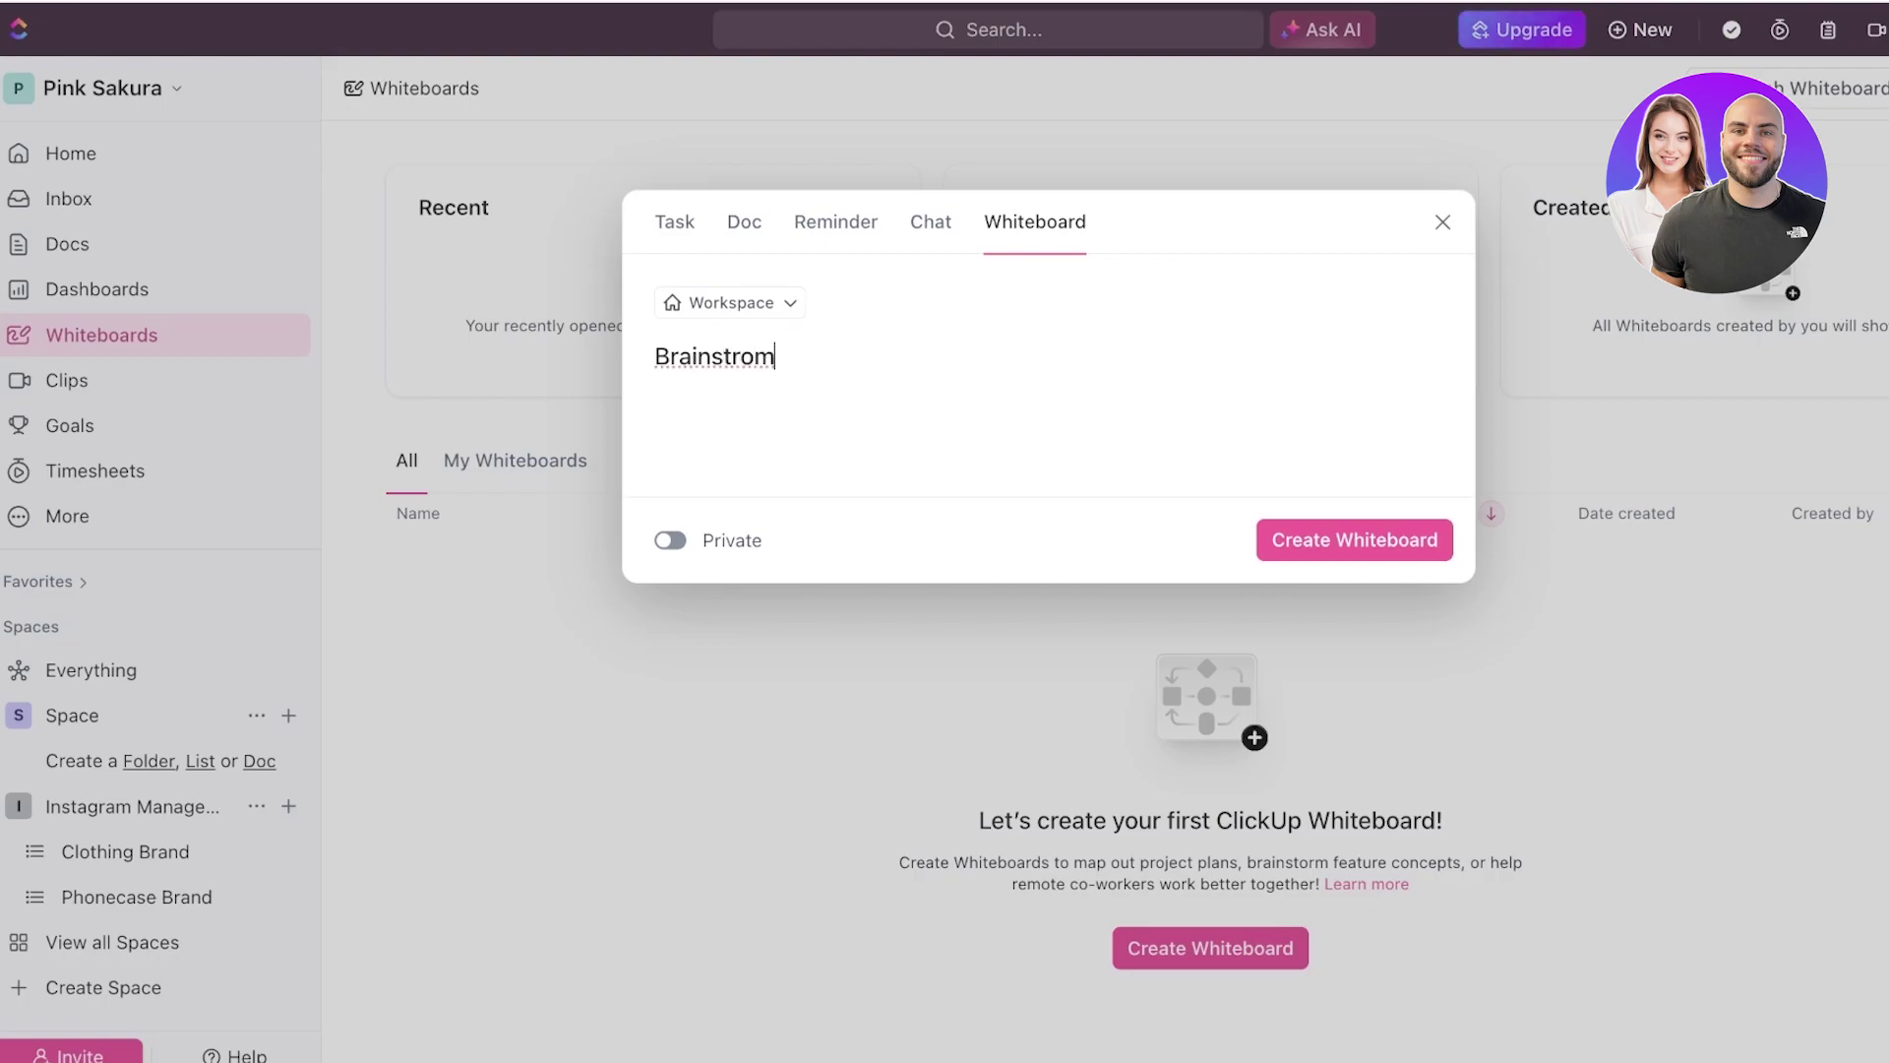
{"action": "left_click", "coordinate": [1355, 539]}
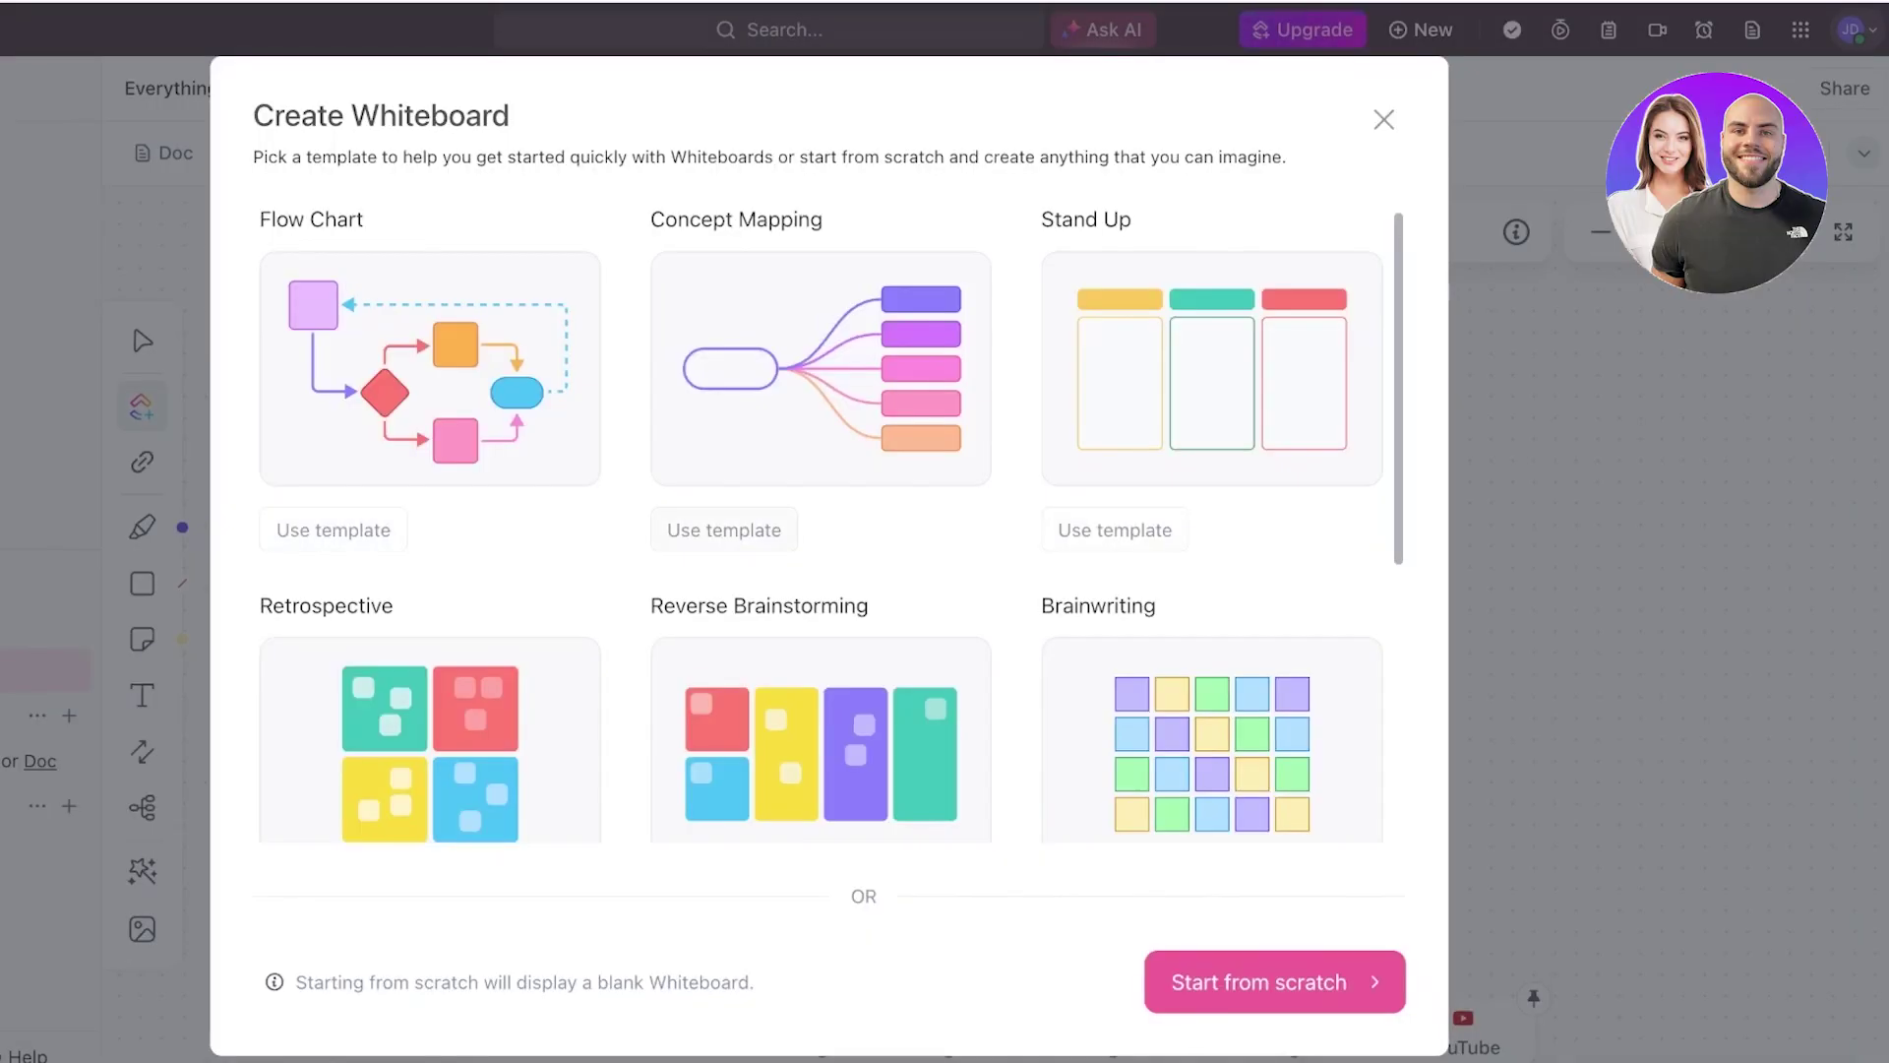
{"action": "scroll", "coordinate": [724, 529], "scroll_direction": "down", "scroll_amount": 3}
{"action": "scroll", "coordinate": [724, 529], "scroll_direction": "up", "scroll_amount": 3}
{"action": "scroll", "coordinate": [1115, 623], "scroll_direction": "down", "scroll_amount": 3}
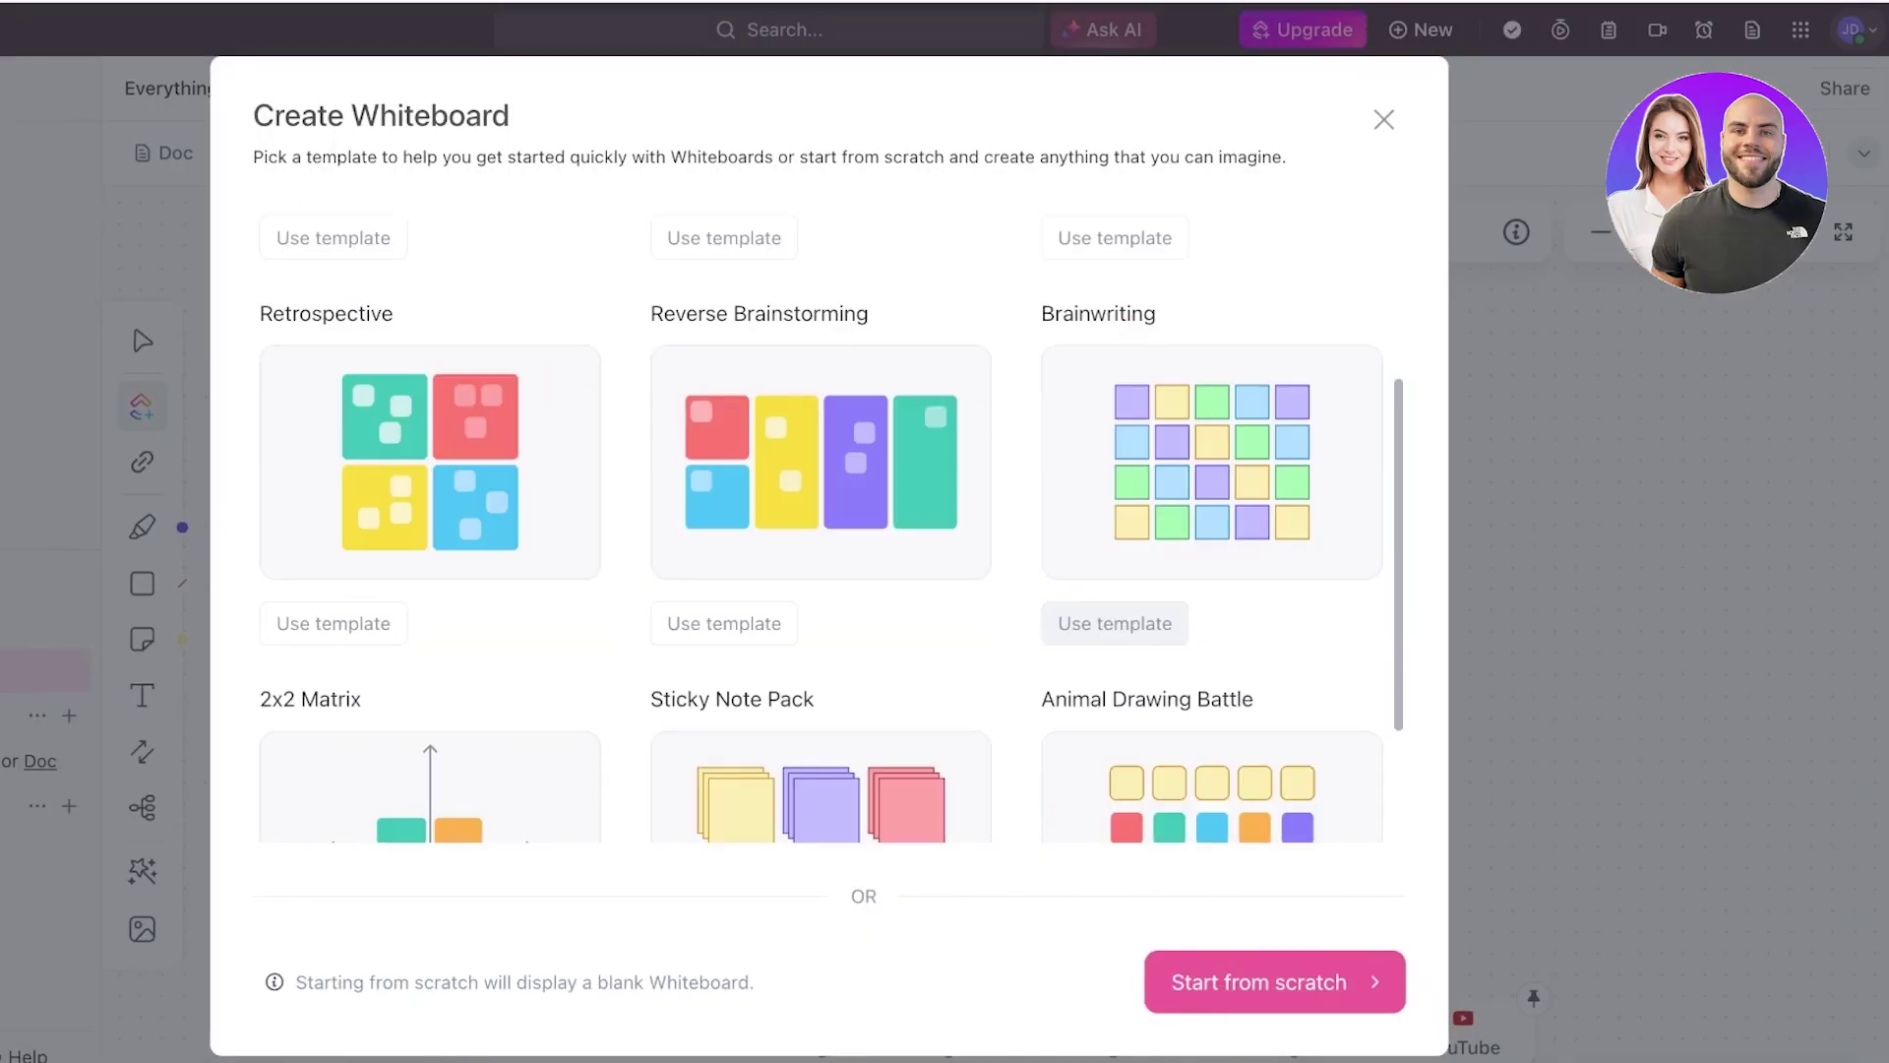
{"action": "scroll", "coordinate": [1115, 623], "scroll_direction": "up", "scroll_amount": 3}
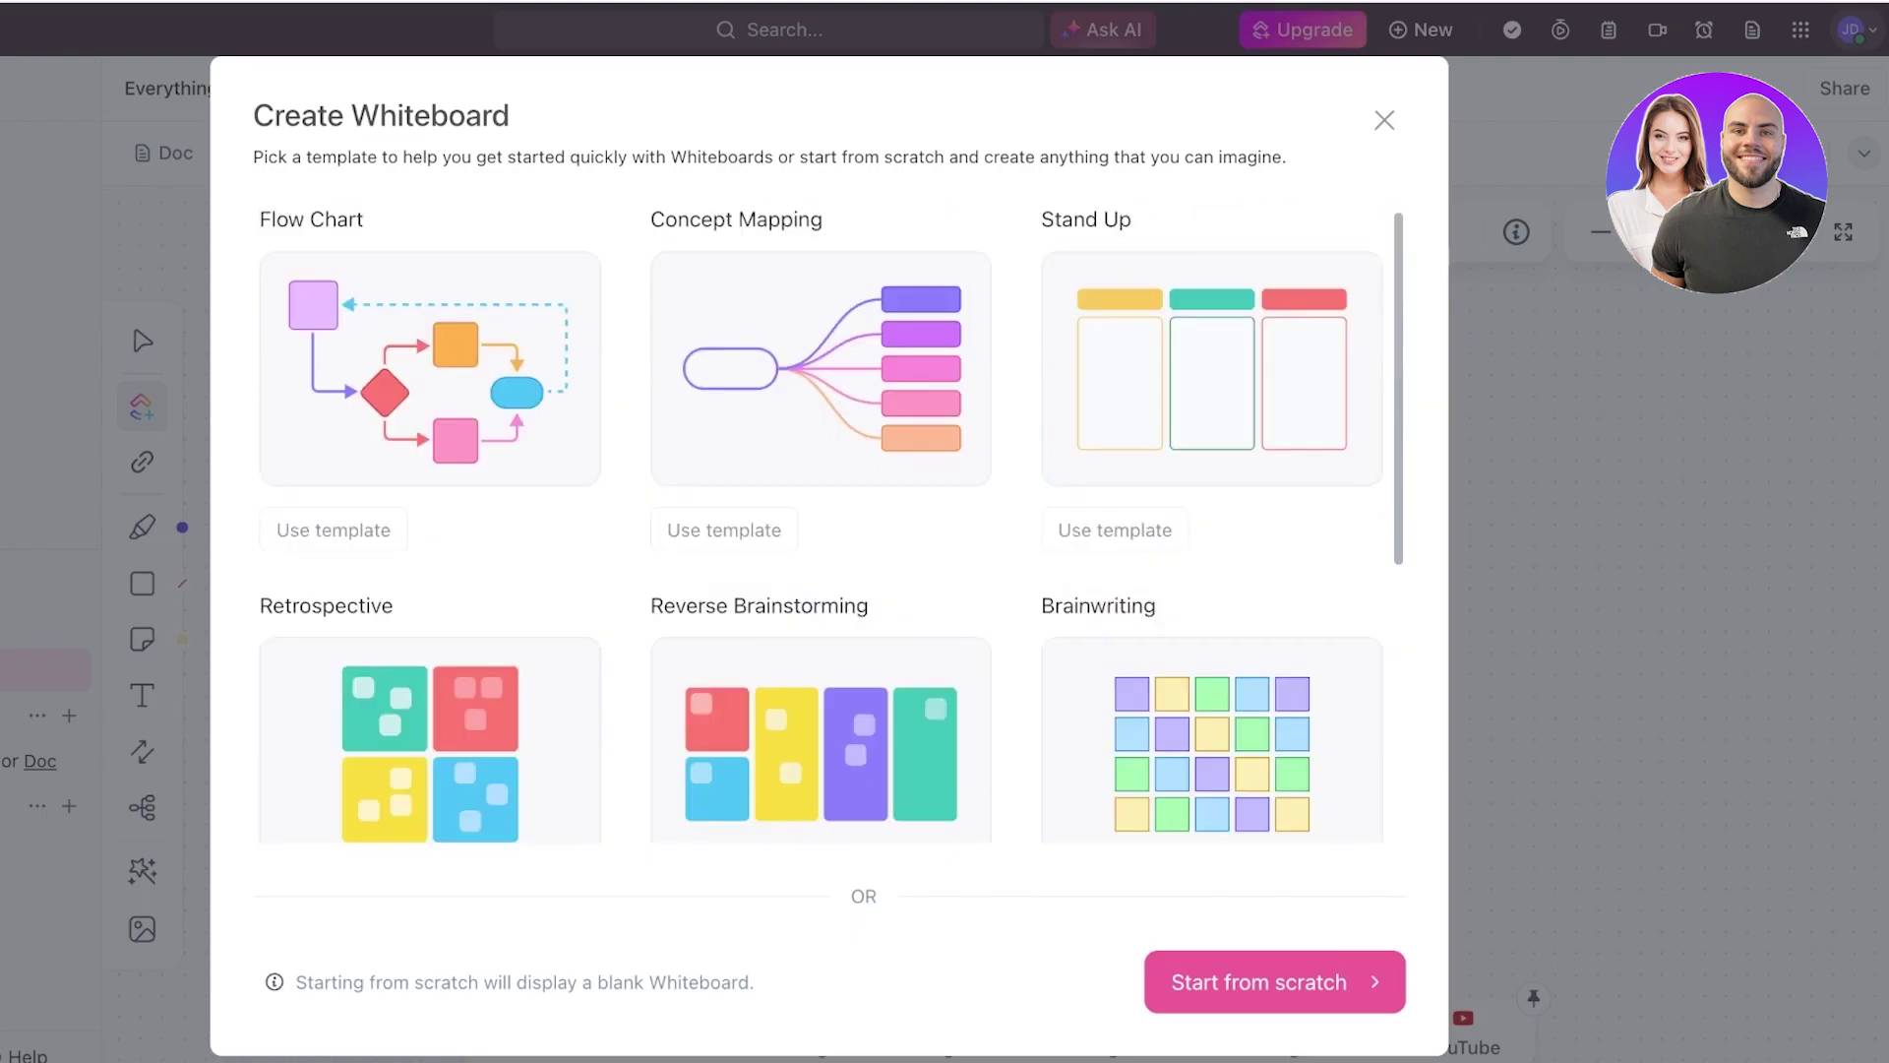
- Dismiss the template chooser to start with a blank whiteboard
{"action": "left_click", "coordinate": [1384, 119]}
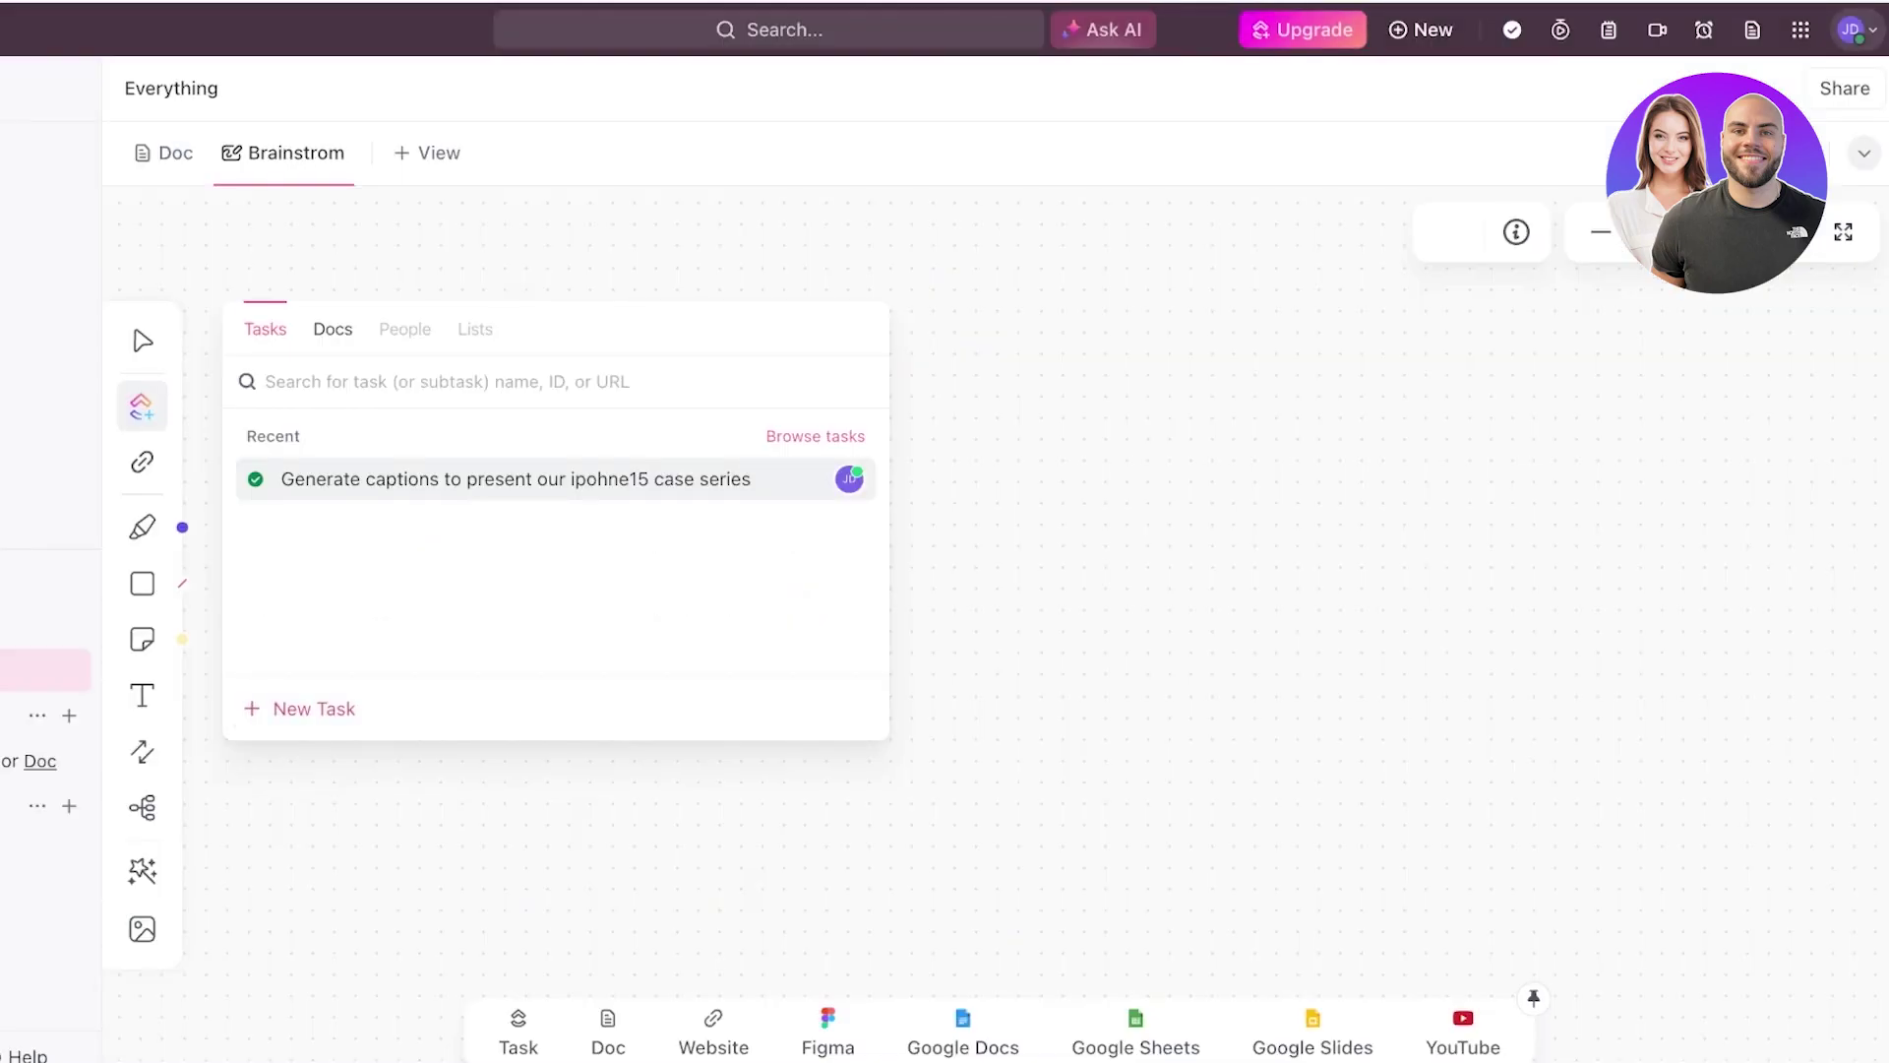
{"action": "left_click_drag", "start_coordinate": [760, 436], "coordinate": [466, 481]}
{"action": "key", "text": "Escape"}
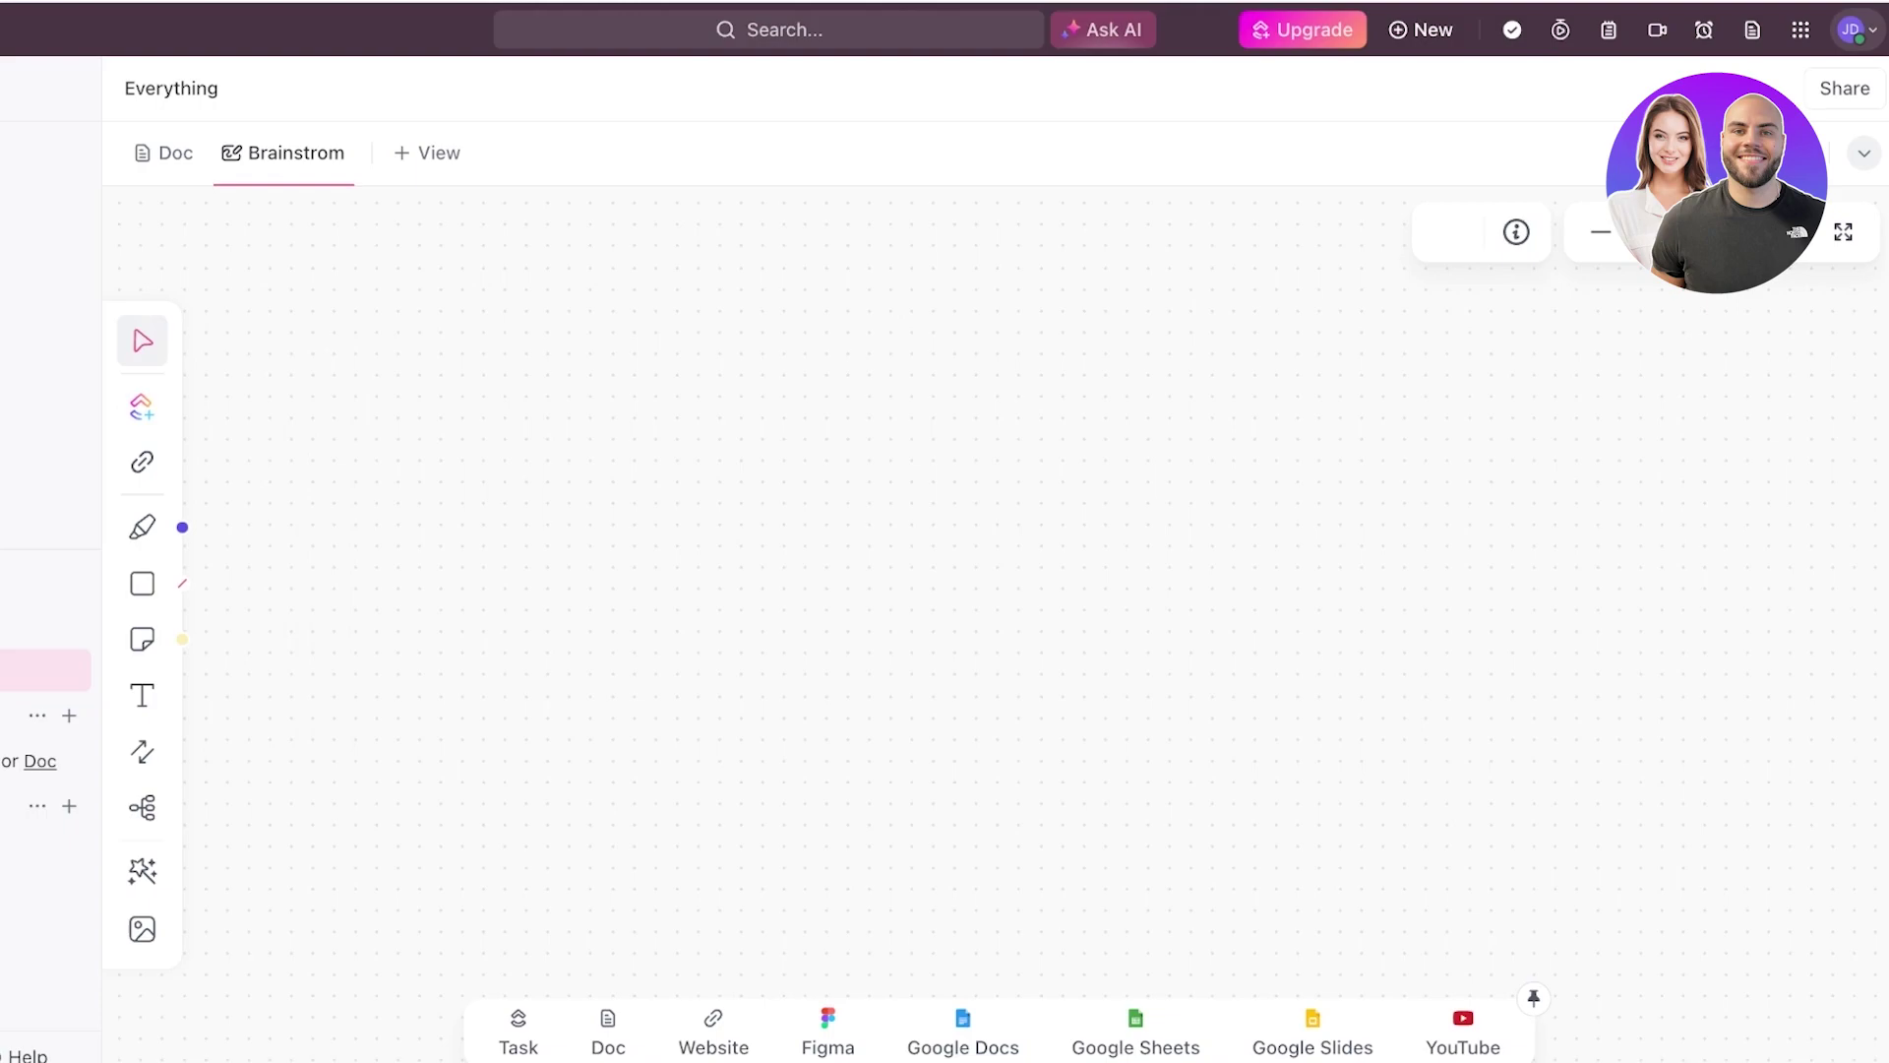
{"action": "left_click", "coordinate": [519, 1034]}
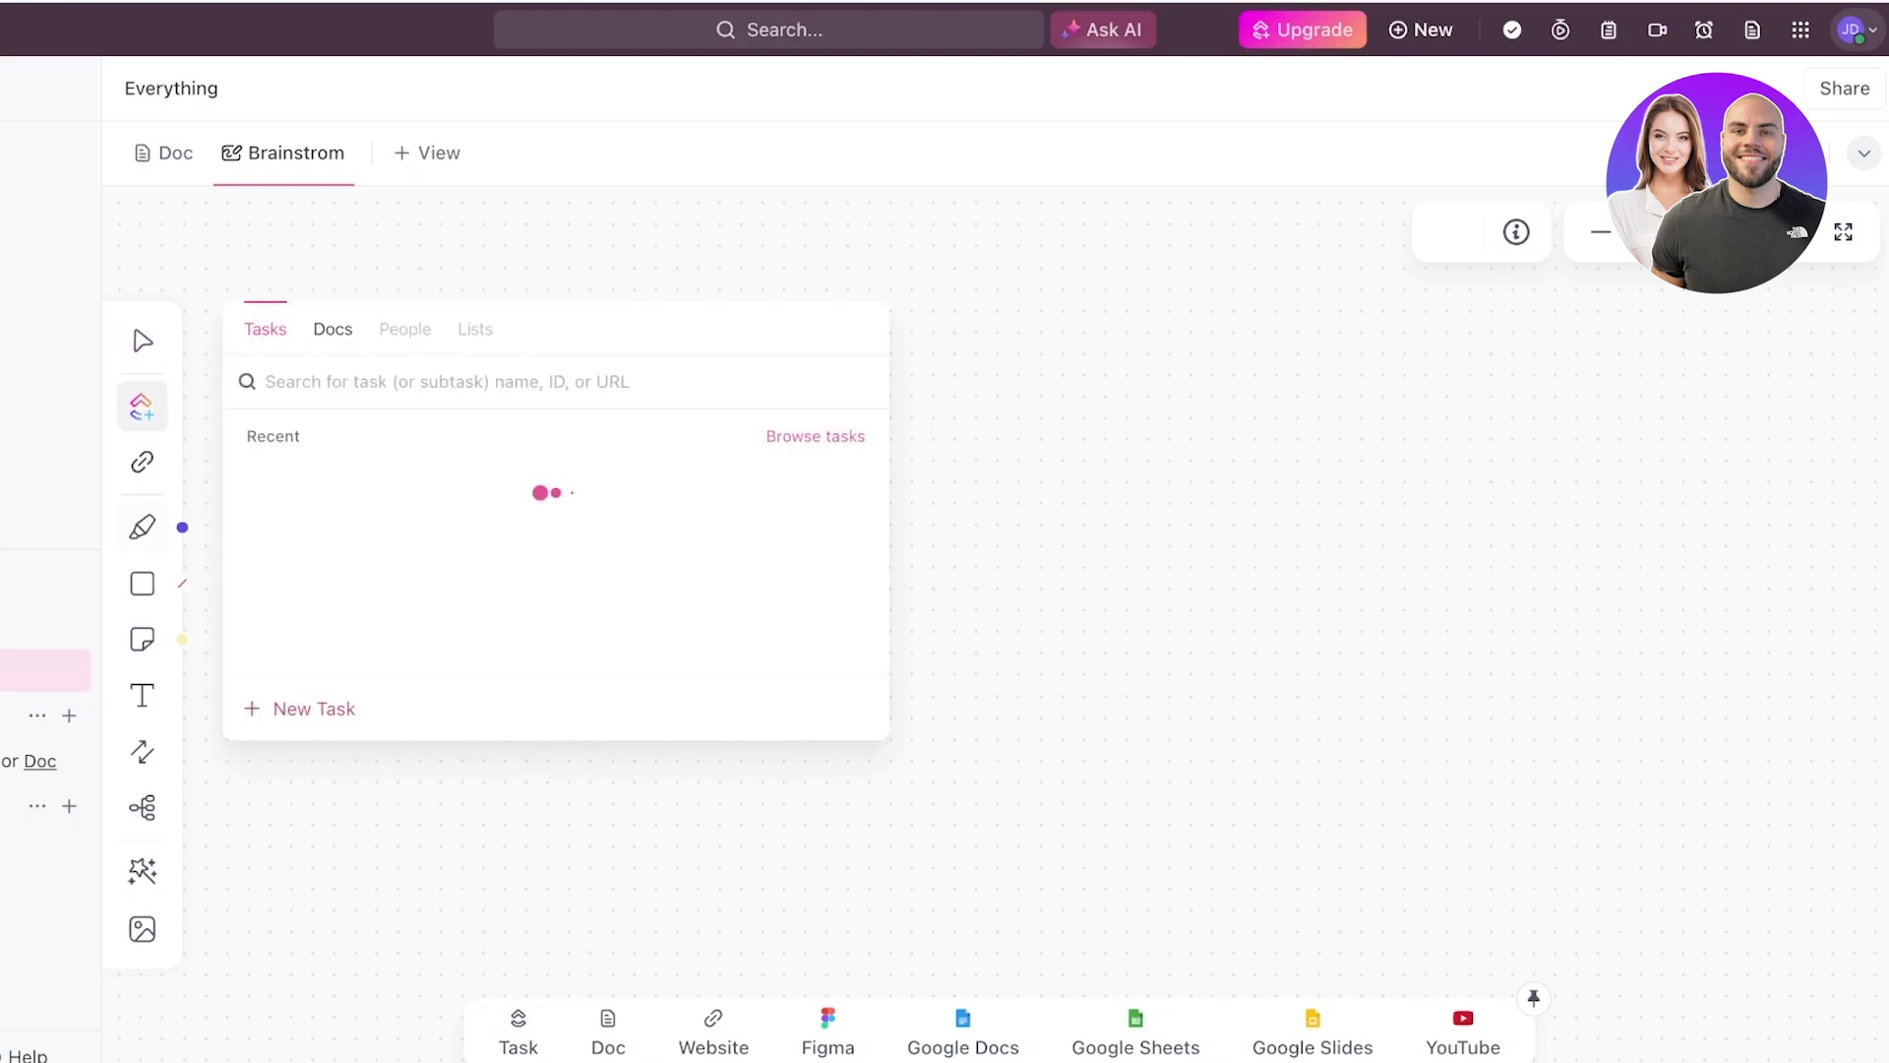
- With the orange pen, draw a freehand arrow and handwrite 'Dance' to its right
{"action": "key", "text": "p"}
{"action": "left_click", "coordinate": [231, 516]}
{"action": "mouse_move", "coordinate": [320, 484]}
{"action": "left_mouse_down"}
{"action": "mouse_move", "coordinate": [823, 415]}
{"action": "mouse_move", "coordinate": [756, 477]}
{"action": "left_mouse_up"}
{"action": "left_click_drag", "start_coordinate": [984, 334], "coordinate": [957, 438]}
{"action": "mouse_move", "coordinate": [977, 327]}
{"action": "left_mouse_down"}
{"action": "mouse_move", "coordinate": [1105, 434]}
{"action": "mouse_move", "coordinate": [925, 499]}
{"action": "left_mouse_up"}
{"action": "left_click_drag", "start_coordinate": [1161, 440], "coordinate": [1533, 407]}
{"action": "left_click_drag", "start_coordinate": [1619, 281], "coordinate": [1631, 389]}
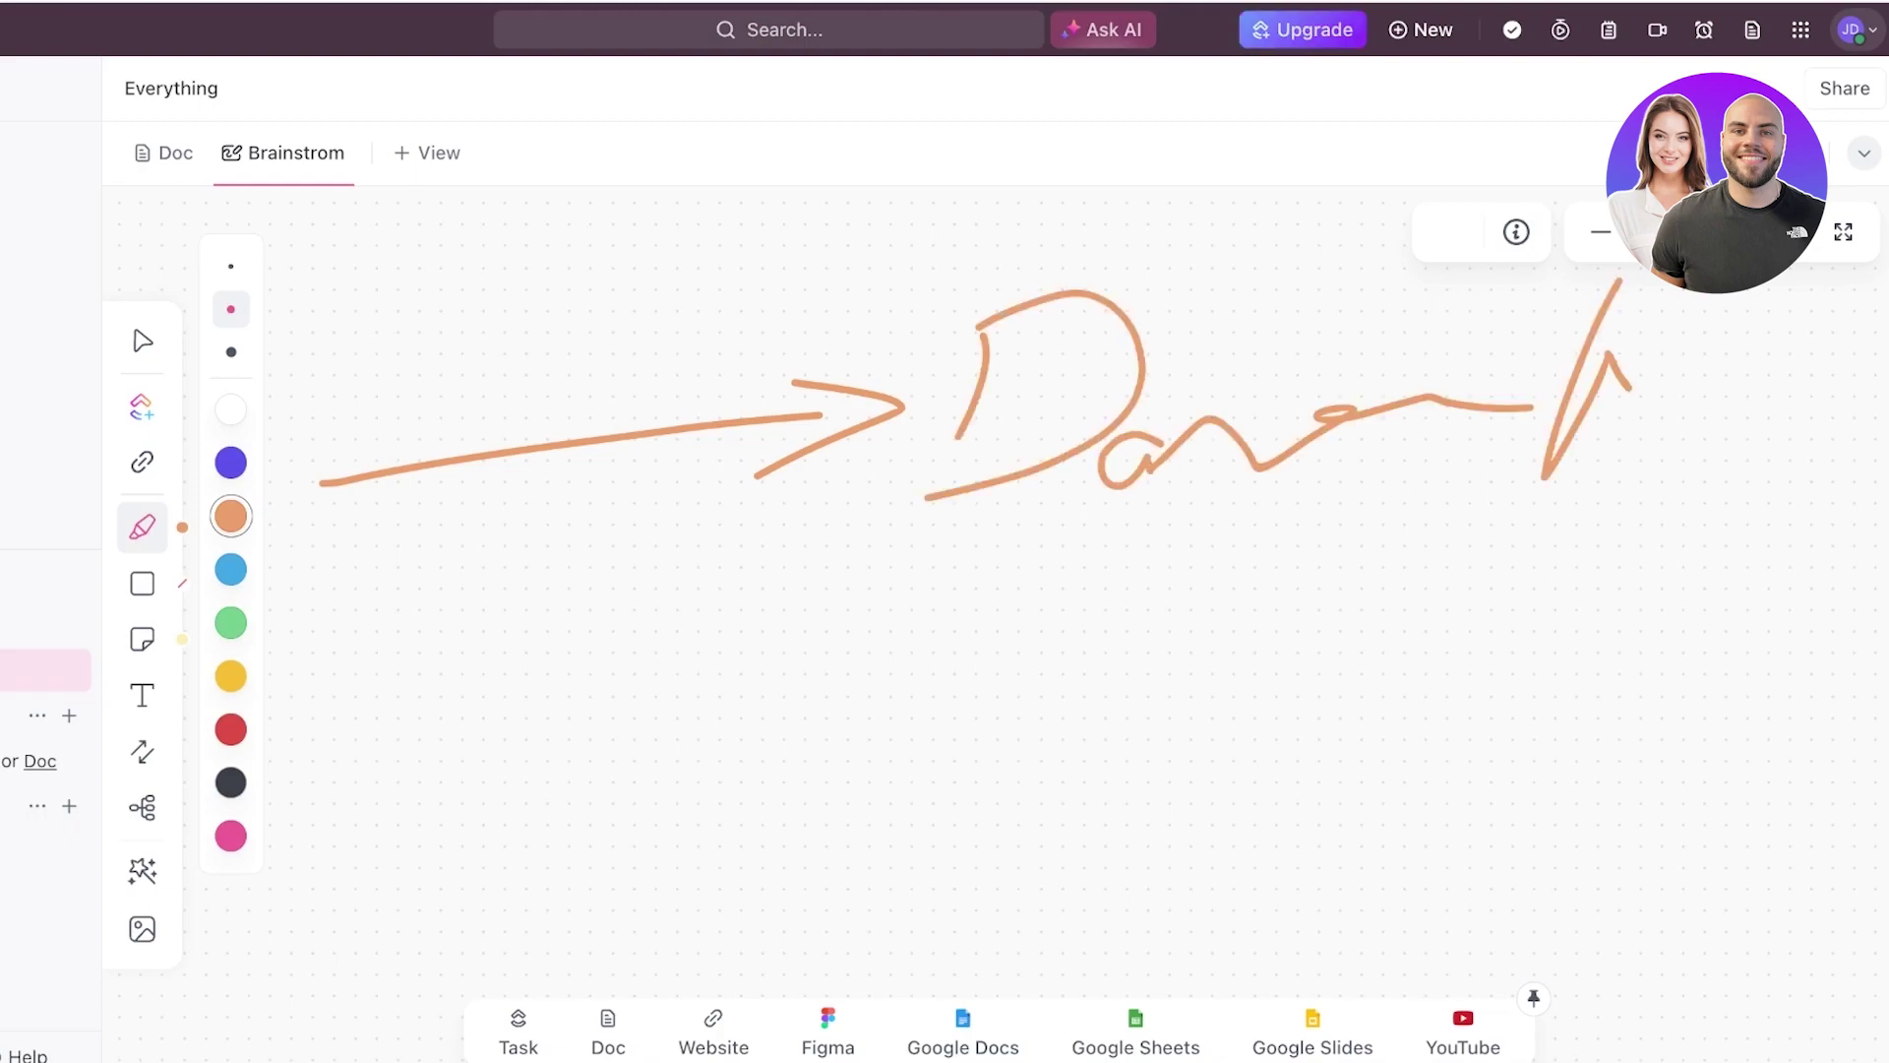
{"action": "left_click_drag", "start_coordinate": [1633, 266], "coordinate": [1717, 402]}
{"action": "left_click_drag", "start_coordinate": [1390, 393], "coordinate": [1717, 398]}
{"action": "left_click_drag", "start_coordinate": [1632, 421], "coordinate": [1621, 472]}
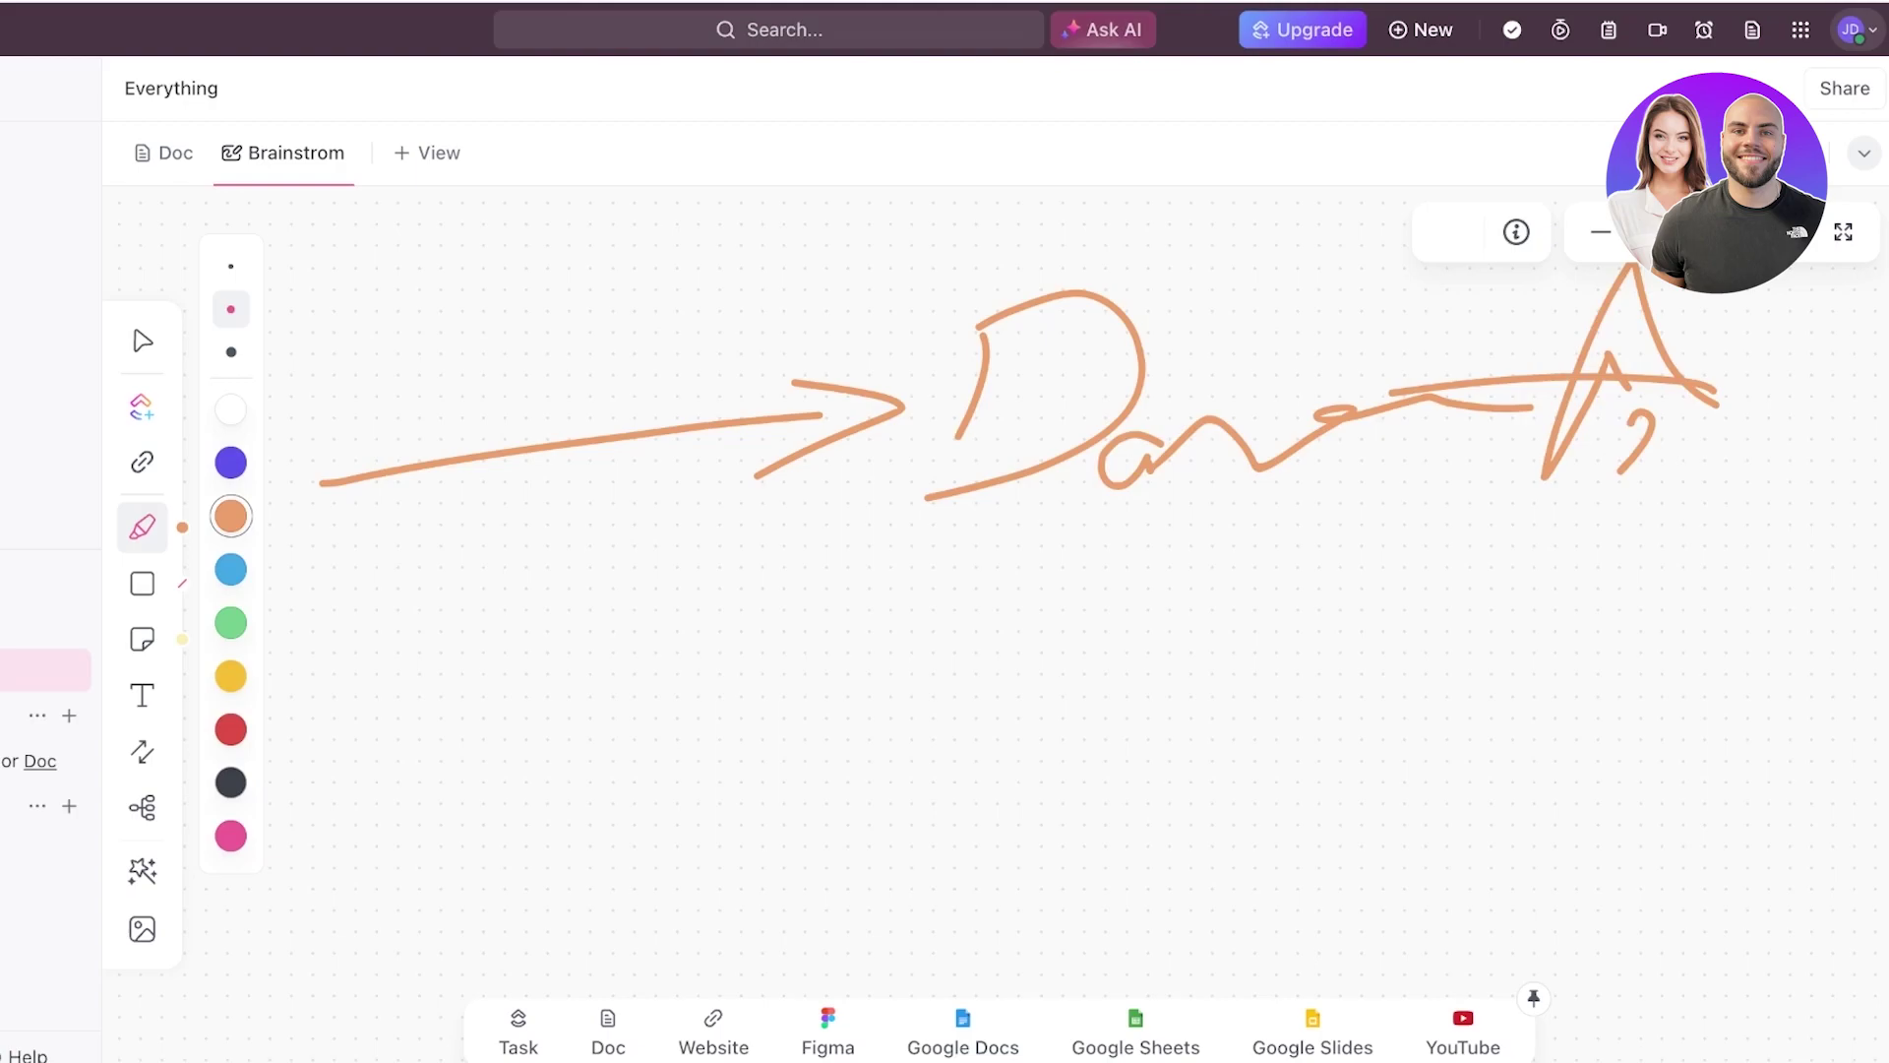
{"action": "left_click_drag", "start_coordinate": [1628, 448], "coordinate": [1783, 570]}
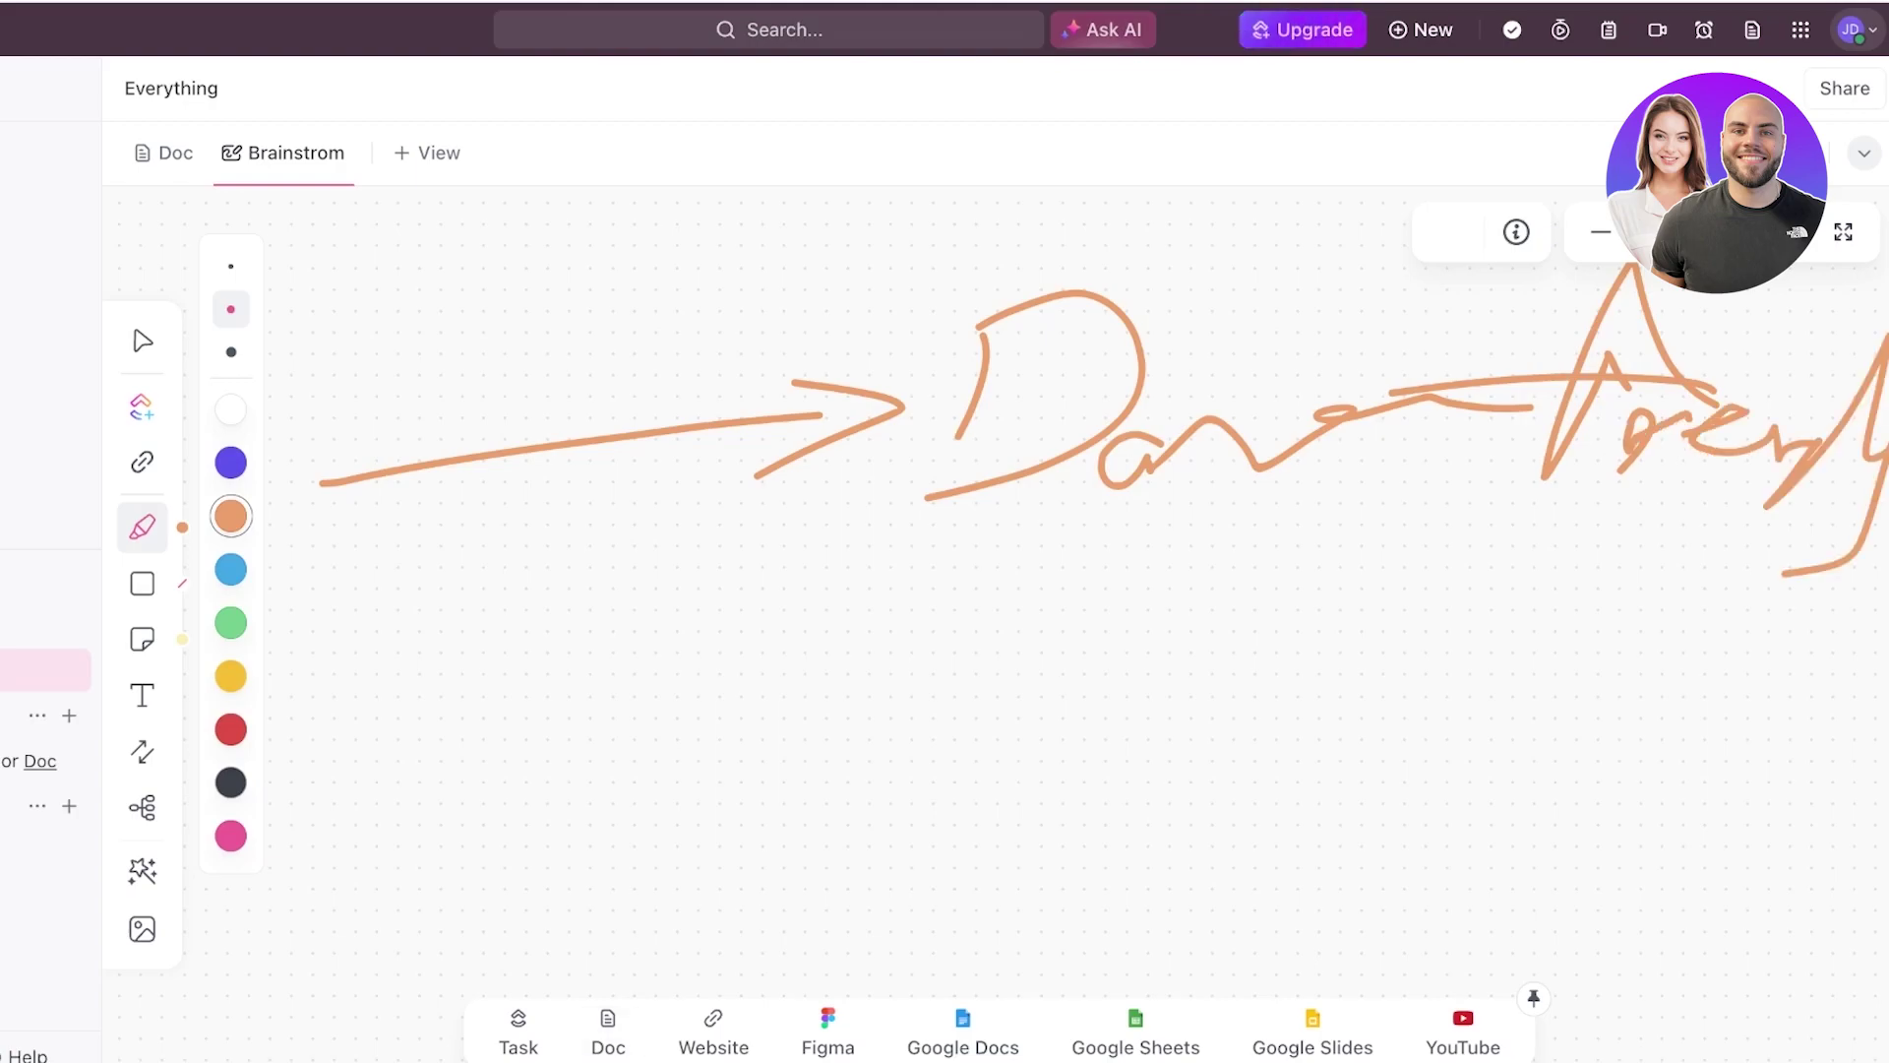
- Add a 'dance trends' text label and move it beside the handwritten scribble
{"action": "key", "text": "v"}
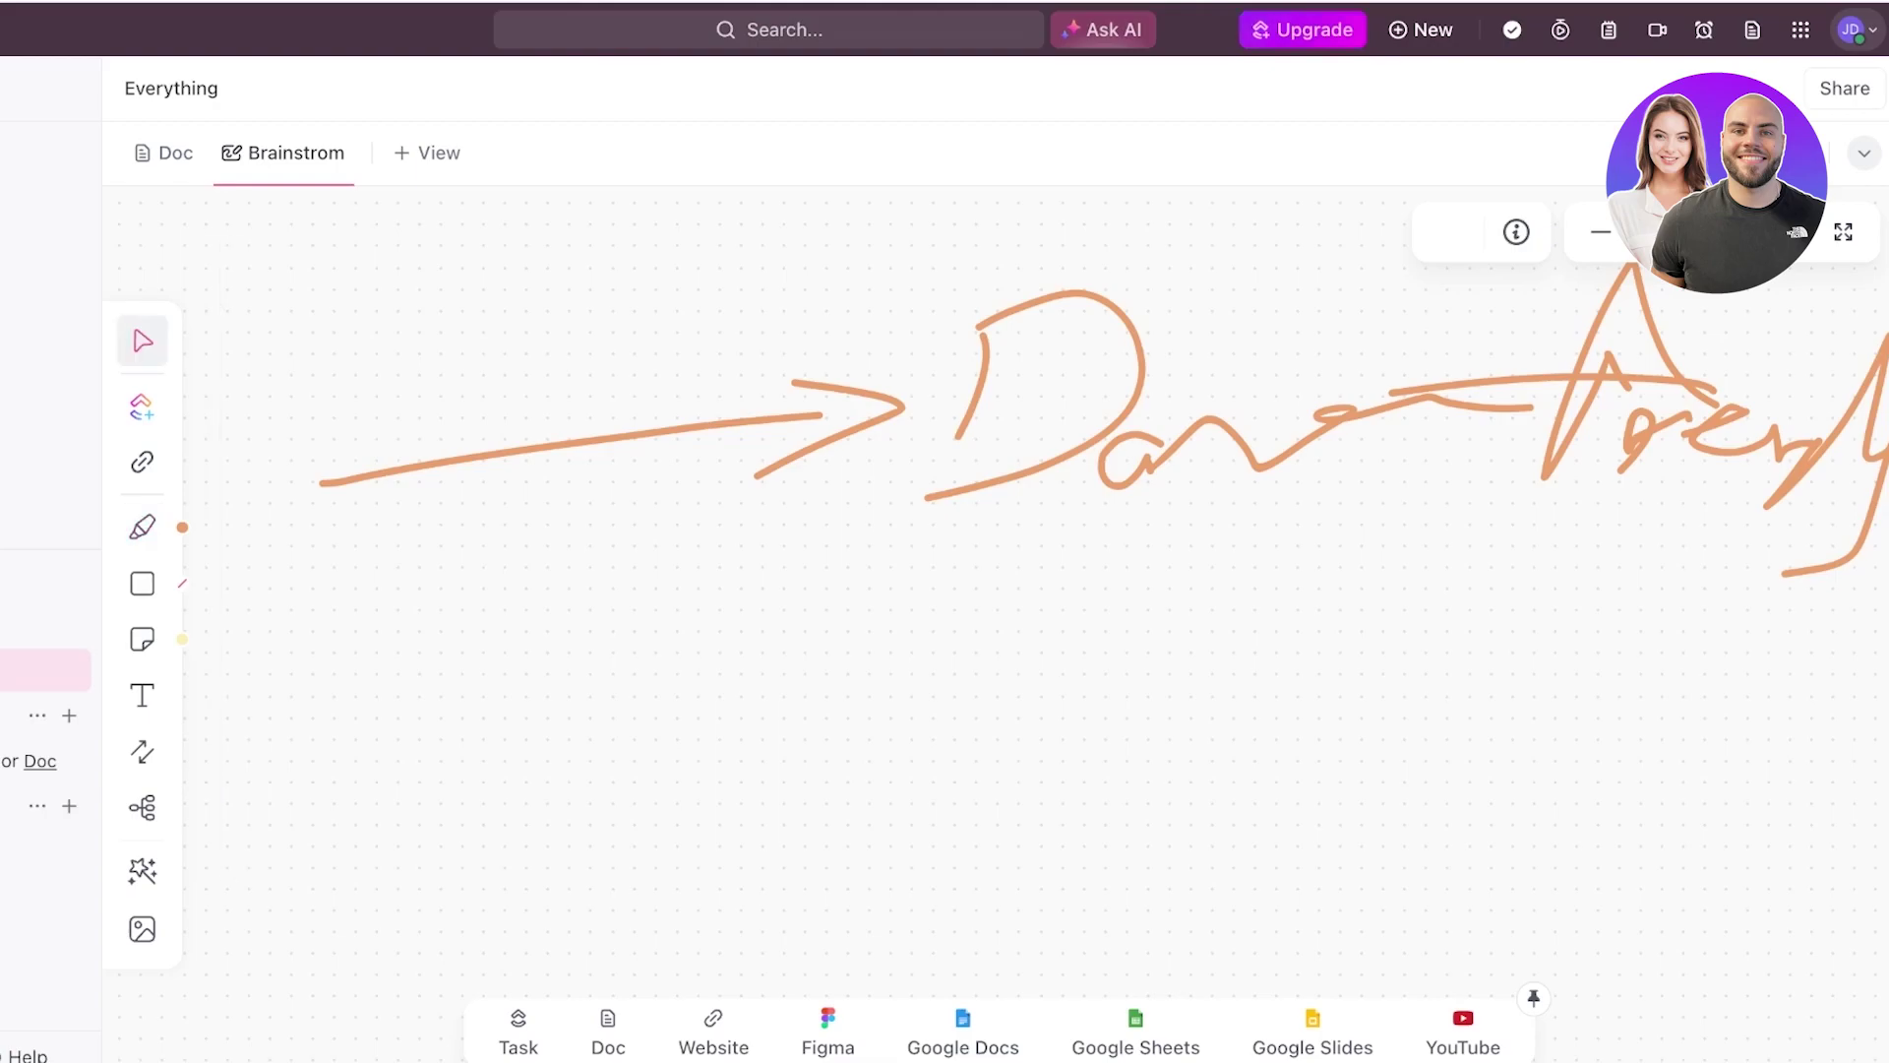
{"action": "double_click", "coordinate": [859, 603]}
{"action": "type", "text": "dac"}
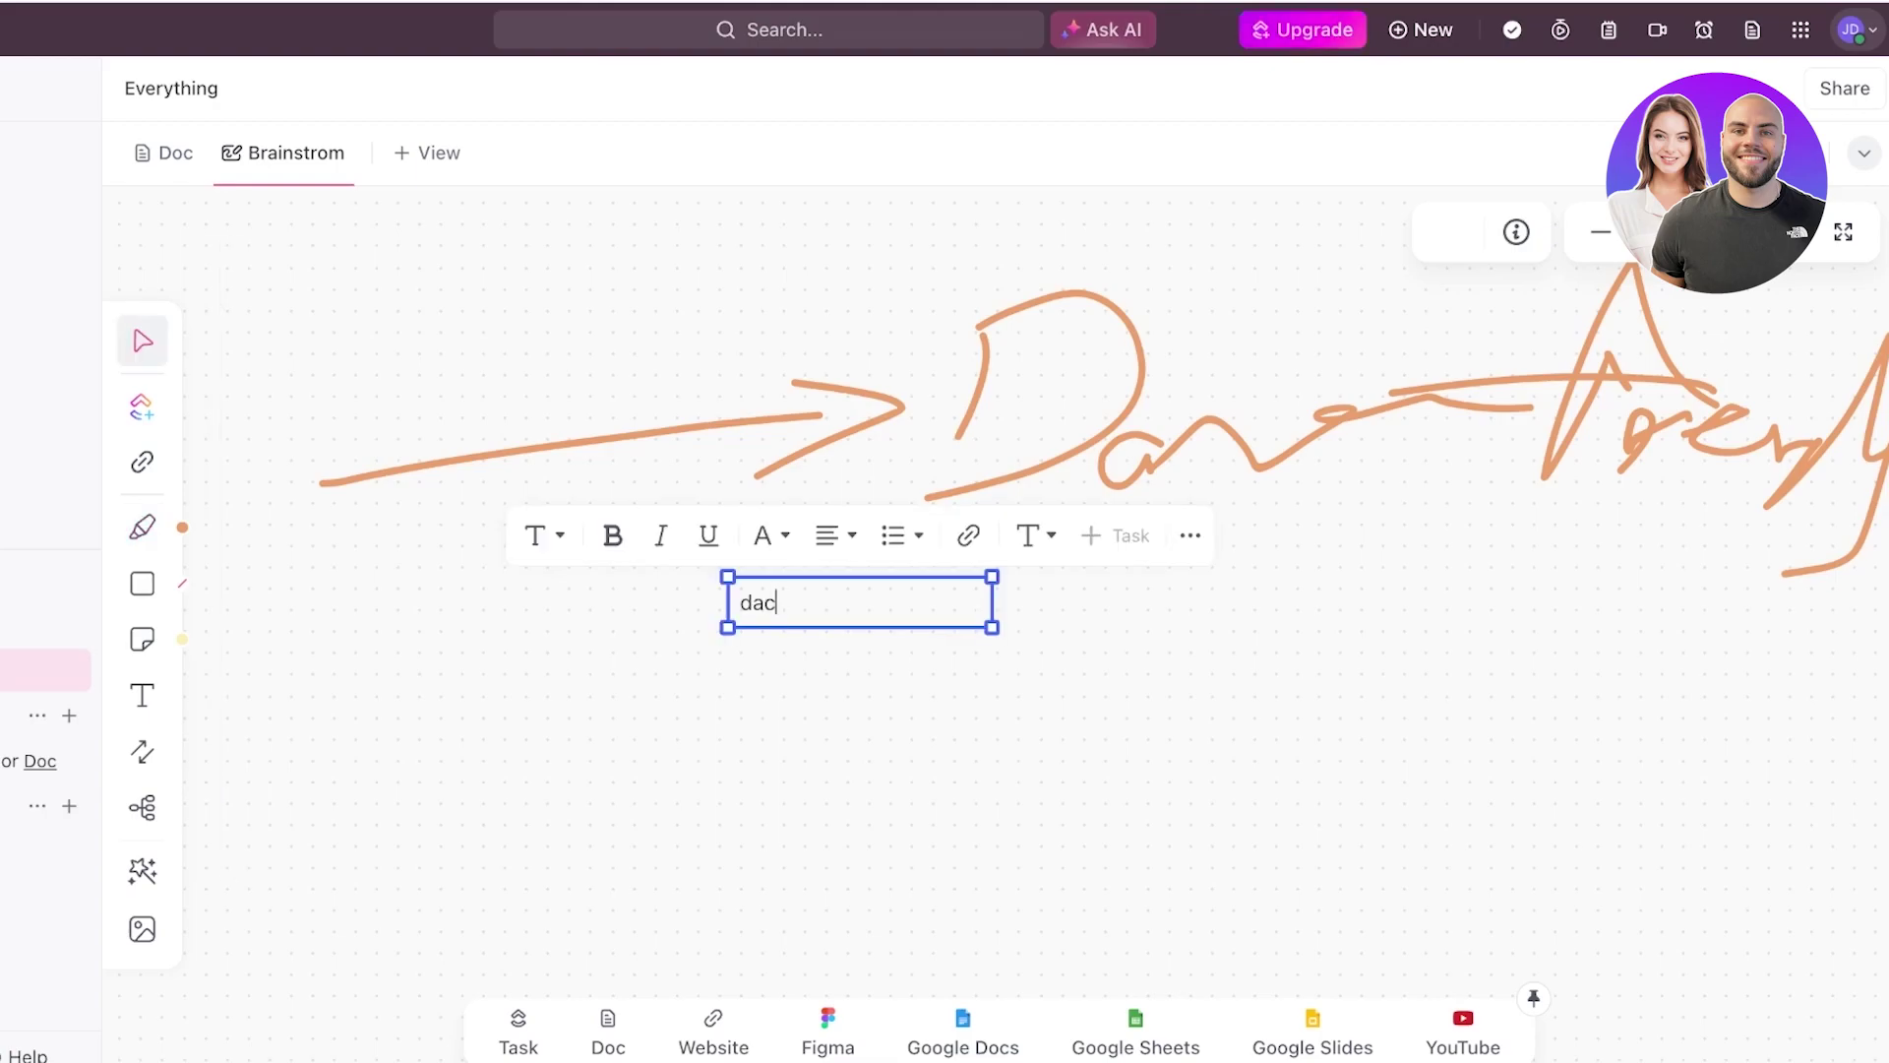
{"action": "key", "text": "BackSpace"}
{"action": "type", "text": "nce trends"}
{"action": "key", "text": "Escape"}
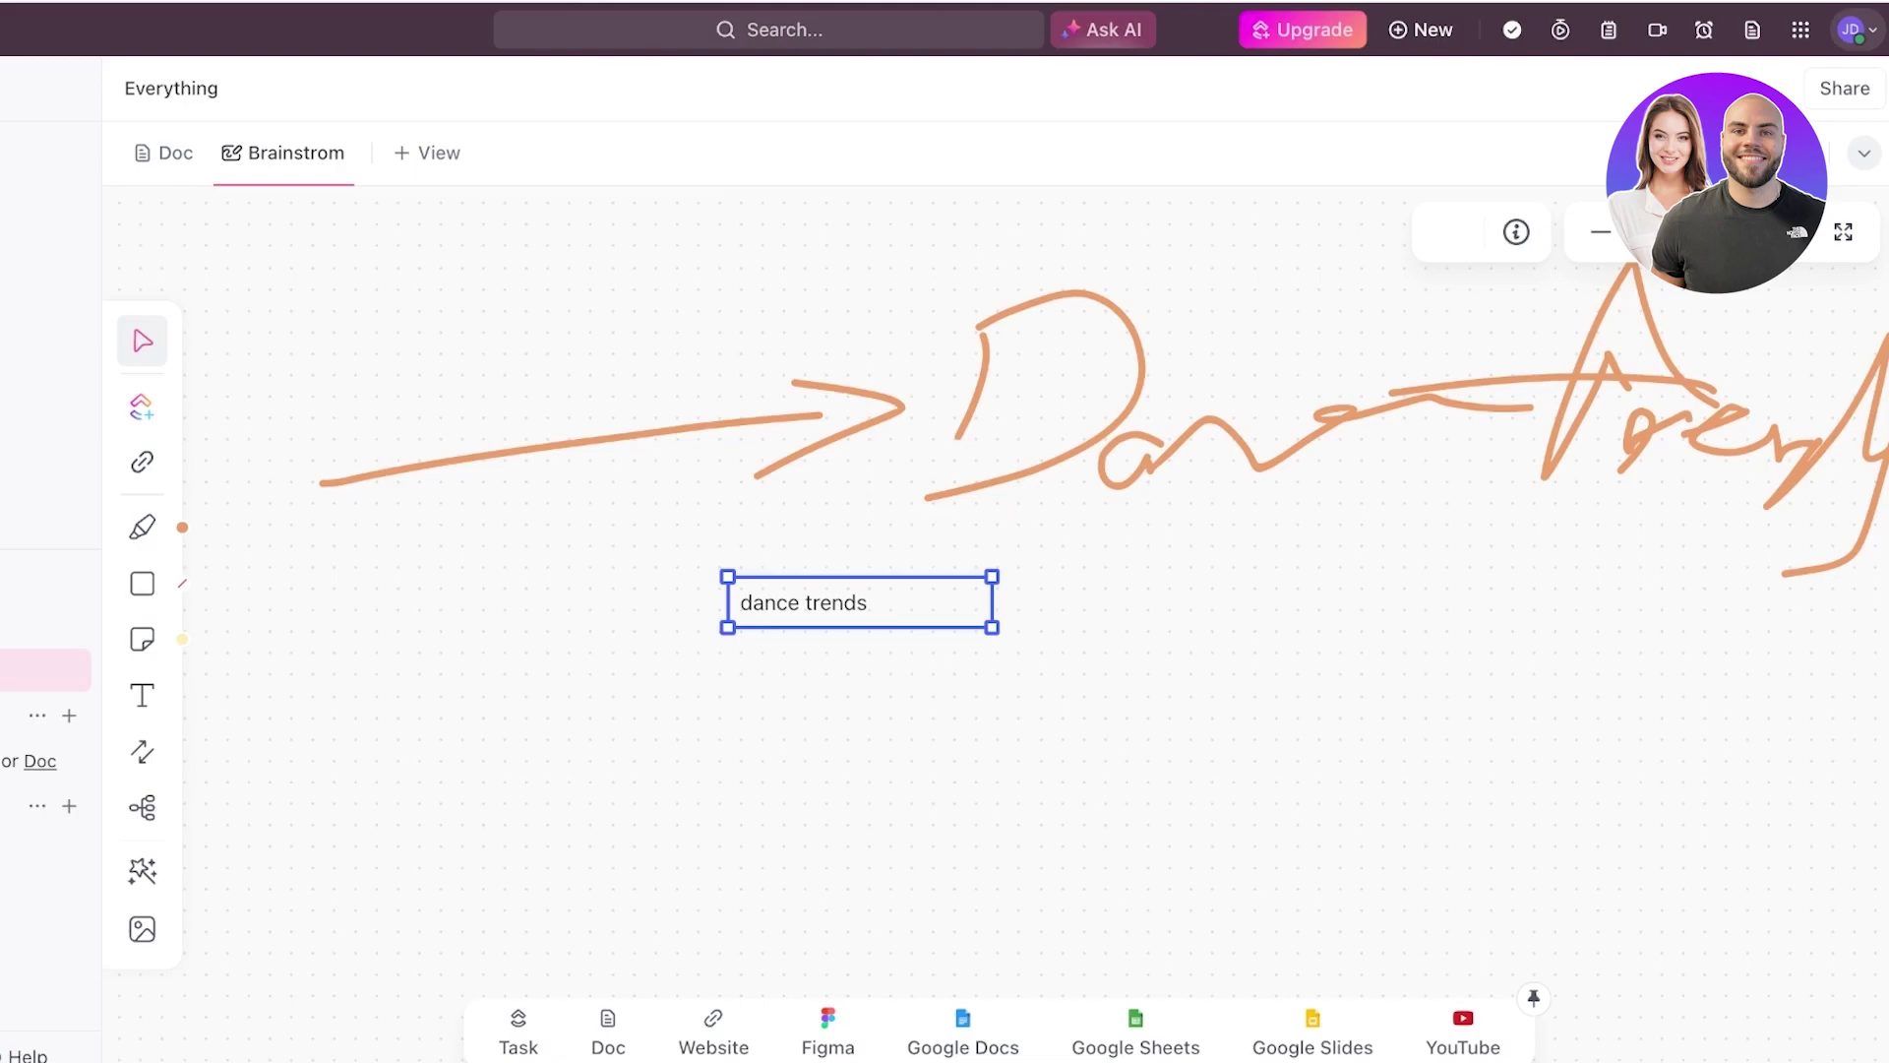
{"action": "left_click_drag", "start_coordinate": [859, 602], "coordinate": [1079, 409]}
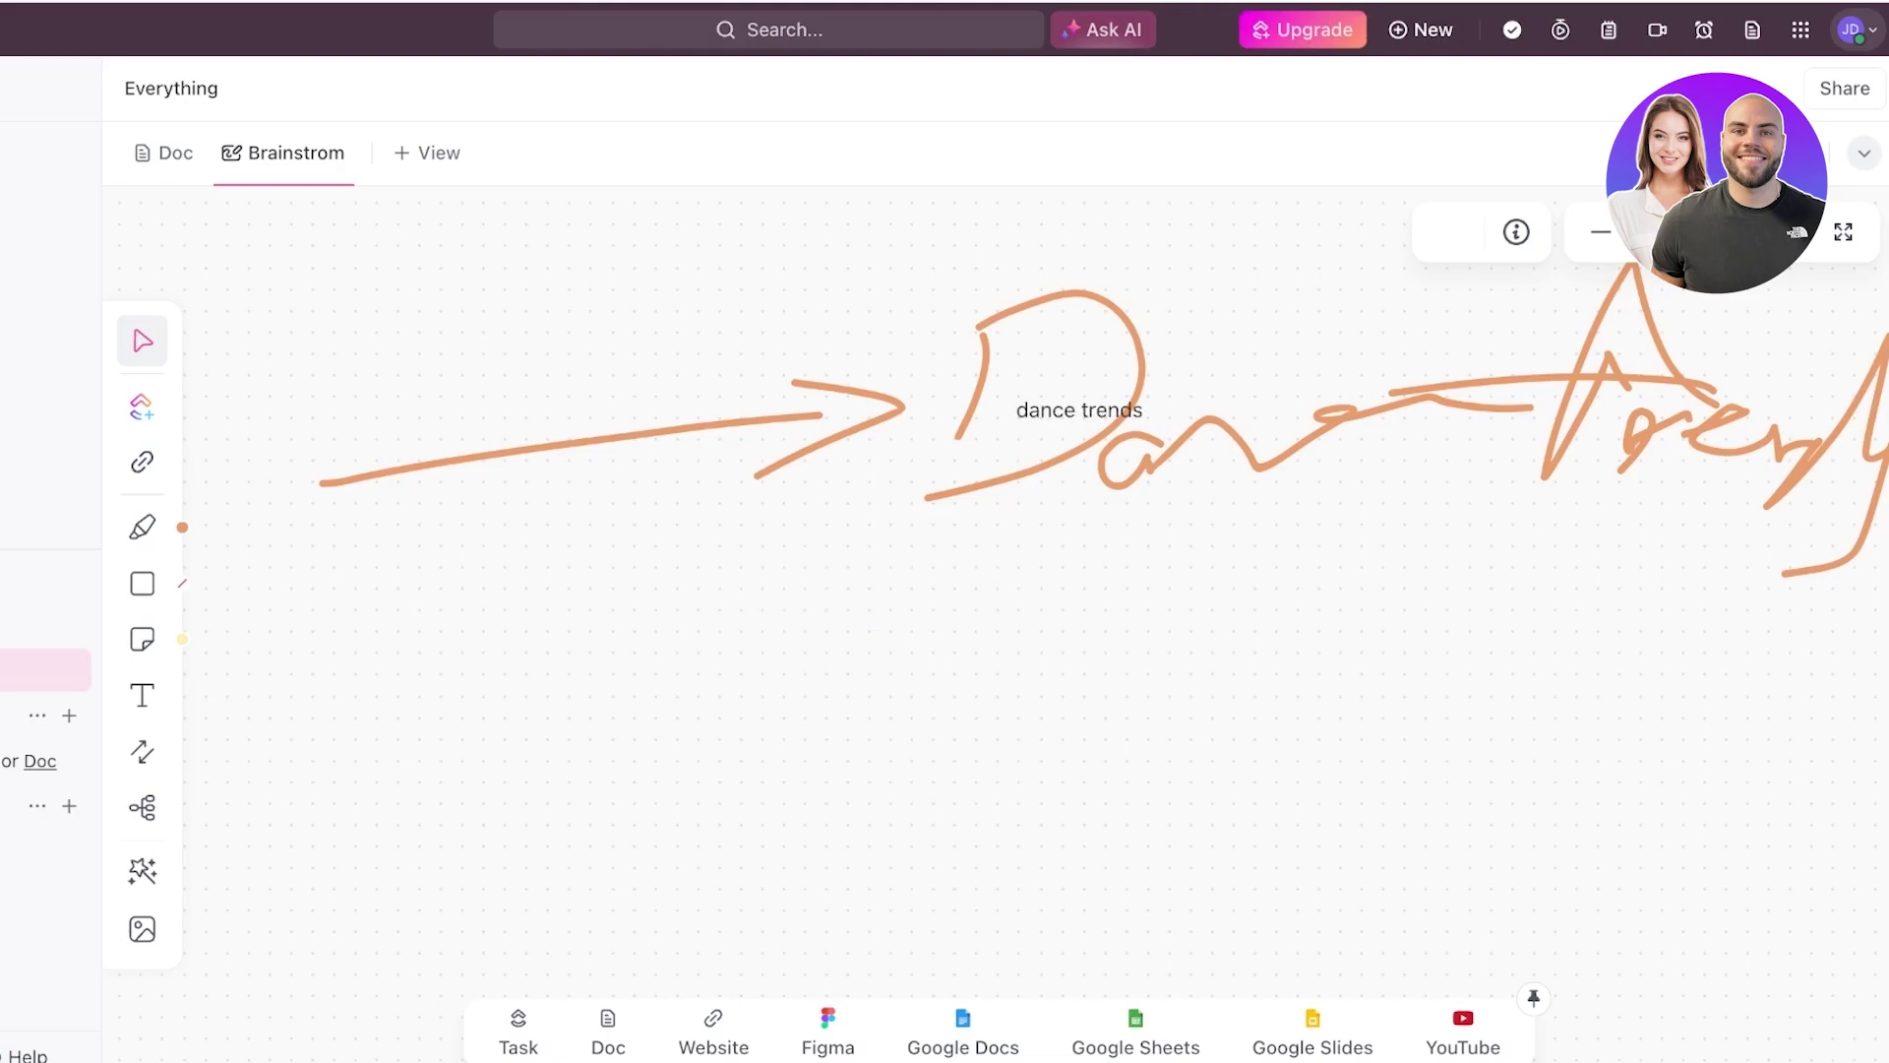
{"action": "left_click", "coordinate": [984, 374]}
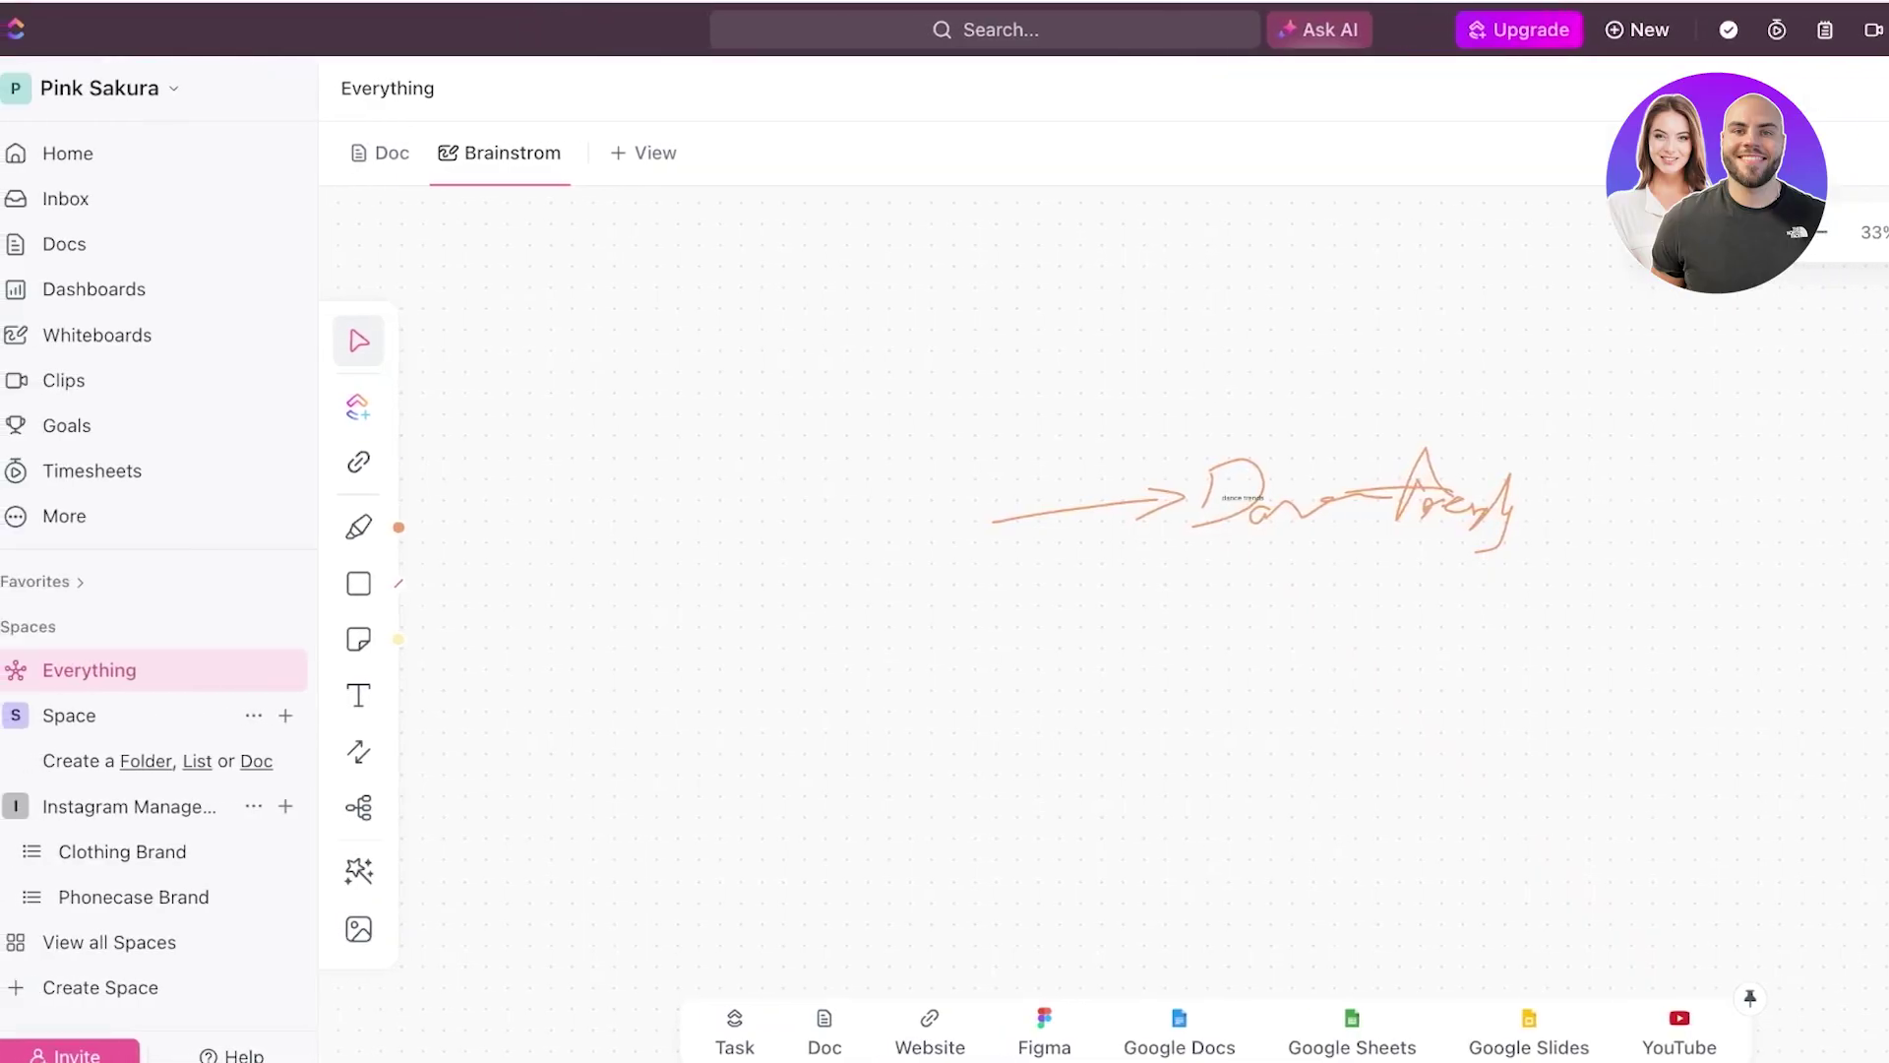
{"action": "left_click", "coordinate": [359, 929]}
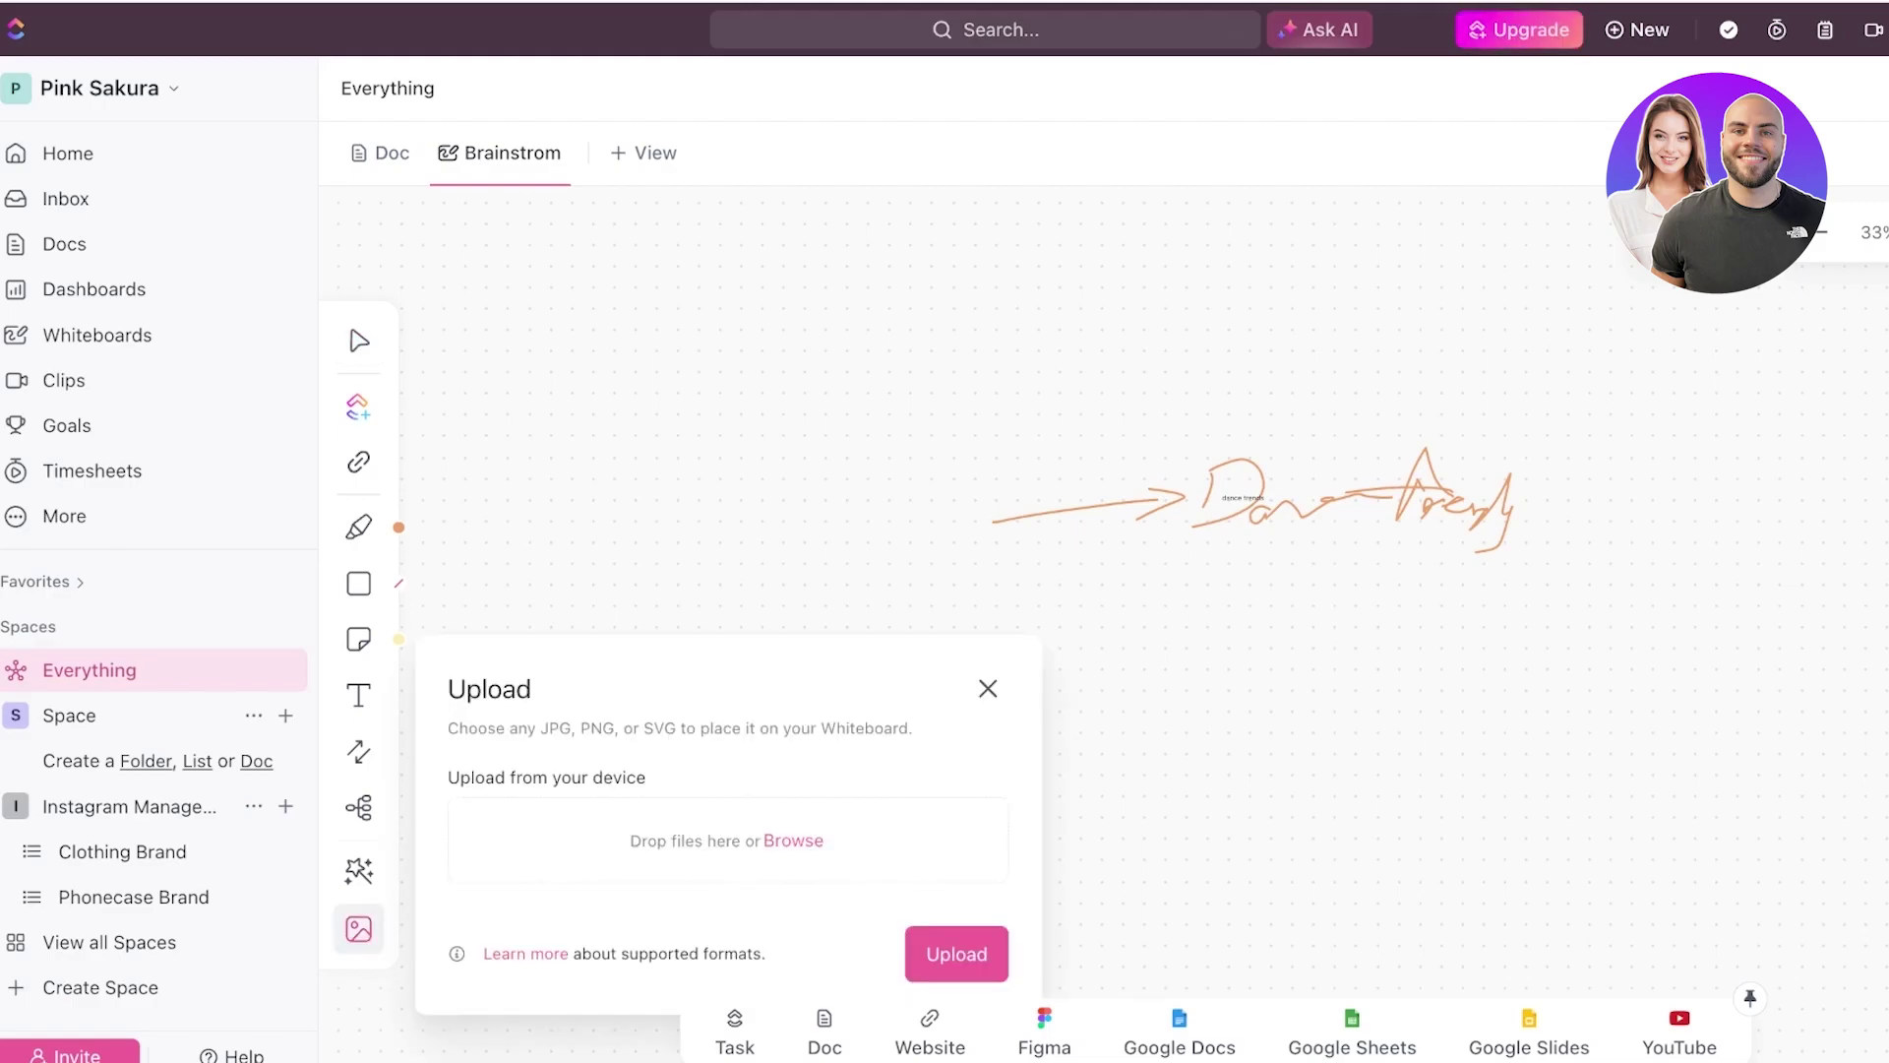
{"action": "key", "text": "Escape"}
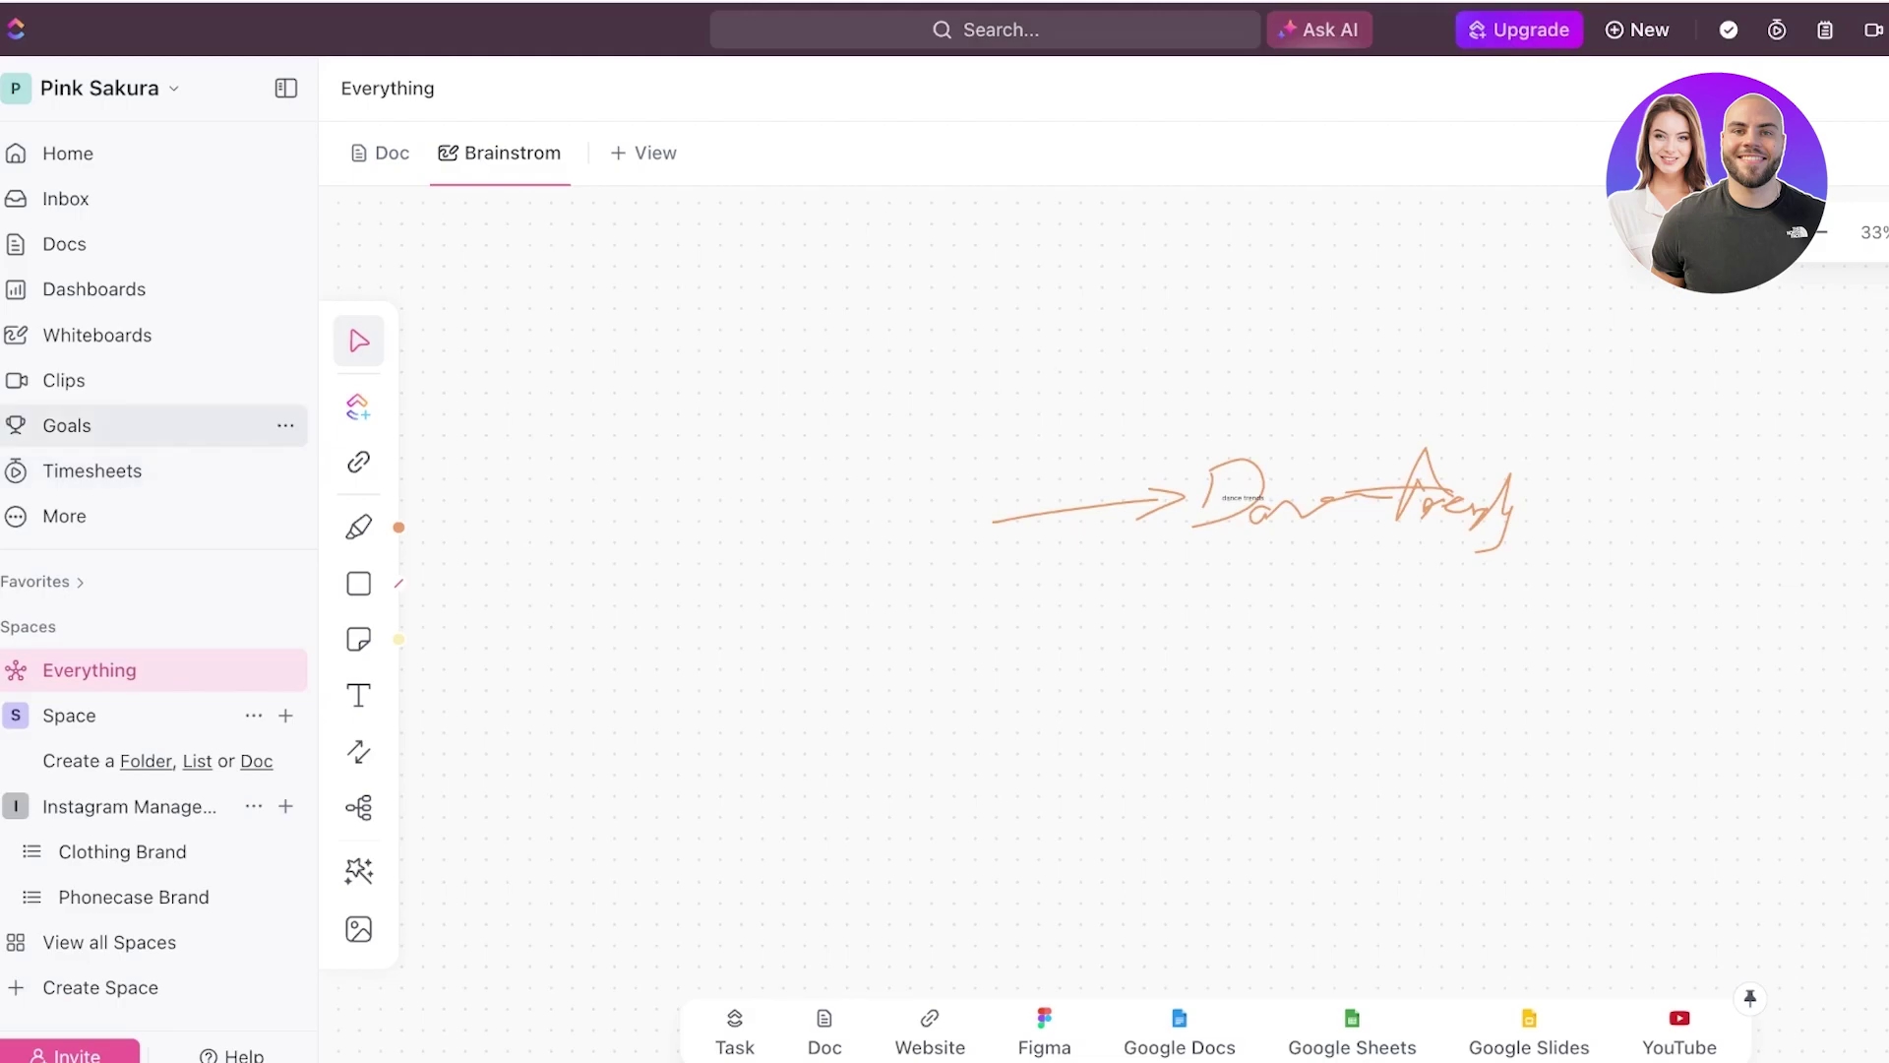
- Start a new goal named '10k Profile Views on Insta Clothing Brand' and confirm the name
{"action": "left_click", "coordinate": [67, 425]}
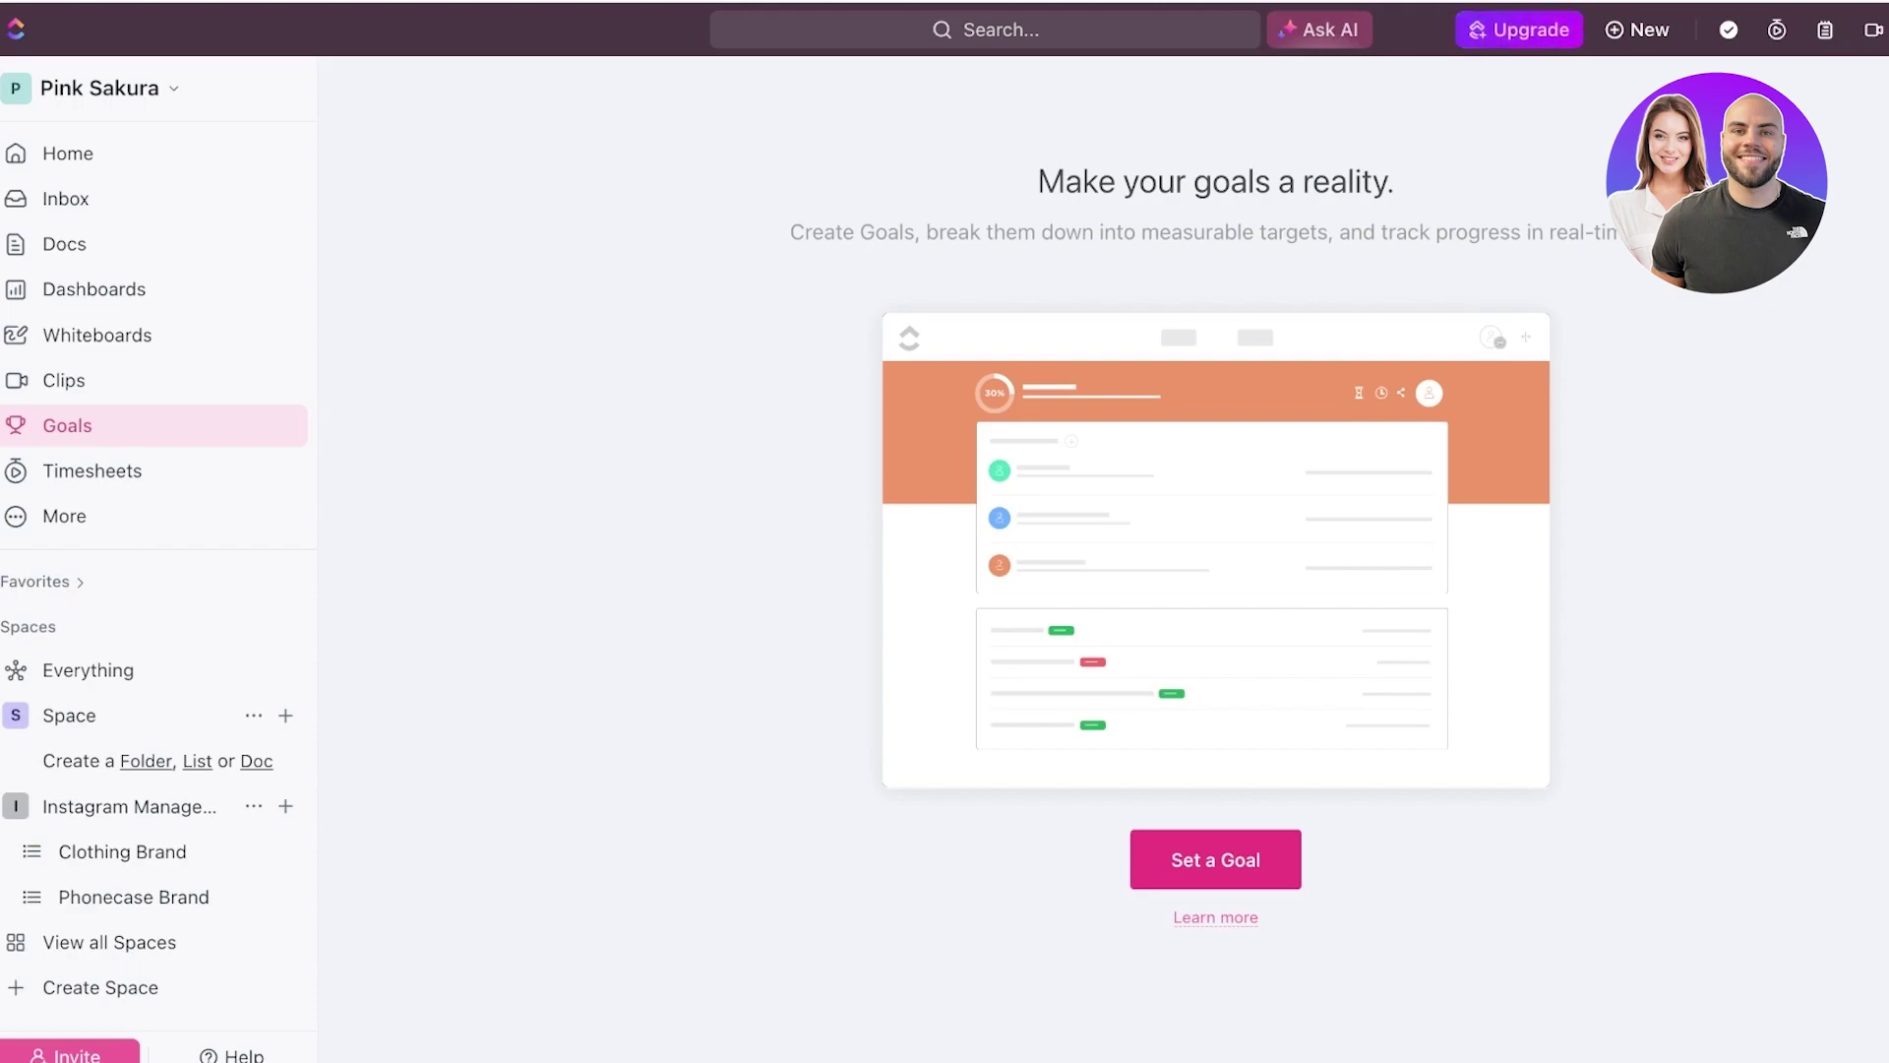
{"action": "left_click", "coordinate": [1215, 859]}
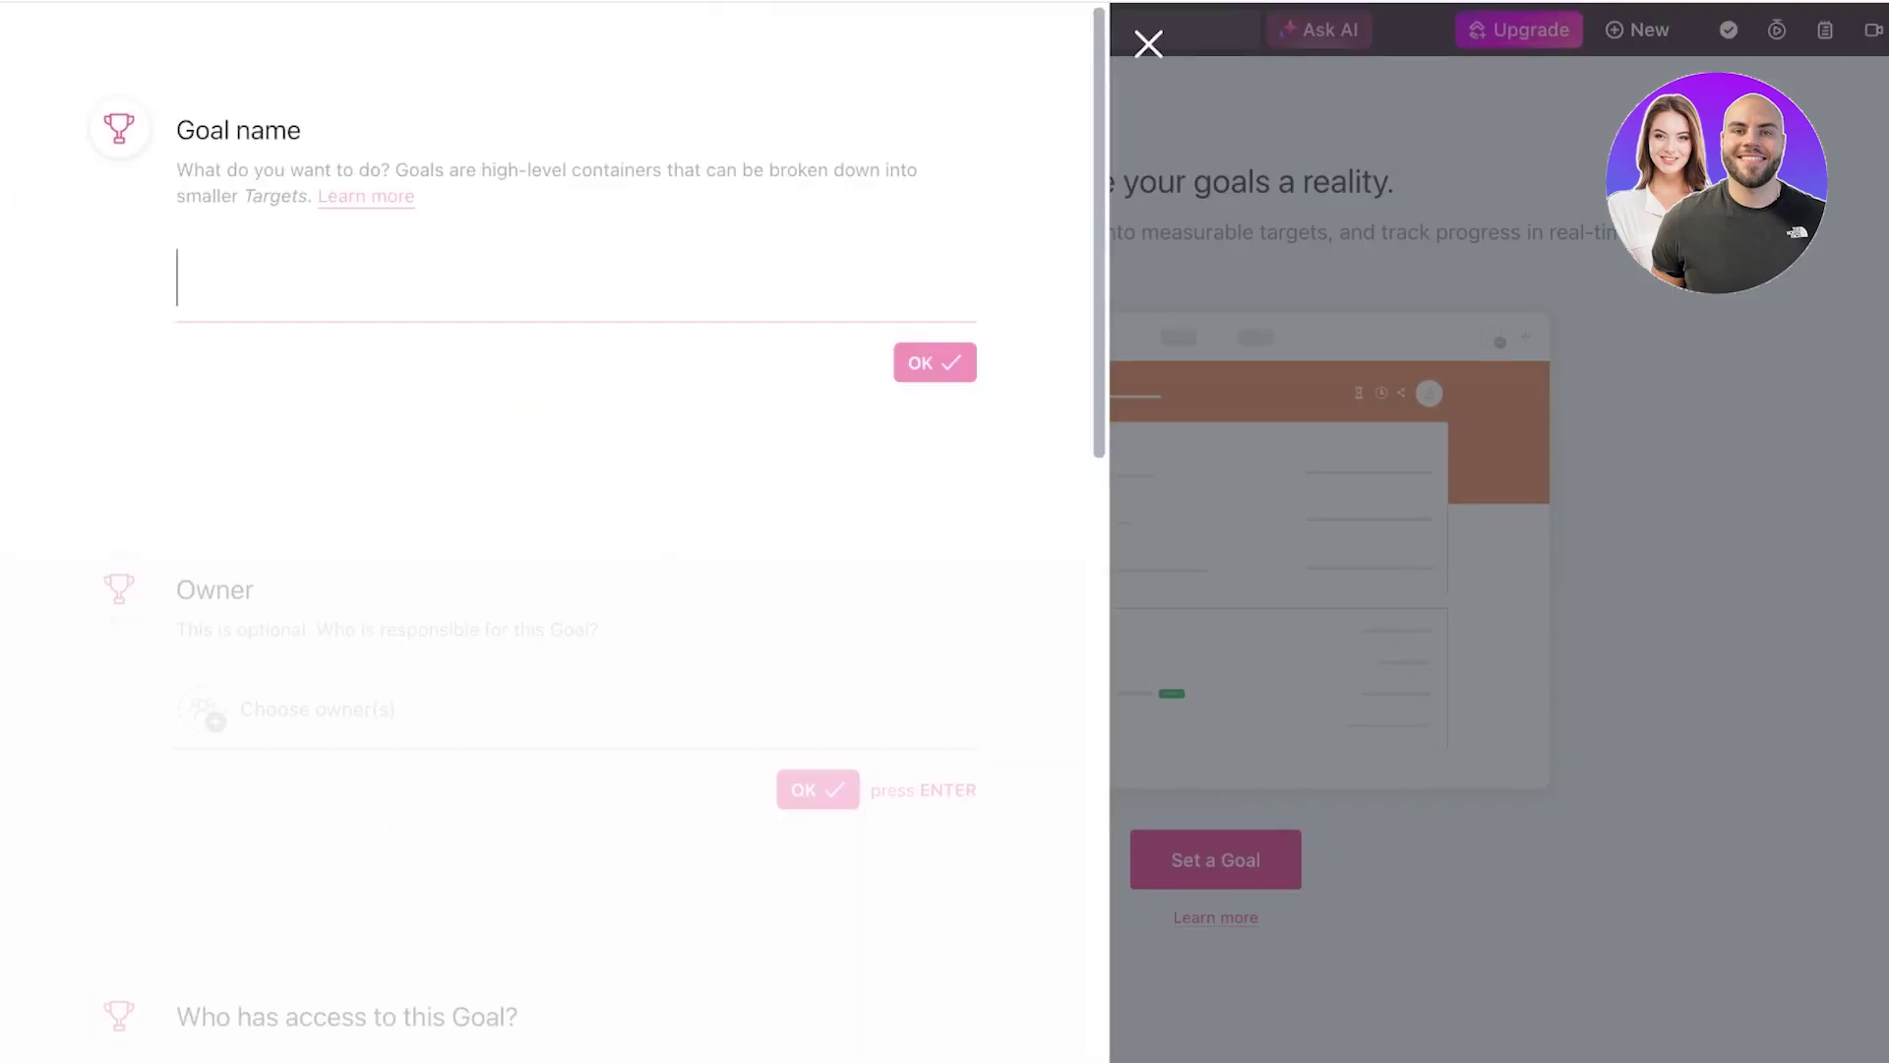
{"action": "type", "text": "A"}
{"action": "key", "text": "BackSpace"}
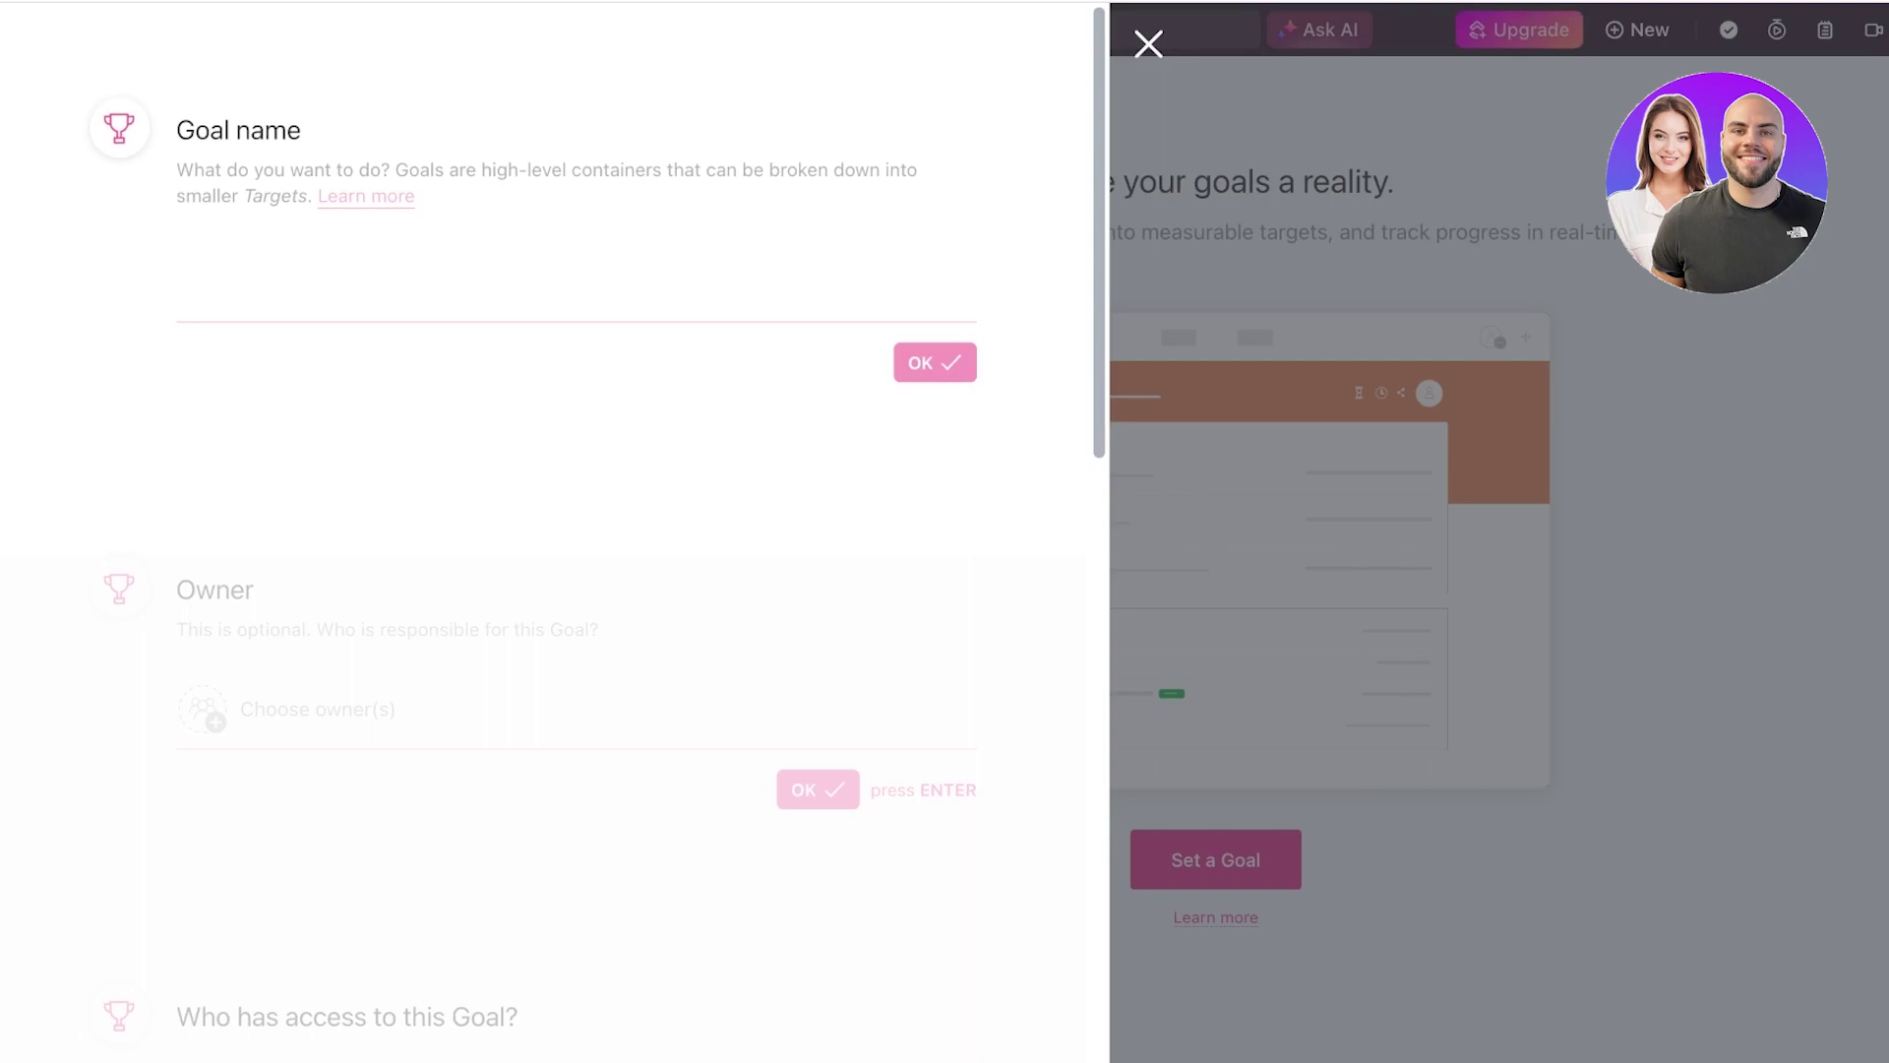
{"action": "type", "text": "10k Profile Views o"}
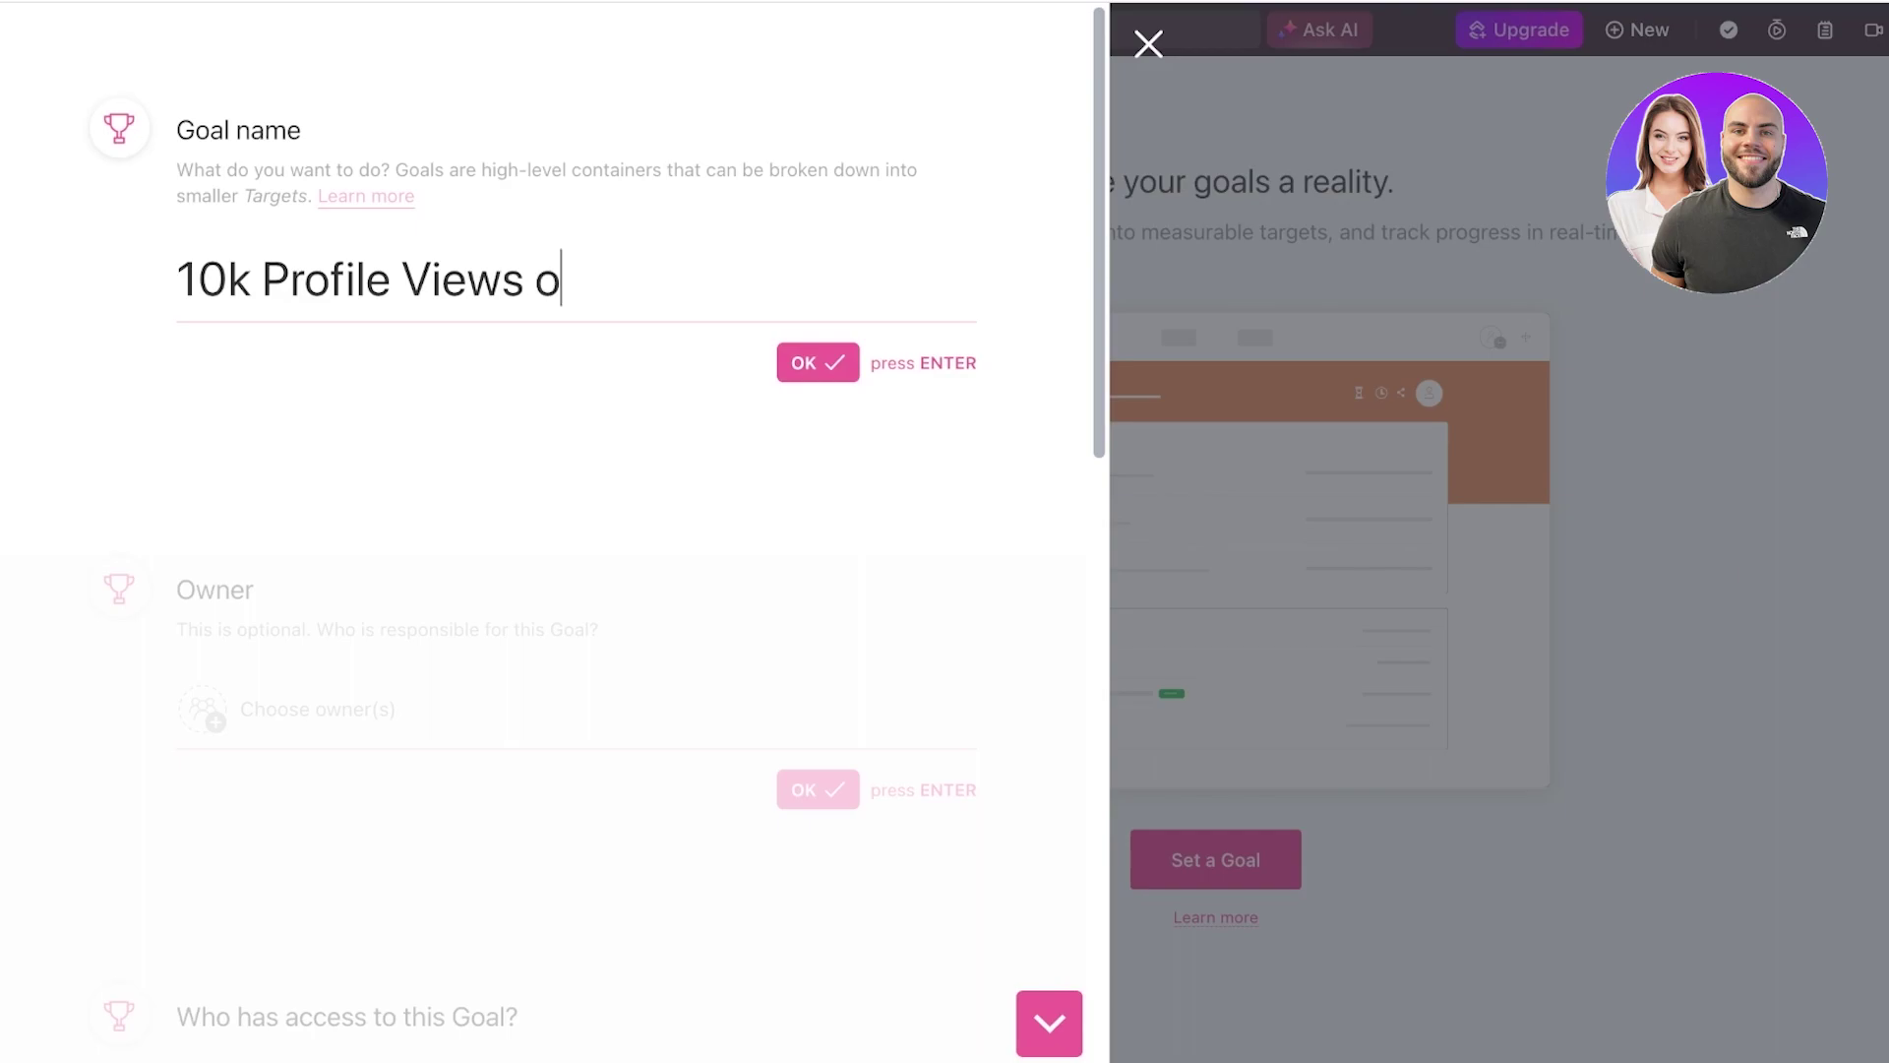
{"action": "type", "text": "n Insta Clothing Brand"}
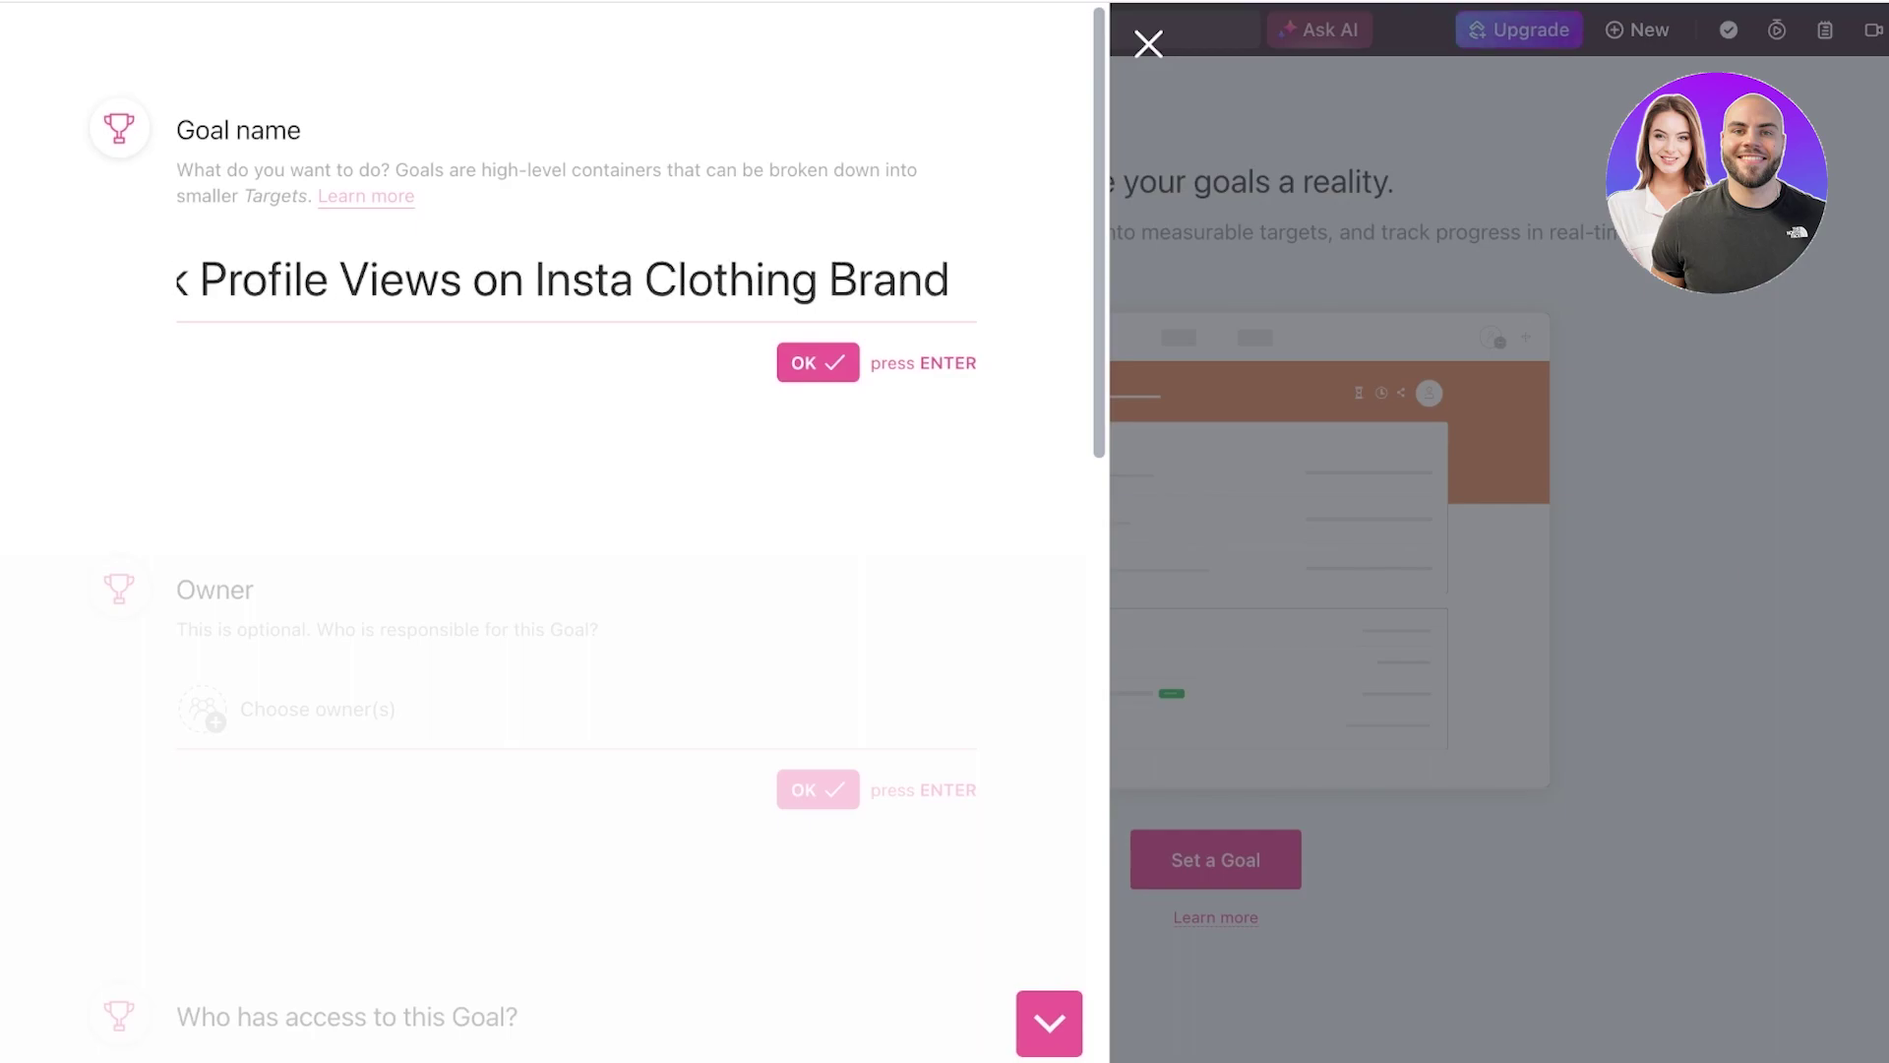
{"action": "key", "text": "Return"}
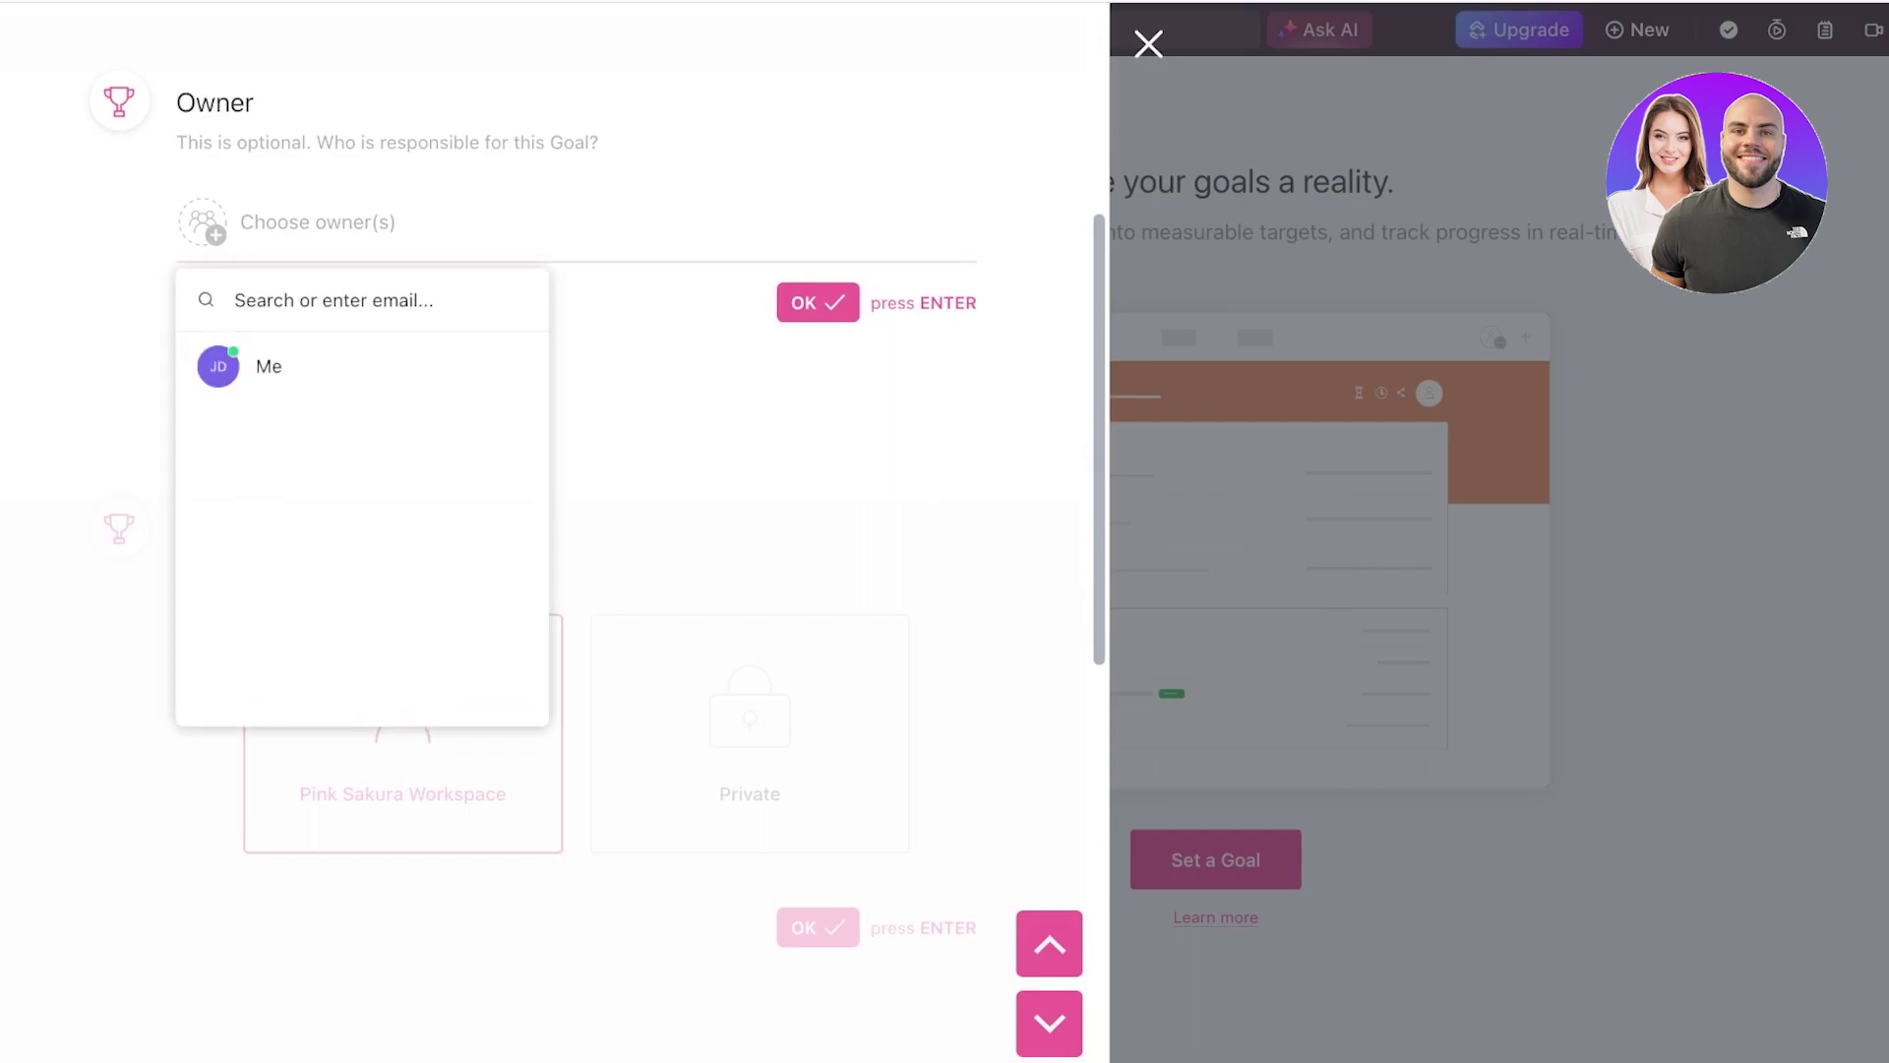
- Make yourself the goal owner and keep the goal shared with the whole workspace
{"action": "left_click", "coordinate": [269, 366]}
{"action": "key", "text": "Escape"}
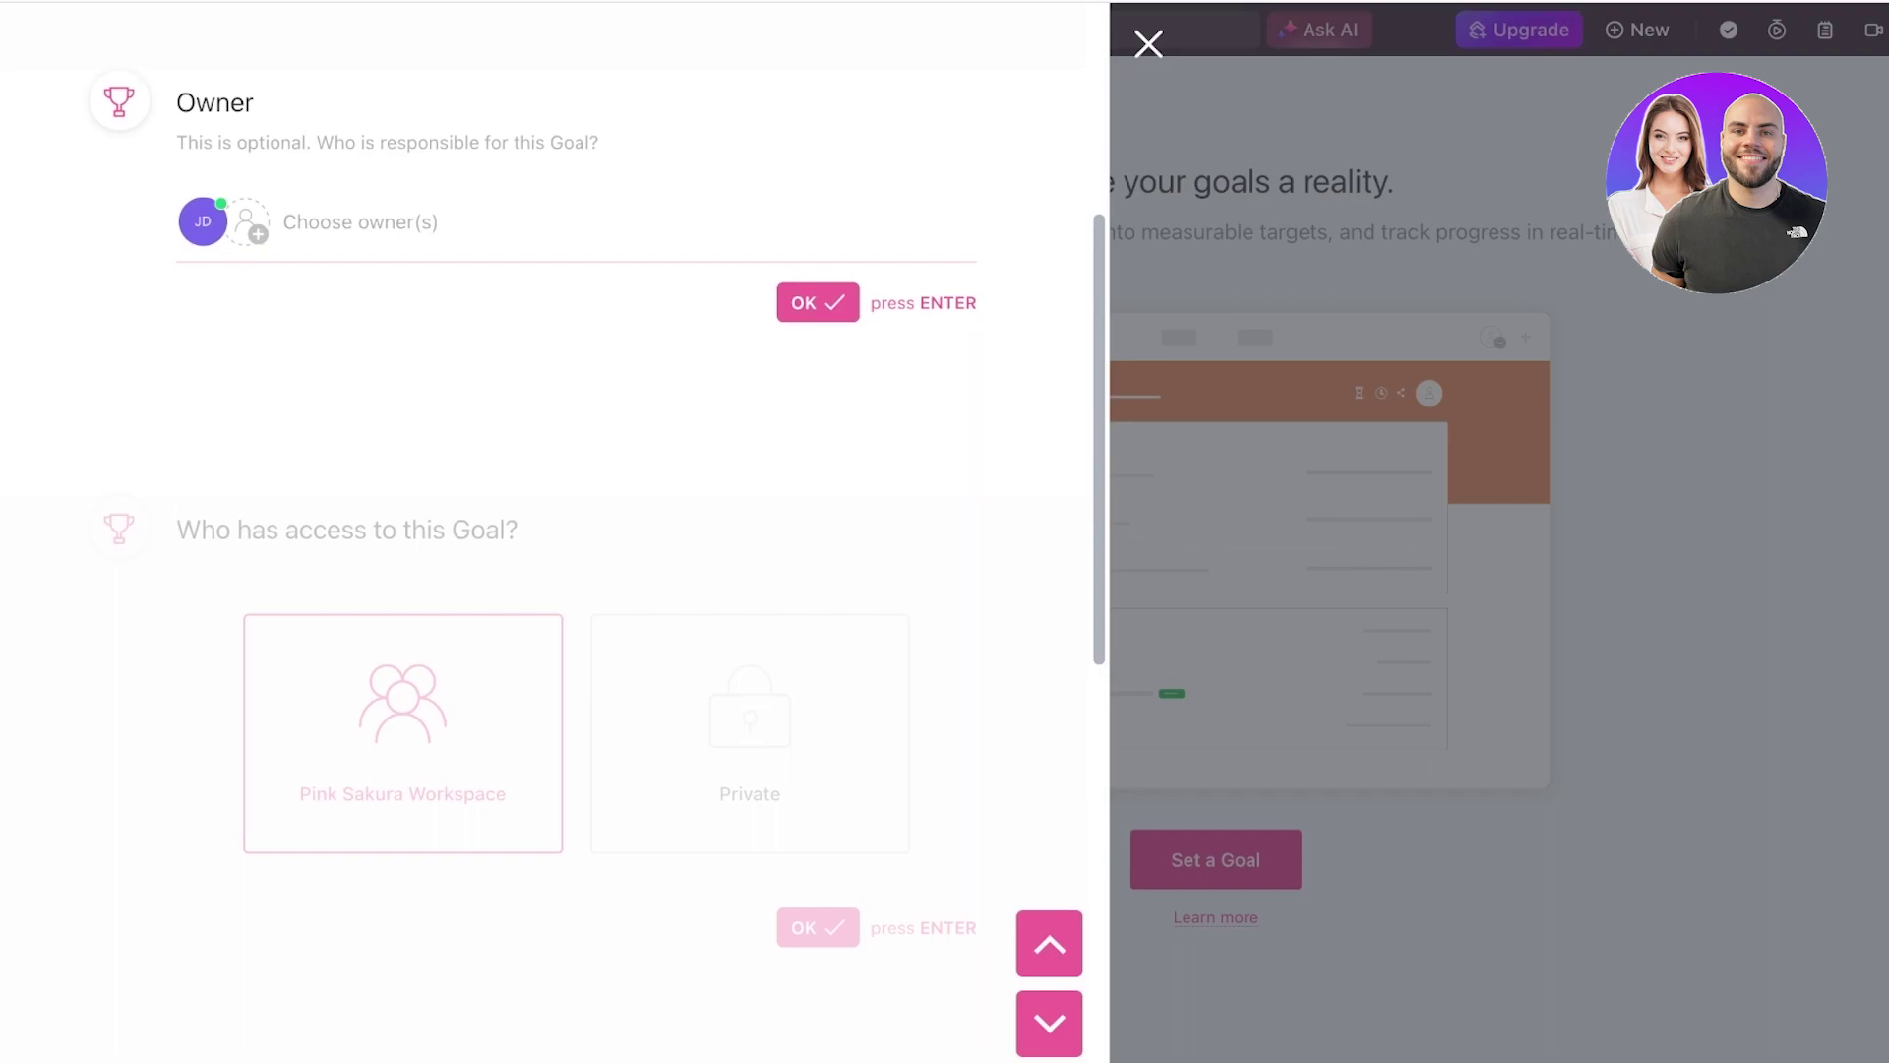
{"action": "key", "text": "Return"}
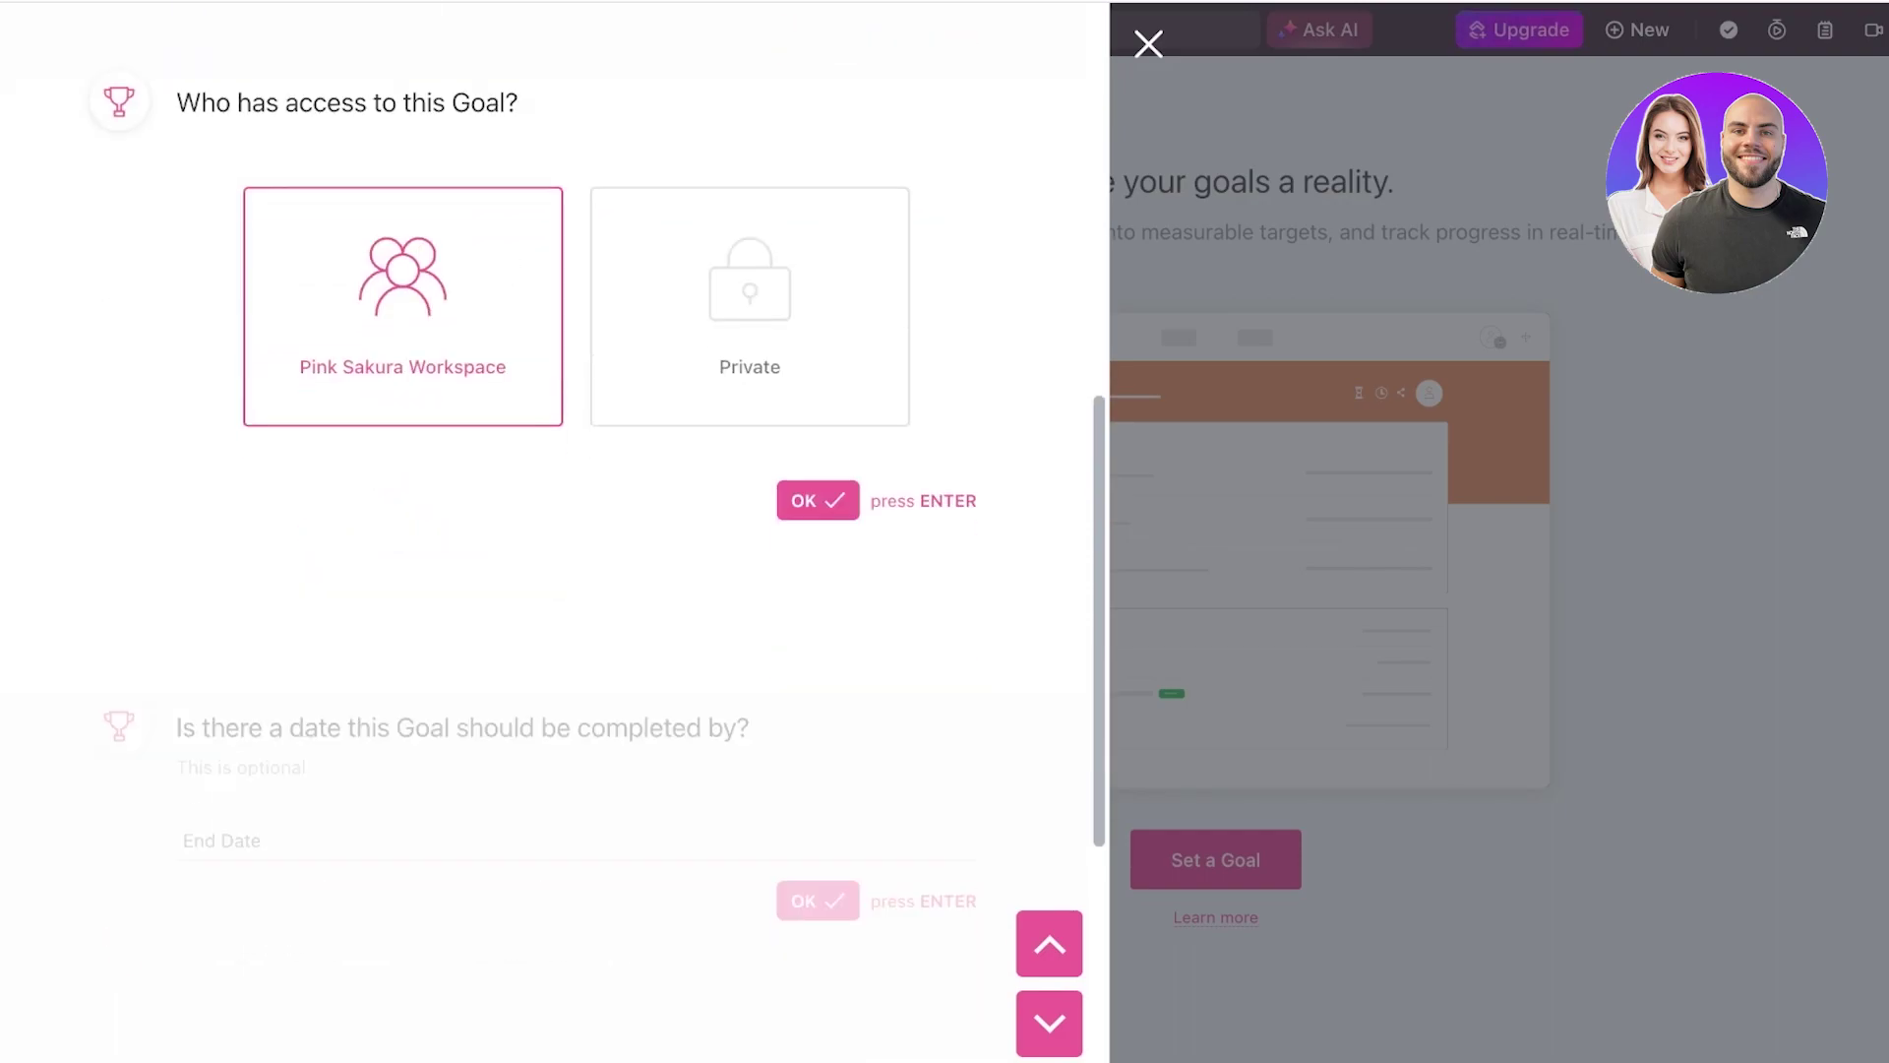
{"action": "left_click", "coordinate": [749, 306]}
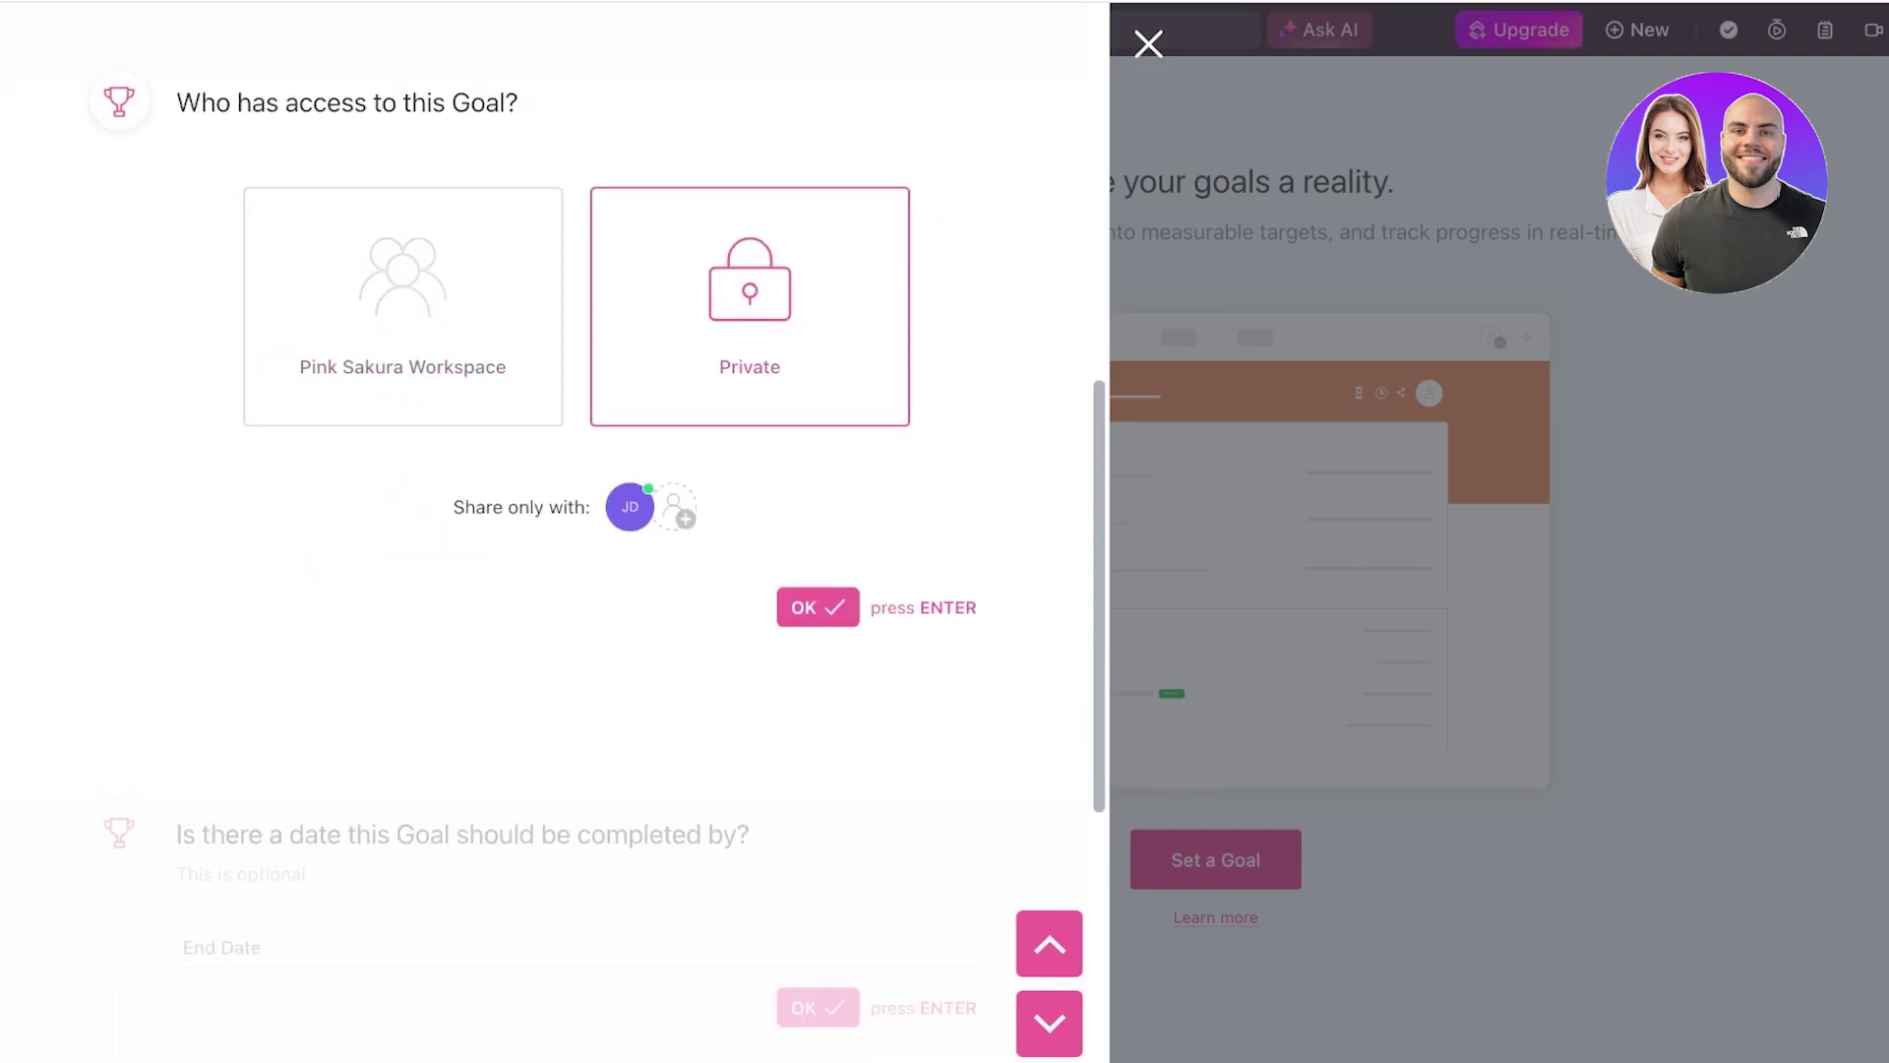
{"action": "left_click", "coordinate": [403, 307]}
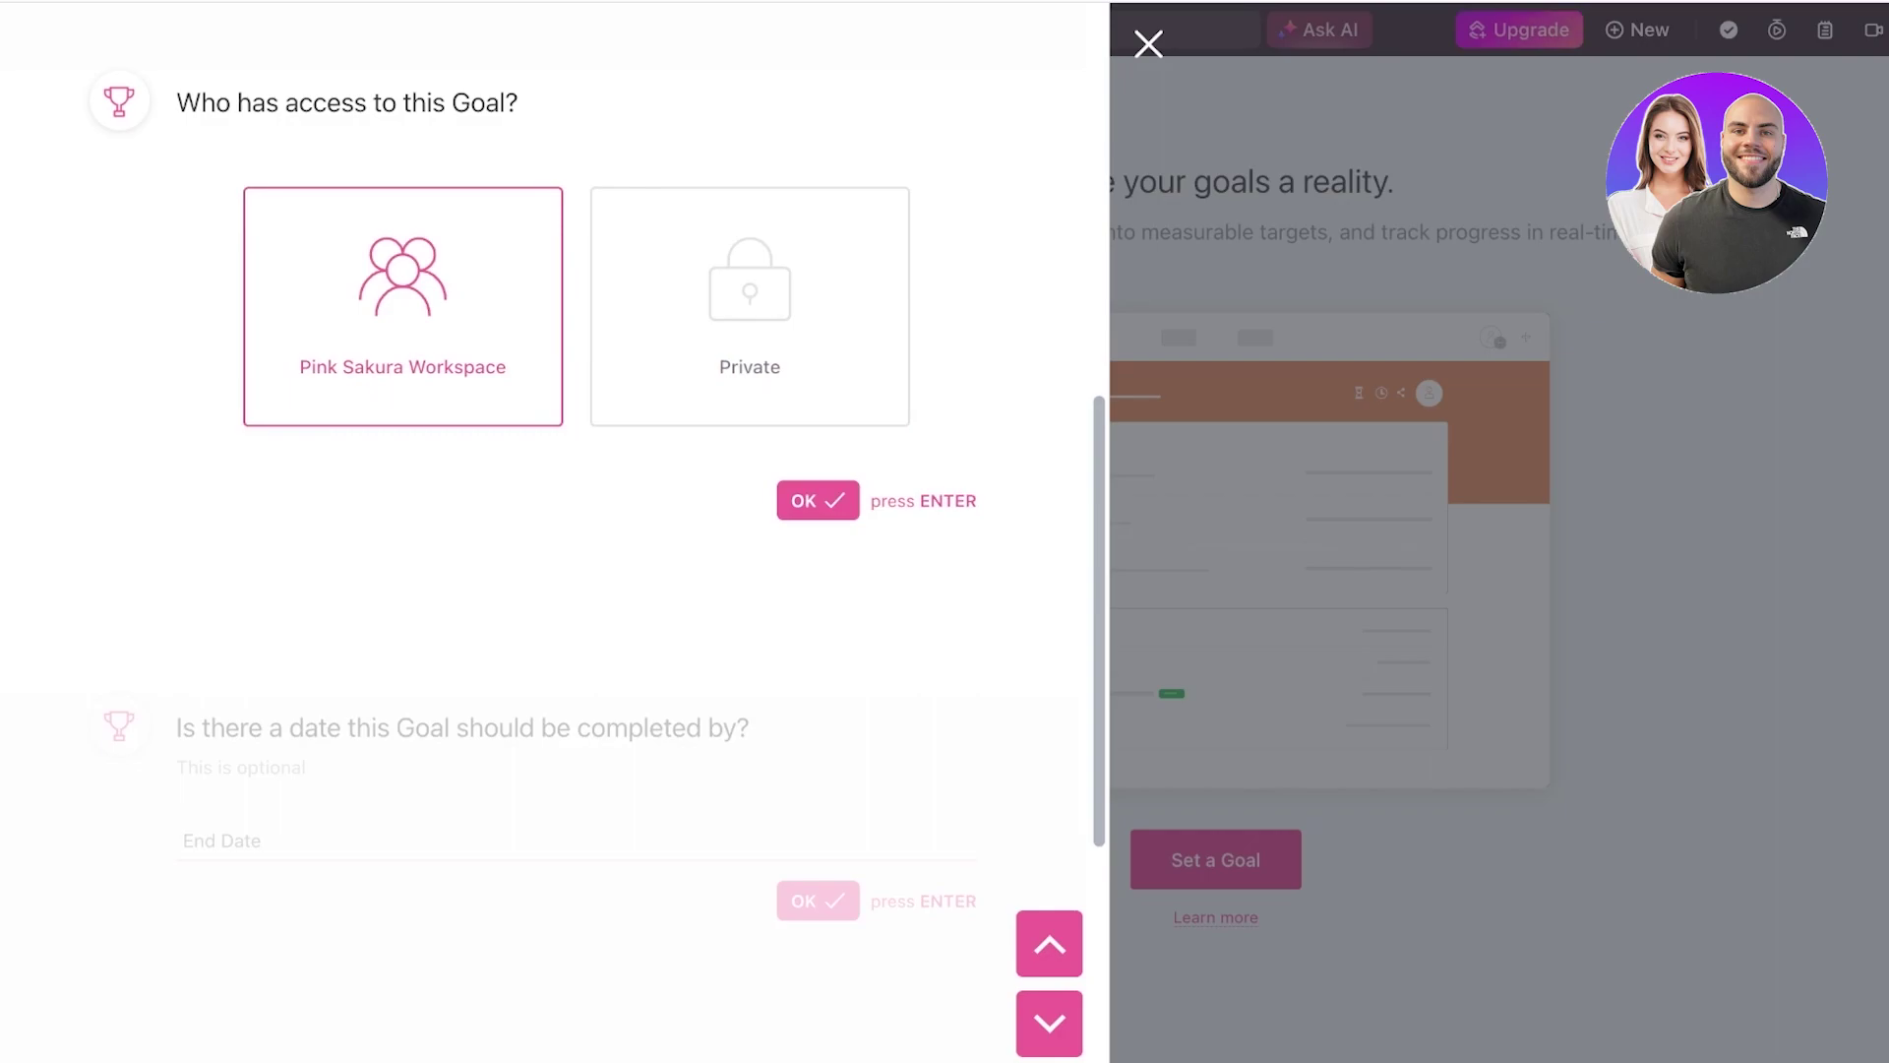
{"action": "key", "text": "Return"}
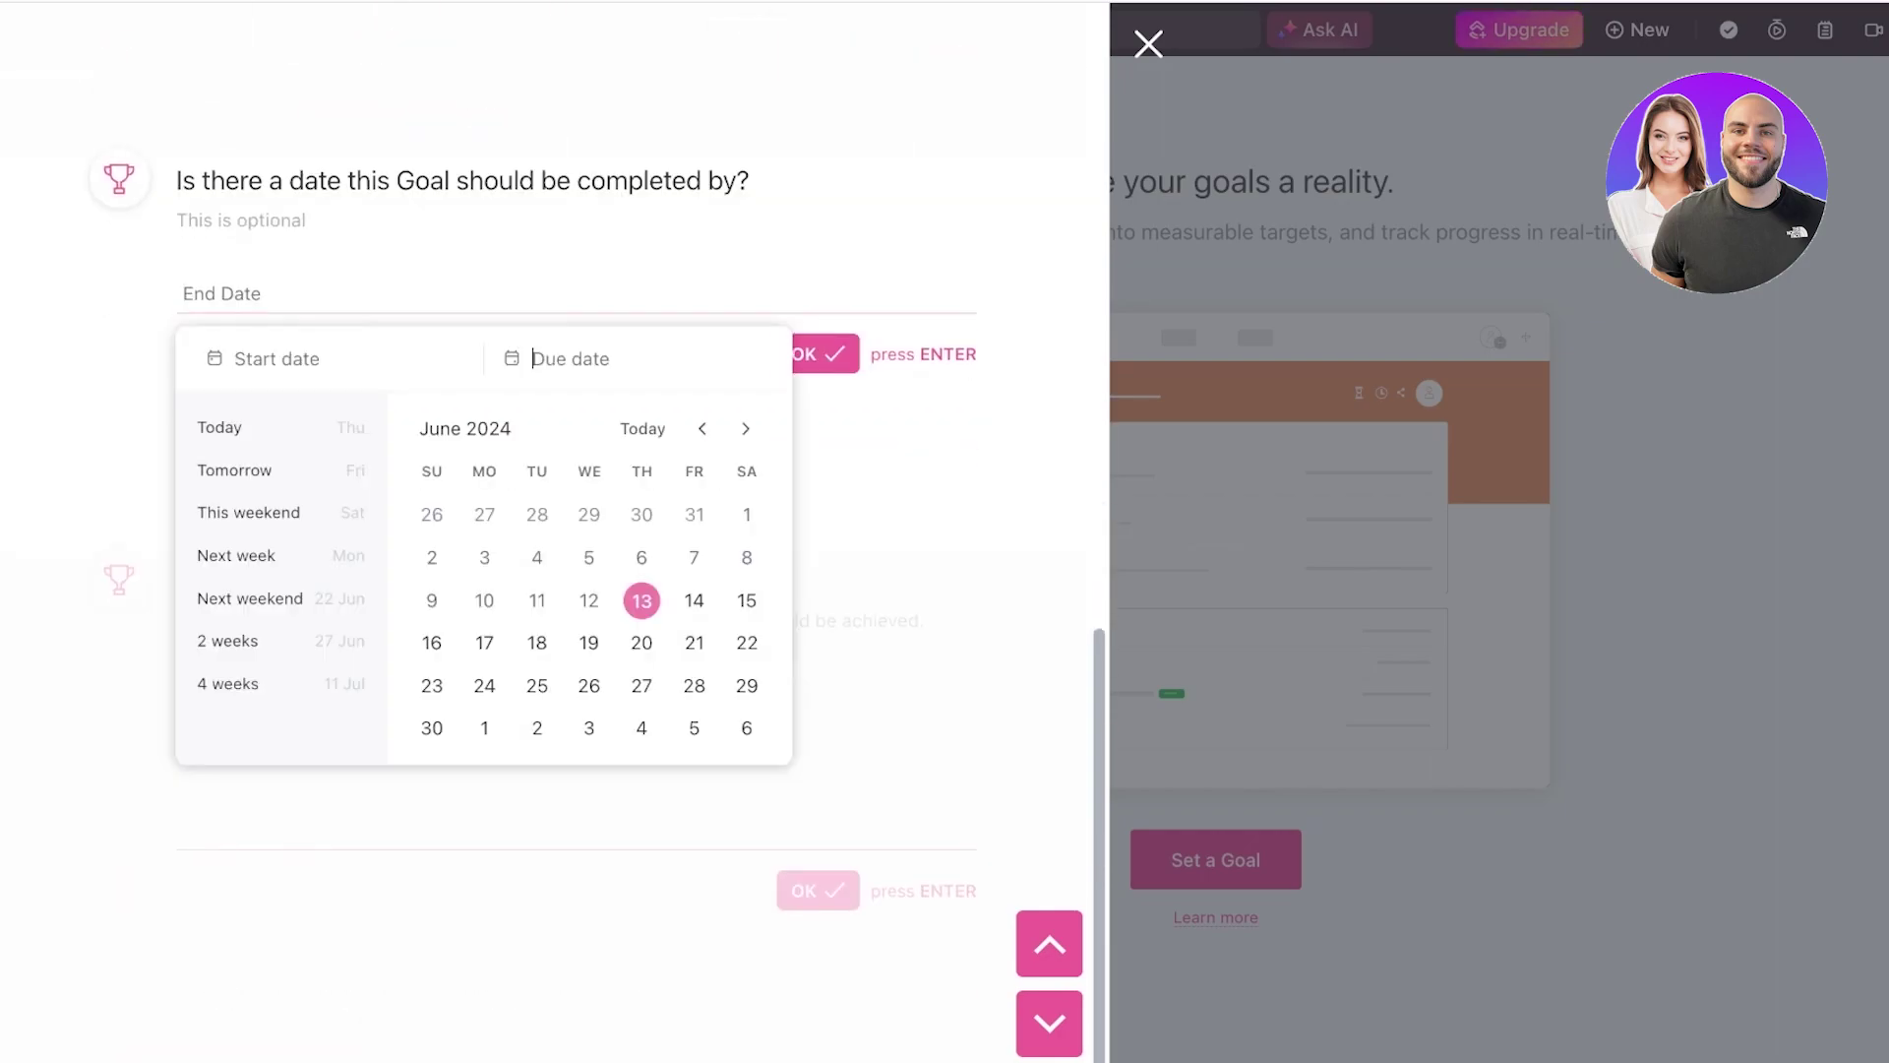
- Set the goal end date to August 31, 2024, skip the description, and create it
{"action": "left_click", "coordinate": [745, 429]}
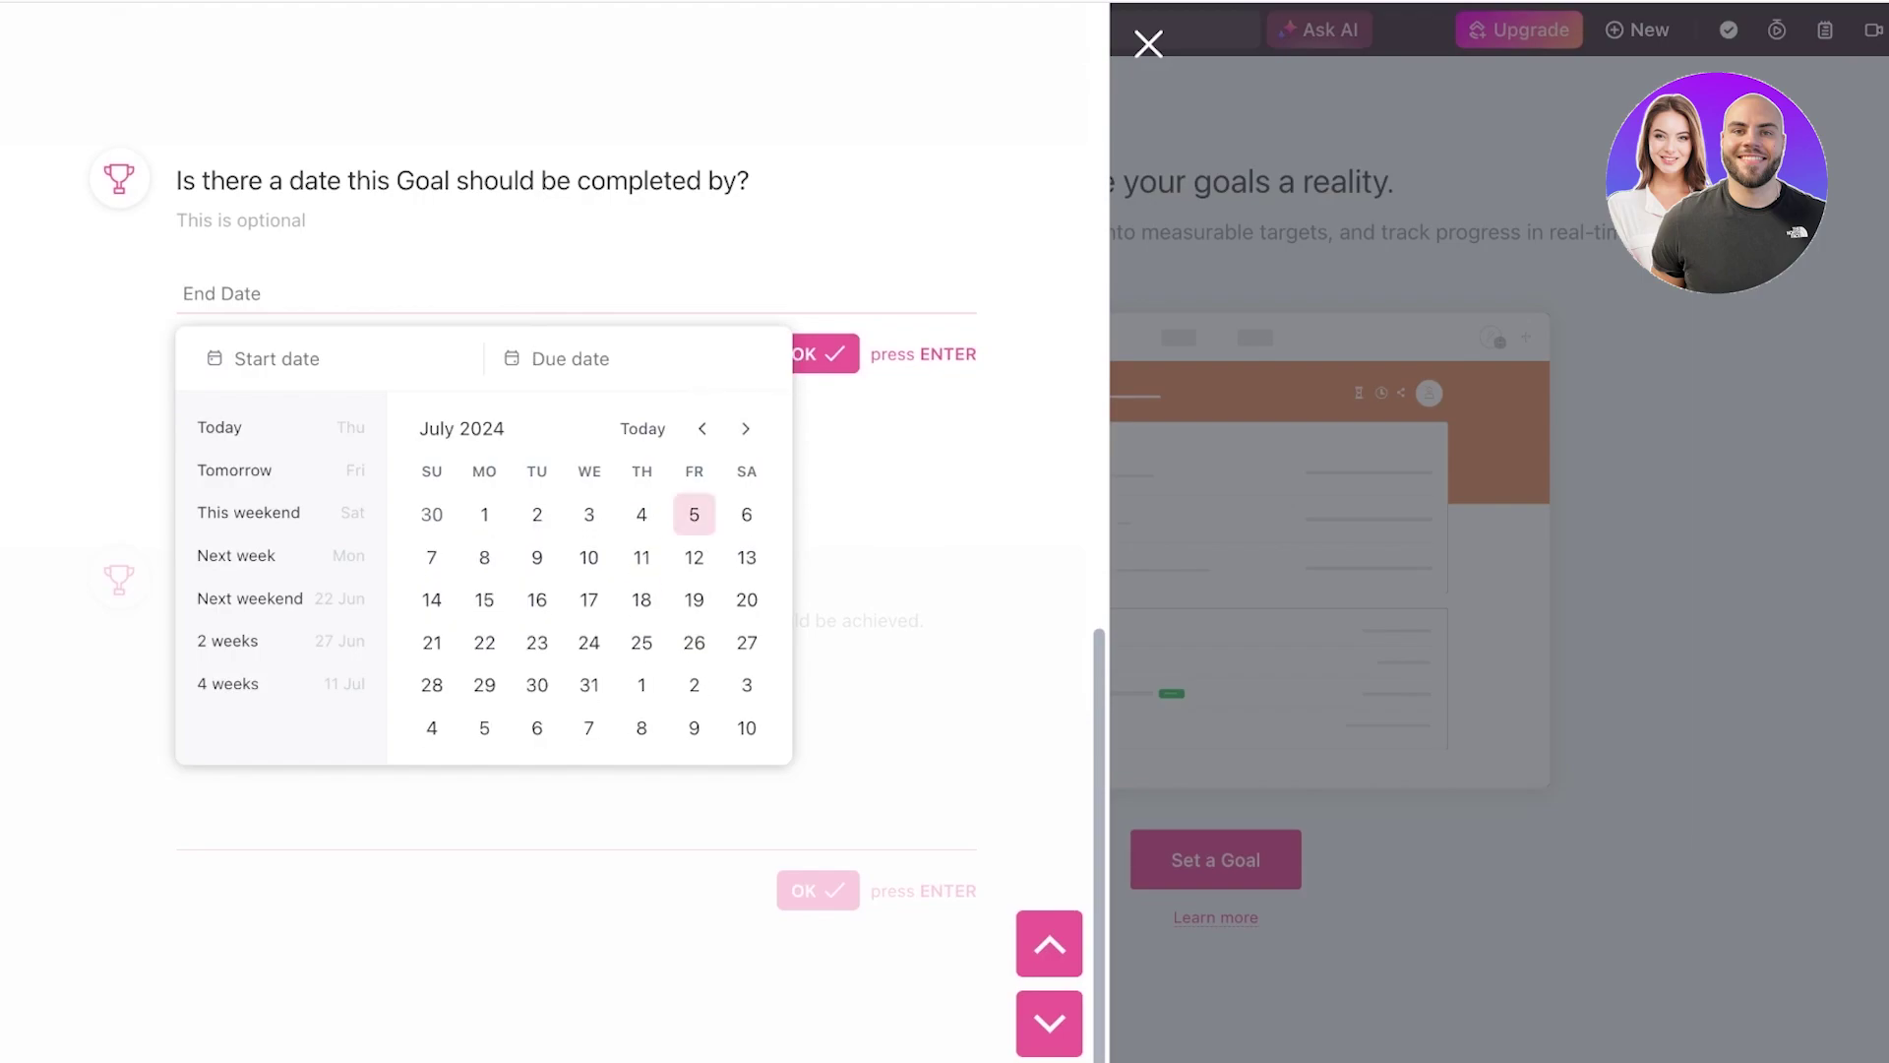
{"action": "left_click", "coordinate": [745, 428]}
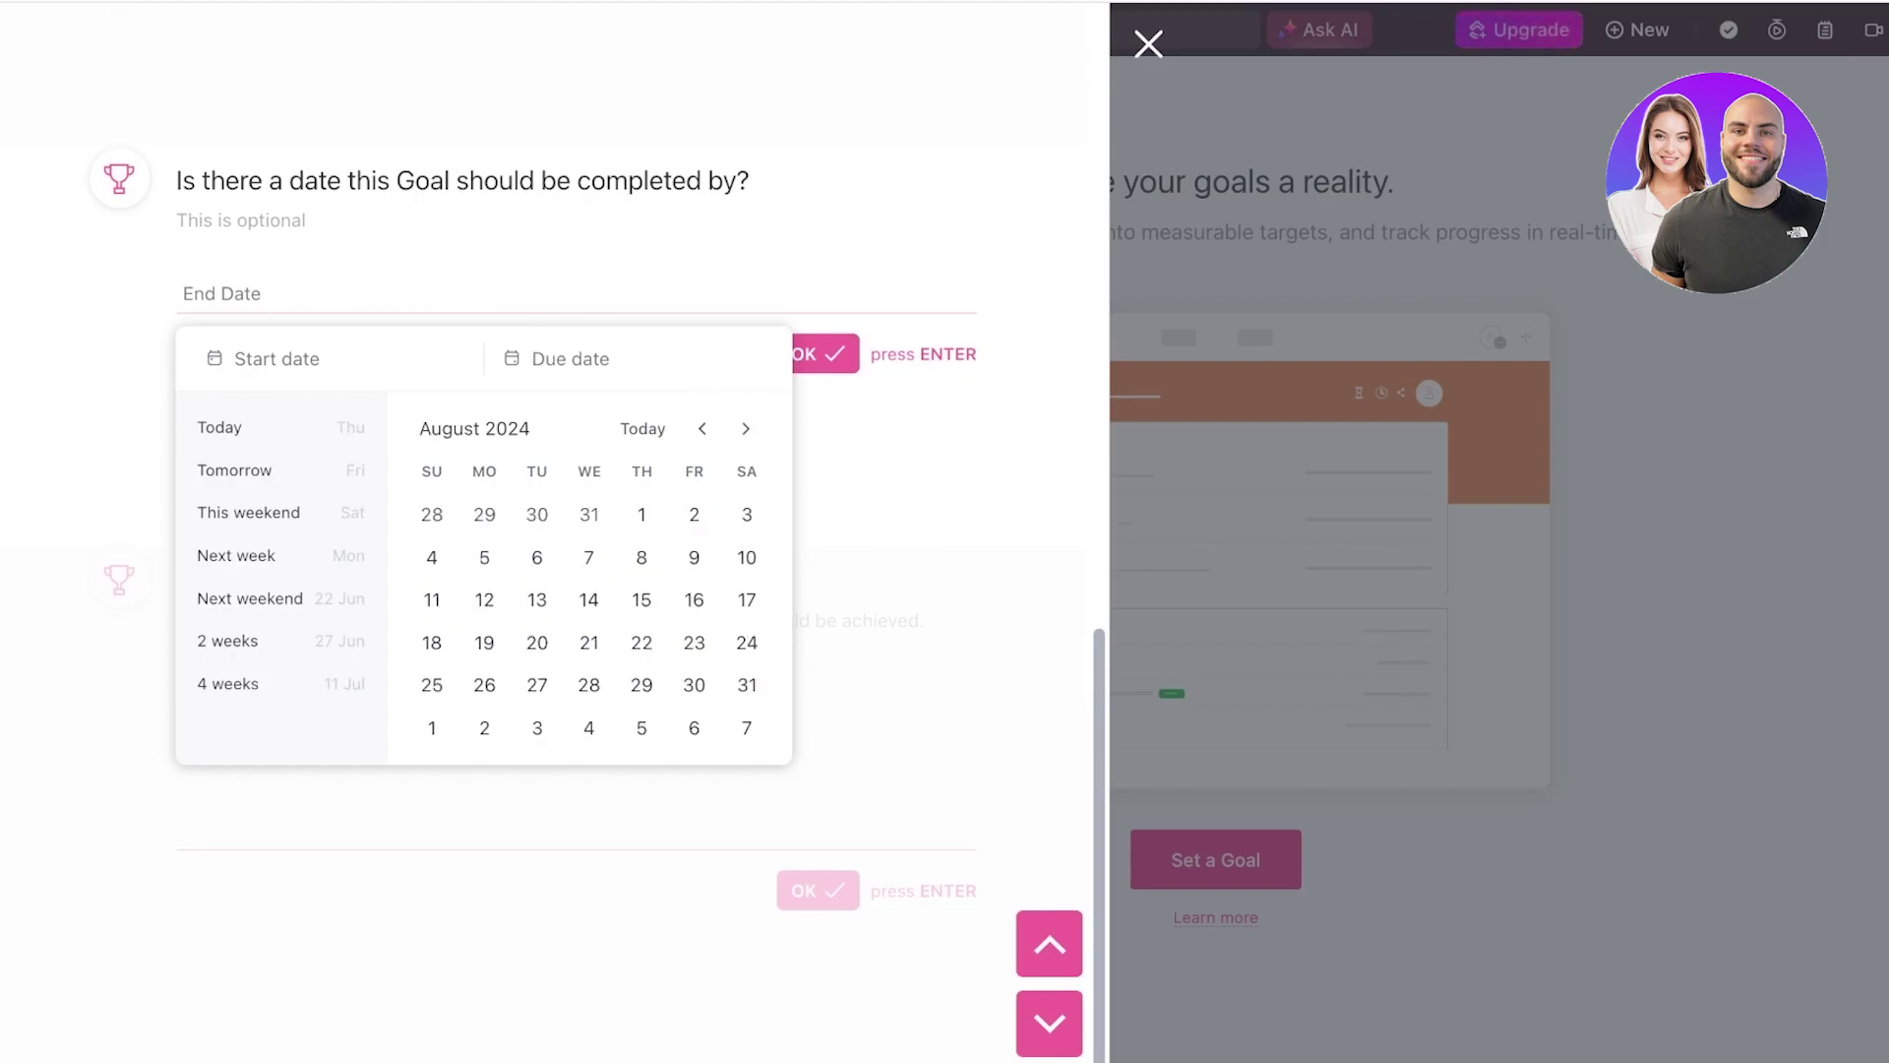
{"action": "left_click", "coordinate": [747, 685]}
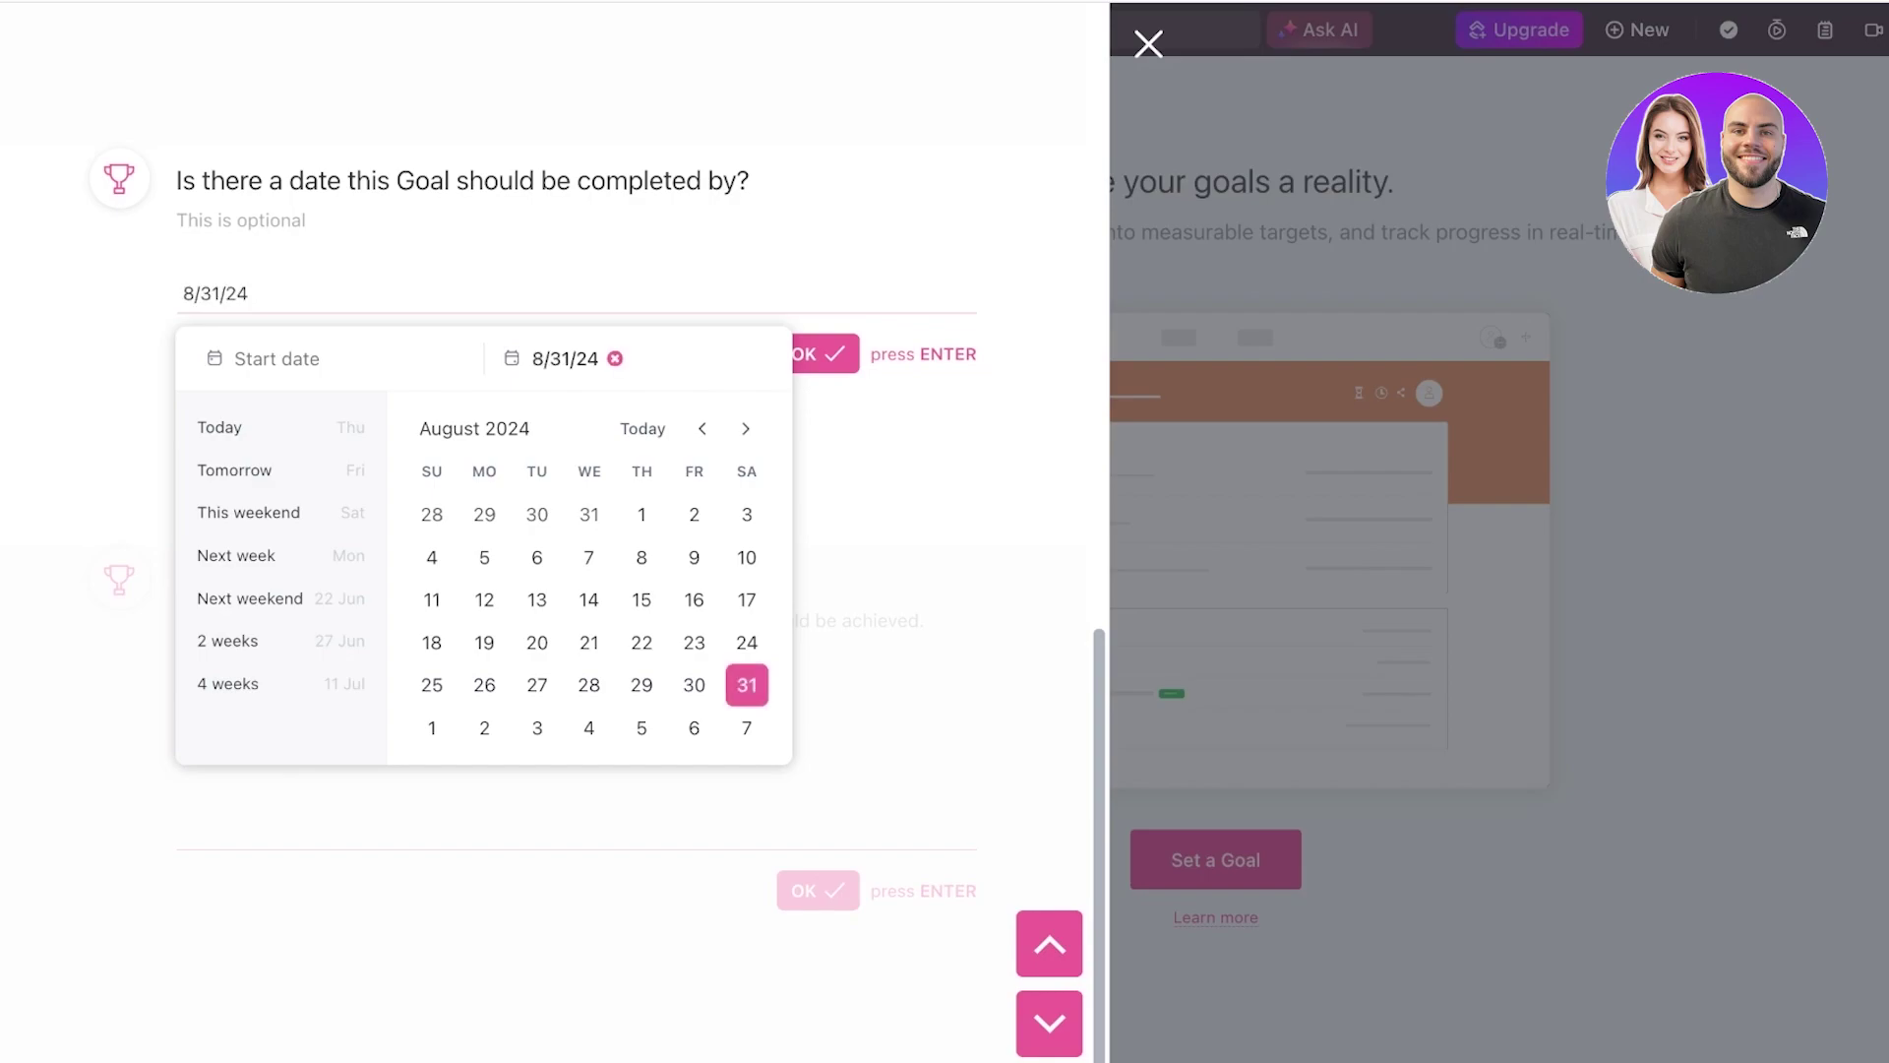
{"action": "key", "text": "Return"}
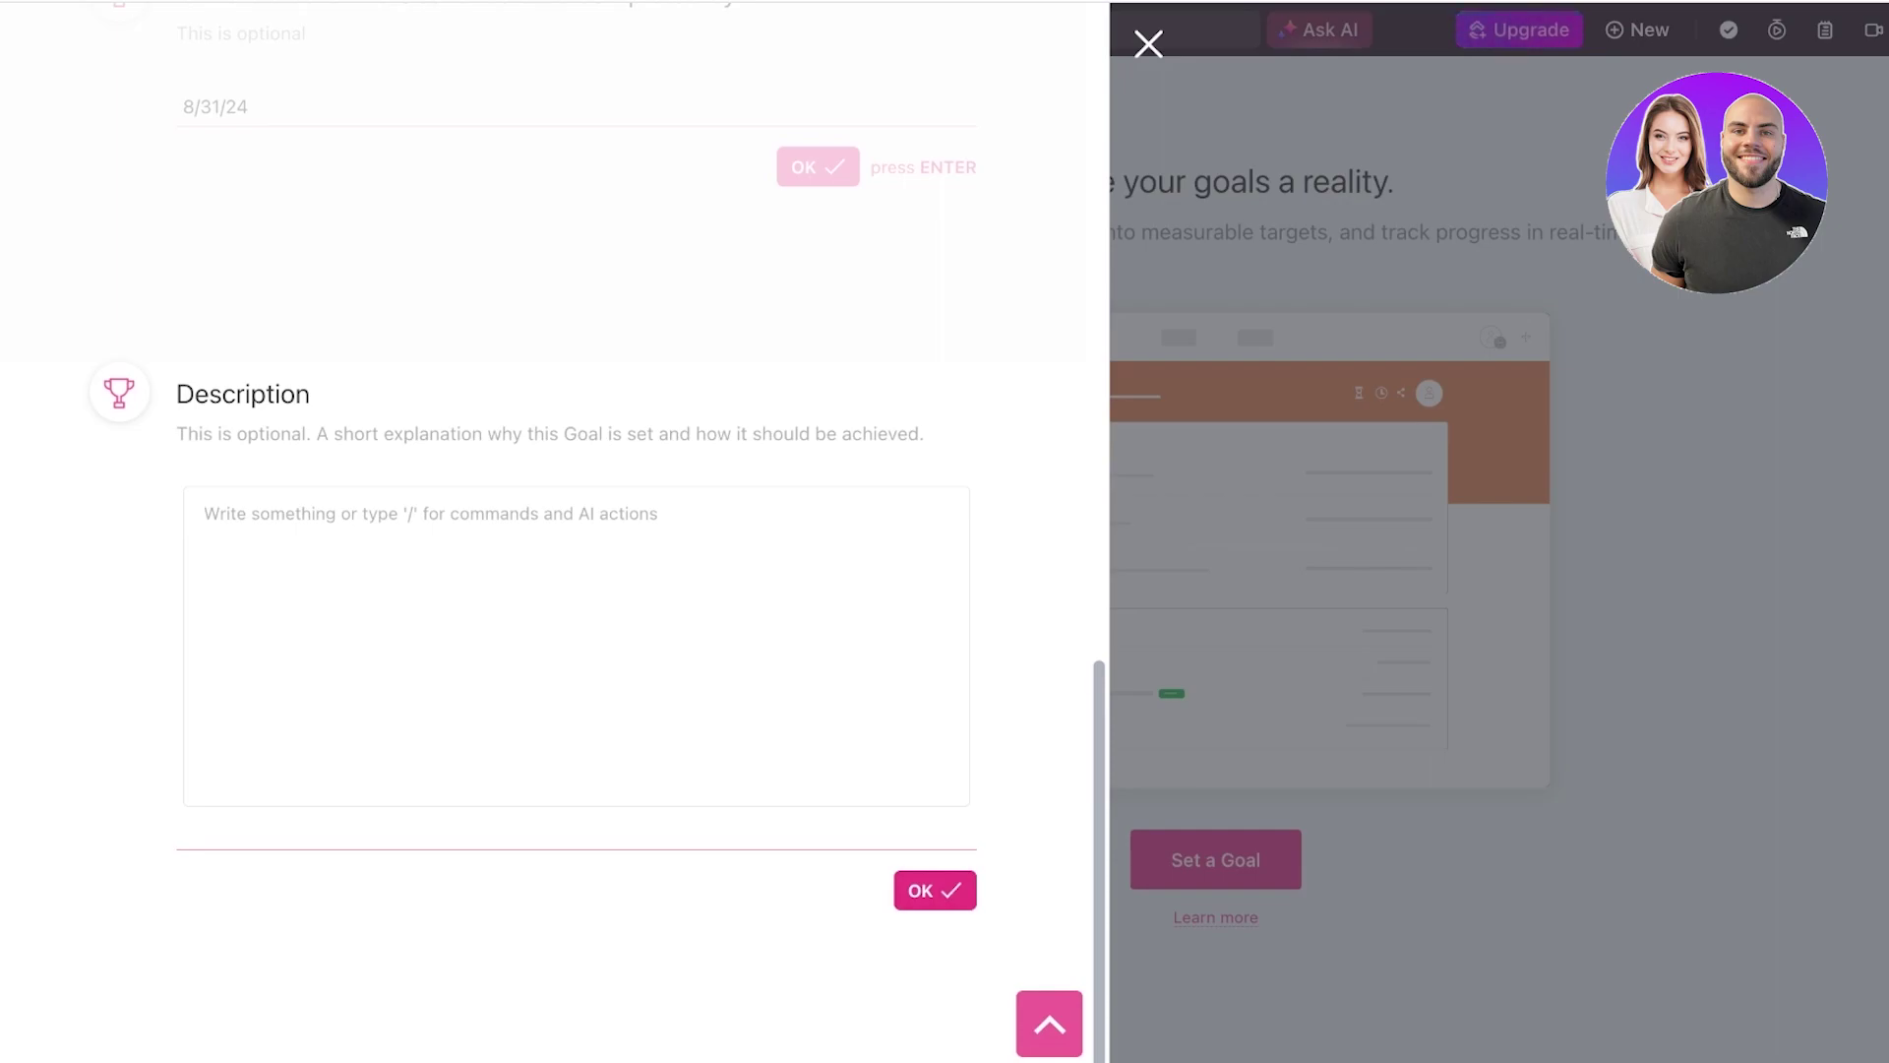
{"action": "key", "text": "Return"}
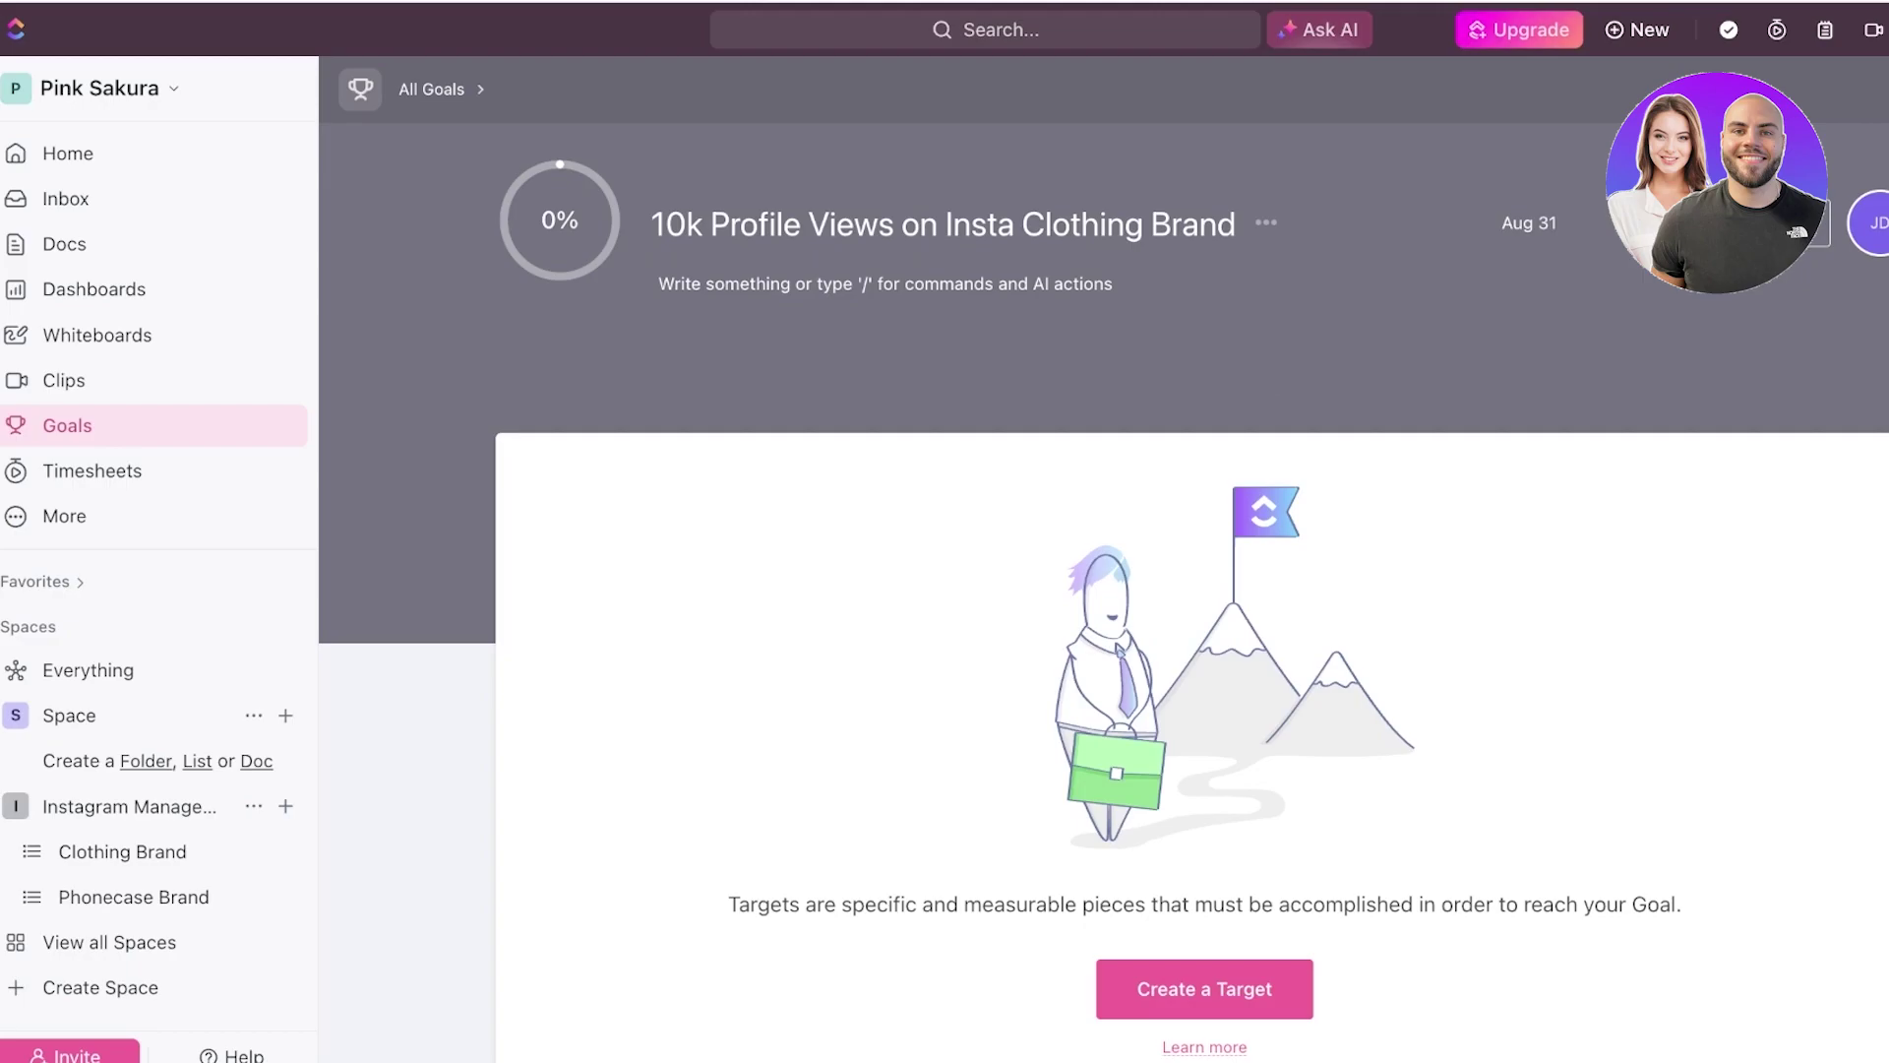
- Review the new goal page and cancel the new target form without saving
{"action": "scroll", "coordinate": [1181, 689], "scroll_direction": "down", "scroll_amount": 1}
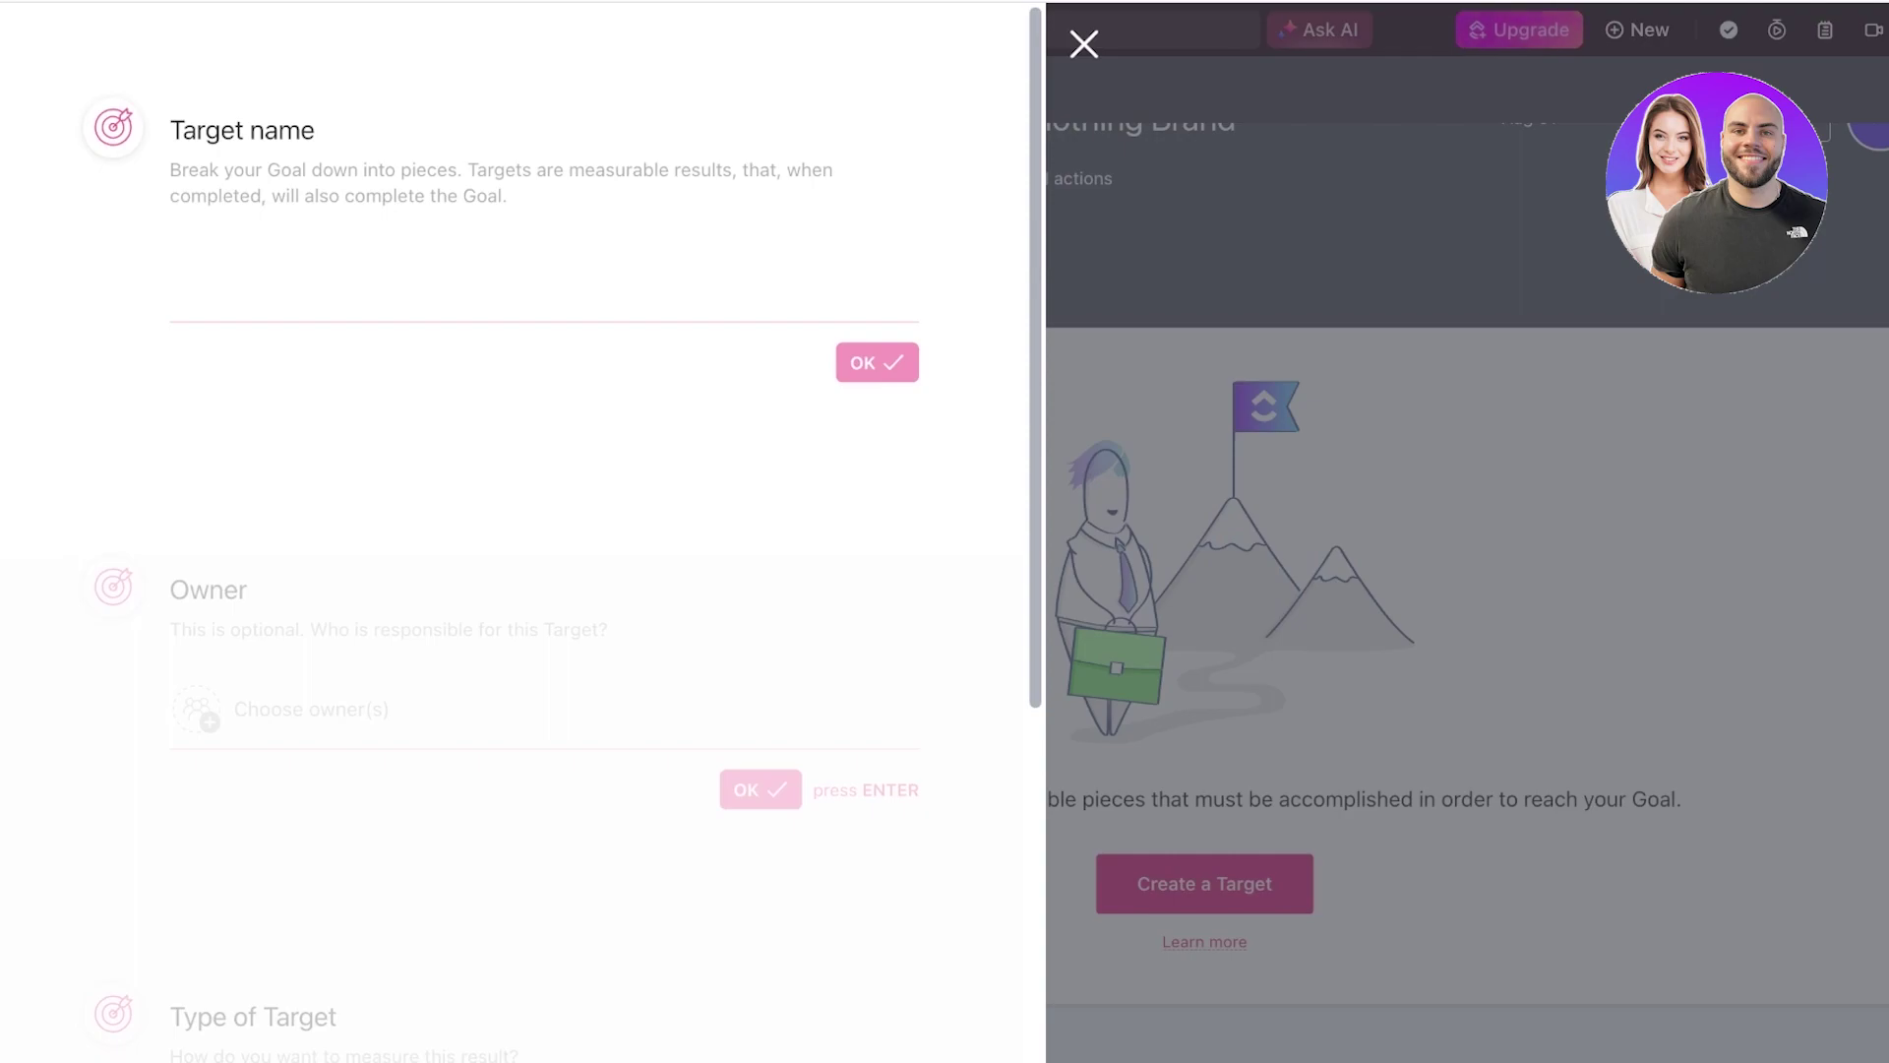
{"action": "key", "text": "Escape"}
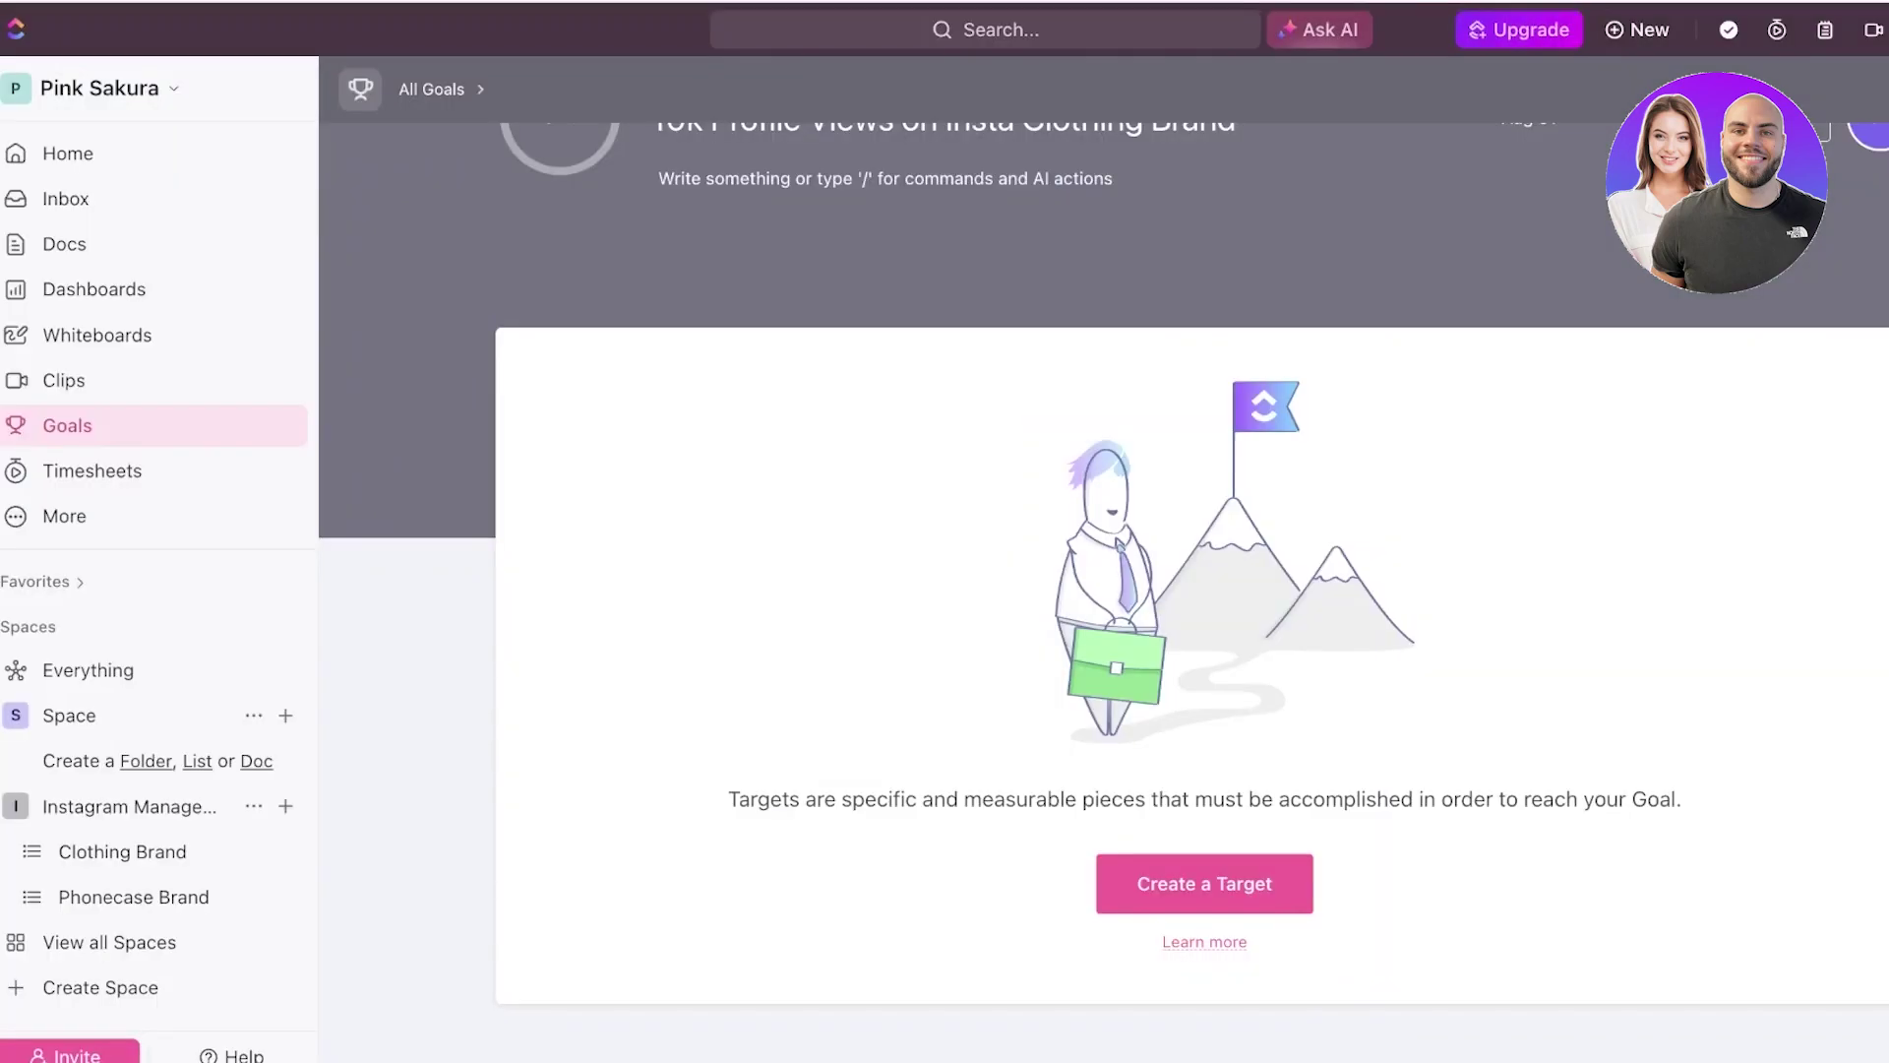
{"action": "scroll", "coordinate": [1103, 591], "scroll_direction": "up", "scroll_amount": 1}
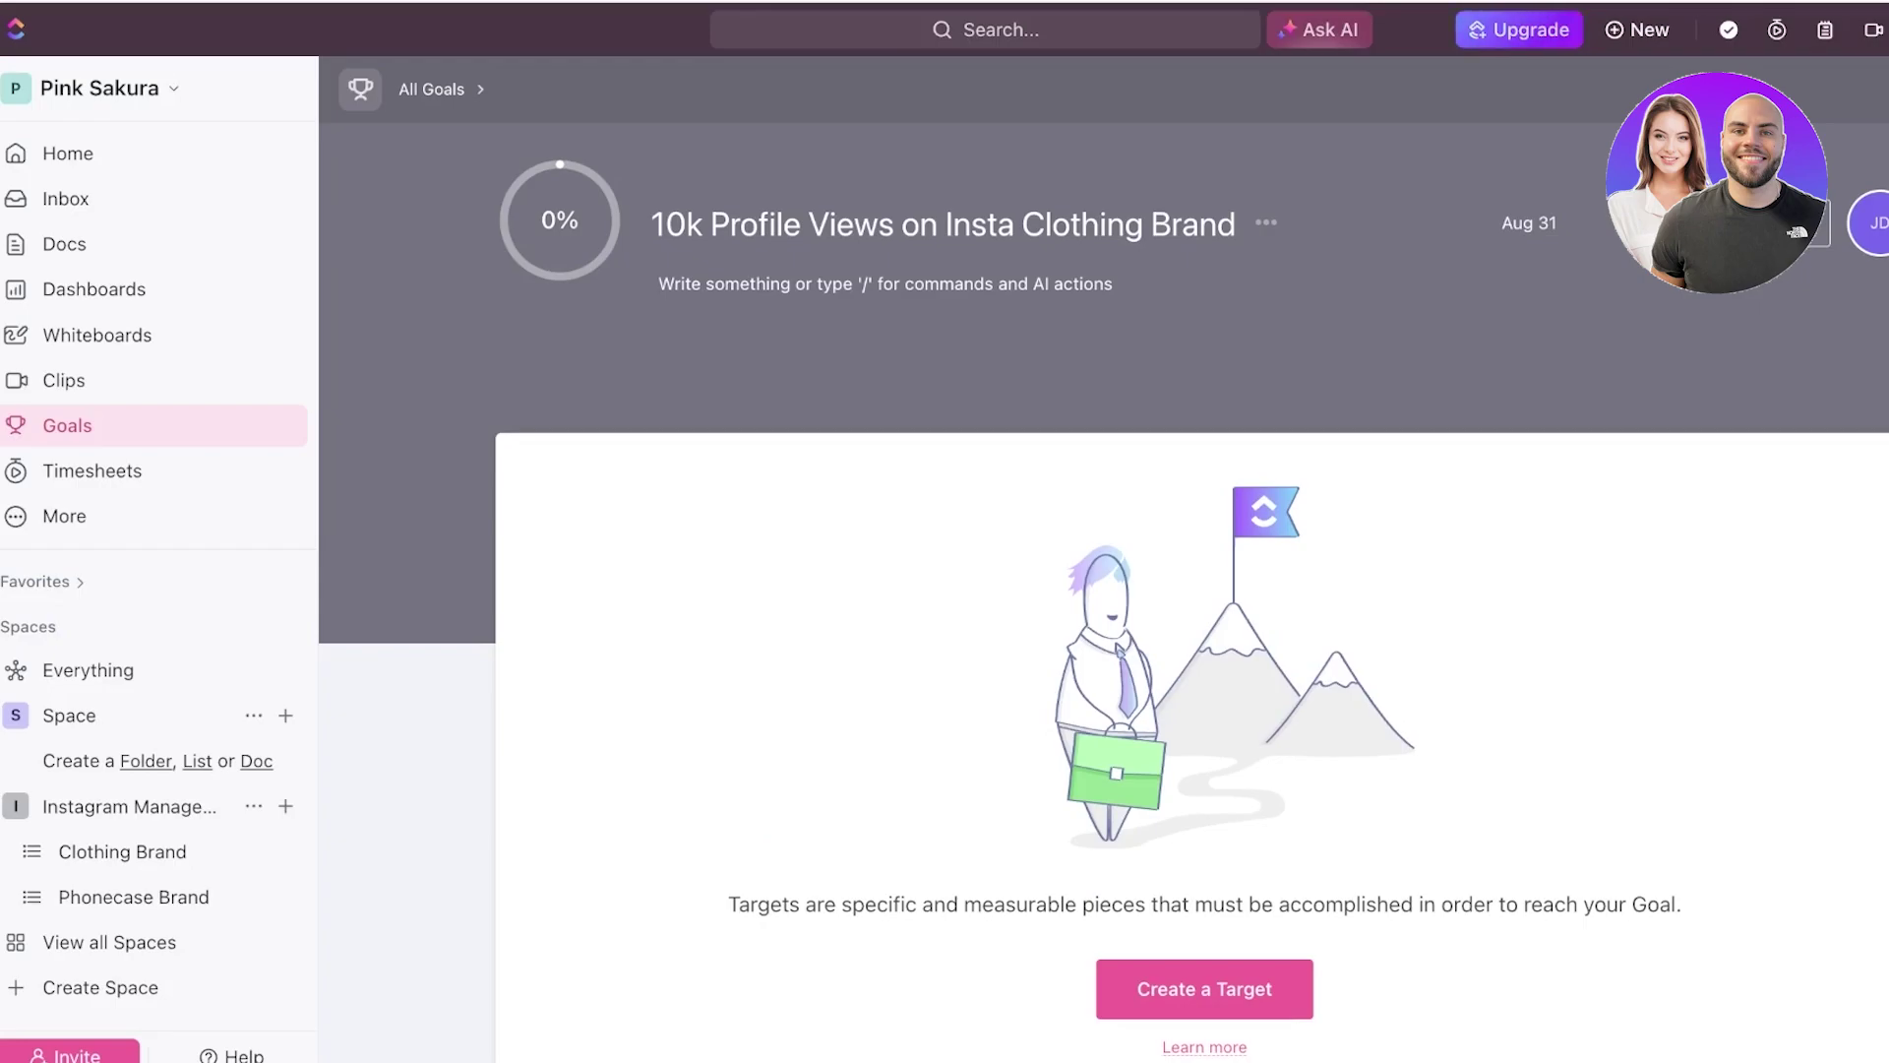
{"action": "scroll", "coordinate": [1102, 591], "scroll_direction": "down", "scroll_amount": 1}
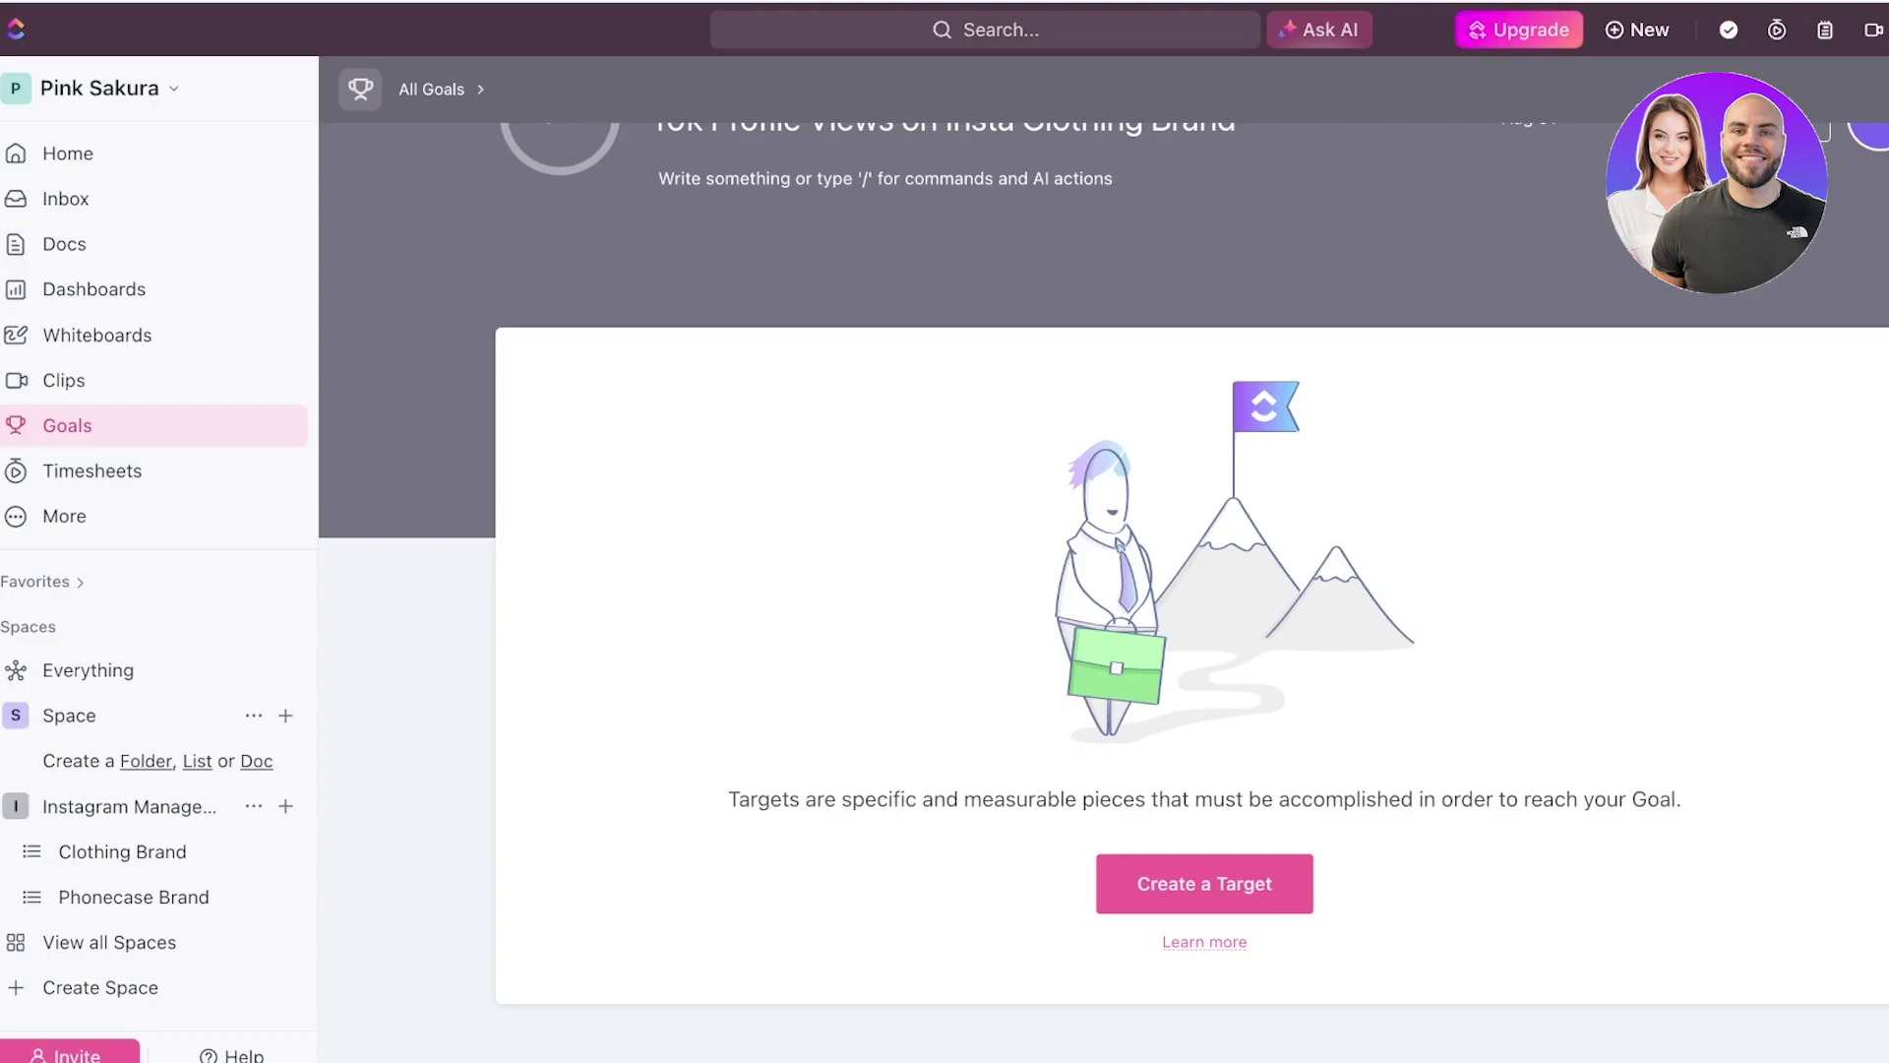
{"action": "scroll", "coordinate": [1104, 590], "scroll_direction": "up", "scroll_amount": 2}
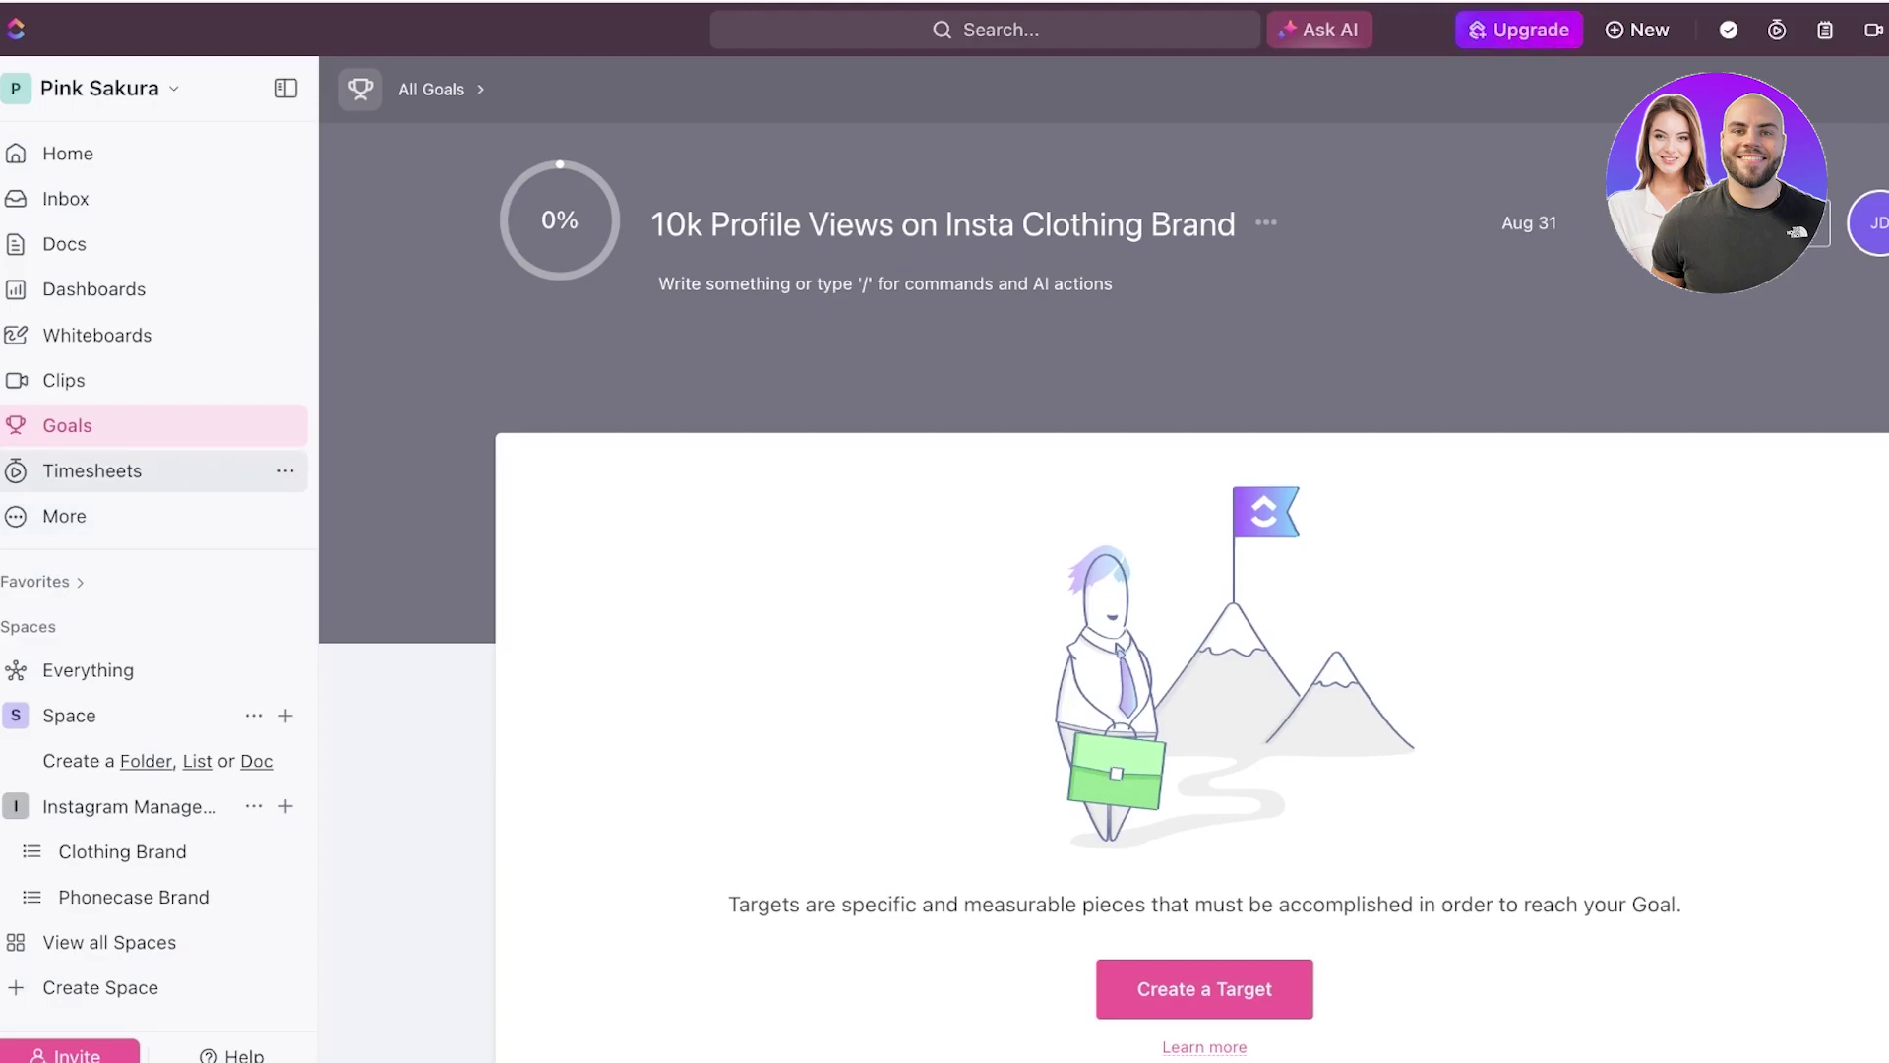
- Go to the Timesheets page, then open and close the More features list
{"action": "left_click", "coordinate": [93, 470]}
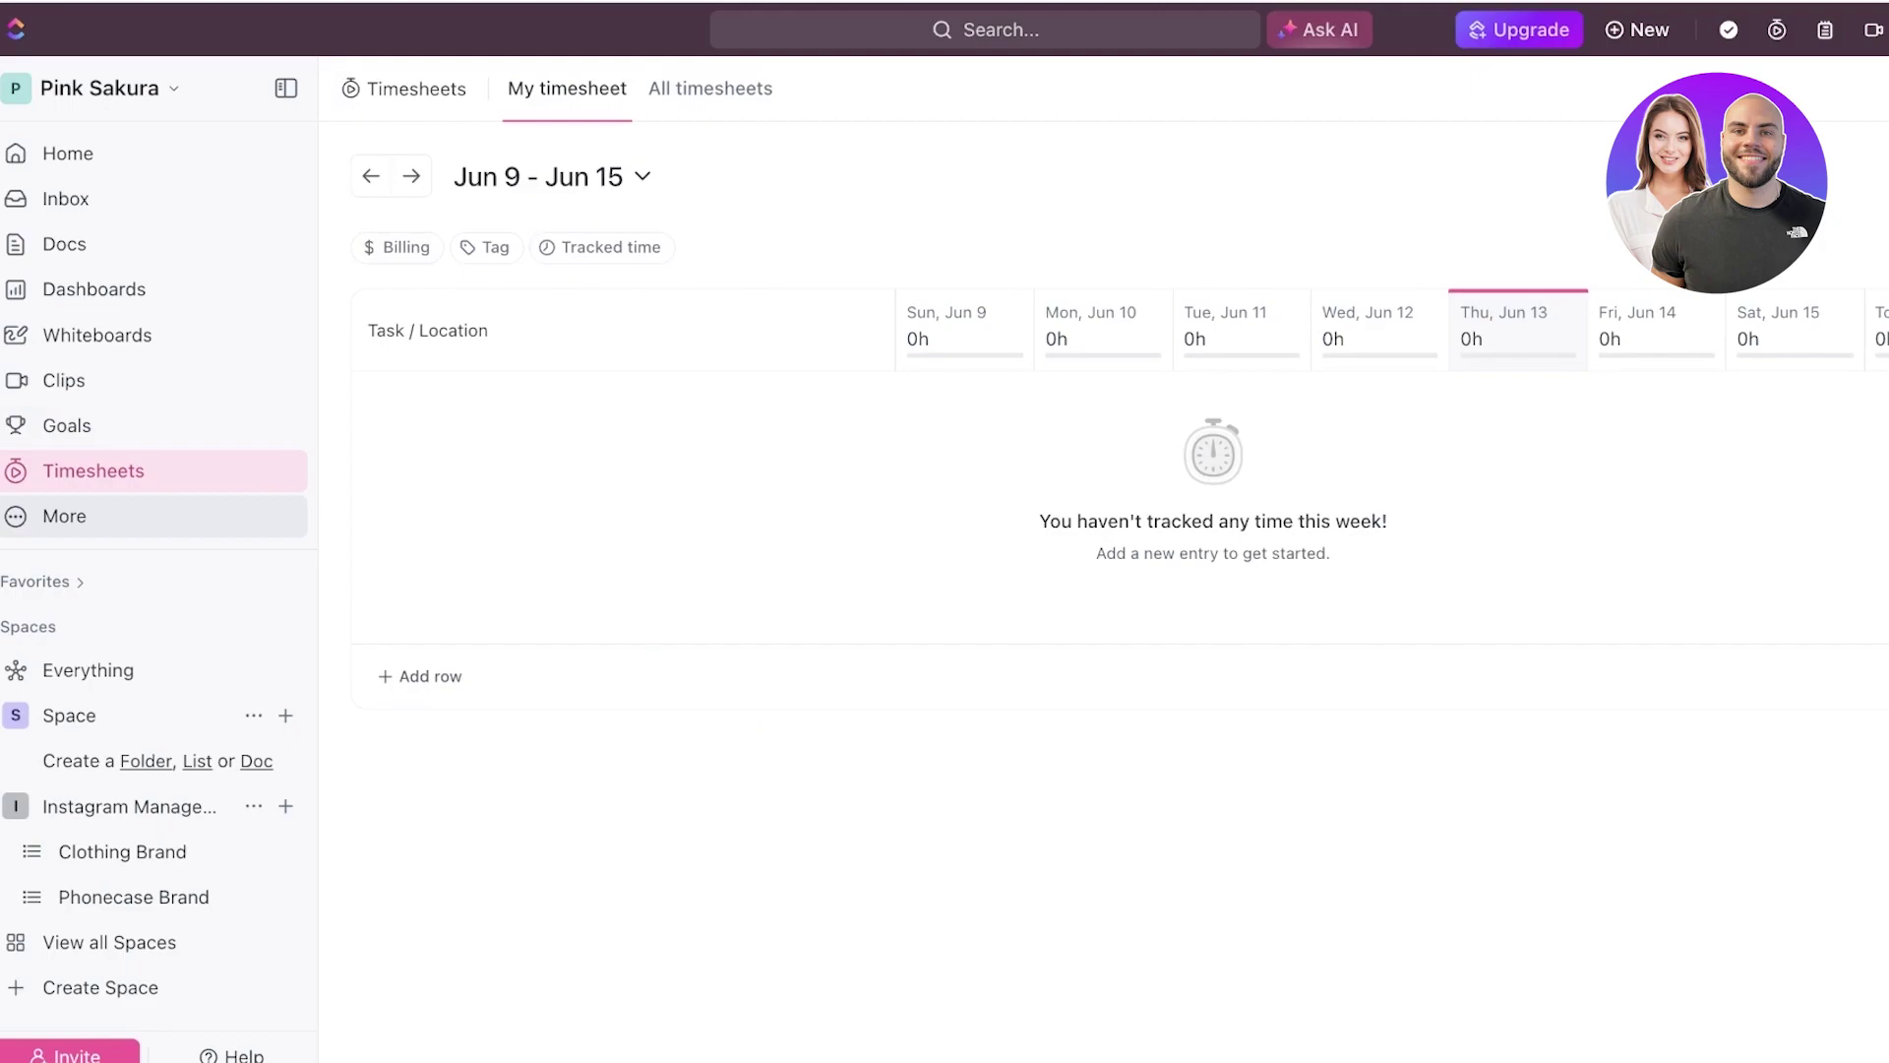
{"action": "left_click", "coordinate": [64, 516]}
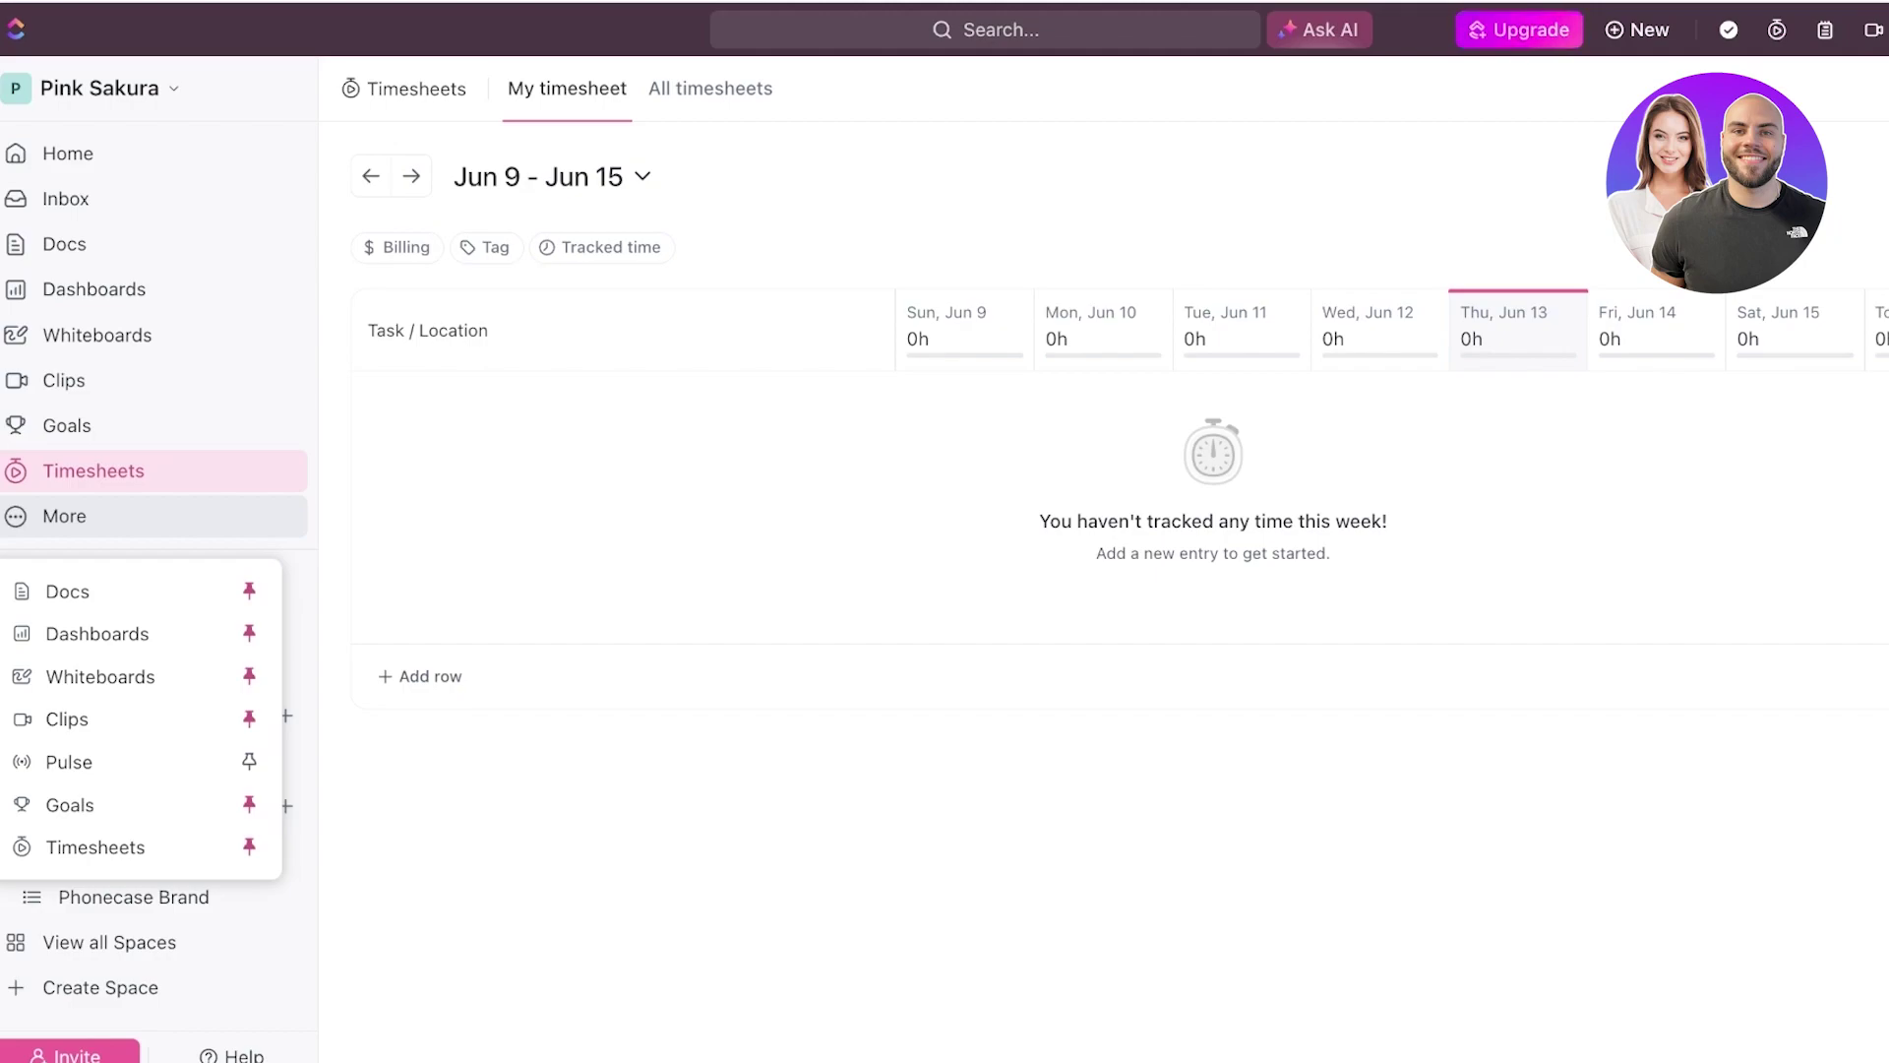
{"action": "left_click", "coordinate": [397, 247]}
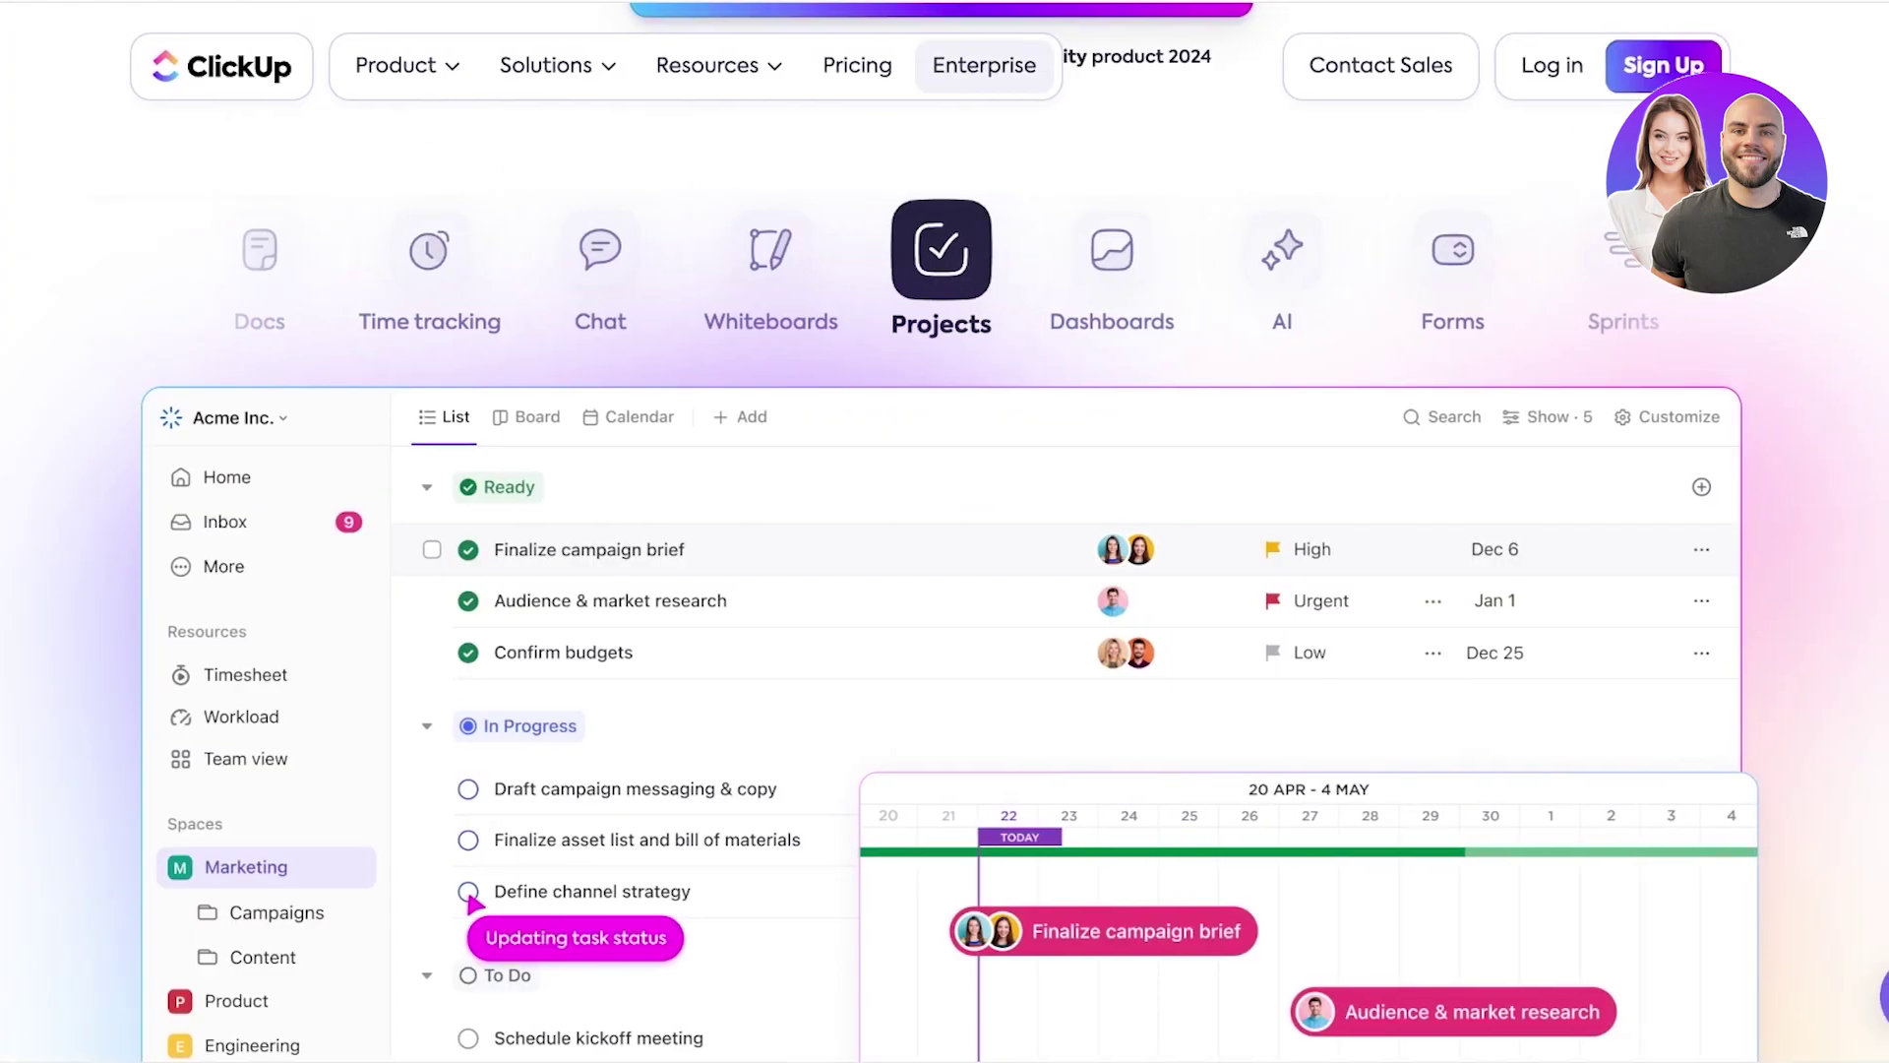
- Browse the website's pricing page comparing Free Forever, Unlimited $7, Business $12 and Enterprise plans
{"action": "left_click", "coordinate": [857, 65]}
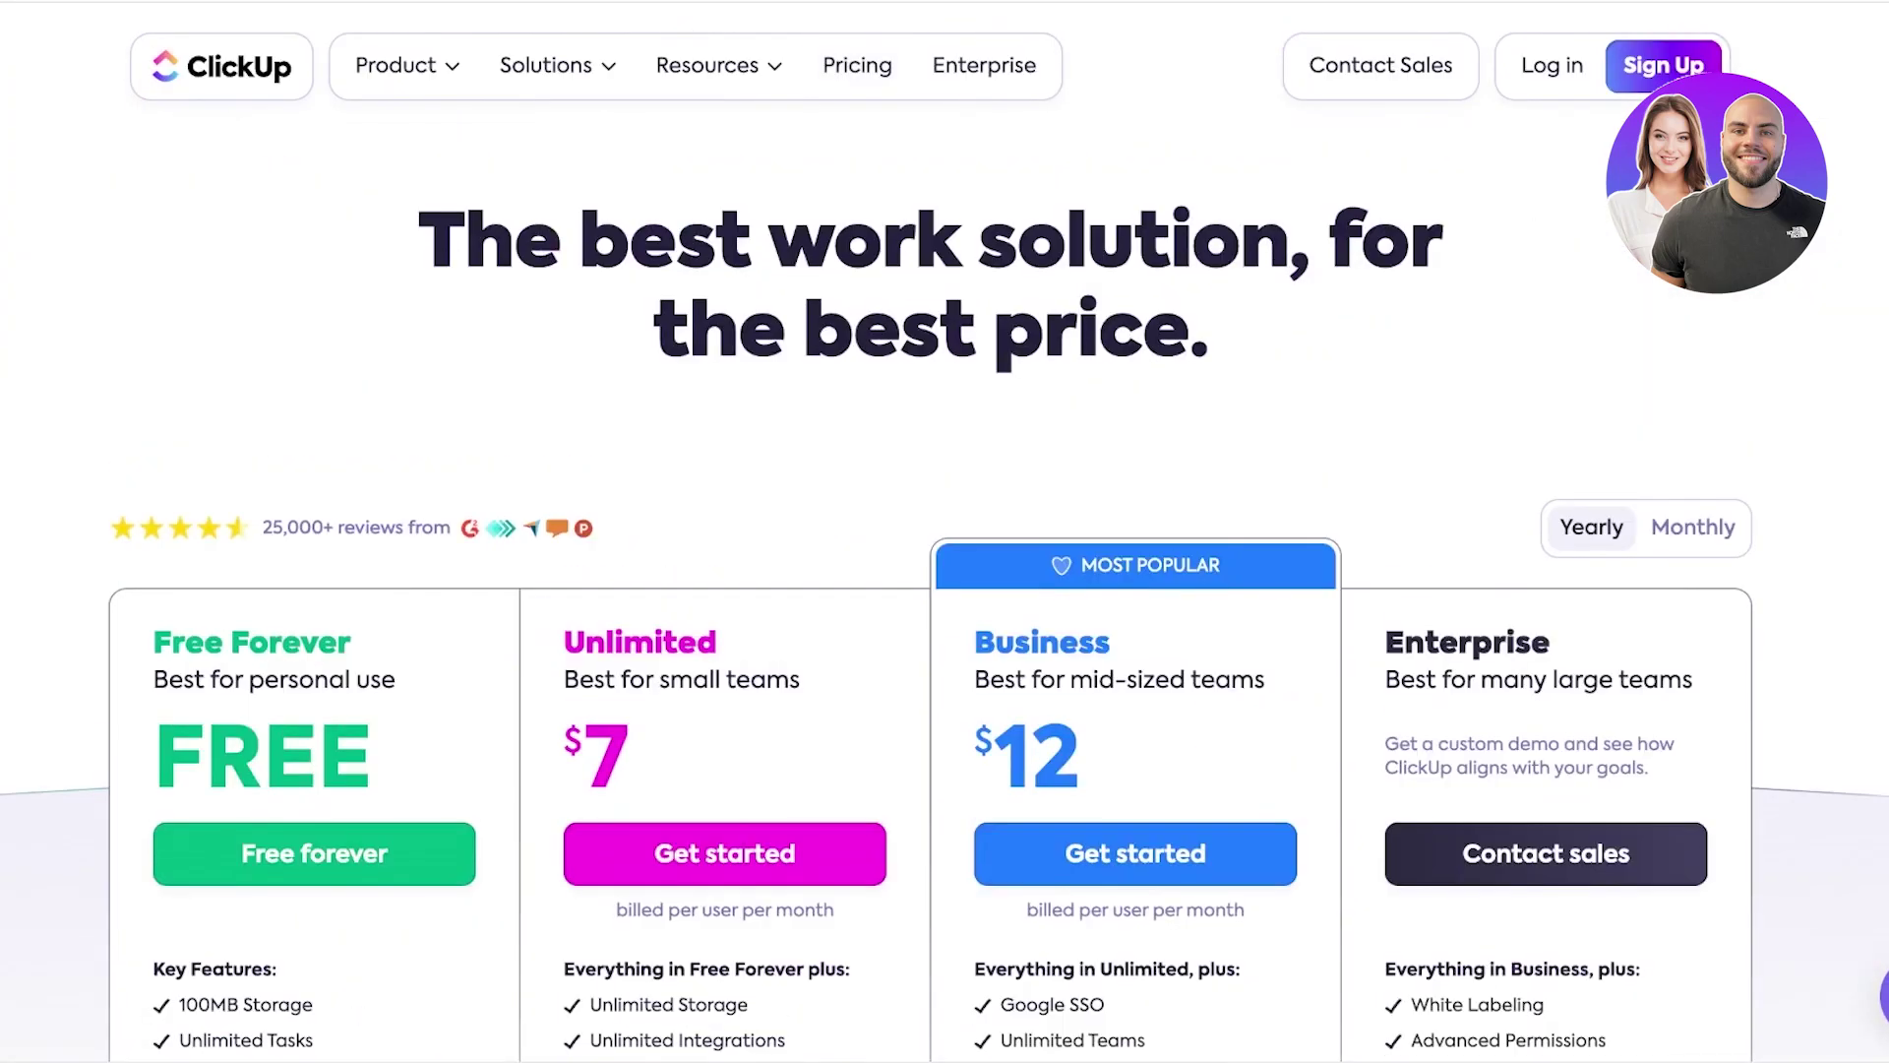
{"action": "scroll", "coordinate": [945, 590], "scroll_direction": "down", "scroll_amount": 4}
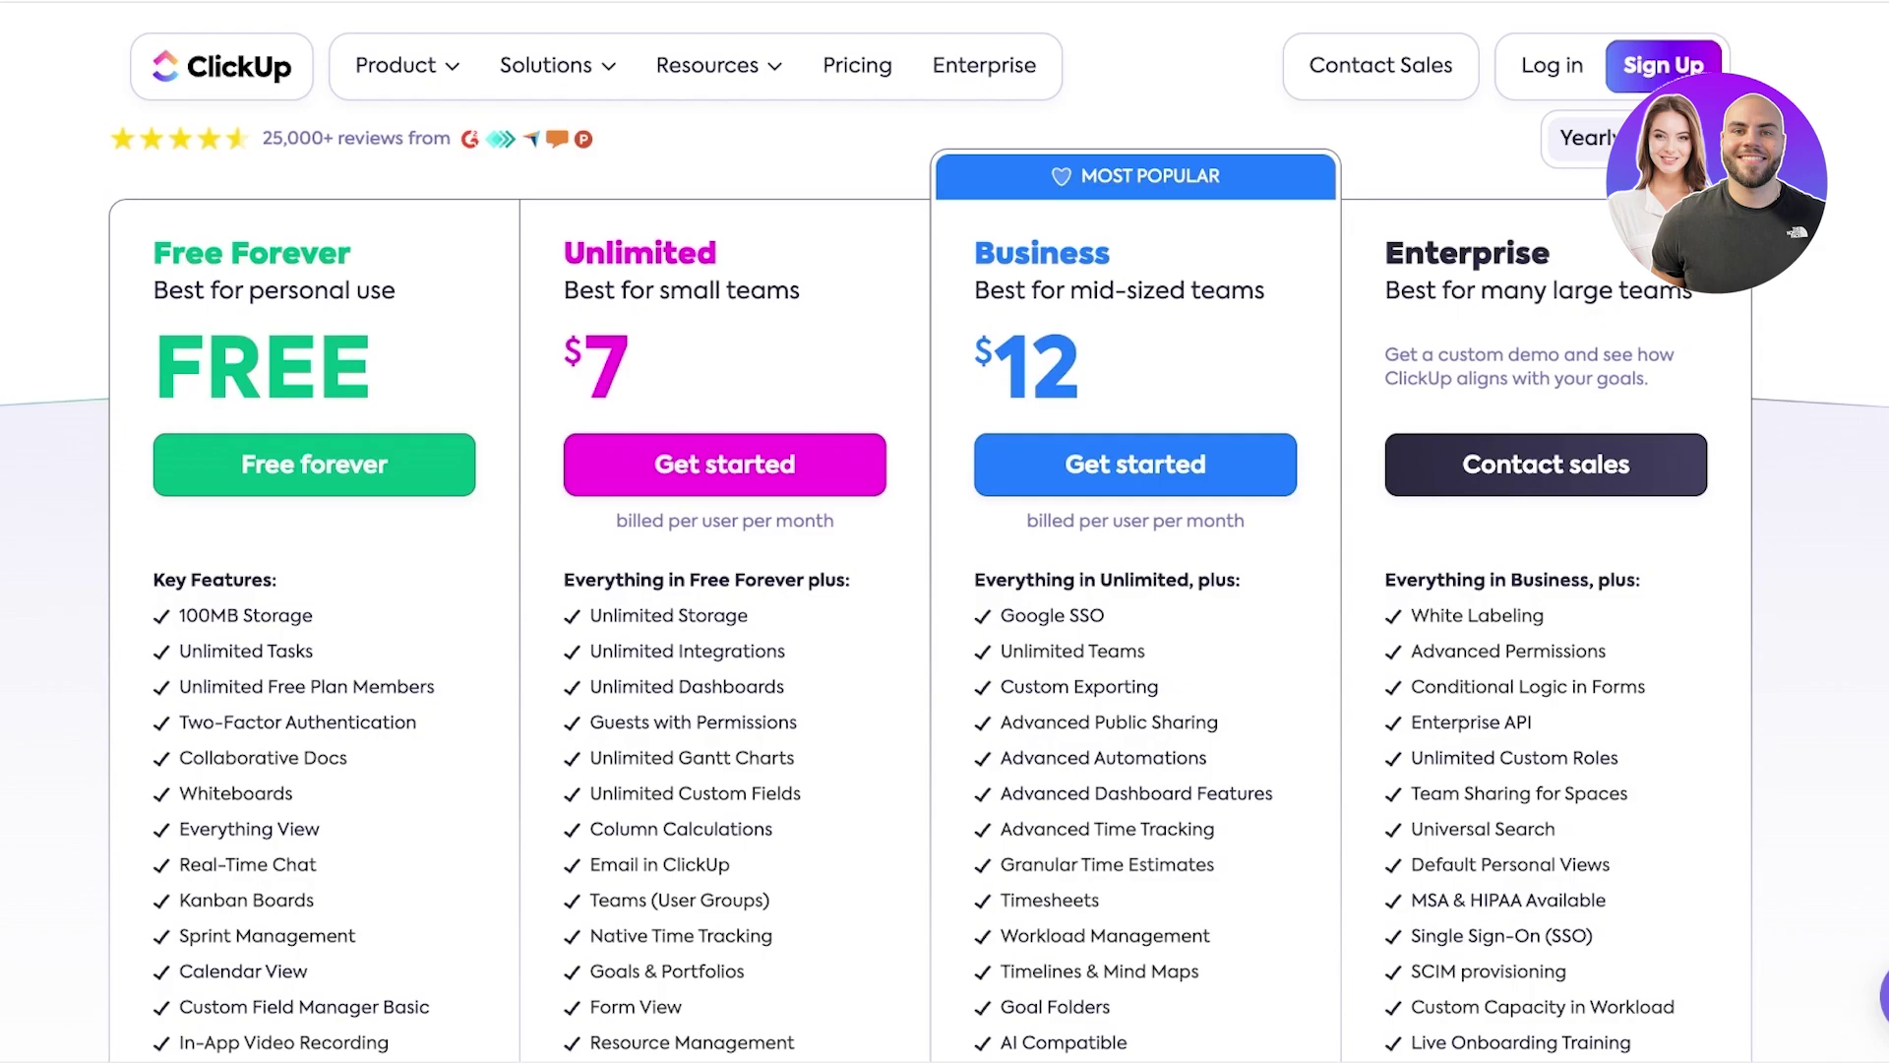
{"action": "scroll", "coordinate": [945, 590], "scroll_direction": "down", "scroll_amount": 2}
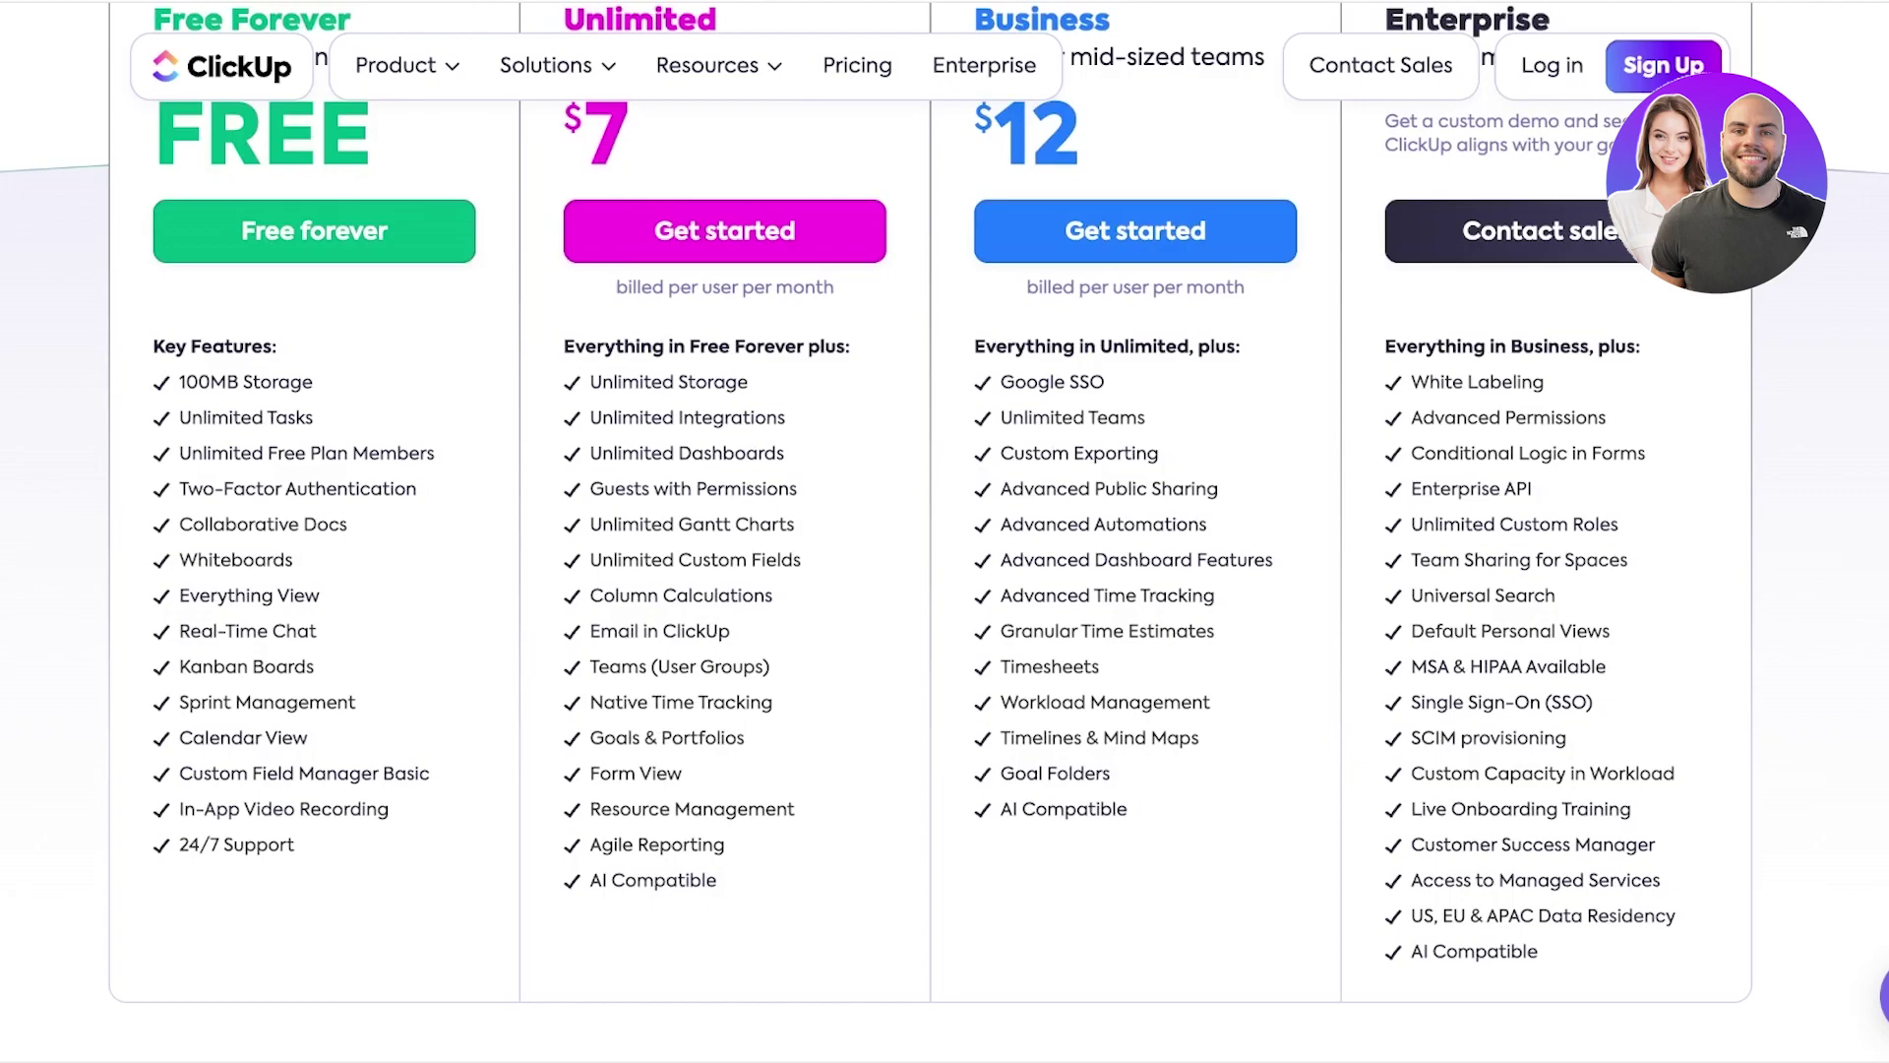
{"action": "scroll", "coordinate": [945, 531], "scroll_direction": "down", "scroll_amount": 15}
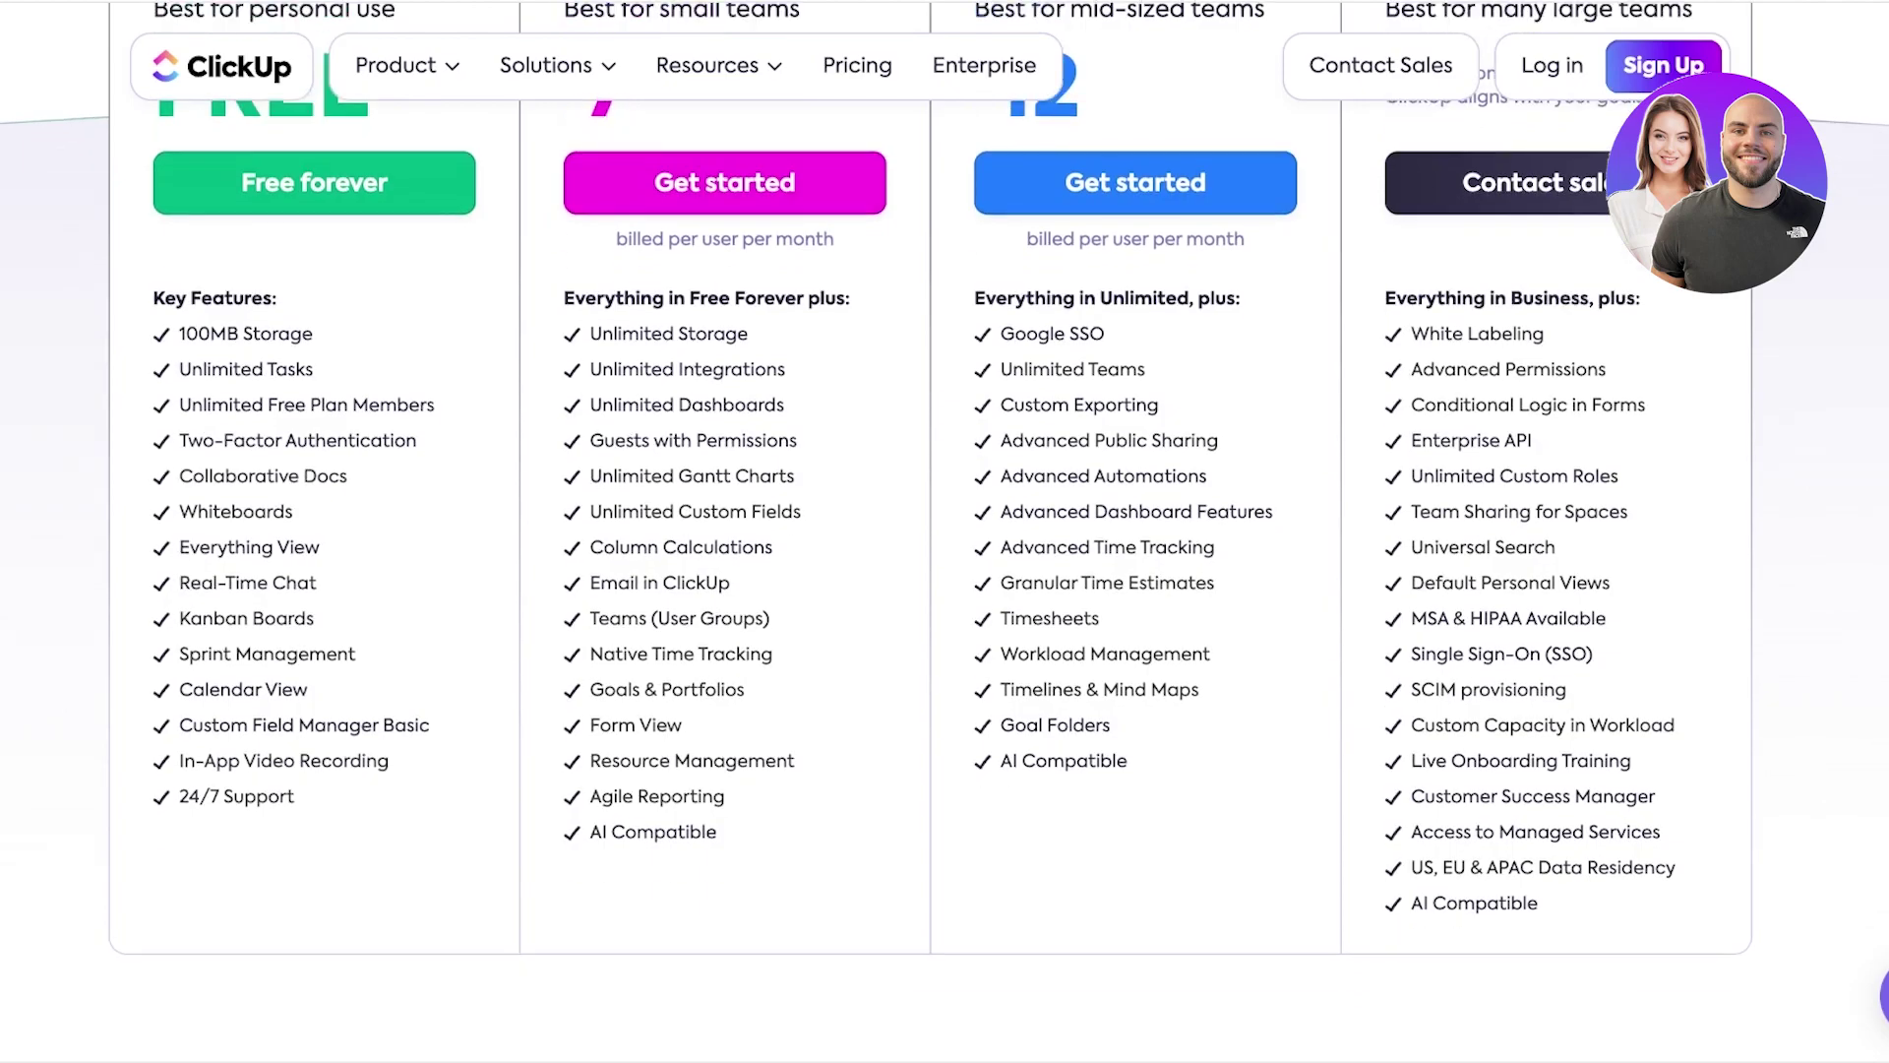
{"action": "scroll", "coordinate": [945, 532], "scroll_direction": "up", "scroll_amount": 15}
{"action": "scroll", "coordinate": [945, 532], "scroll_direction": "down", "scroll_amount": 3}
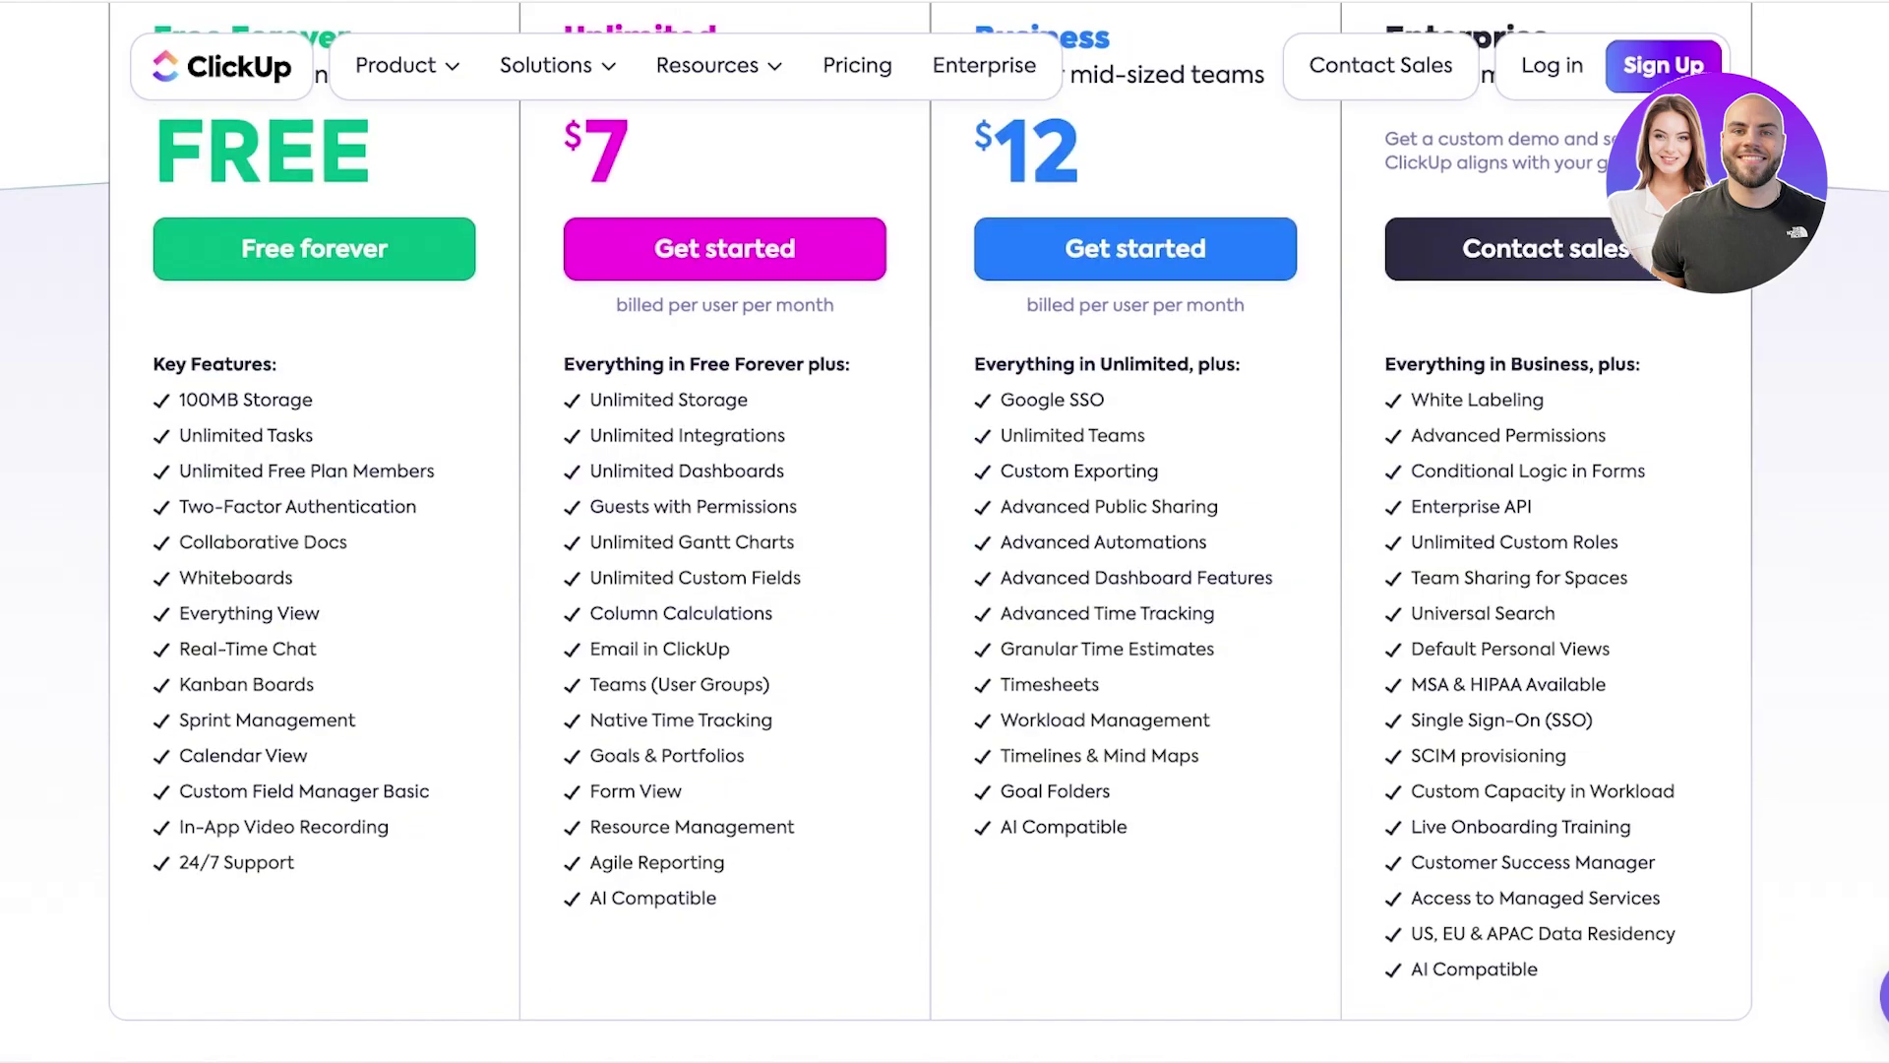
{"action": "scroll", "coordinate": [944, 531], "scroll_direction": "up", "scroll_amount": 3}
{"action": "scroll", "coordinate": [945, 532], "scroll_direction": "down", "scroll_amount": 4}
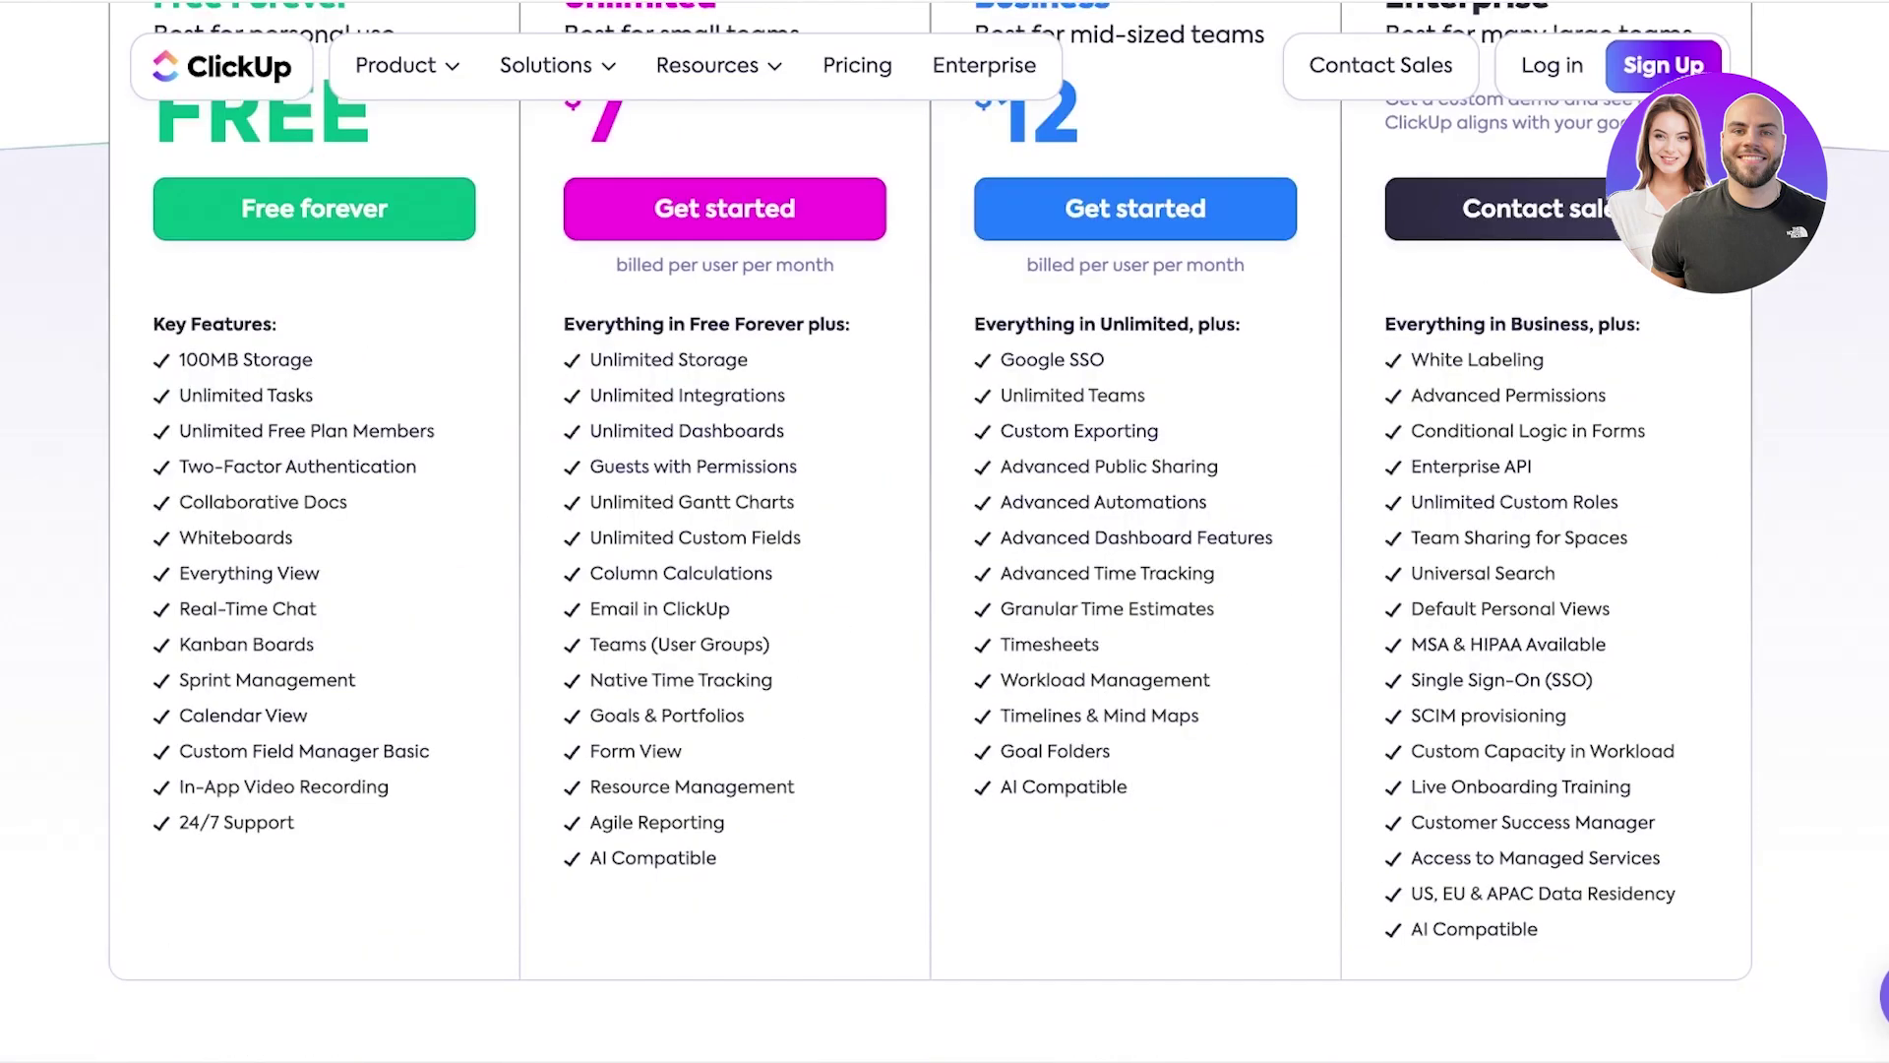
{"action": "scroll", "coordinate": [945, 532], "scroll_direction": "up", "scroll_amount": 1}
{"action": "scroll", "coordinate": [945, 531], "scroll_direction": "up", "scroll_amount": 1}
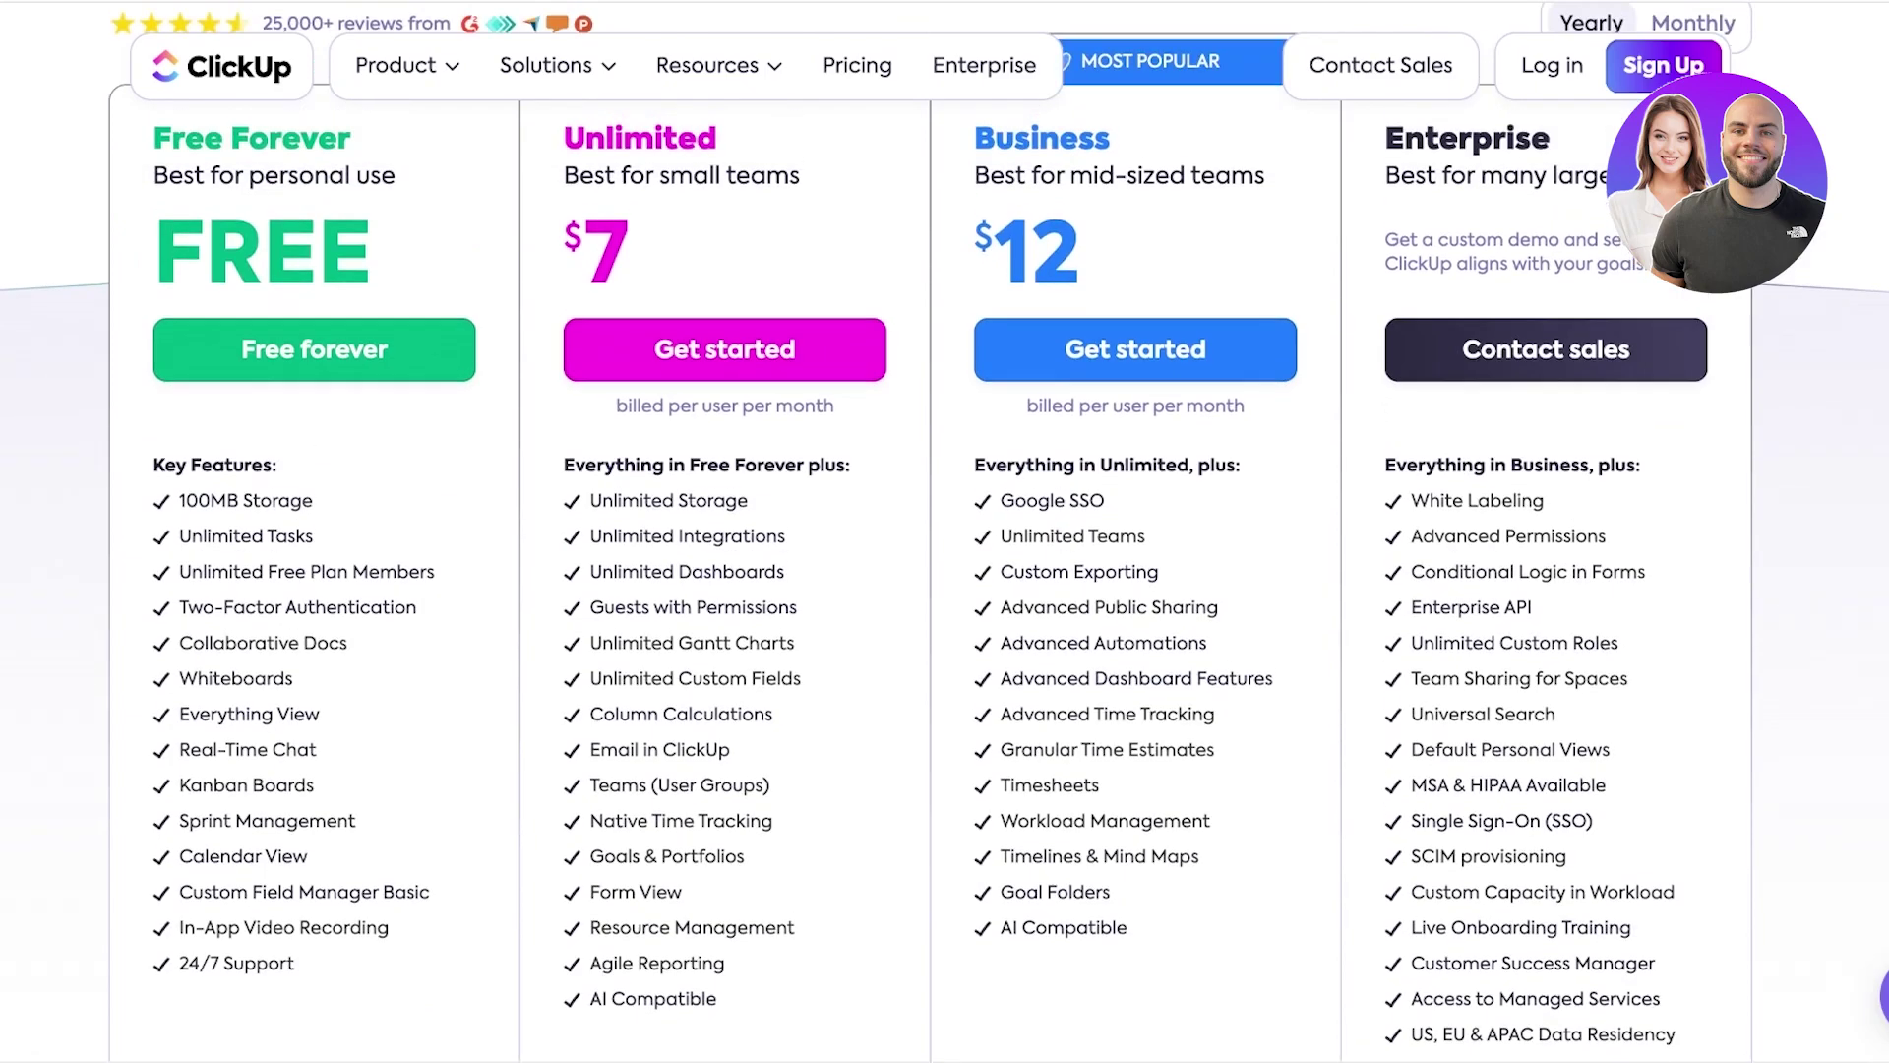
{"action": "scroll", "coordinate": [945, 532], "scroll_direction": "up", "scroll_amount": 1}
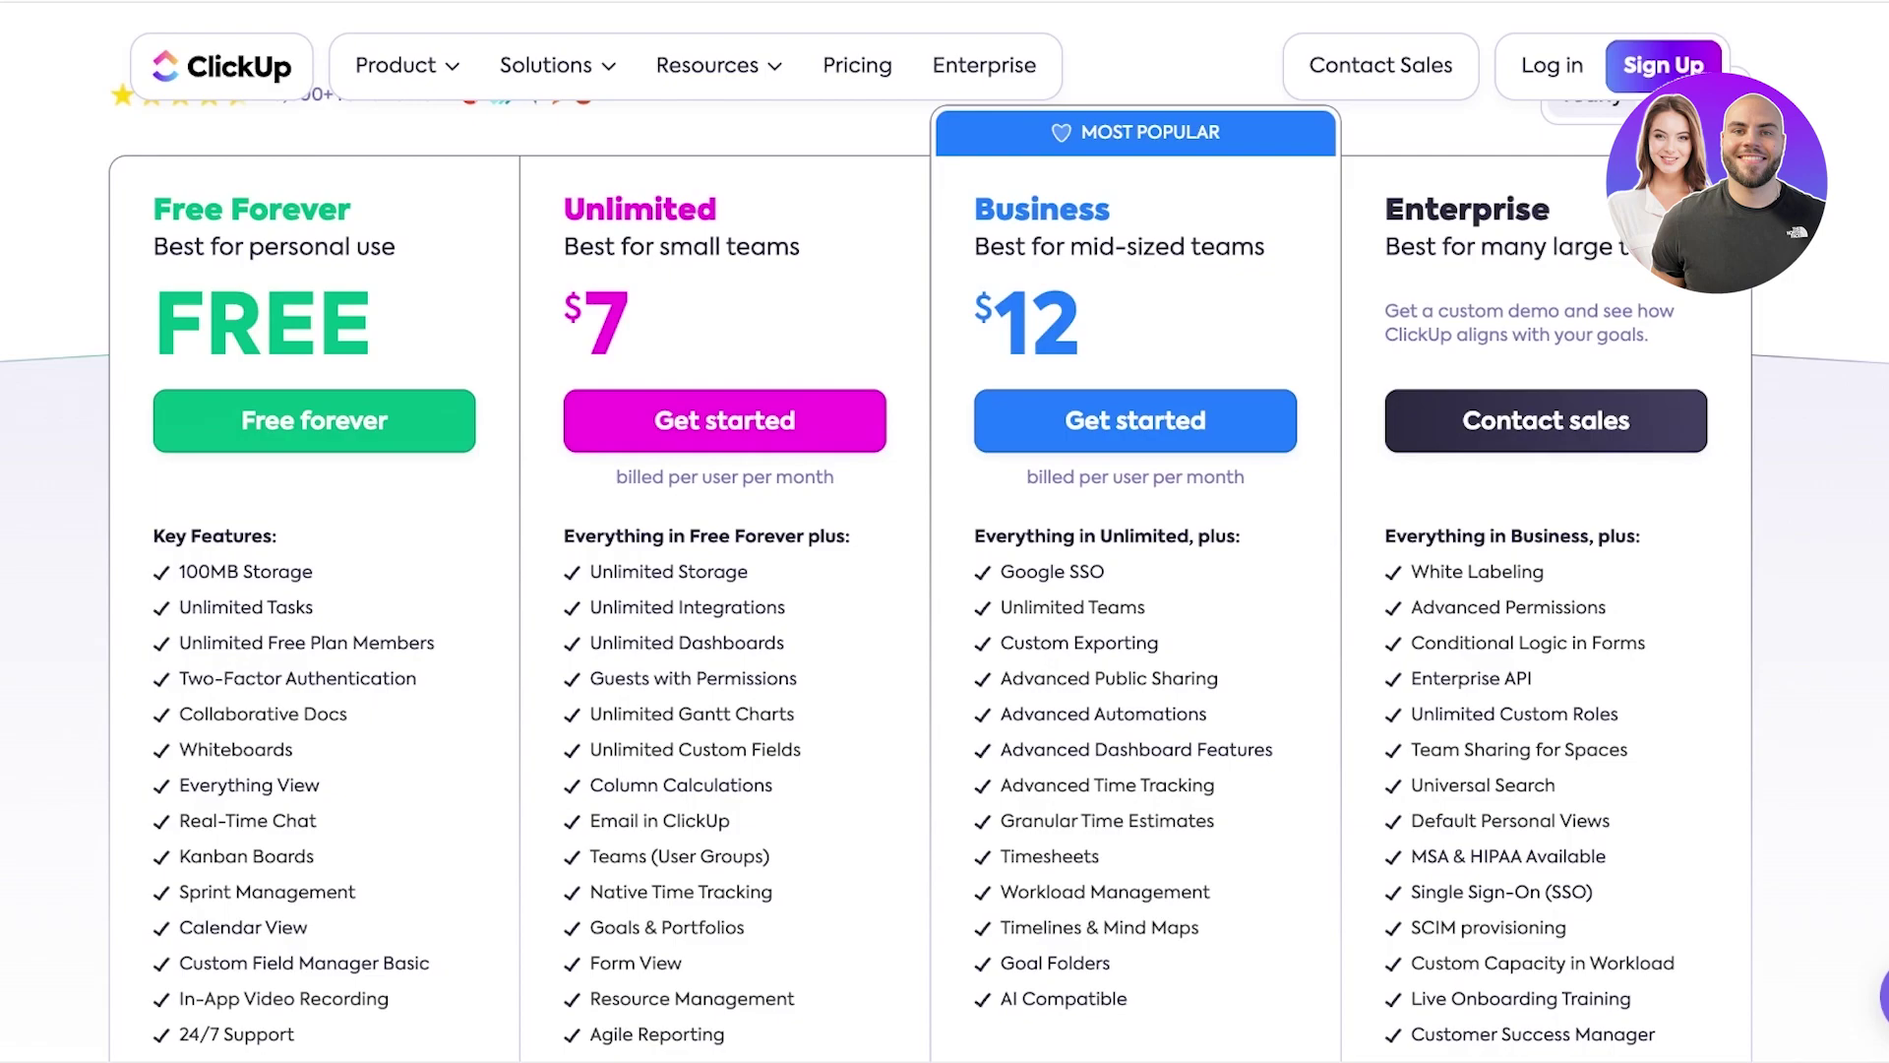
{"action": "scroll", "coordinate": [944, 532], "scroll_direction": "down", "scroll_amount": 1}
{"action": "scroll", "coordinate": [945, 532], "scroll_direction": "up", "scroll_amount": 3}
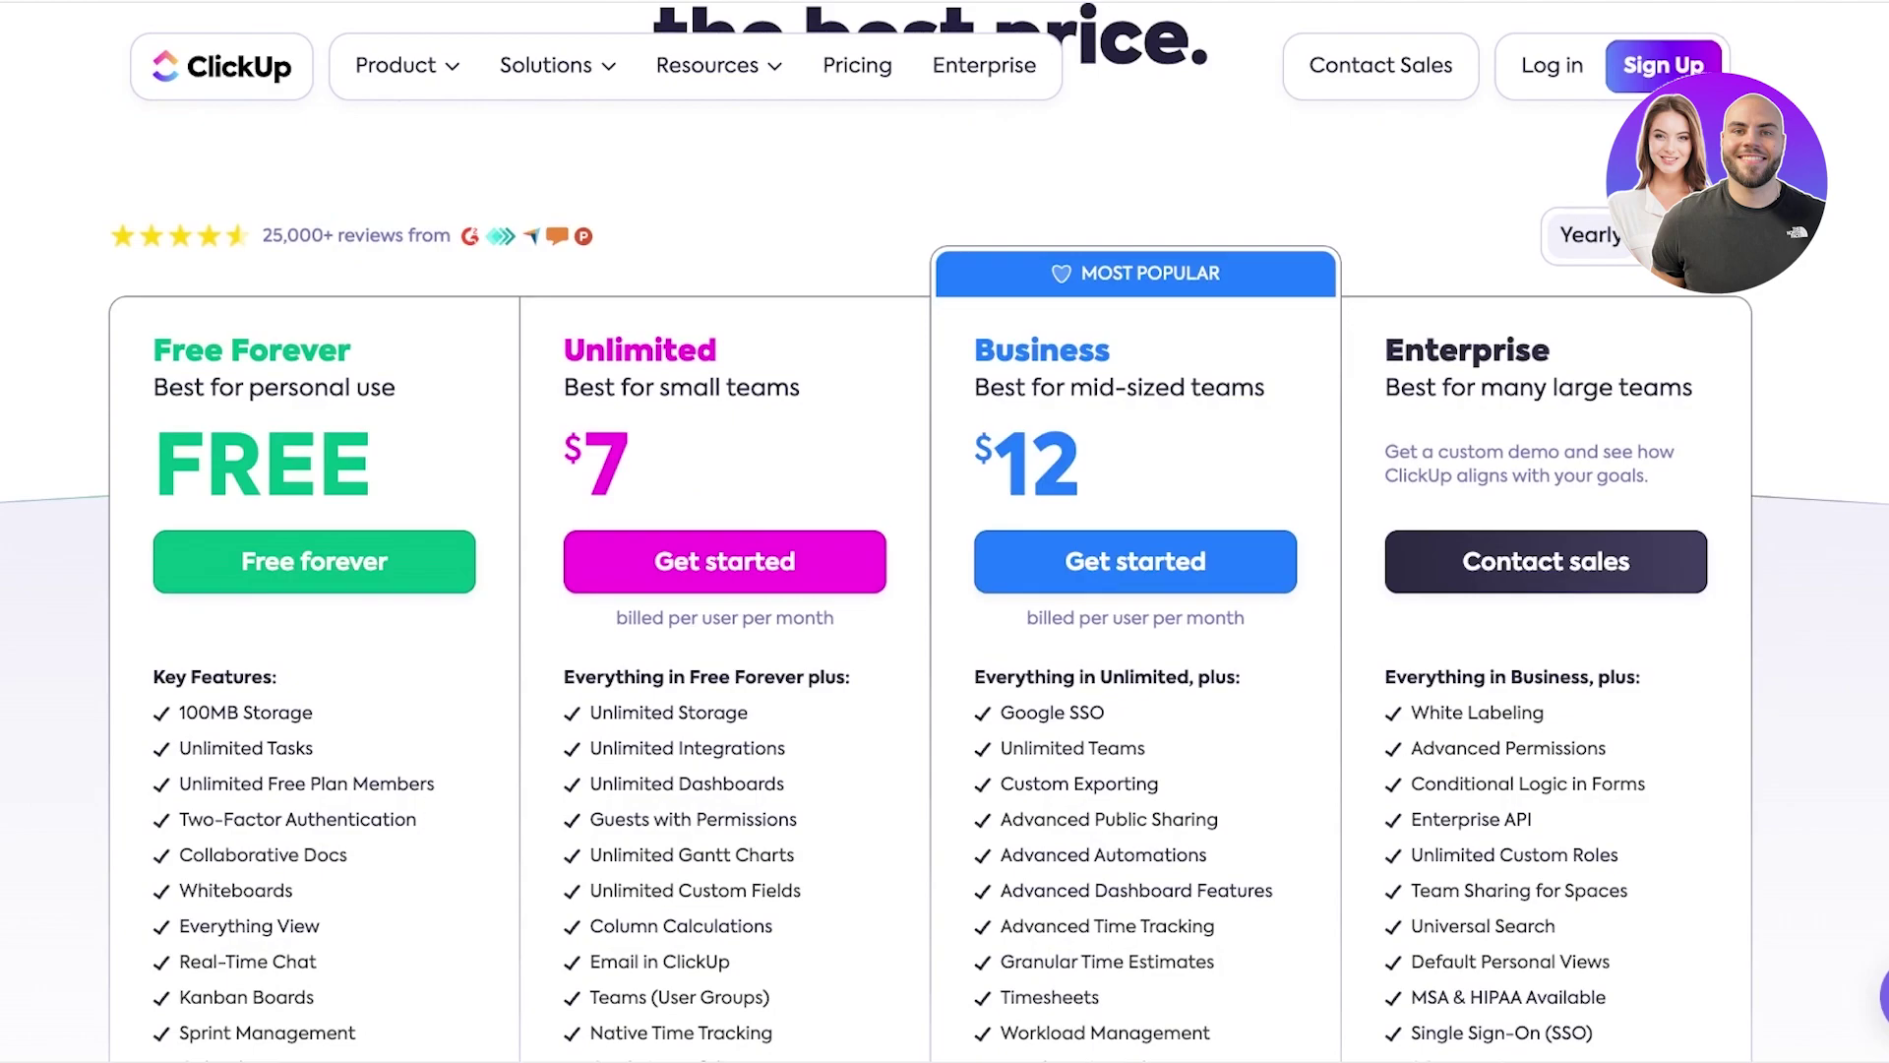
{"action": "scroll", "coordinate": [945, 532], "scroll_direction": "down", "scroll_amount": 4}
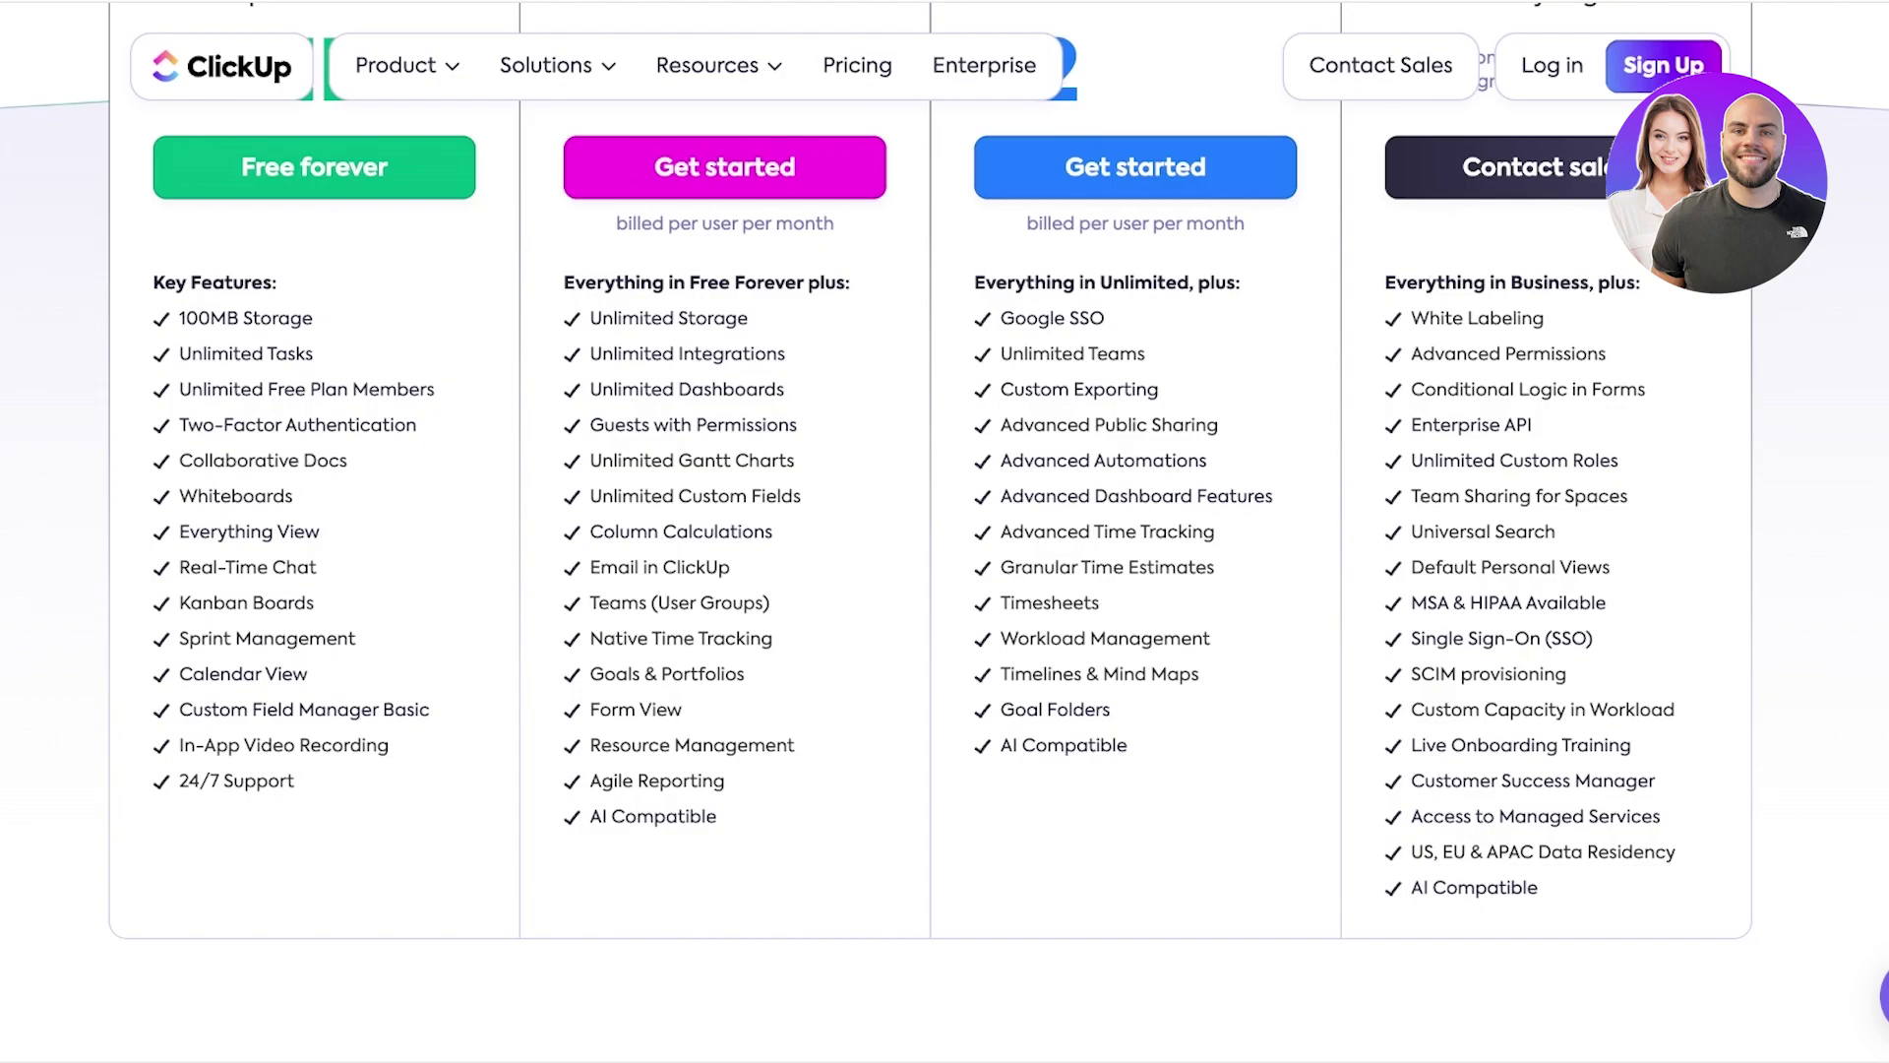
{"action": "scroll", "coordinate": [944, 532], "scroll_direction": "up", "scroll_amount": 3}
{"action": "scroll", "coordinate": [945, 531], "scroll_direction": "down", "scroll_amount": 15}
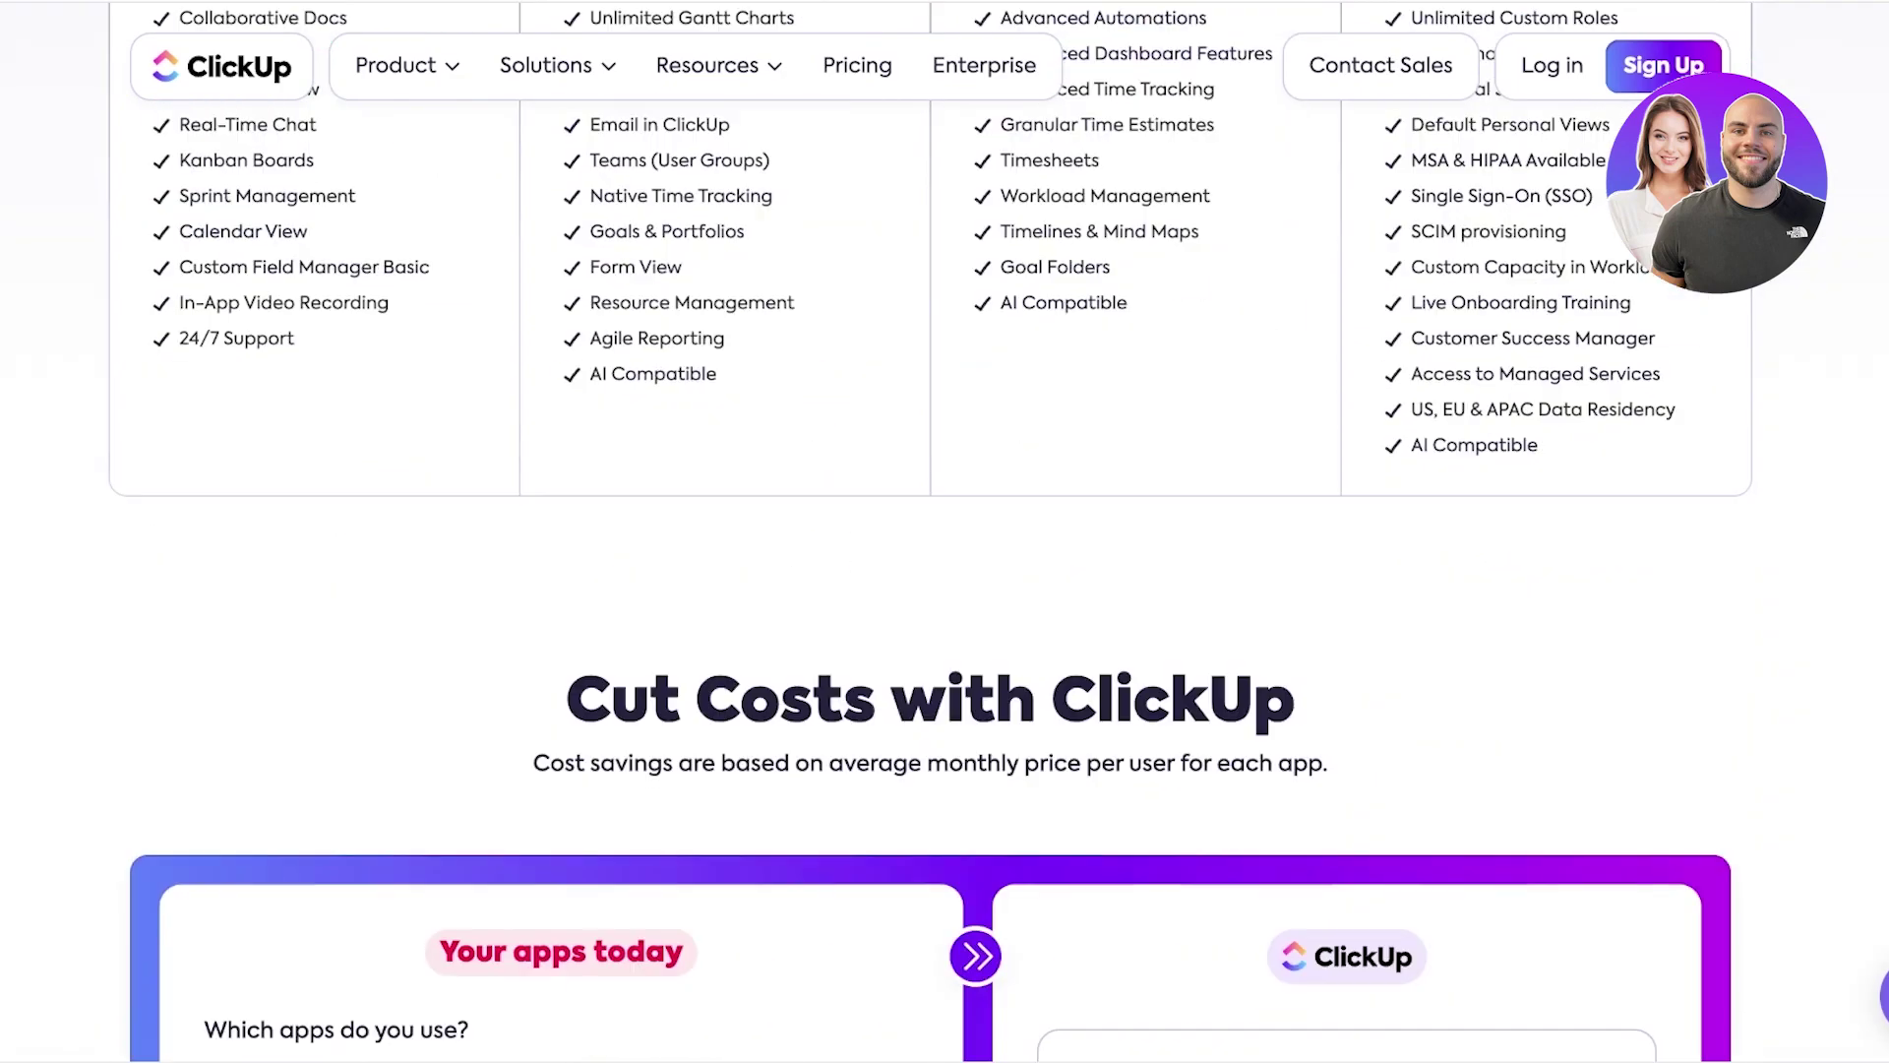
{"action": "scroll", "coordinate": [1230, 498], "scroll_direction": "down", "scroll_amount": 20}
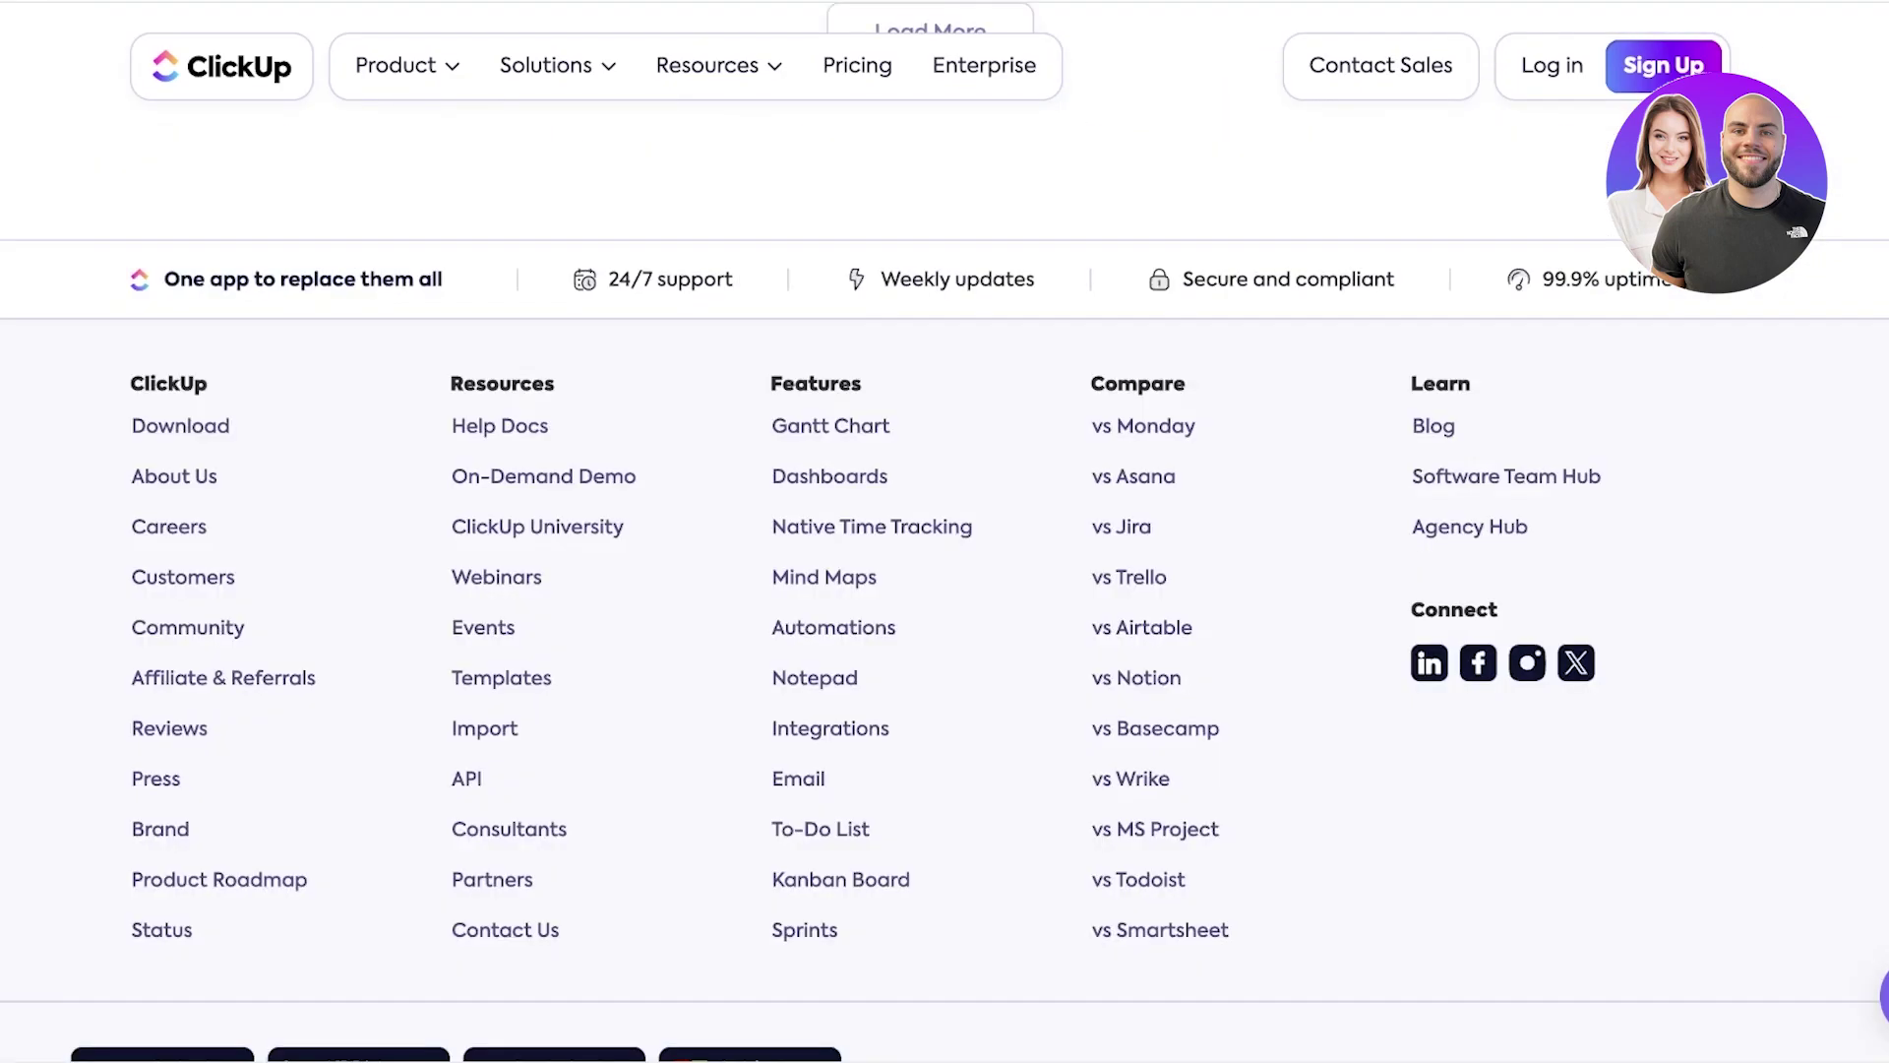
{"action": "scroll", "coordinate": [1230, 498], "scroll_direction": "up", "scroll_amount": 20}
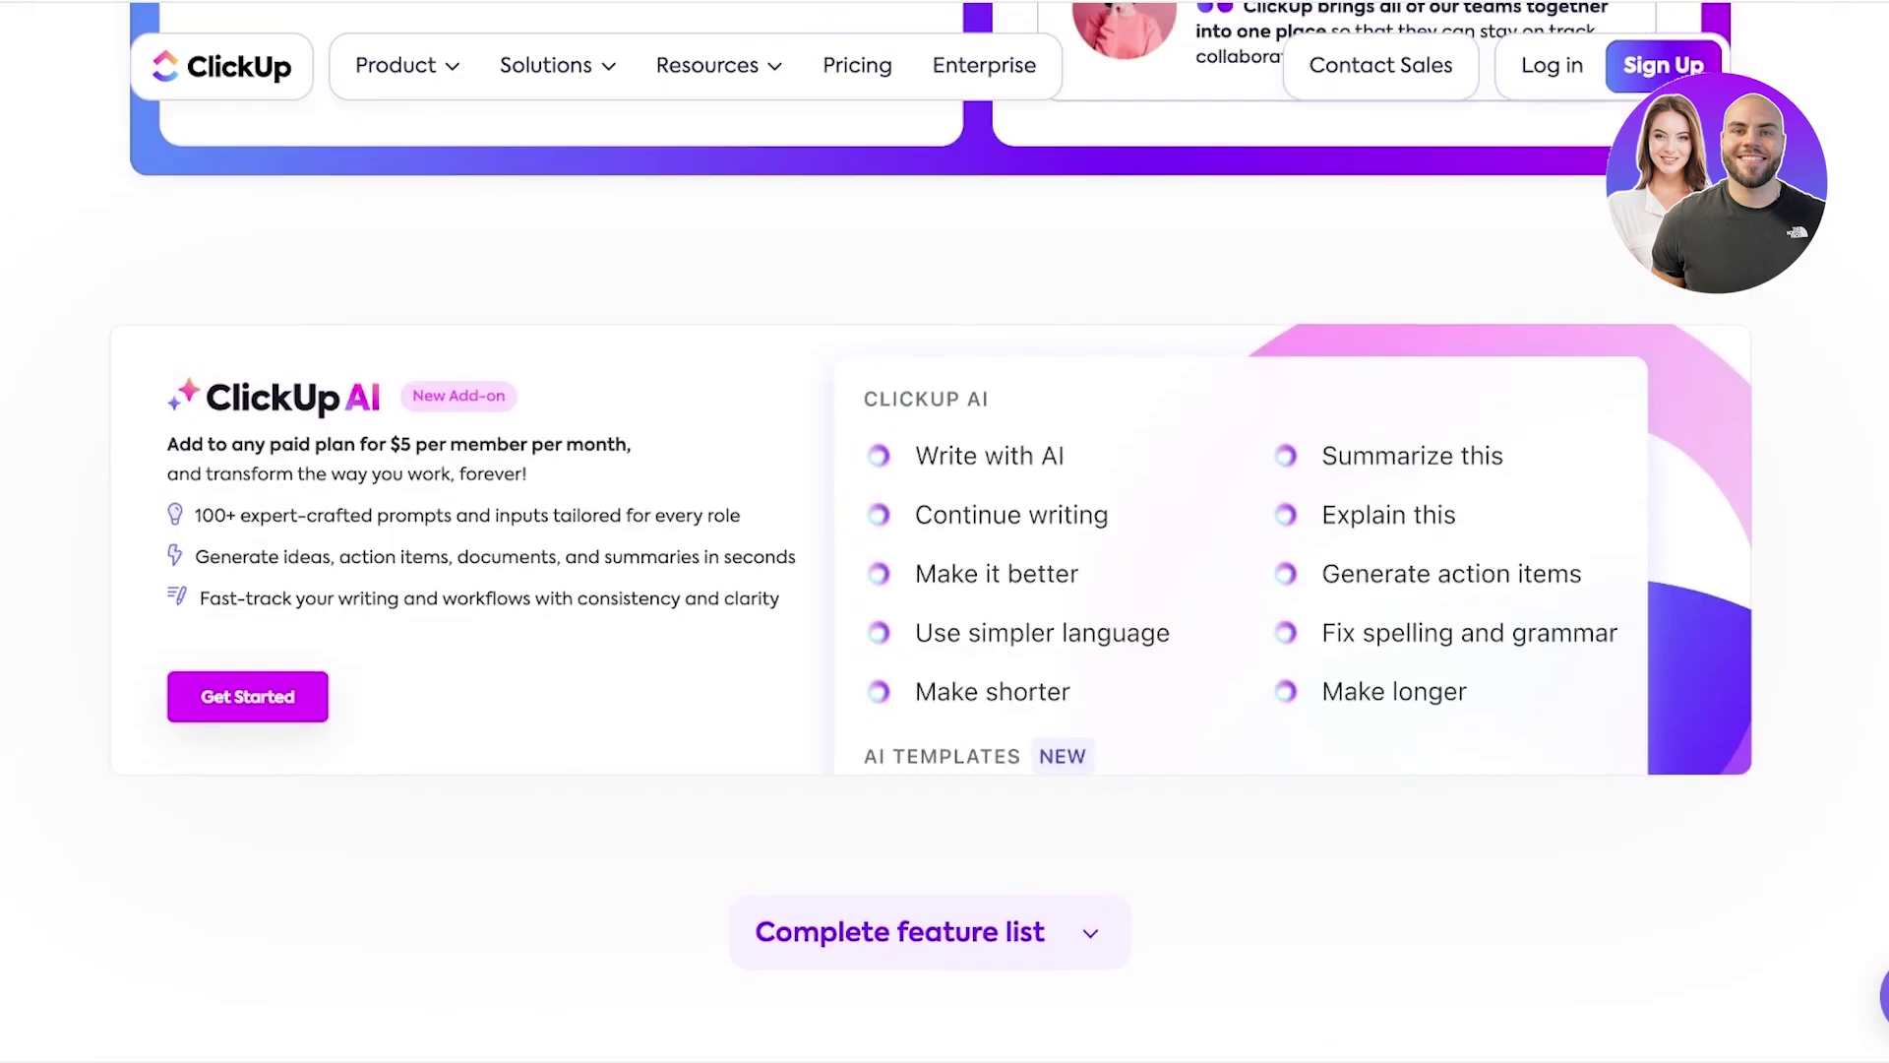
{"action": "scroll", "coordinate": [945, 532], "scroll_direction": "up", "scroll_amount": 5}
{"action": "scroll", "coordinate": [945, 531], "scroll_direction": "up", "scroll_amount": 8}
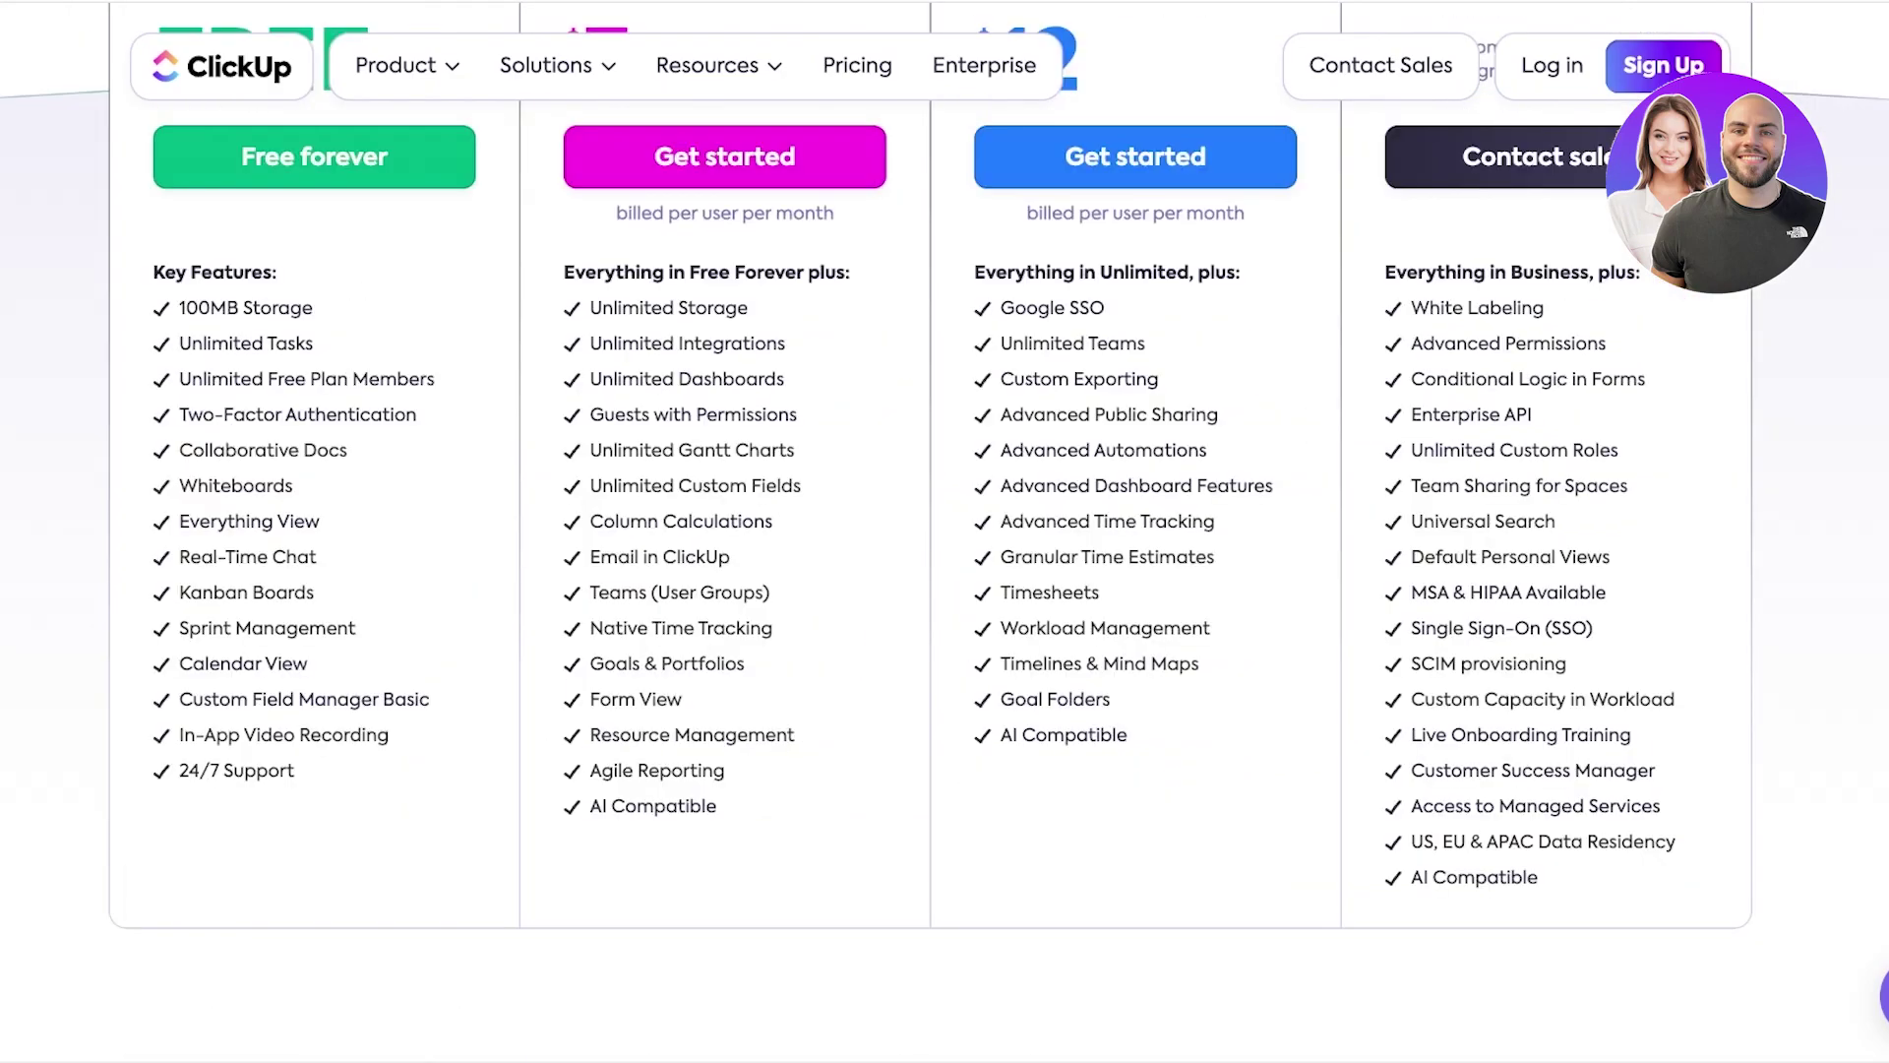
{"action": "scroll", "coordinate": [944, 532], "scroll_direction": "up", "scroll_amount": 3}
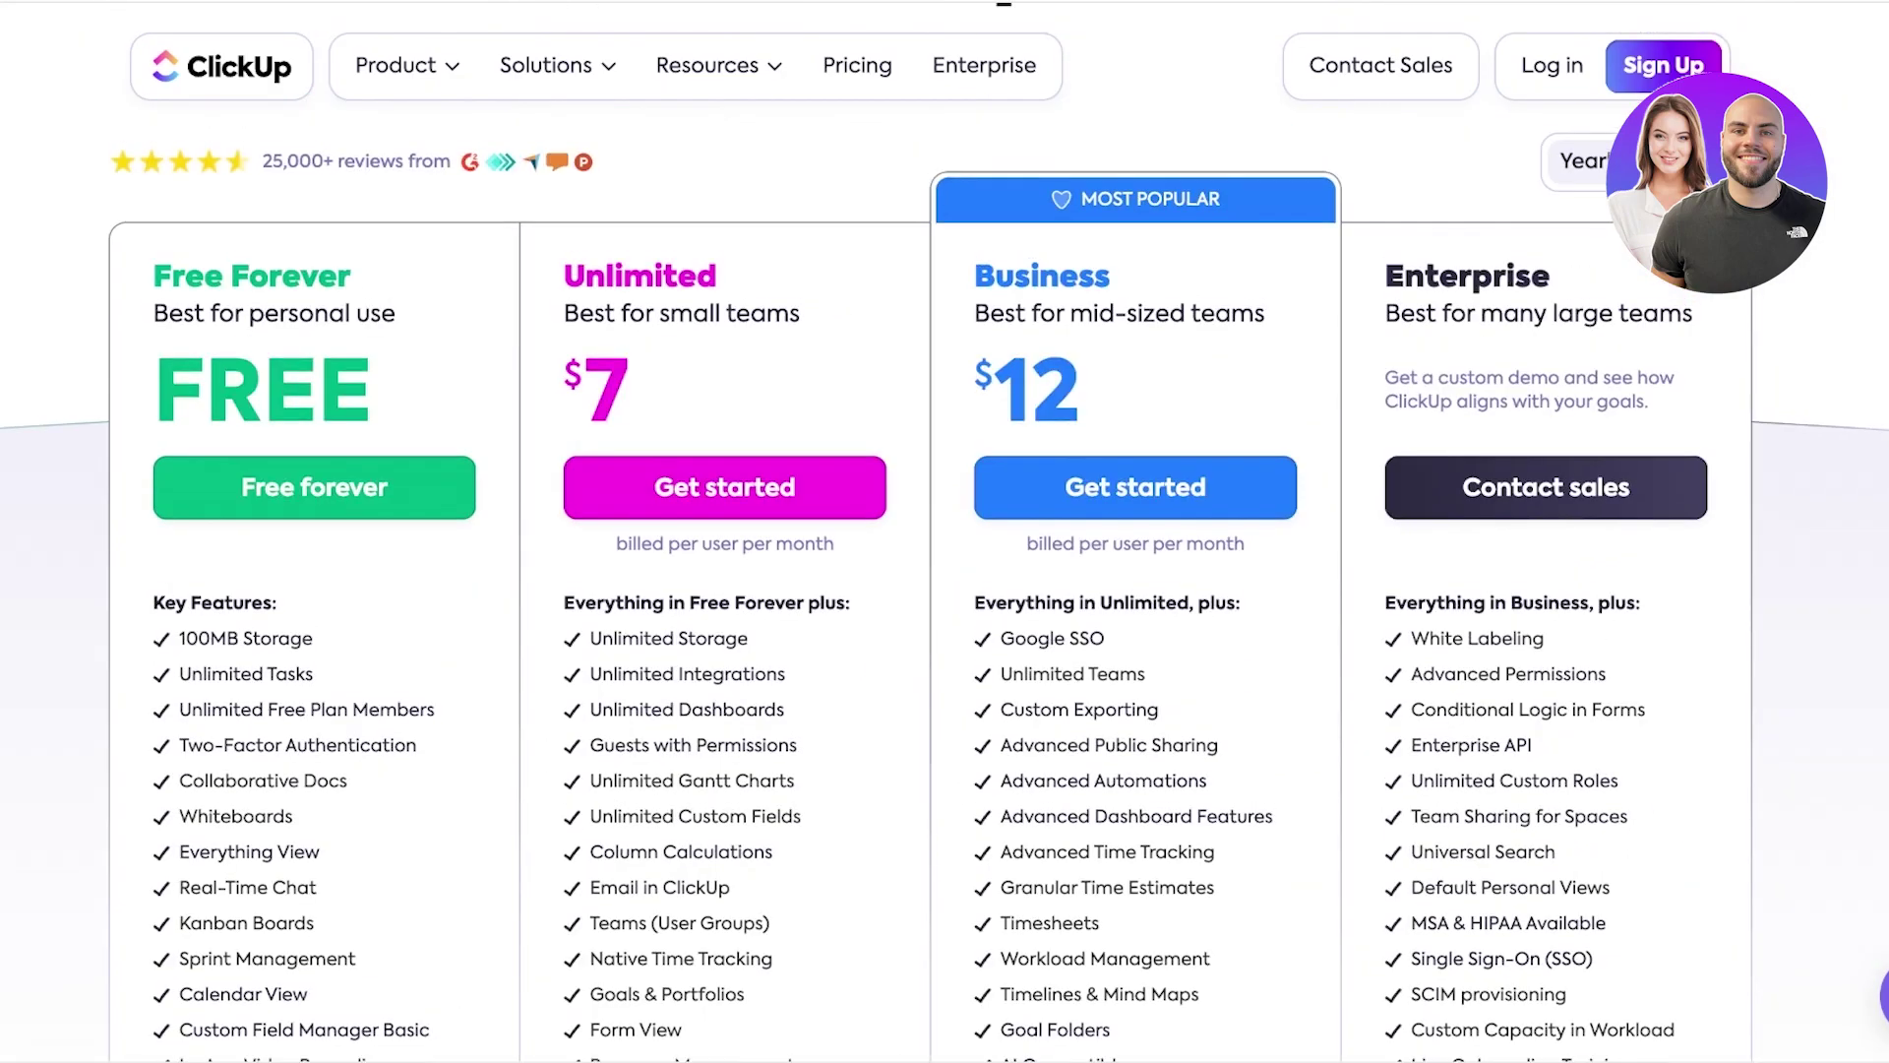
{"action": "scroll", "coordinate": [944, 532], "scroll_direction": "down", "scroll_amount": 1}
{"action": "scroll", "coordinate": [945, 532], "scroll_direction": "down", "scroll_amount": 1}
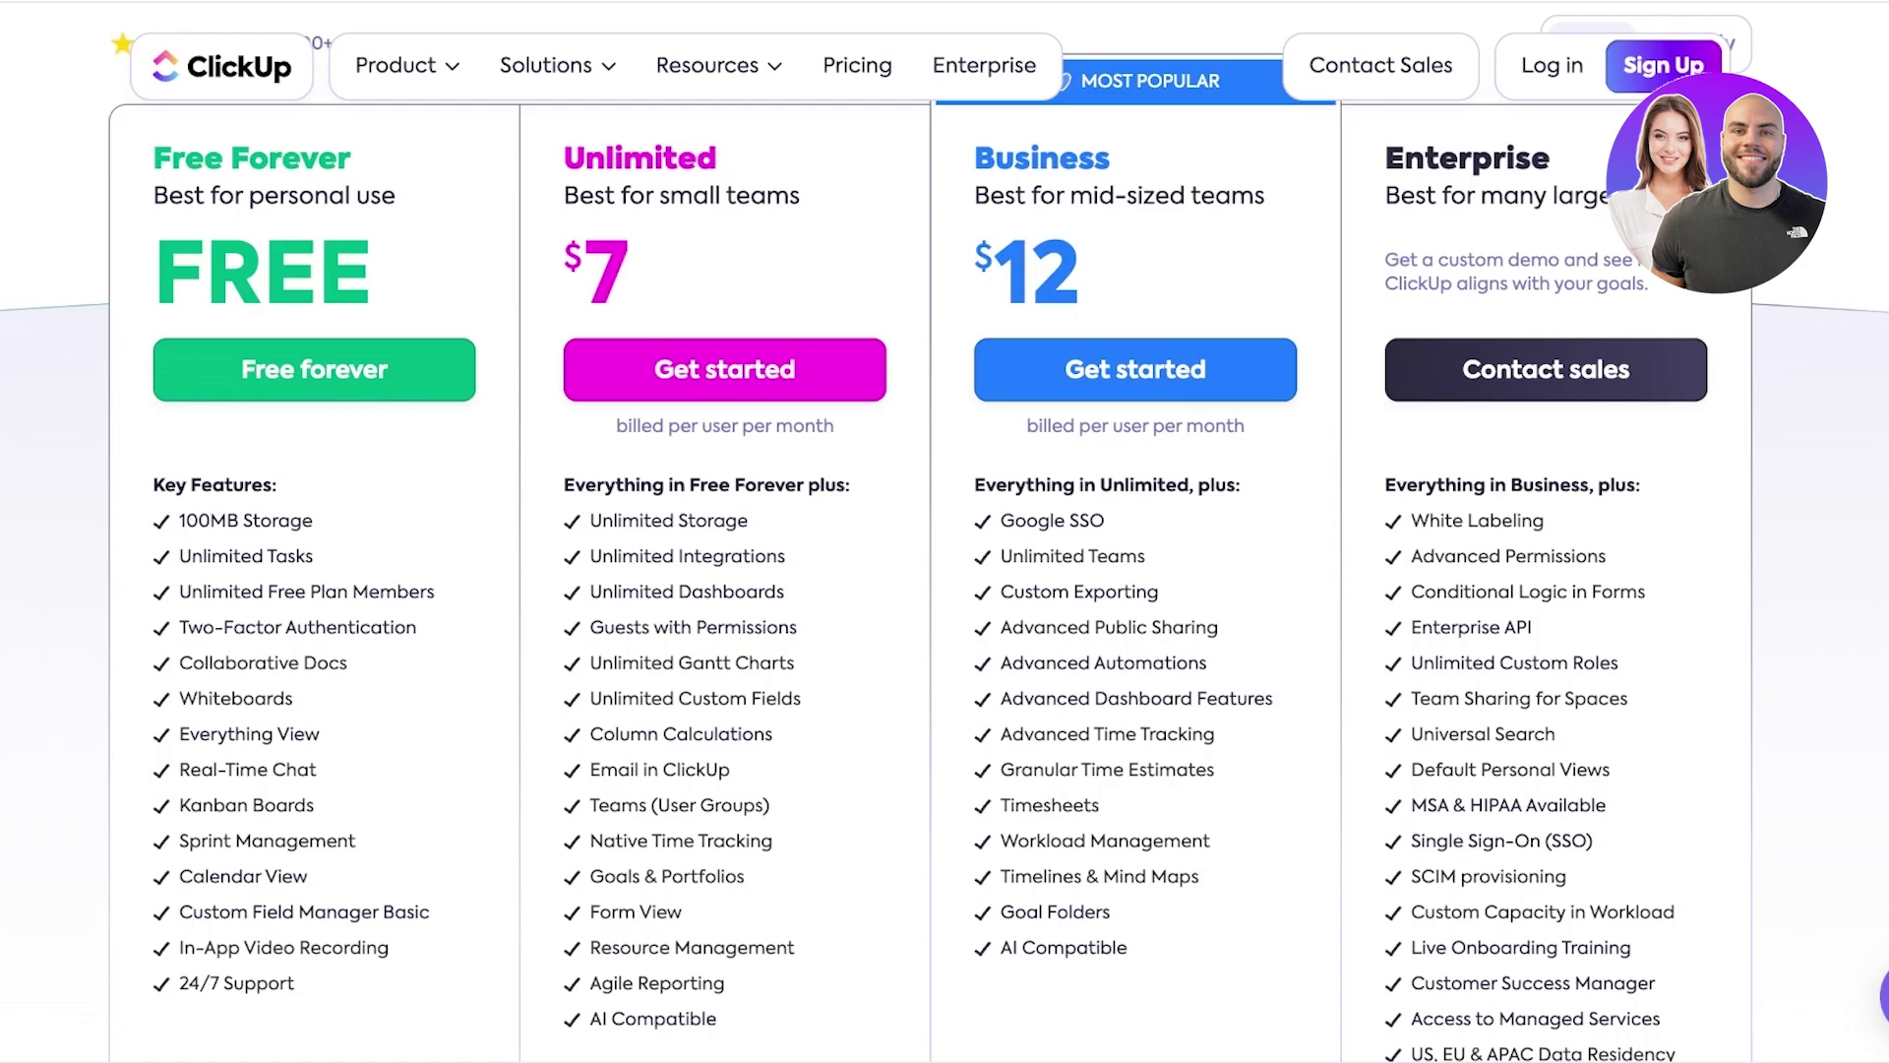
{"action": "scroll", "coordinate": [945, 531], "scroll_direction": "up", "scroll_amount": 1}
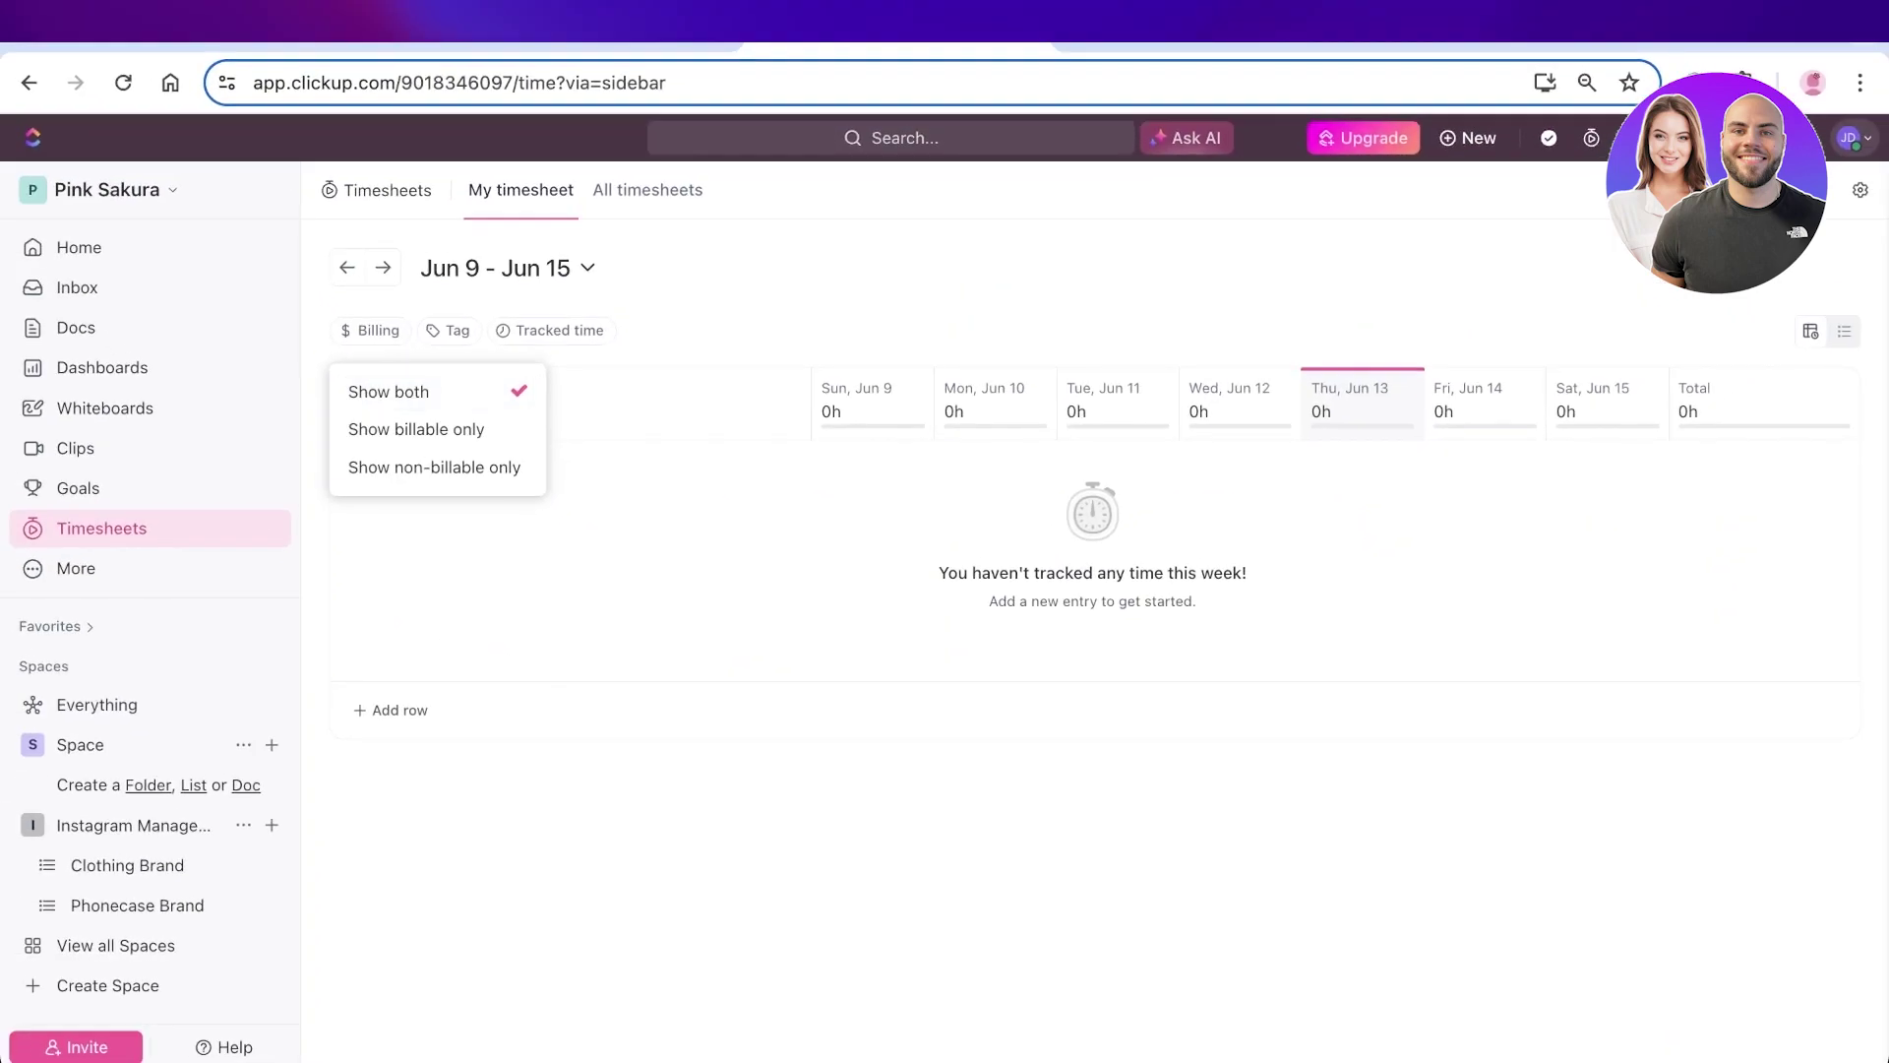
- Dismiss the billing options and return to the Pink Sakura workspace Home page
{"action": "key", "text": "Escape"}
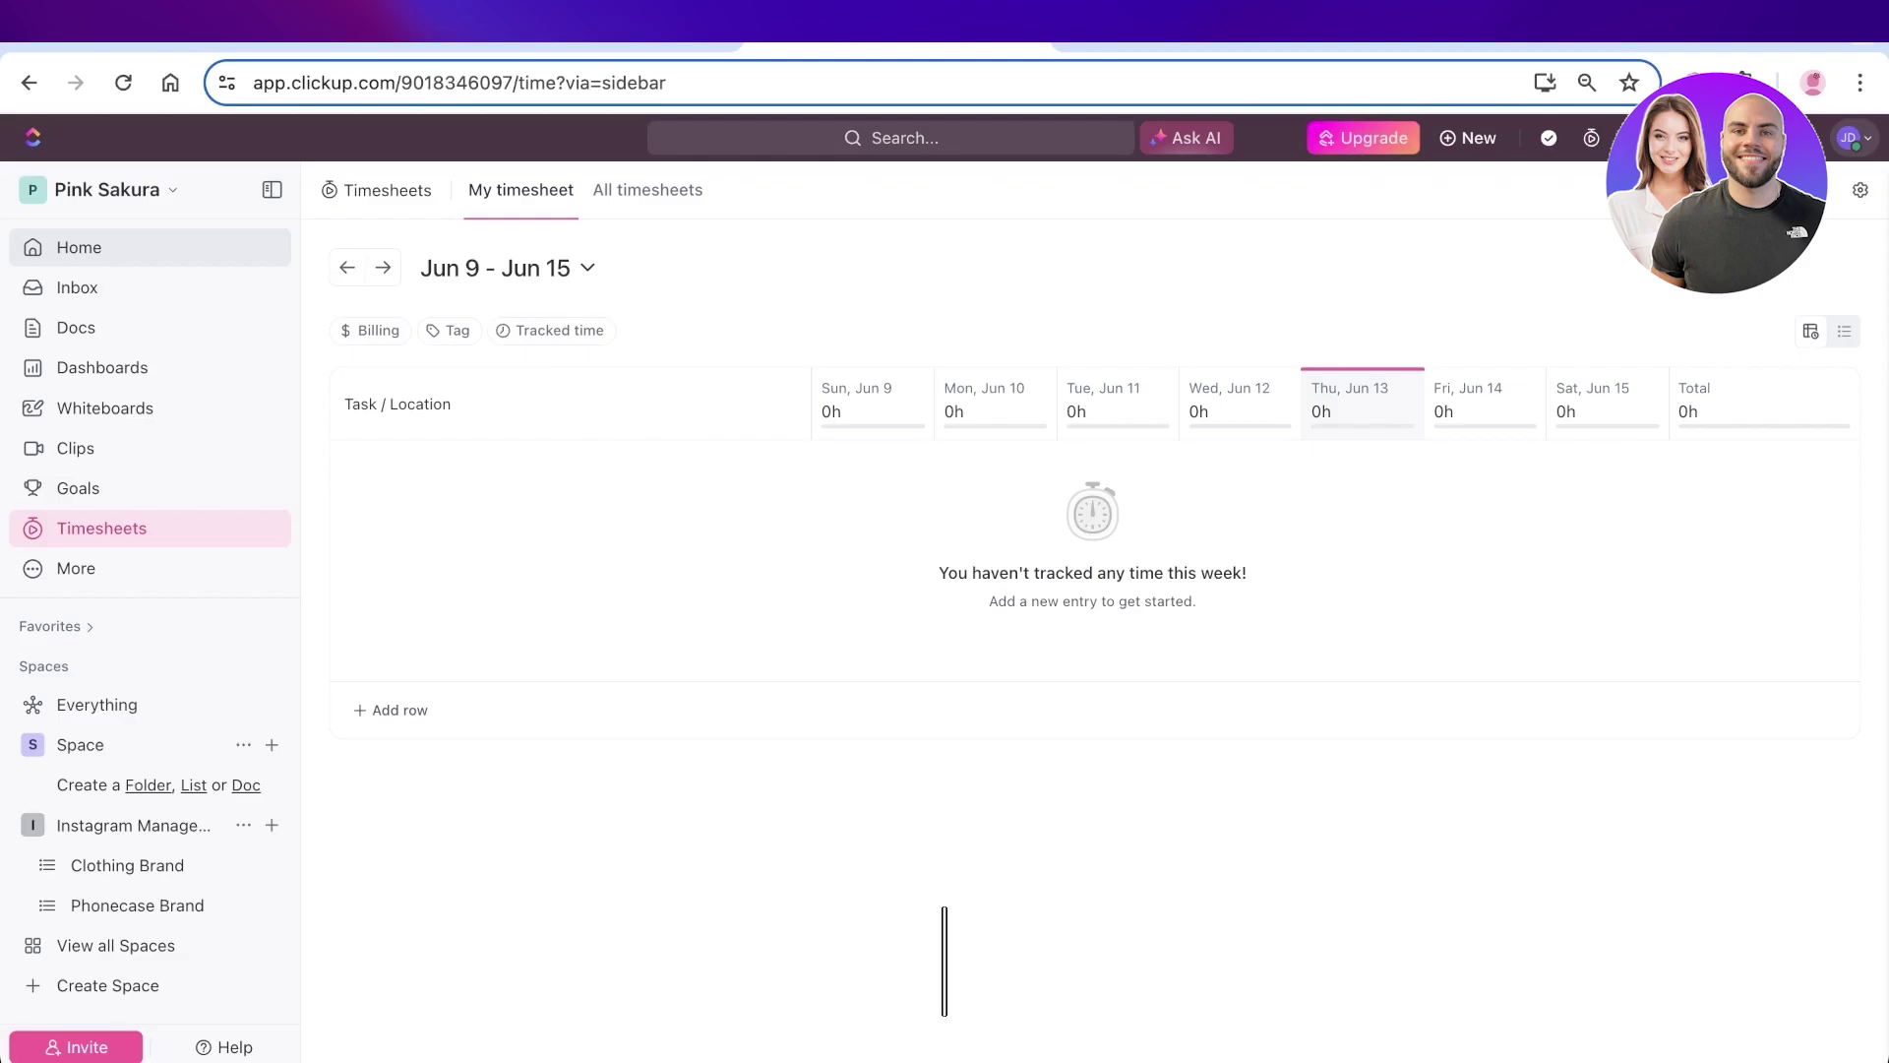
{"action": "left_click", "coordinate": [79, 247]}
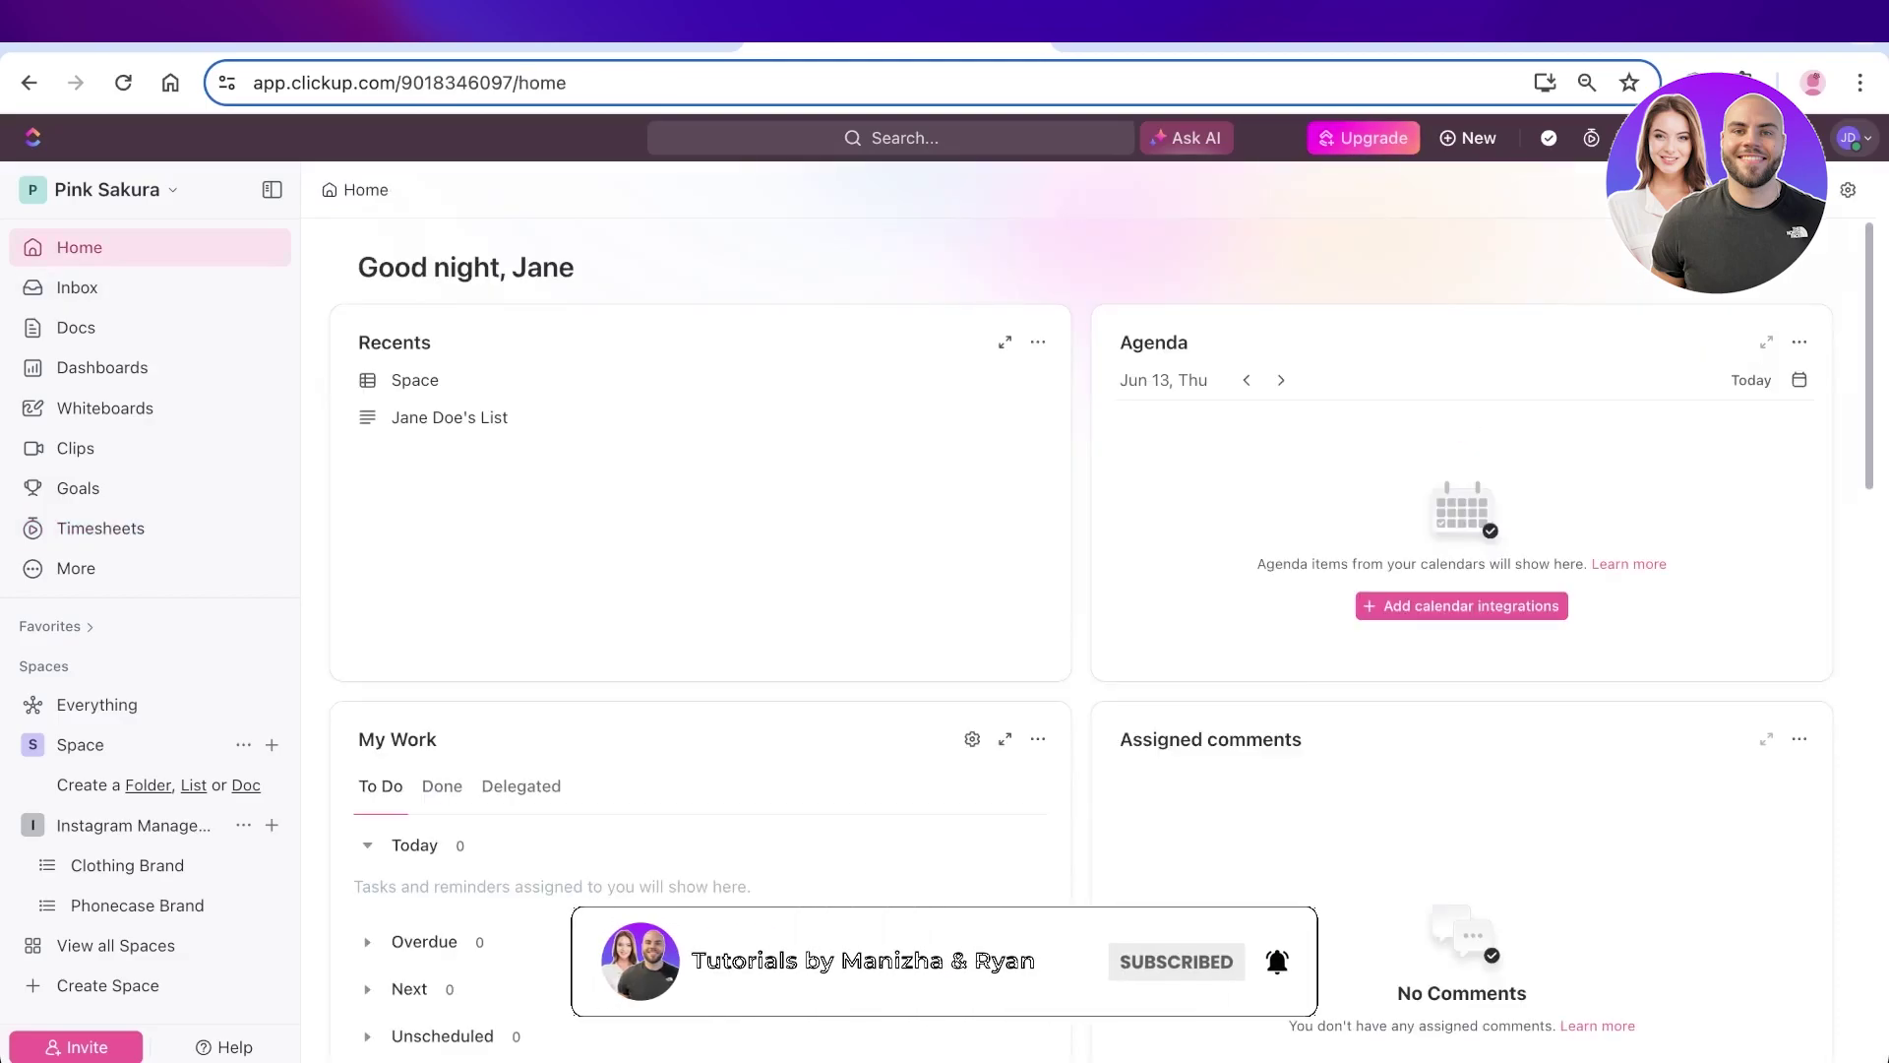